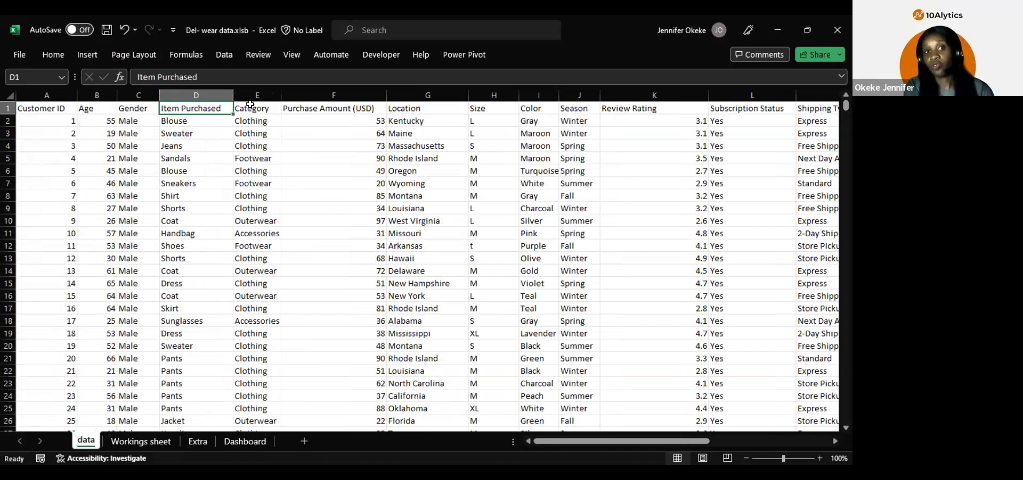
# Step: Review the data sheet's columns from Category through Frequency of Purchases and return to the first column
pyautogui.press('Right')
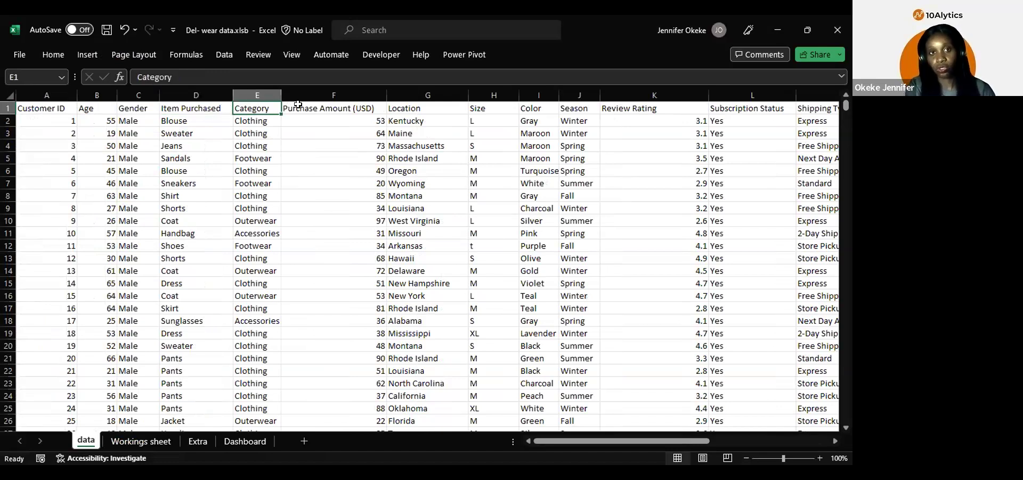
pyautogui.click(356, 107)
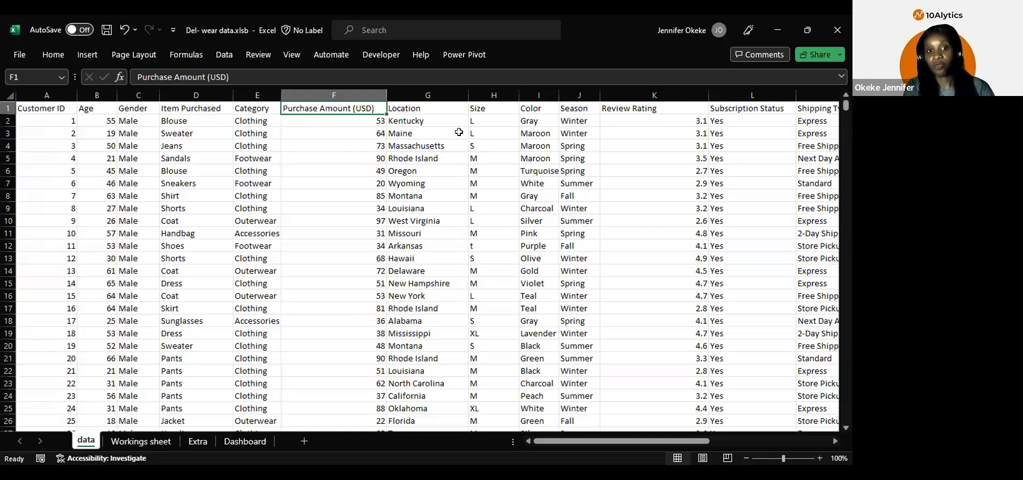
pyautogui.hscroll(3, 459, 131)
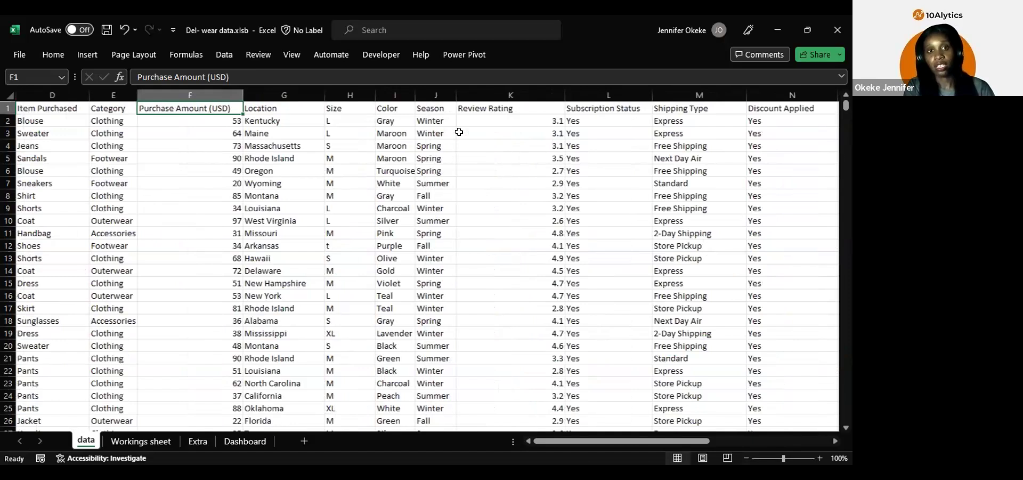
pyautogui.hscroll(1, 459, 132)
pyautogui.hscroll(1, 385, 180)
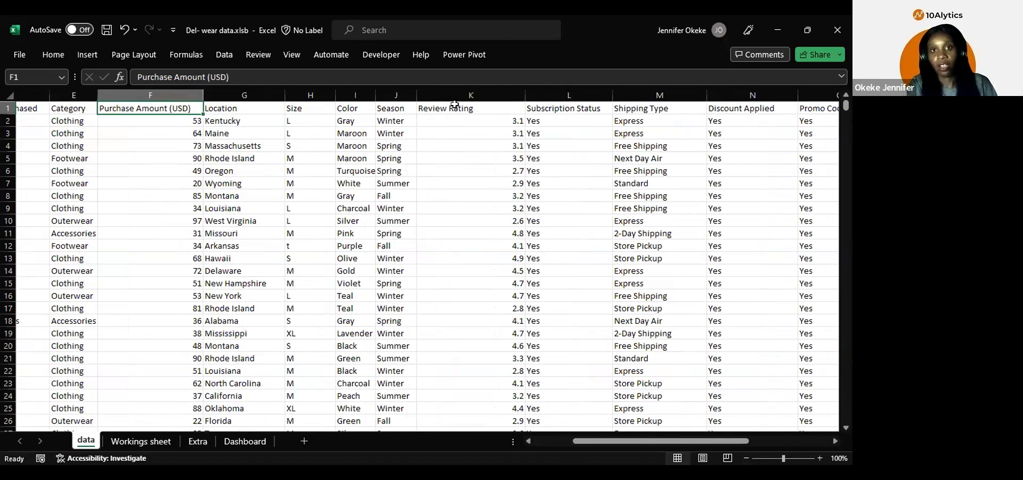
pyautogui.hscroll(1, 464, 104)
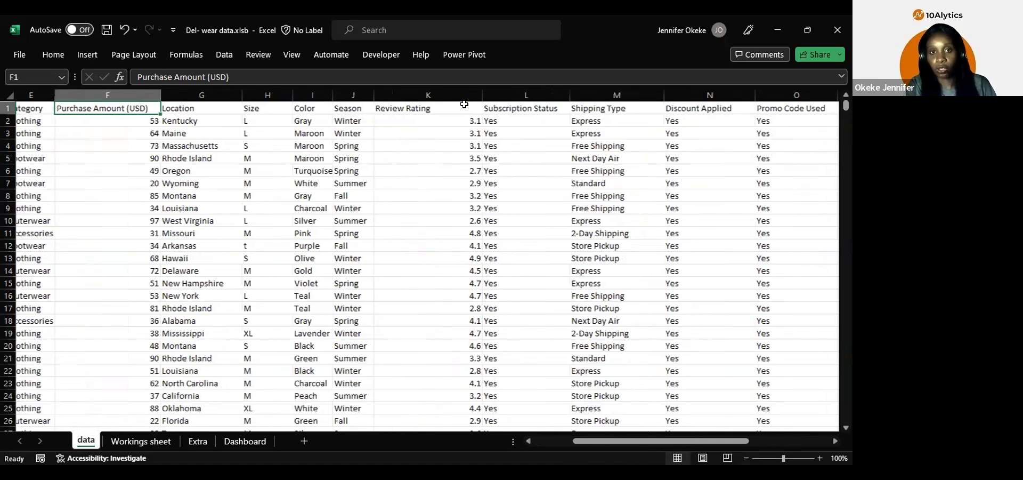
pyautogui.hscroll(2, 464, 105)
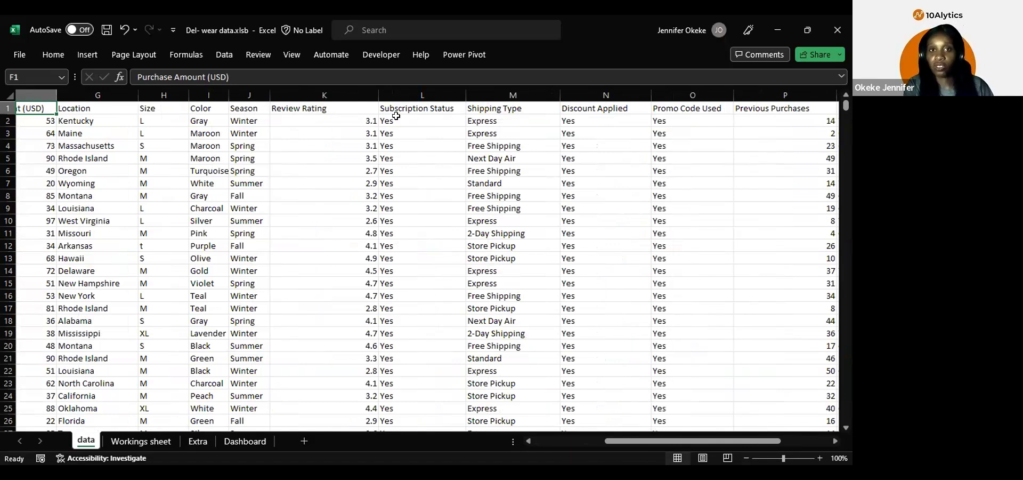
pyautogui.hscroll(1, 407, 105)
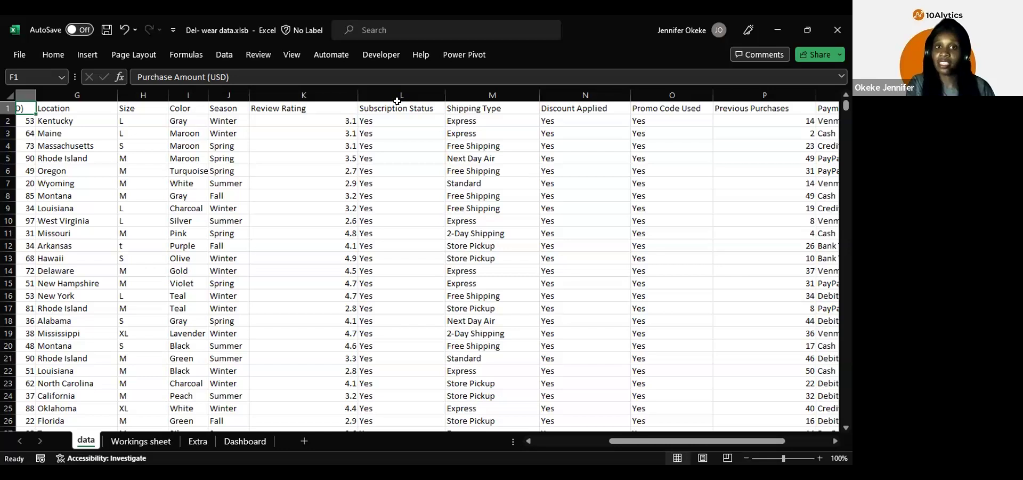
pyautogui.hscroll(3, 420, 130)
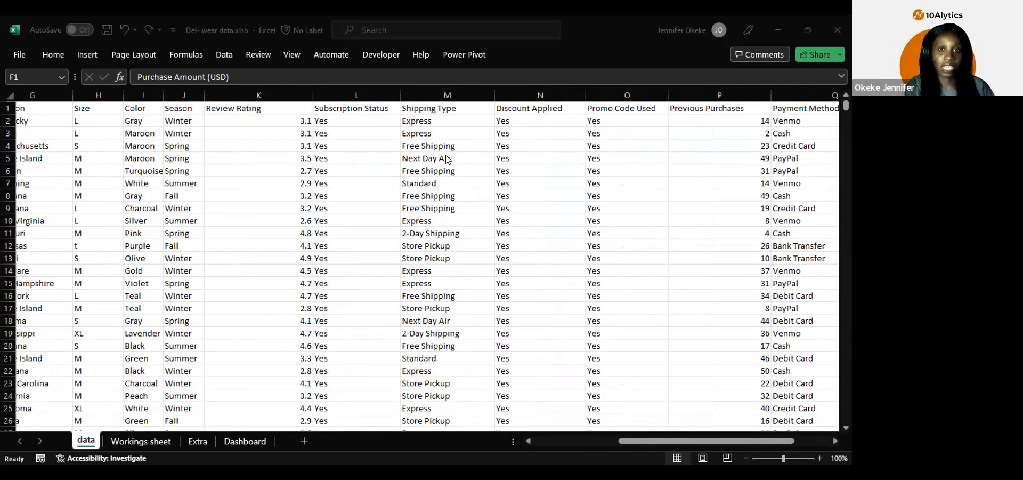
pyautogui.hscroll(3, 447, 160)
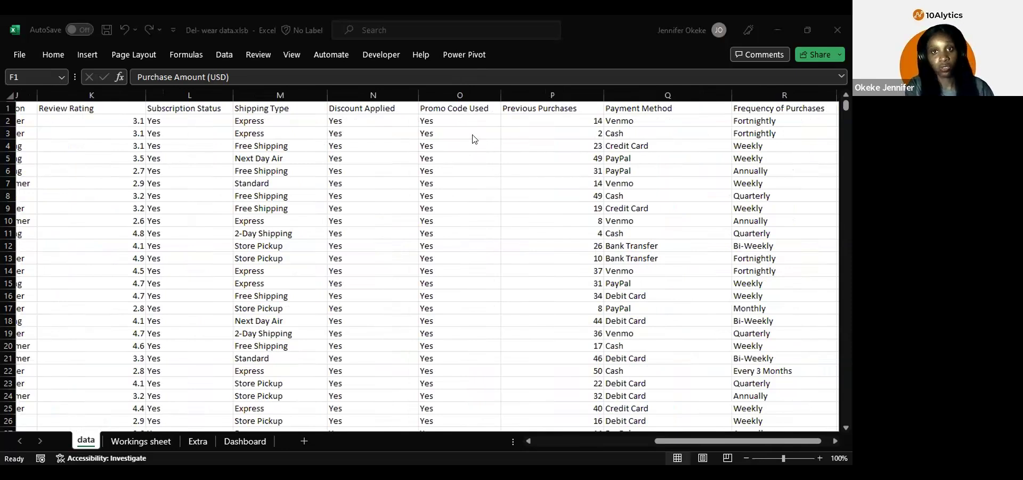
pyautogui.hscroll(3, 473, 158)
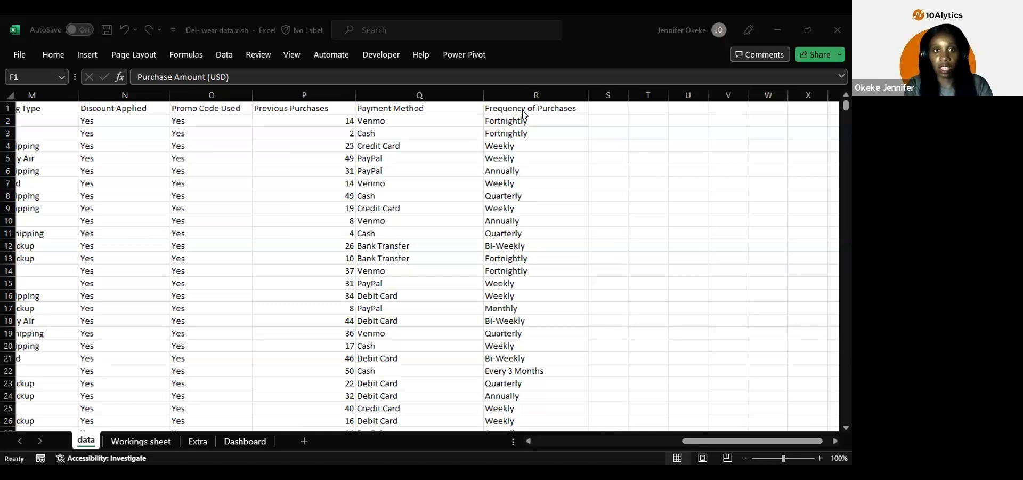
pyautogui.hscroll(-4, 381, 165)
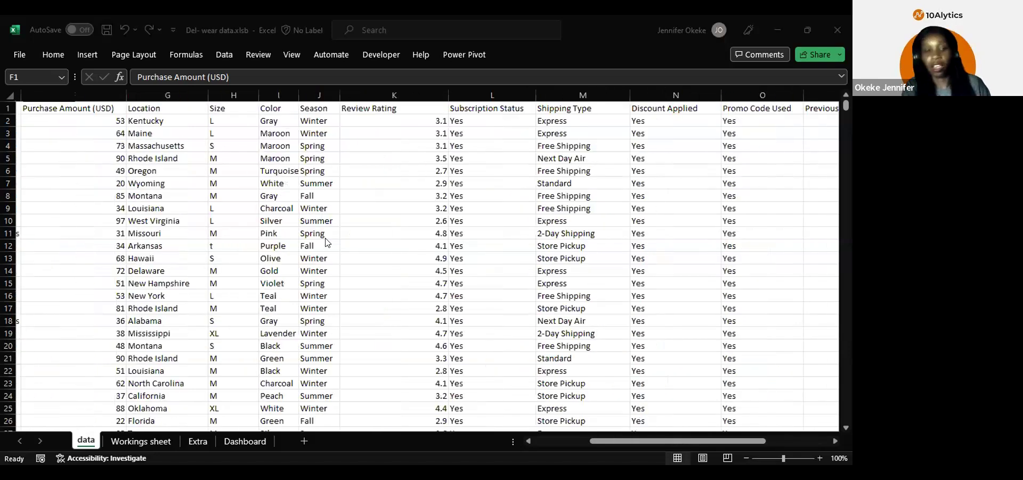
pyautogui.hscroll(-3, 328, 245)
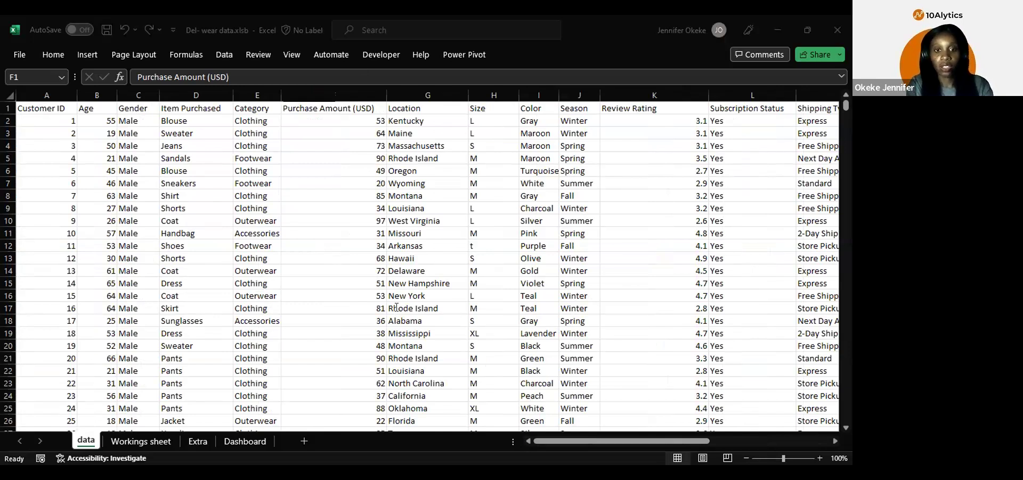
# Step: Switch to Google Slides, present the case study slide with the background and key insights, and return to the Excel workbook
pyautogui.hotkey('alt', 'Tab')
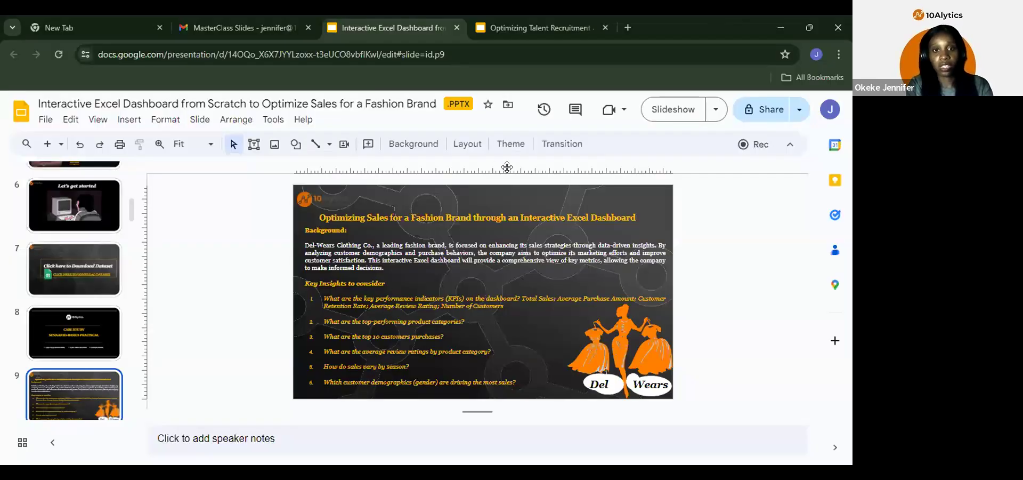
pyautogui.click(673, 110)
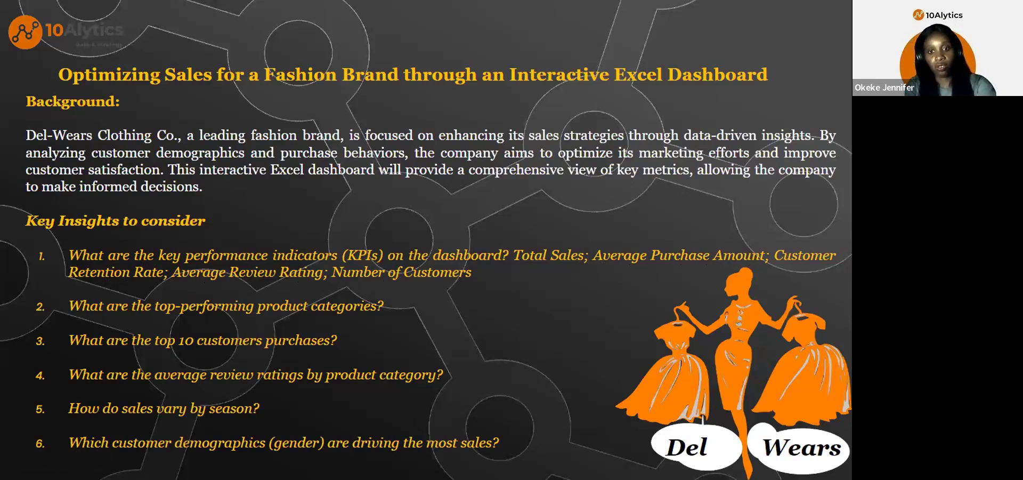
pyautogui.press('Escape')
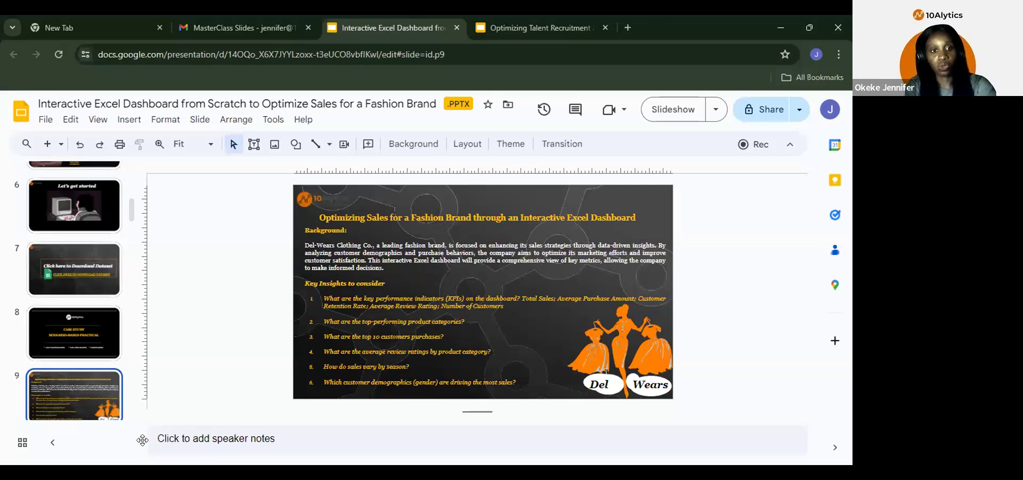
pyautogui.hotkey('alt', 'Tab')
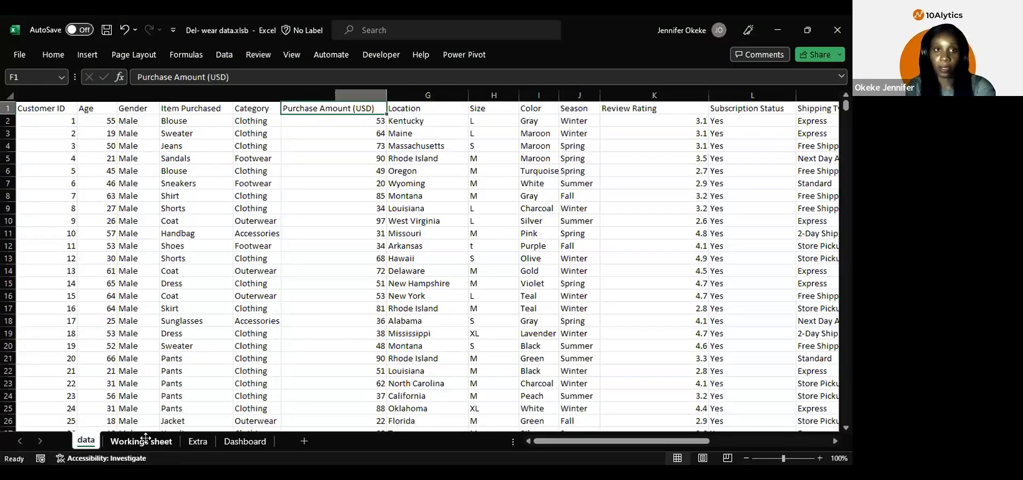
# Step: View the Workings sheet and return to the data sheet
pyautogui.click(145, 440)
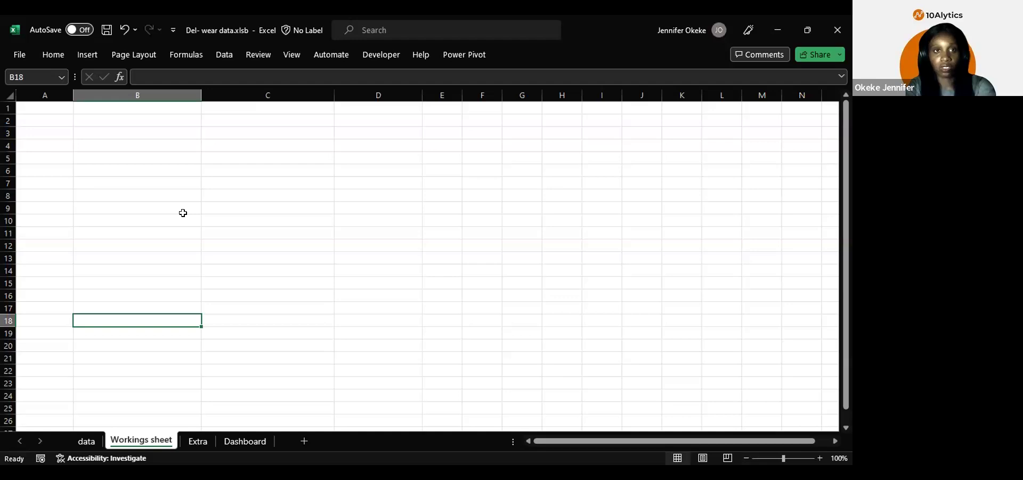
pyautogui.click(85, 439)
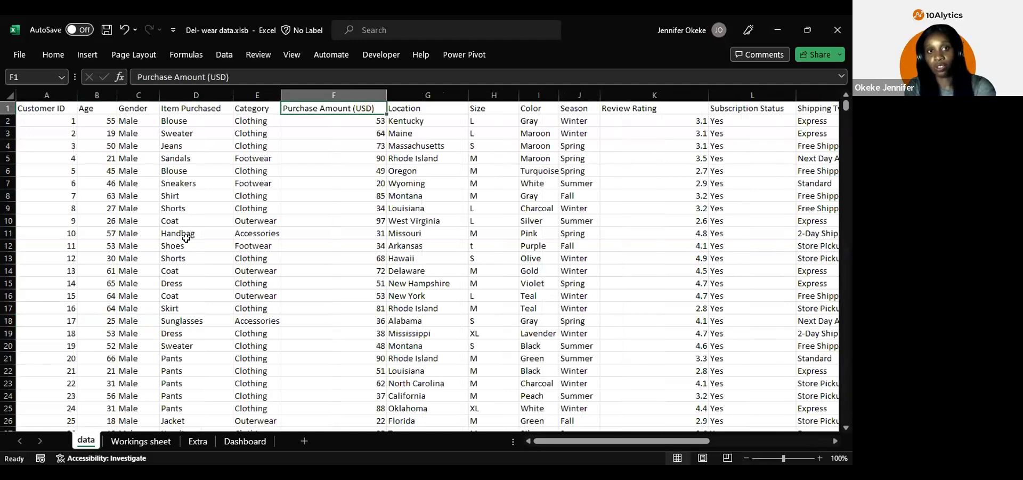
pyautogui.click(224, 183)
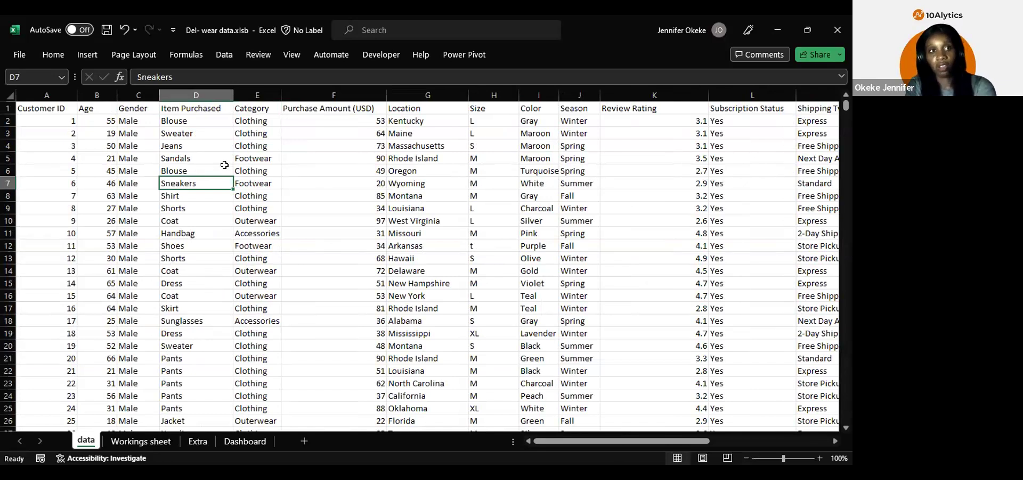
# Step: Format the whole data range A1:R3901 as a table with headers, using a light blue style
pyautogui.click(44, 109)
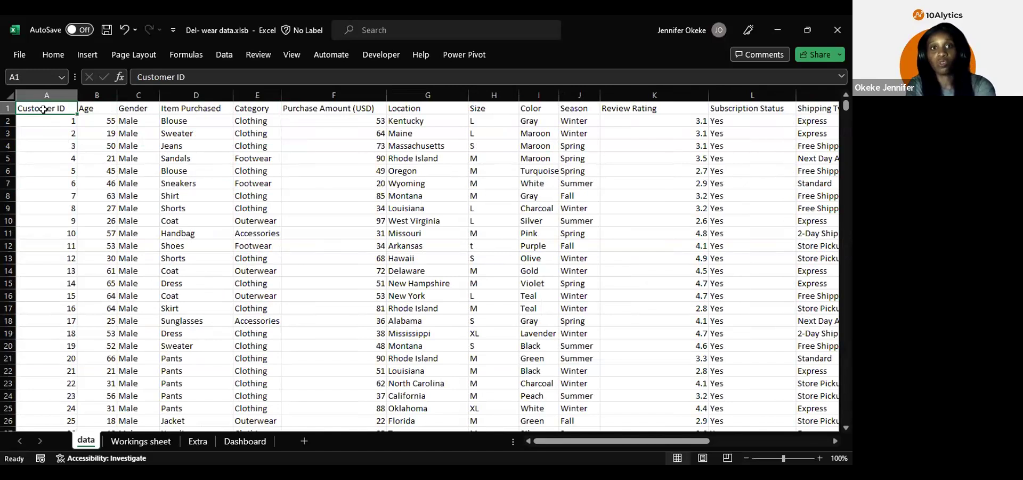
pyautogui.hotkey('ctrl', 'shift', 'Right')
pyautogui.hotkey('ctrl', 'shift', 'Down')
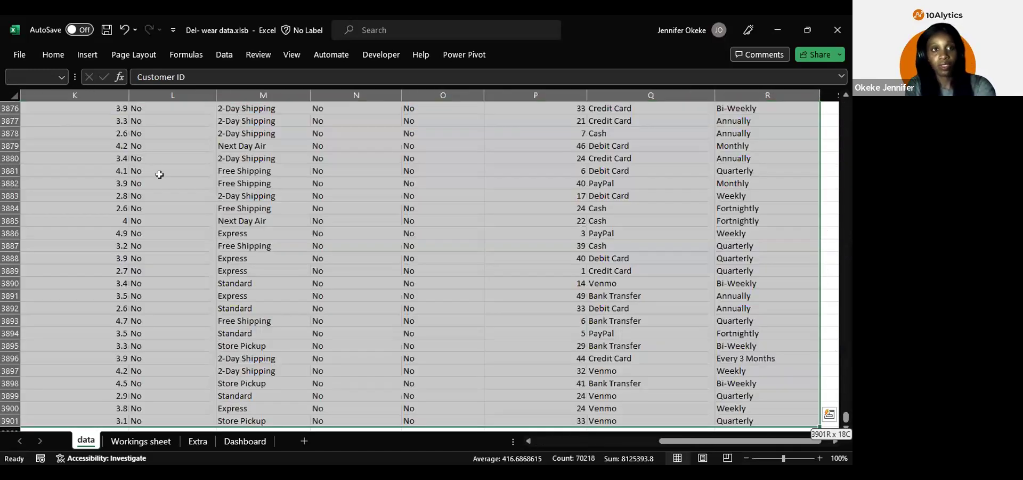
pyautogui.click(51, 60)
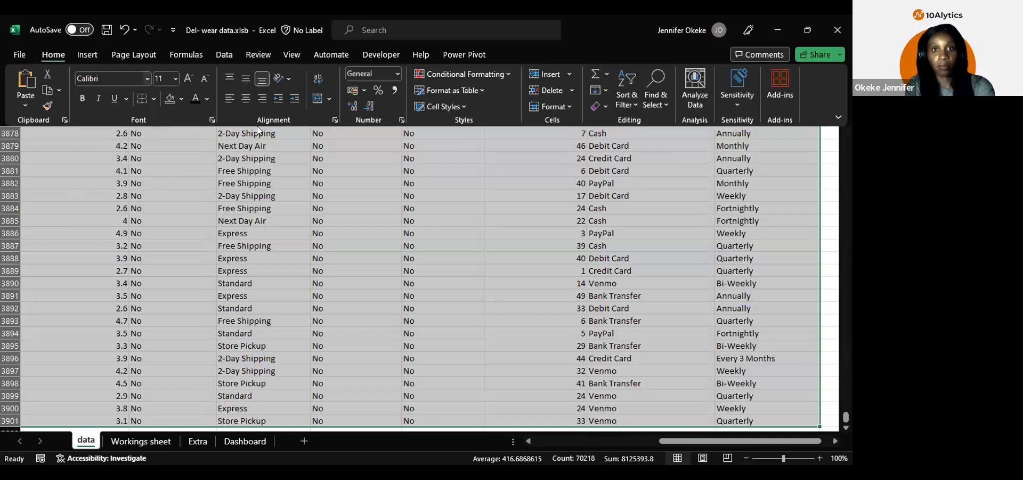
pyautogui.click(458, 91)
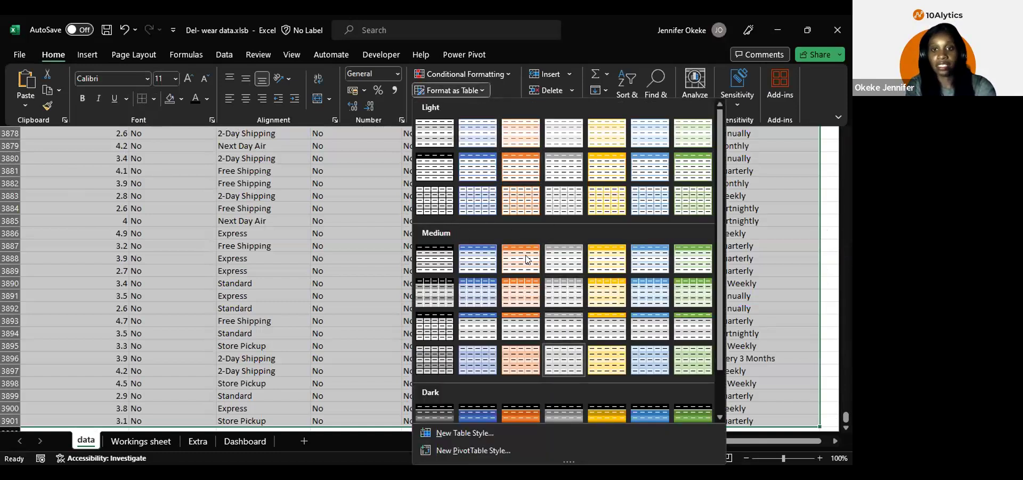
pyautogui.click(477, 129)
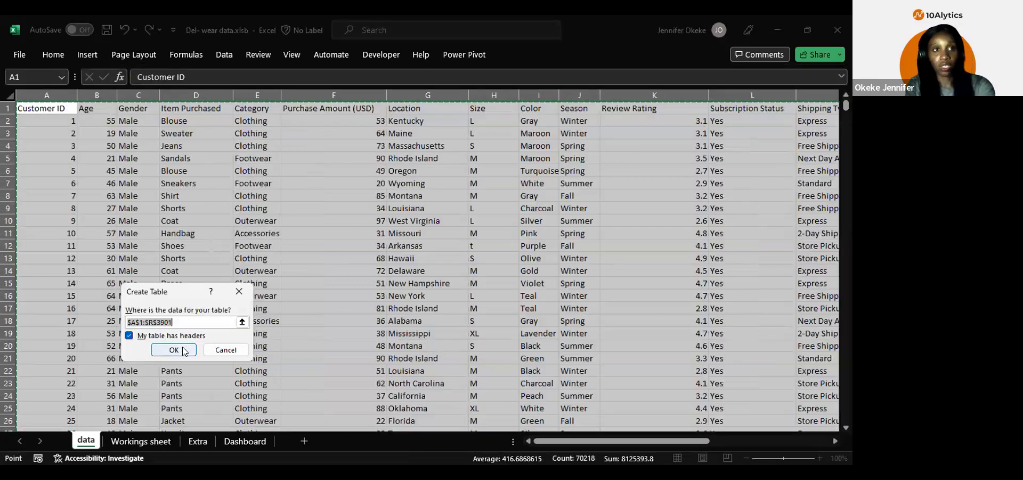
pyautogui.click(175, 349)
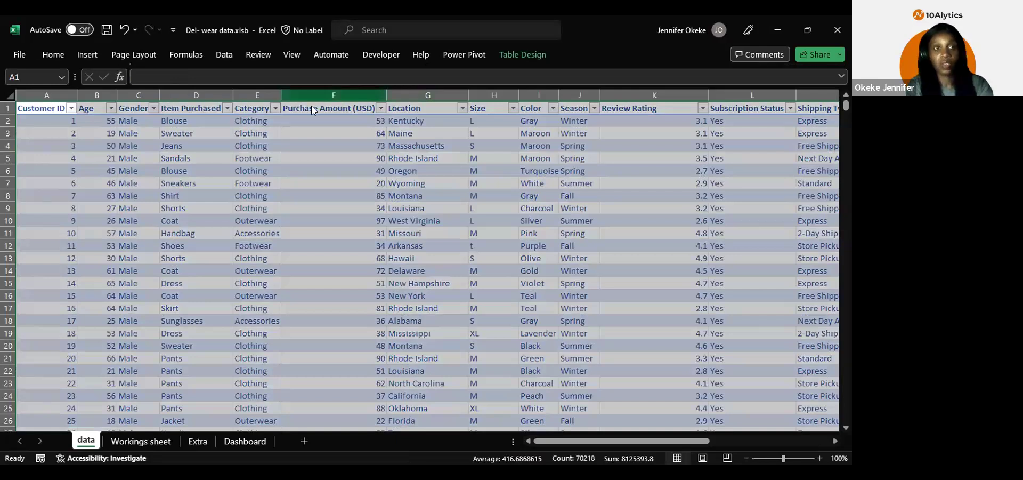
# Step: Try to rename the new table as Del-Data and as del-ware
pyautogui.click(34, 95)
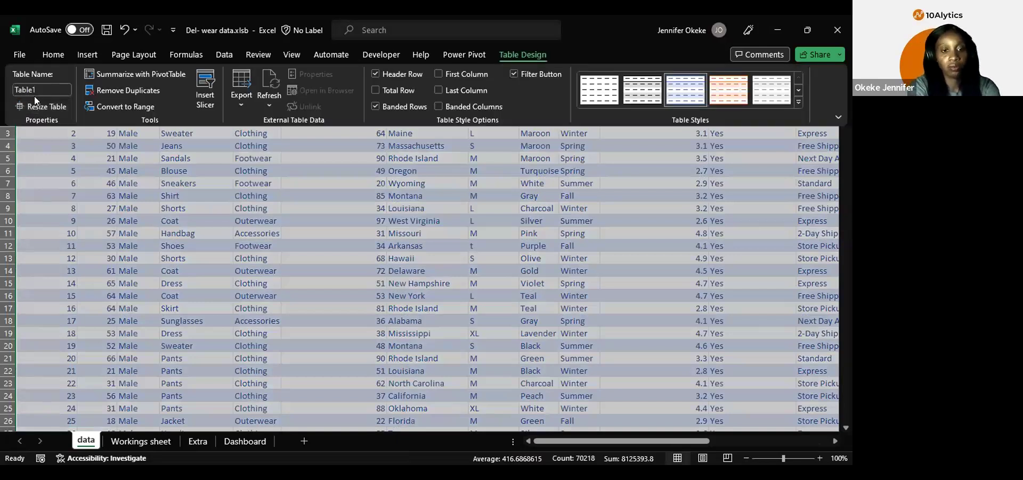
pyautogui.write('Del-War')
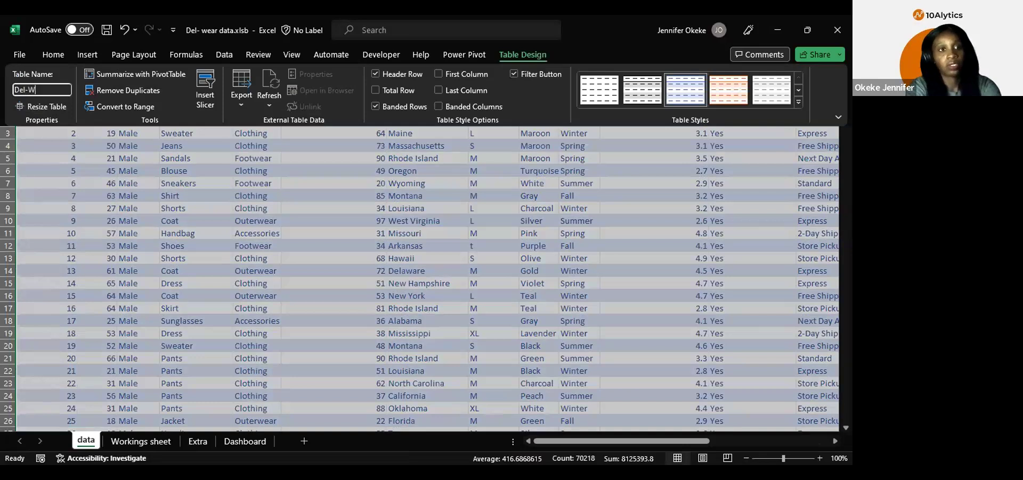
pyautogui.press('BackSpace')
pyautogui.press('BackSpace')
pyautogui.press('BackSpace')
pyautogui.write('Data')
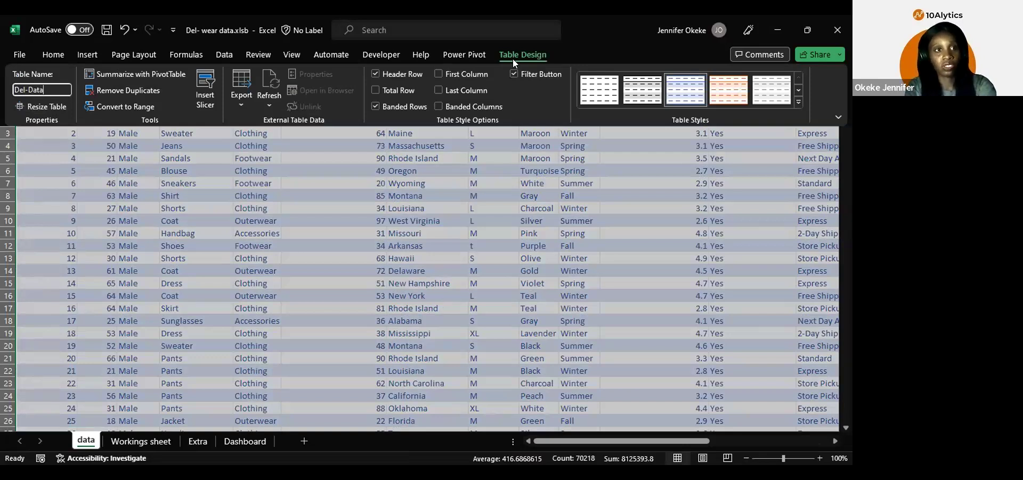
pyautogui.press('Escape')
pyautogui.write('del-ware')
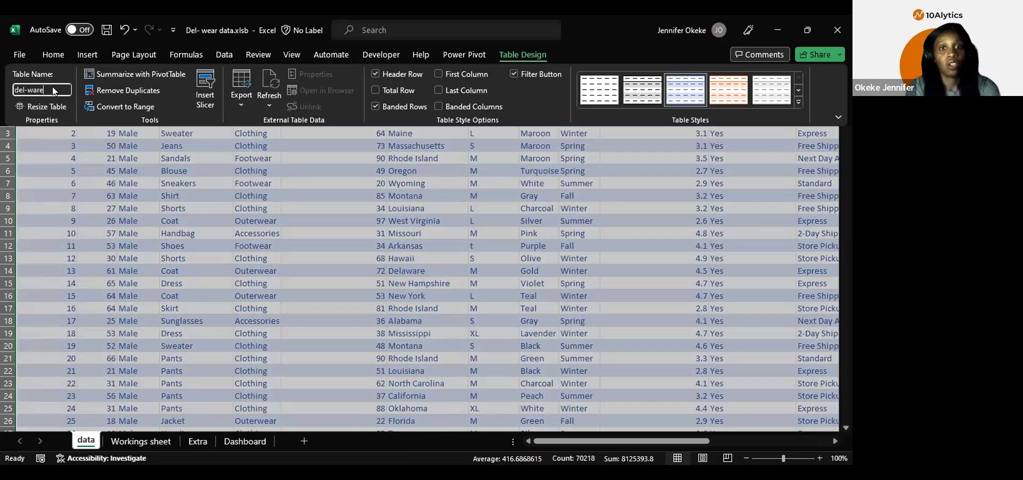
pyautogui.press('Return')
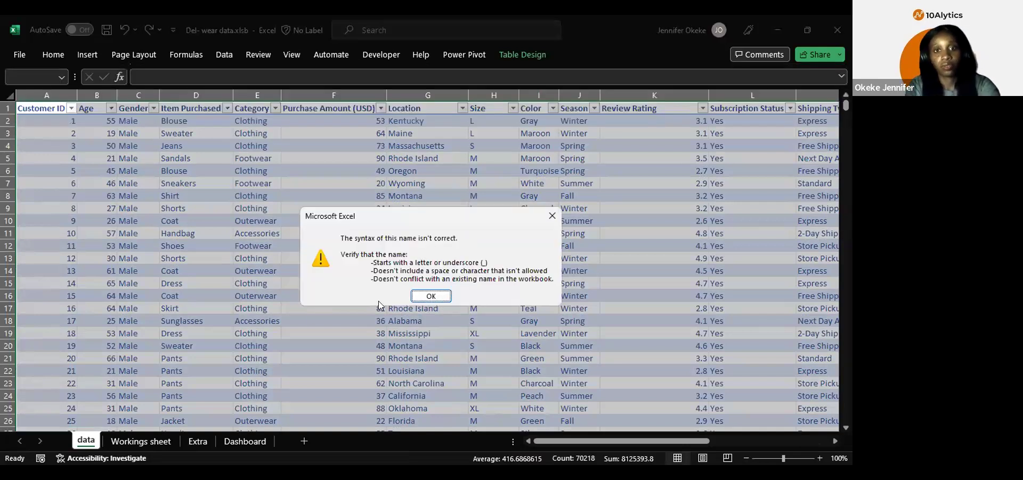
pyautogui.click(424, 295)
# Step: Rename the table on the data sheet as deldata
pyautogui.click(219, 360)
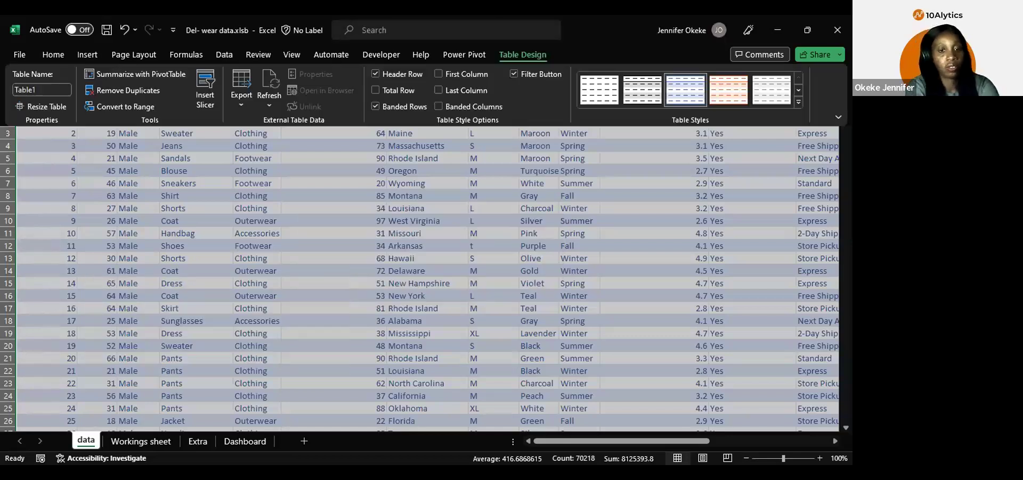
pyautogui.write('deldata')
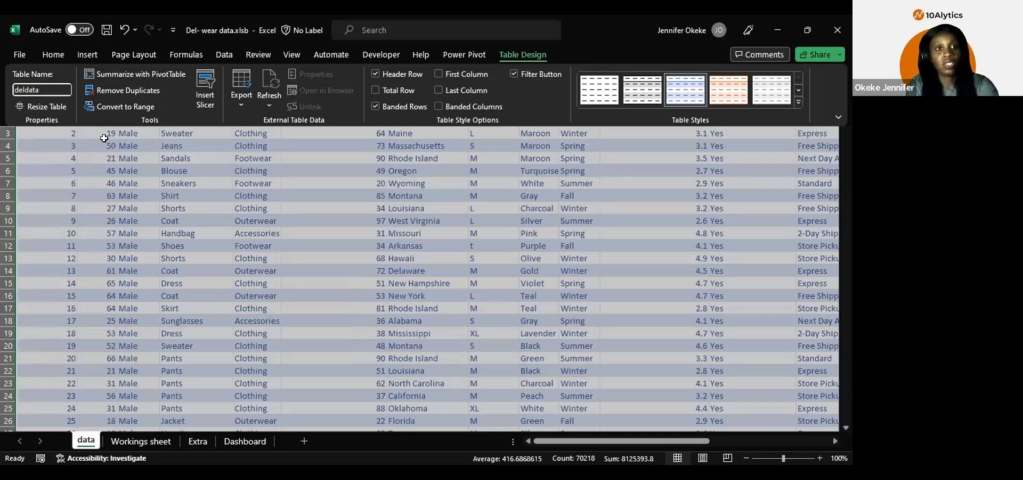
pyautogui.press('Return')
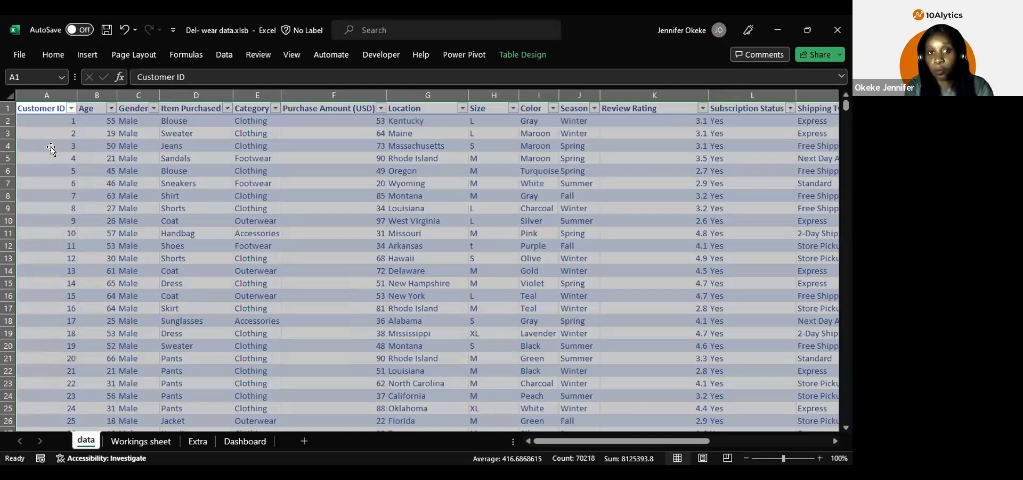
pyautogui.click(51, 148)
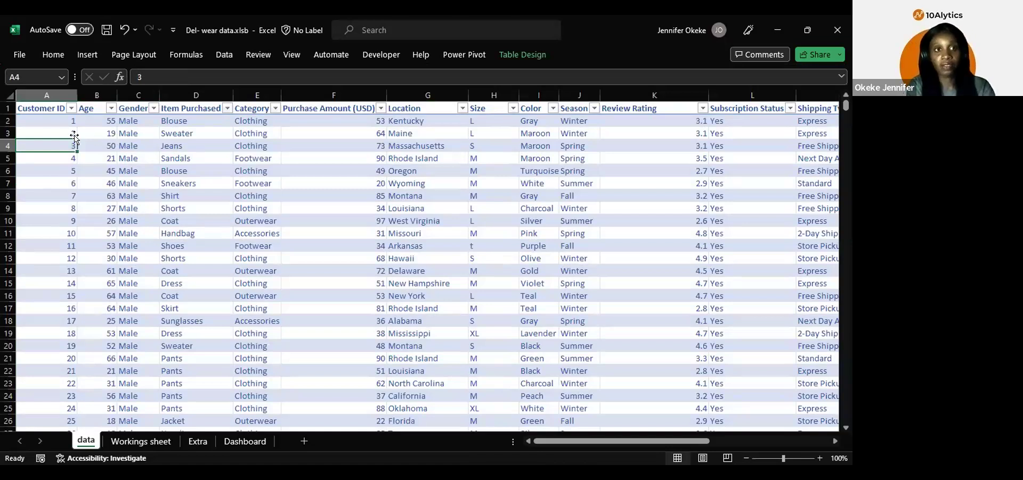
pyautogui.press('Right')
pyautogui.press('Down')
pyautogui.press('Down')
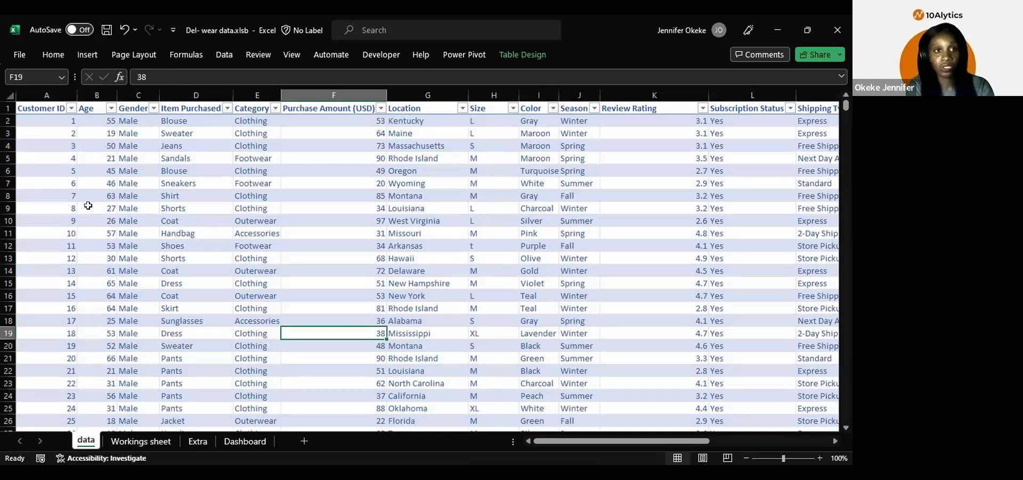
pyautogui.press('Left')
pyautogui.press('Left')
pyautogui.press('Left')
pyautogui.press('Up')
pyautogui.press('Up')
pyautogui.press('Up')
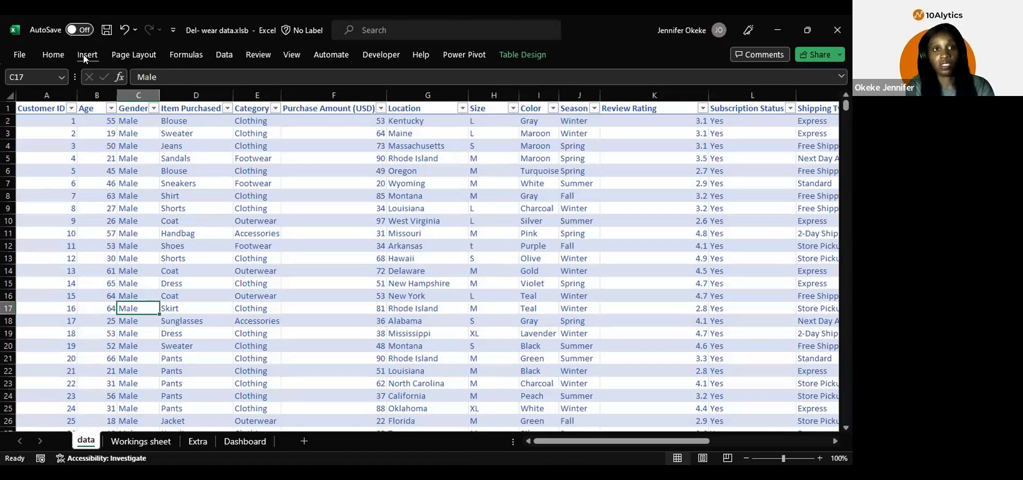
# Step: Insert a PivotTable based on the deldata table, placed in the existing Workings sheet at cell B2
pyautogui.click(84, 55)
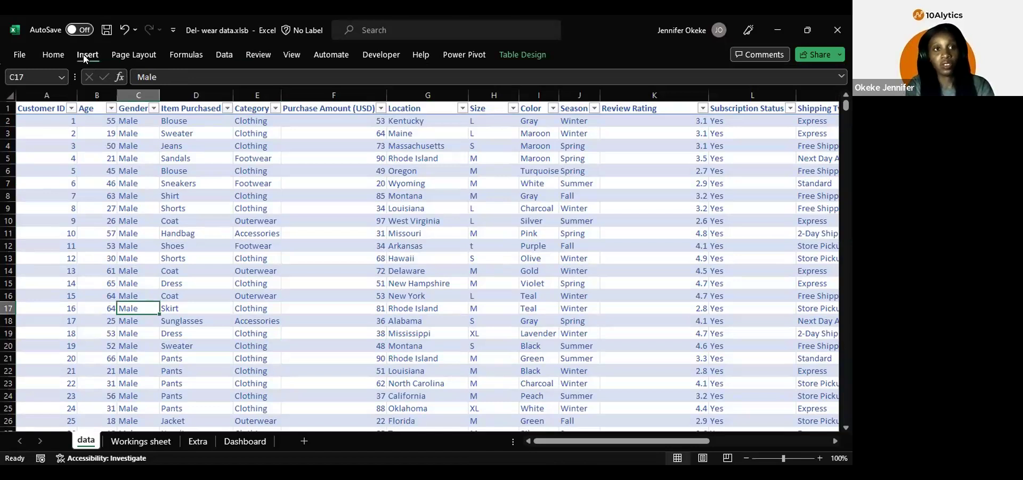
pyautogui.click(34, 93)
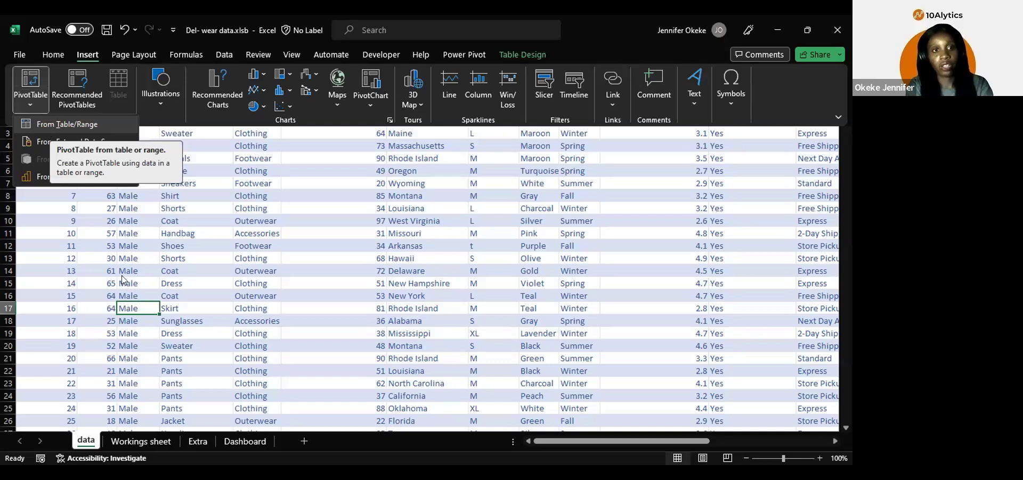
pyautogui.click(47, 126)
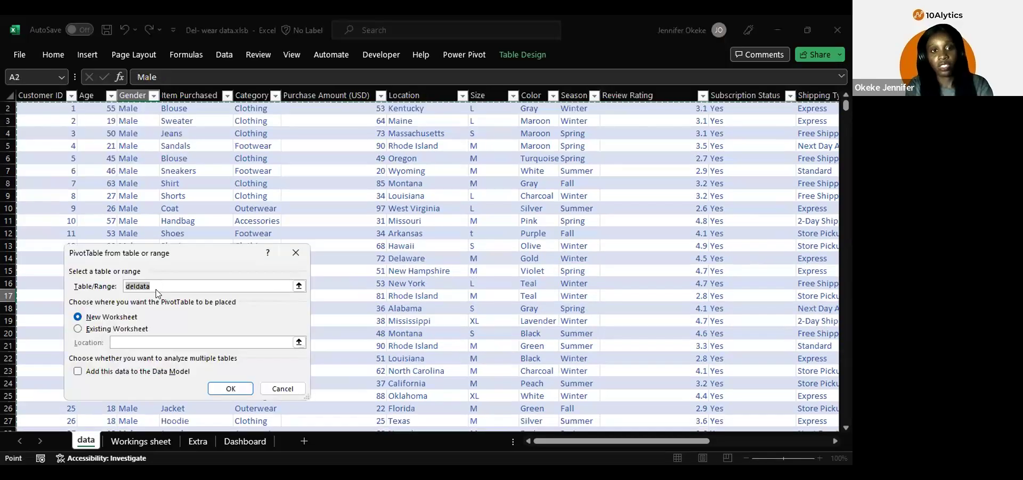
pyautogui.click(78, 330)
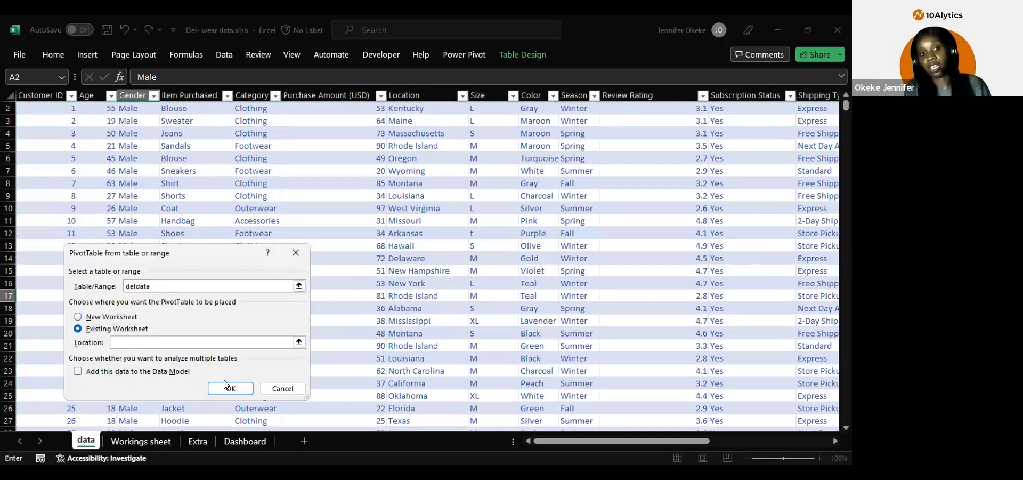
pyautogui.click(134, 441)
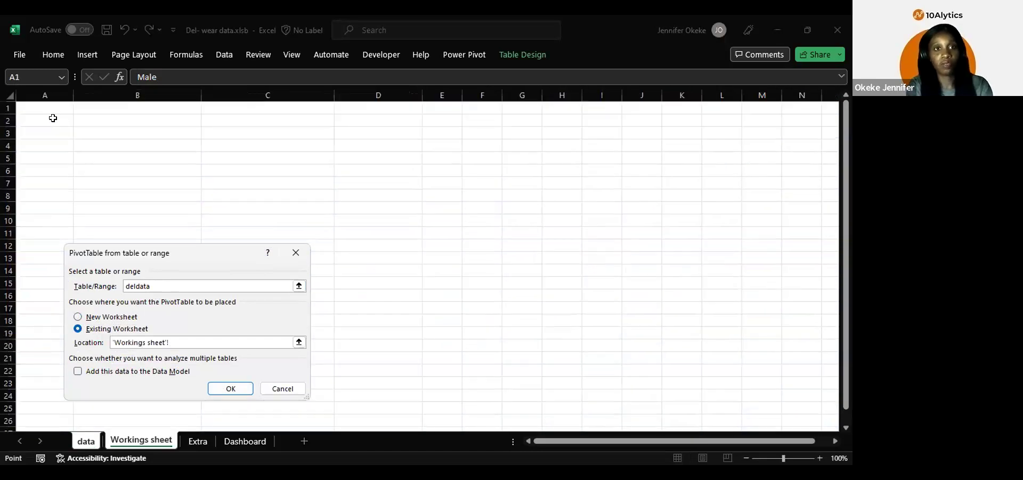
pyautogui.click(53, 118)
pyautogui.click(85, 120)
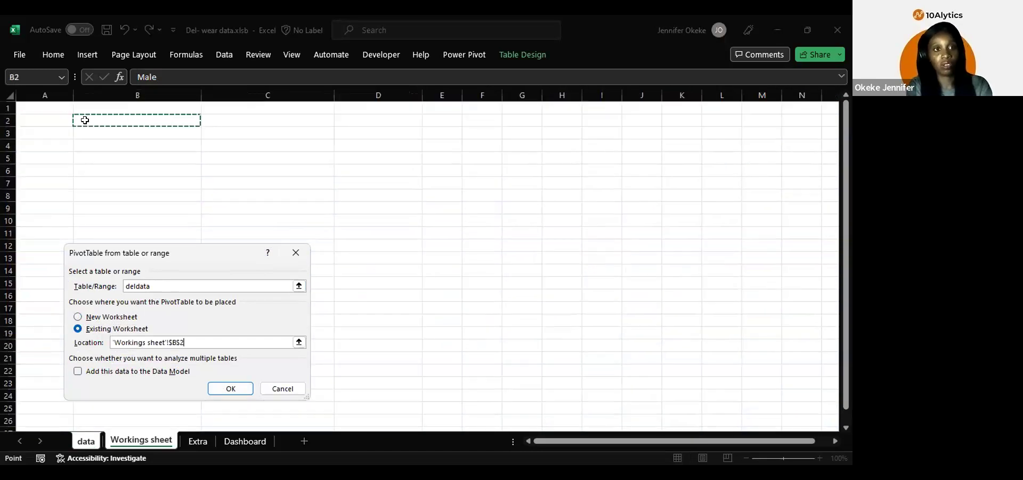
pyautogui.click(238, 392)
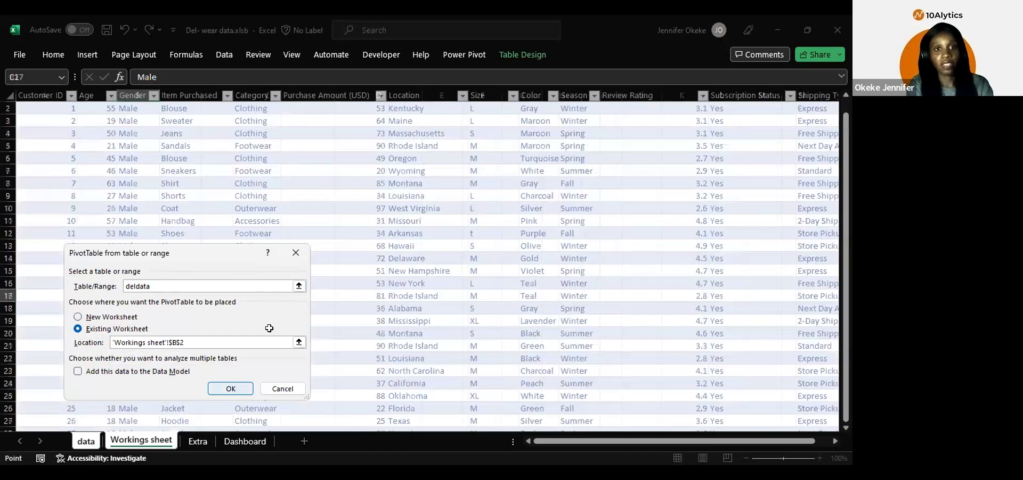
# Step: Add Purchase Amount (USD) to the new PivotTable's values as a sum
pyautogui.moveTo(201, 90); pyautogui.dragTo(123, 91)
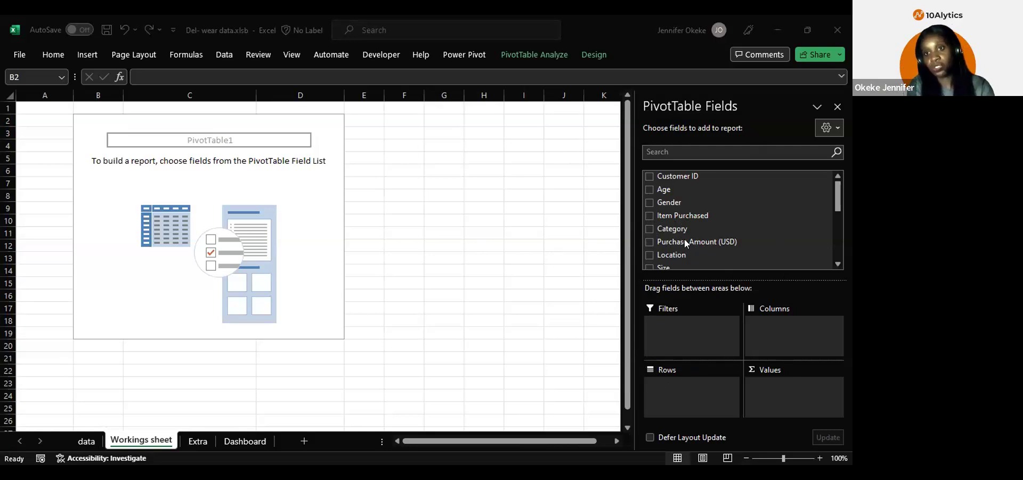
pyautogui.click(771, 388)
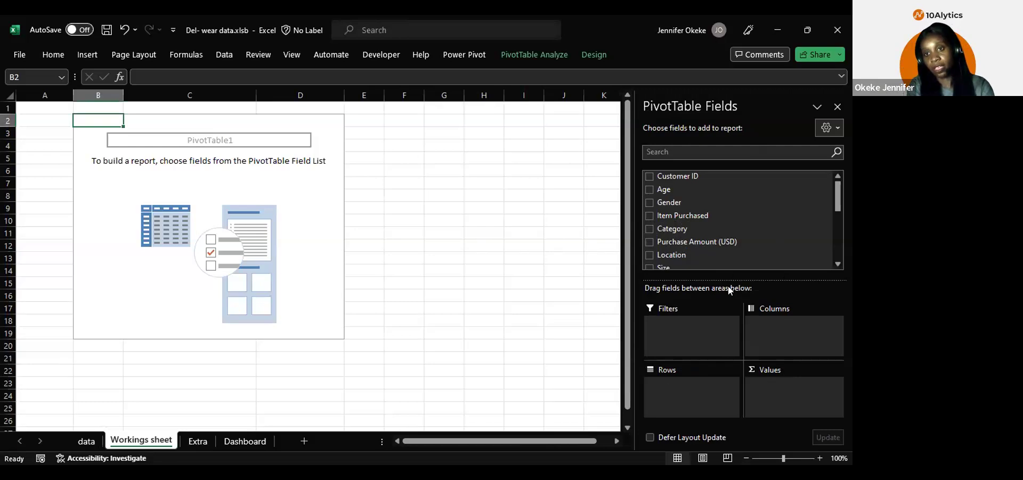
pyautogui.moveTo(688, 241); pyautogui.dragTo(788, 385)
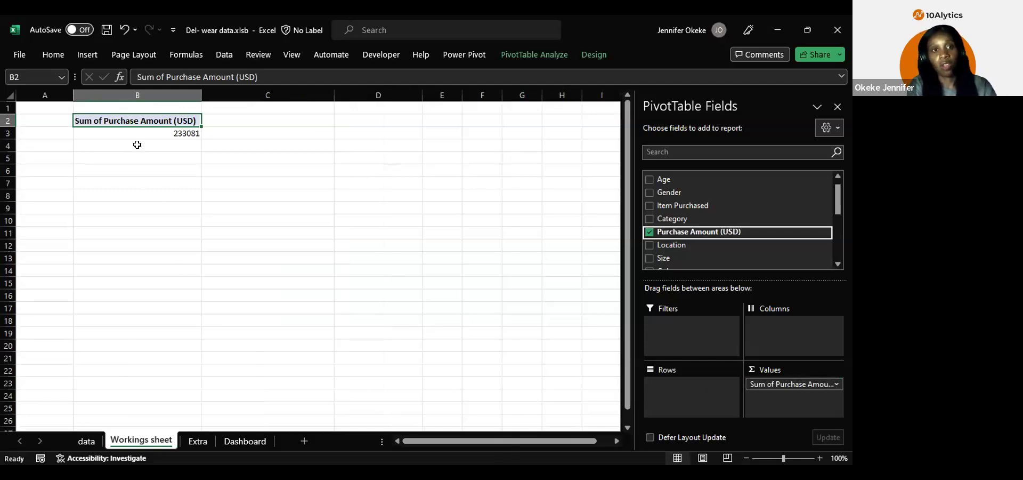
# Step: Format the purchase amount total in B3 as US dollar accounting without decimal places
pyautogui.click(167, 135)
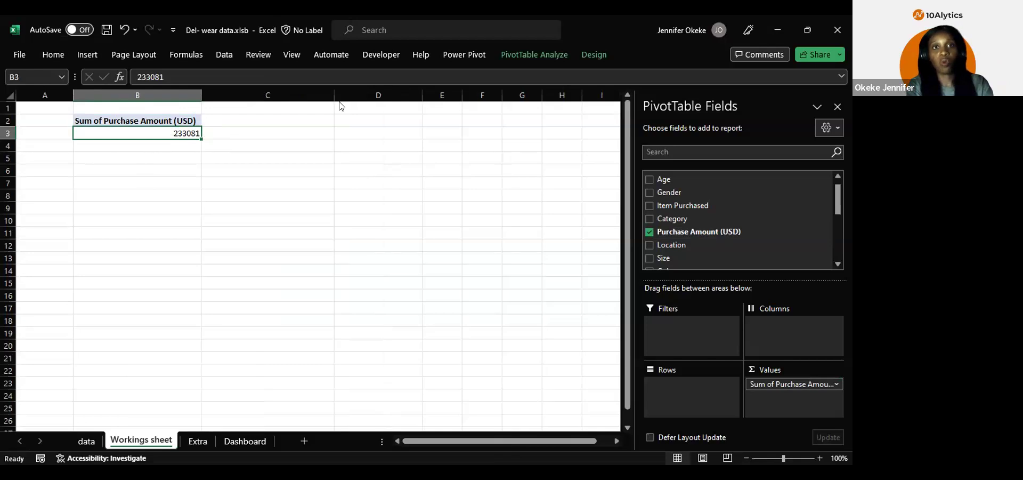
pyautogui.click(74, 51)
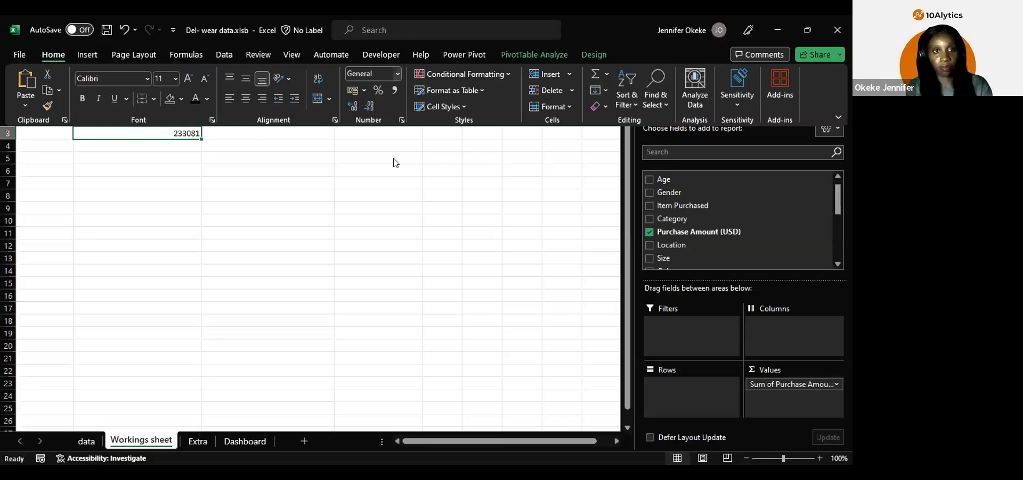
pyautogui.click(398, 74)
pyautogui.click(384, 144)
pyautogui.click(364, 90)
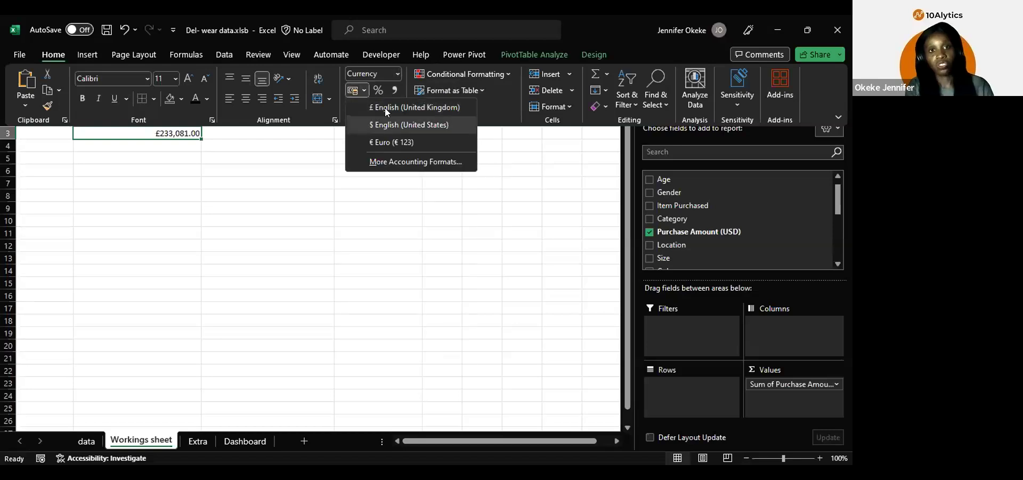
pyautogui.click(409, 124)
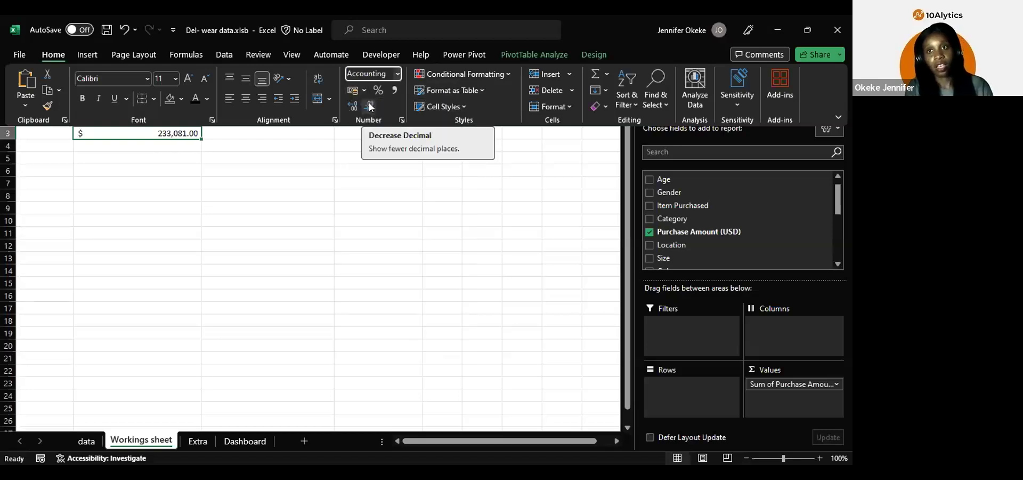
pyautogui.click(371, 106)
pyautogui.click(371, 107)
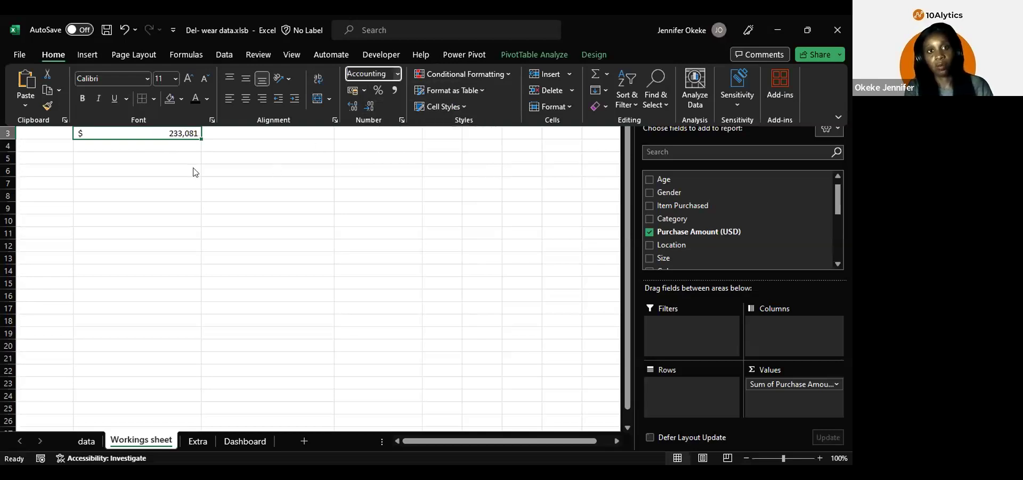
pyautogui.click(139, 149)
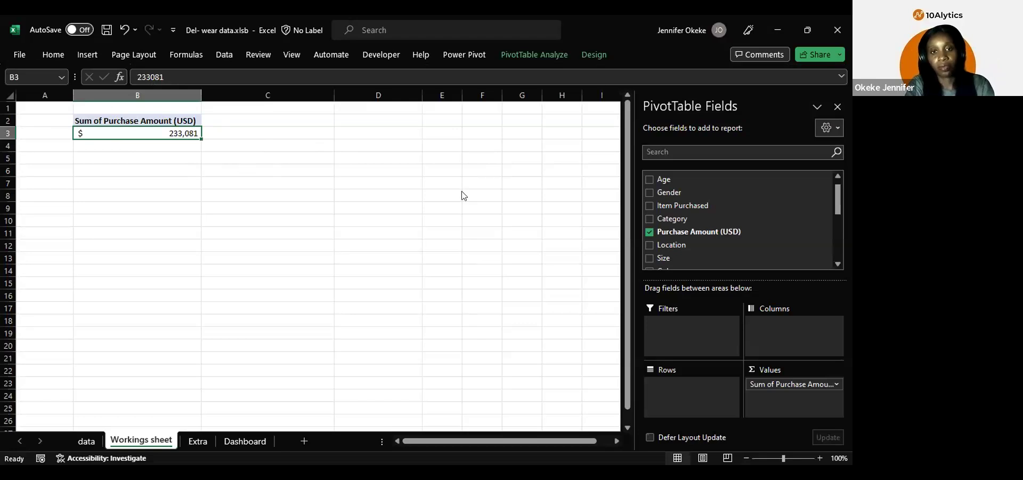
# Step: Consult the KPI list in the Google Slides brief, return to Excel and add a second Purchase Amount (USD) value summarized by Average
pyautogui.hotkey('alt', 'Tab')
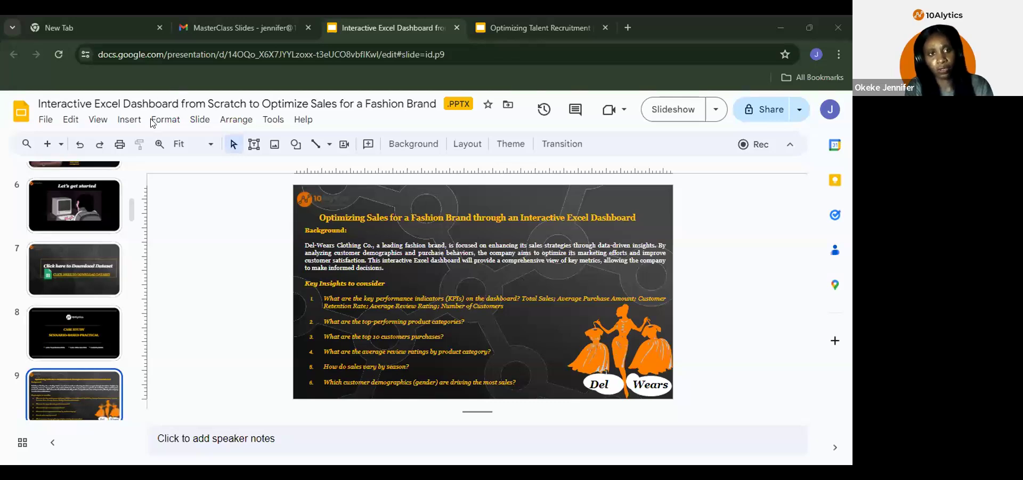
pyautogui.hotkey('alt', 'Tab')
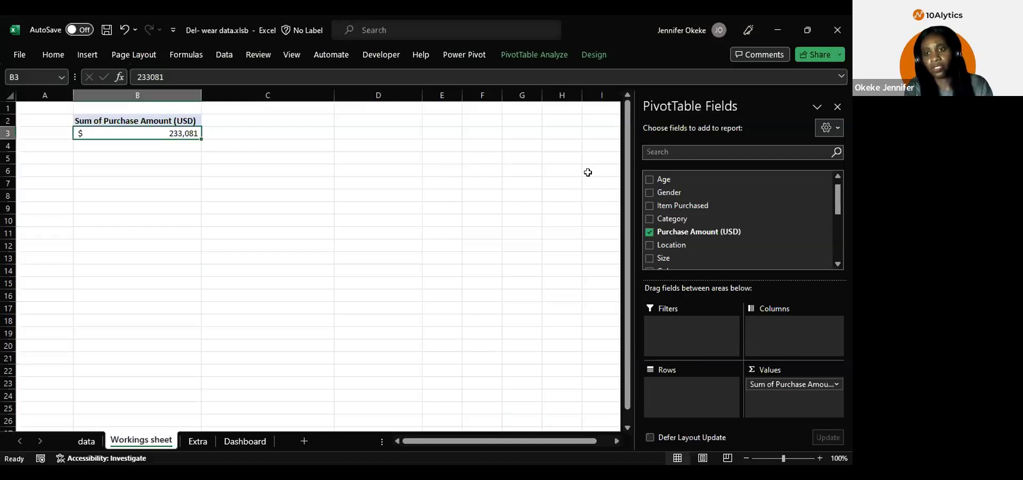
pyautogui.moveTo(698, 233); pyautogui.dragTo(792, 398)
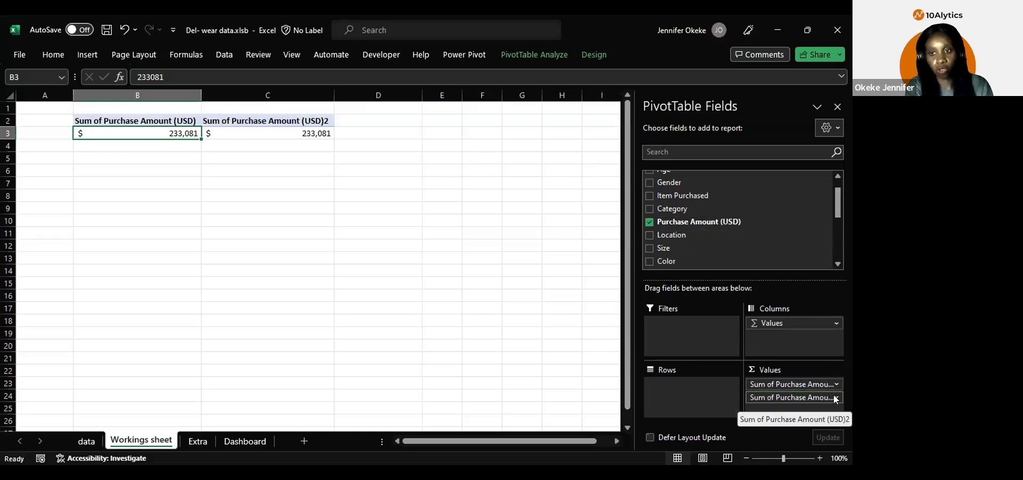
pyautogui.click(836, 398)
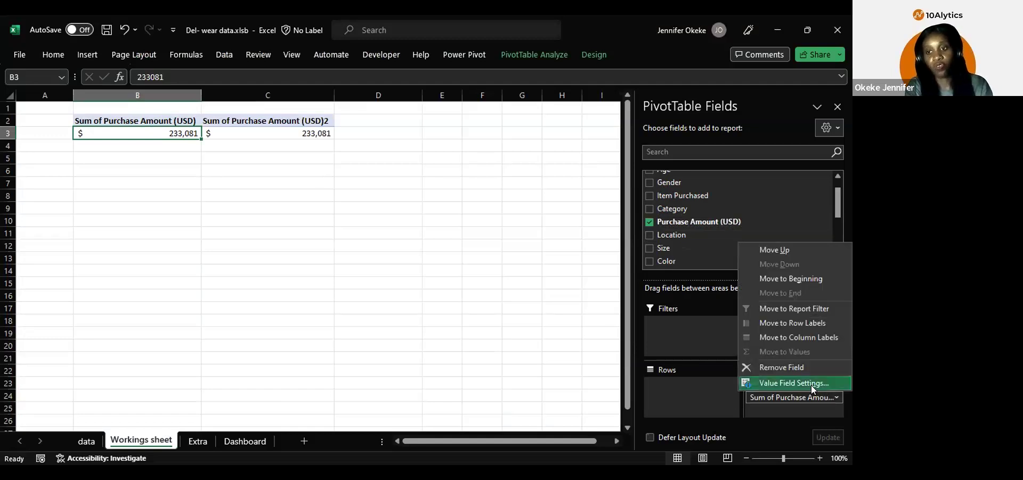
pyautogui.click(811, 385)
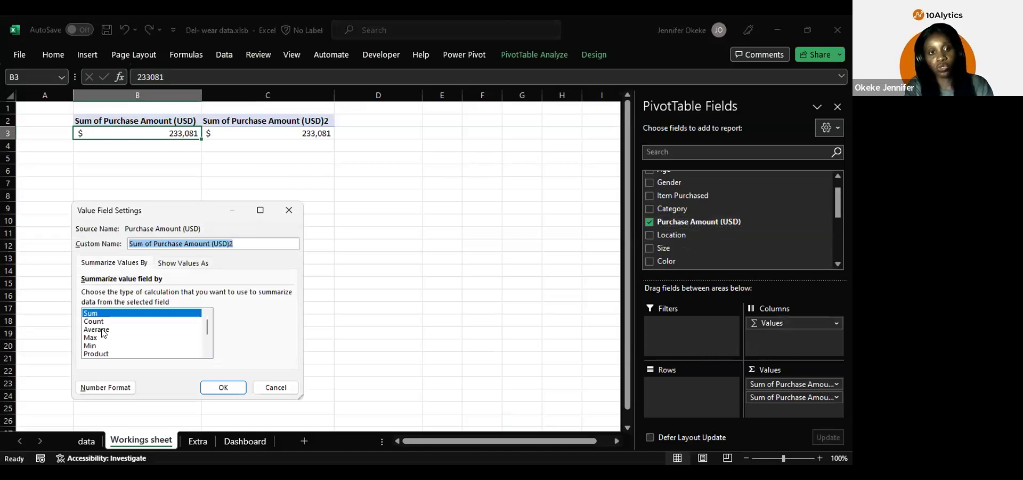
pyautogui.click(96, 328)
pyautogui.click(222, 386)
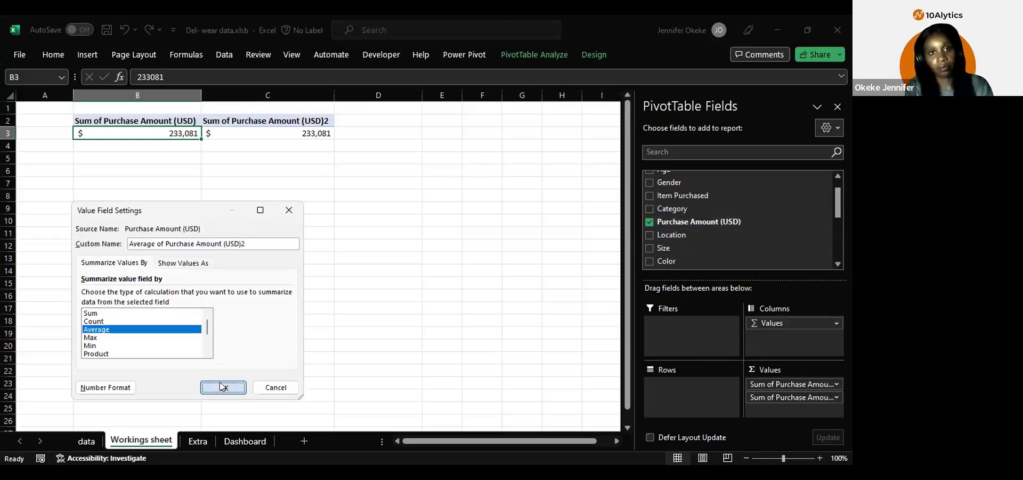
pyautogui.click(313, 132)
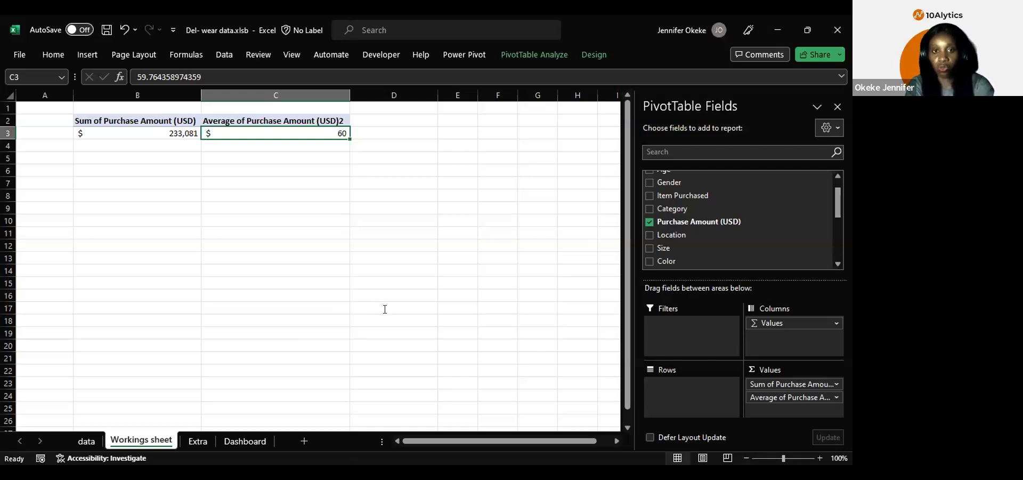
# Step: Check the KPI list in the Google Slides brief again, and copy Excel's PivotTable in B2:C3 to cell B6
pyautogui.hotkey('alt', 'Tab')
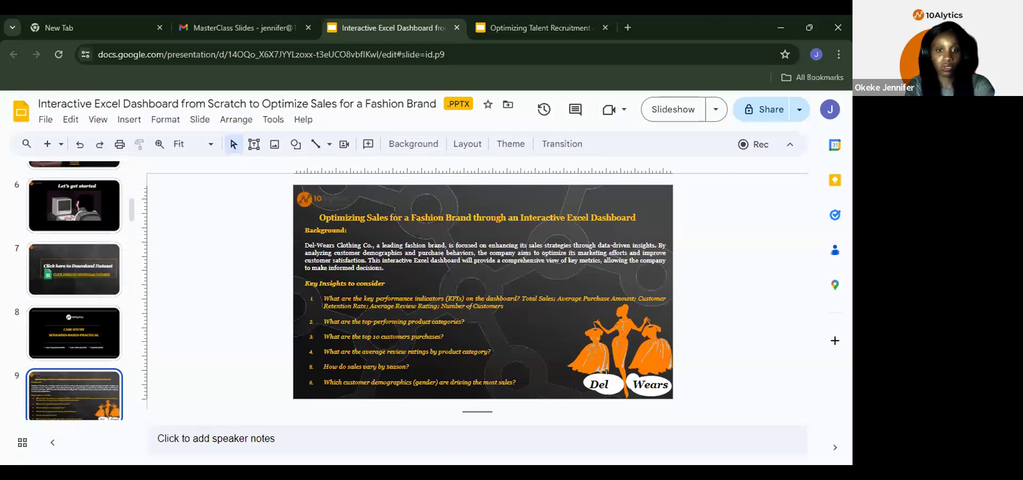
pyautogui.hotkey('alt', 'Tab')
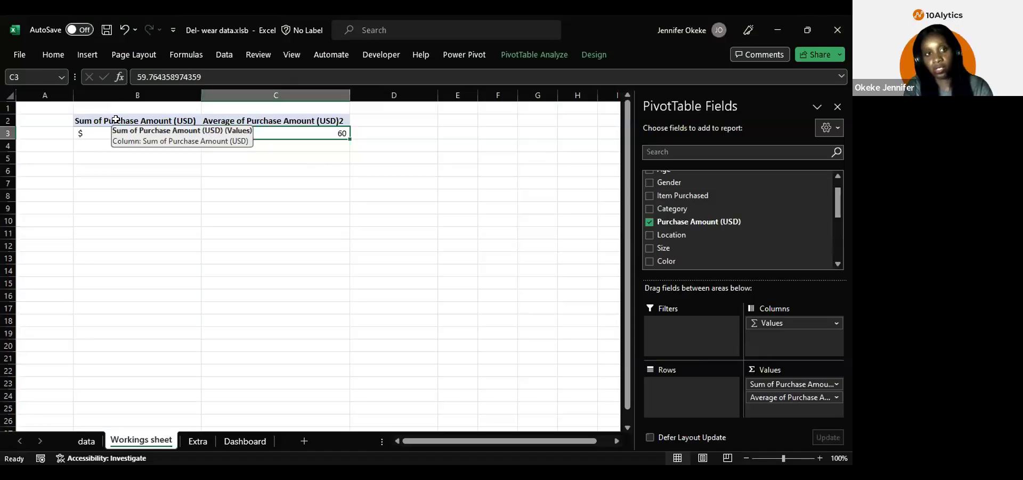
pyautogui.moveTo(174, 120); pyautogui.dragTo(273, 132)
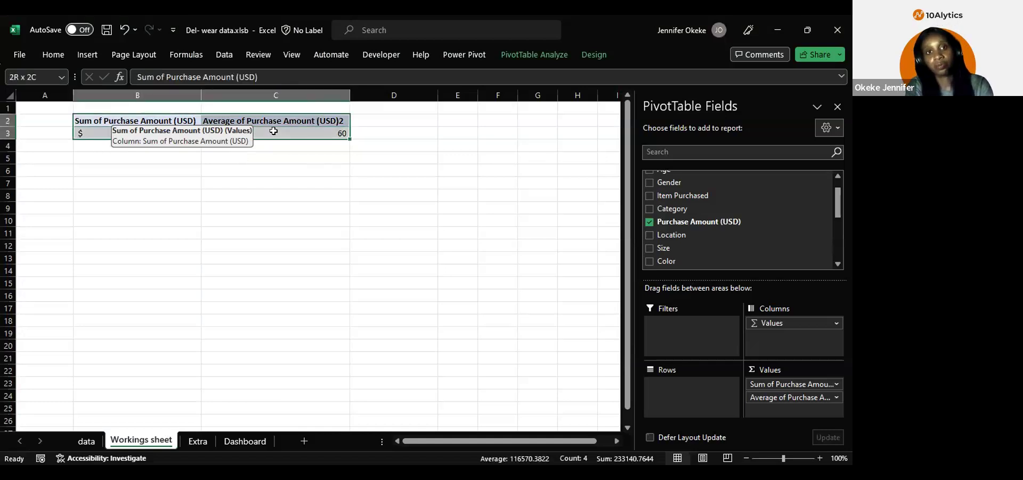
pyautogui.hotkey('ctrl', 'c')
pyautogui.click(99, 170)
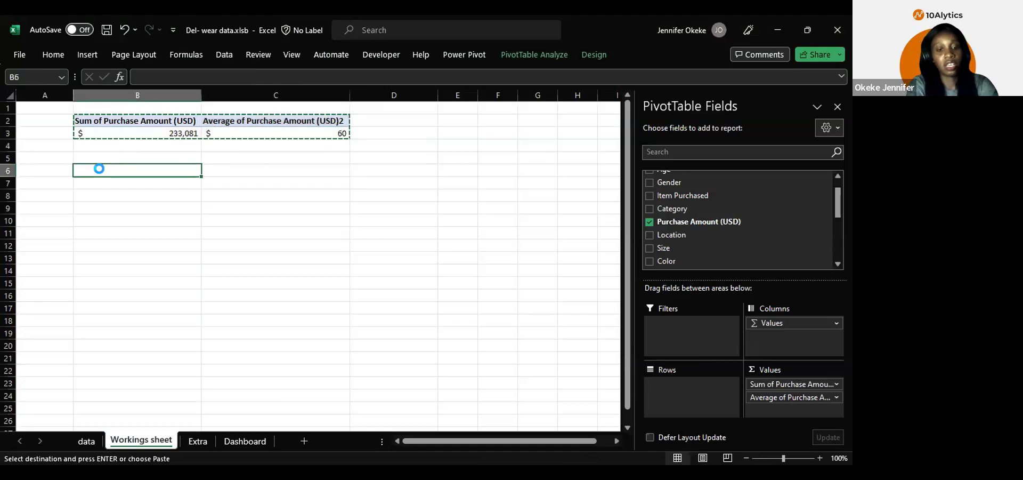
pyautogui.hotkey('ctrl', 'v')
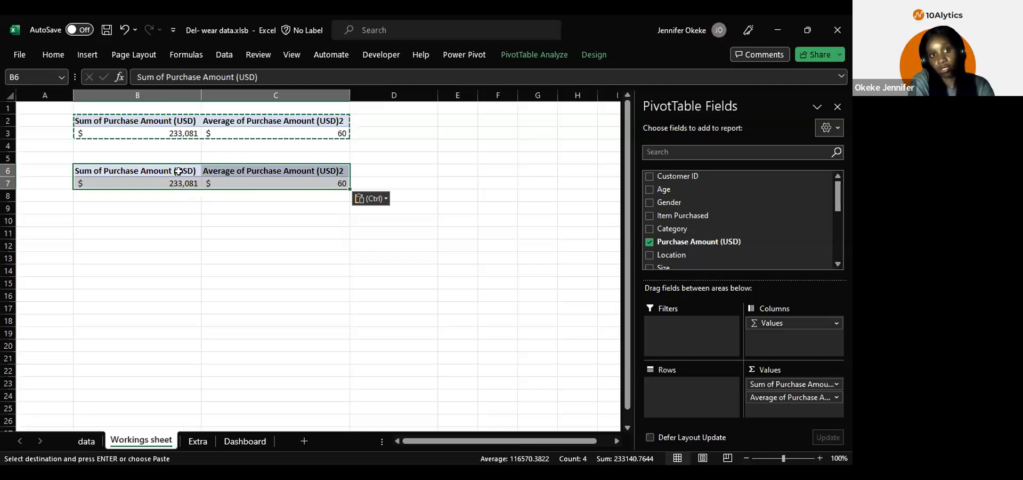
# Step: Remove the sum and average of Purchase Amount (USD) from the copied PivotTable at B6
pyautogui.click(837, 384)
pyautogui.click(803, 354)
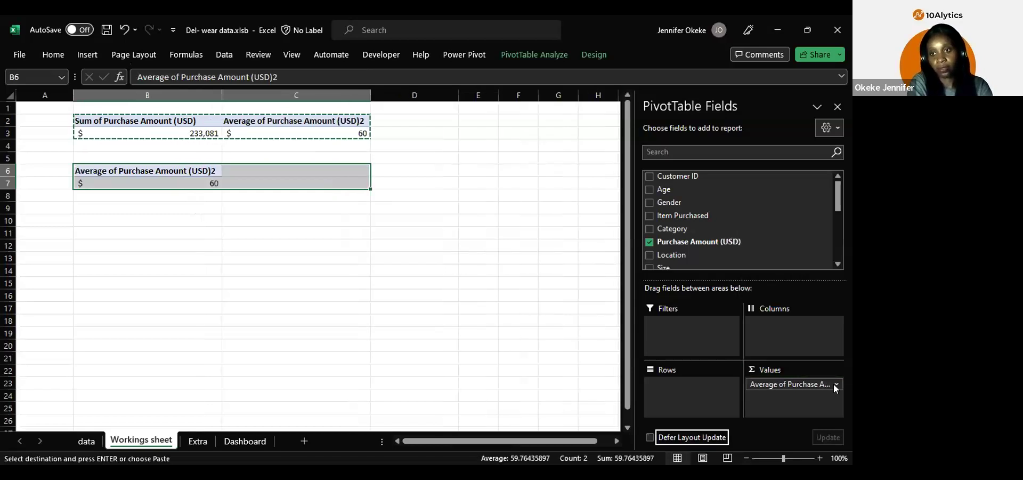
pyautogui.click(836, 384)
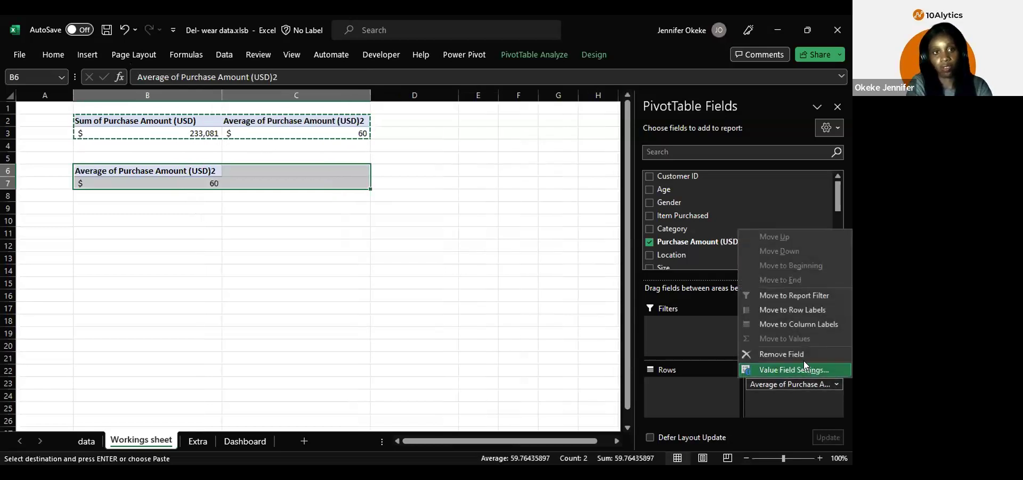
pyautogui.click(801, 354)
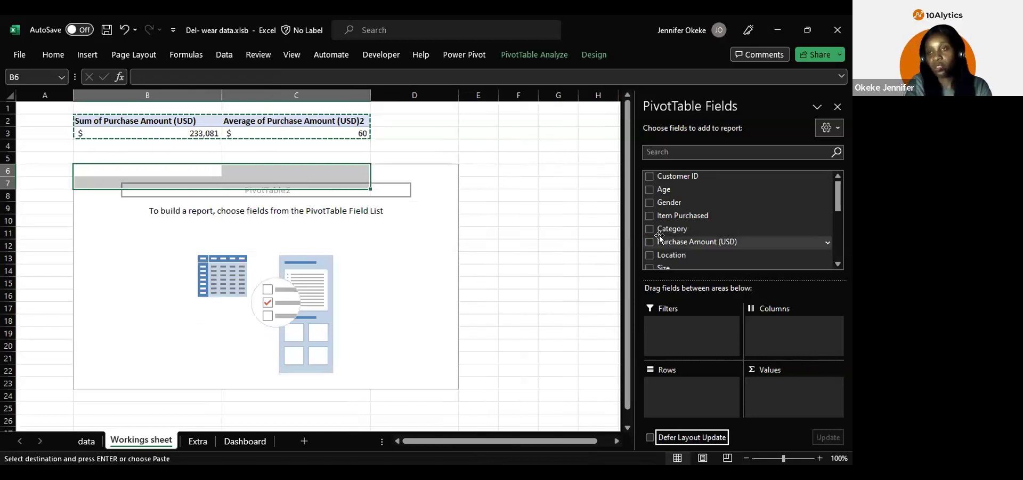
# Step: Add Subscription Status to both the rows and the values of the PivotTable at B6, counting customers per status
pyautogui.scroll(-2, 660, 236)
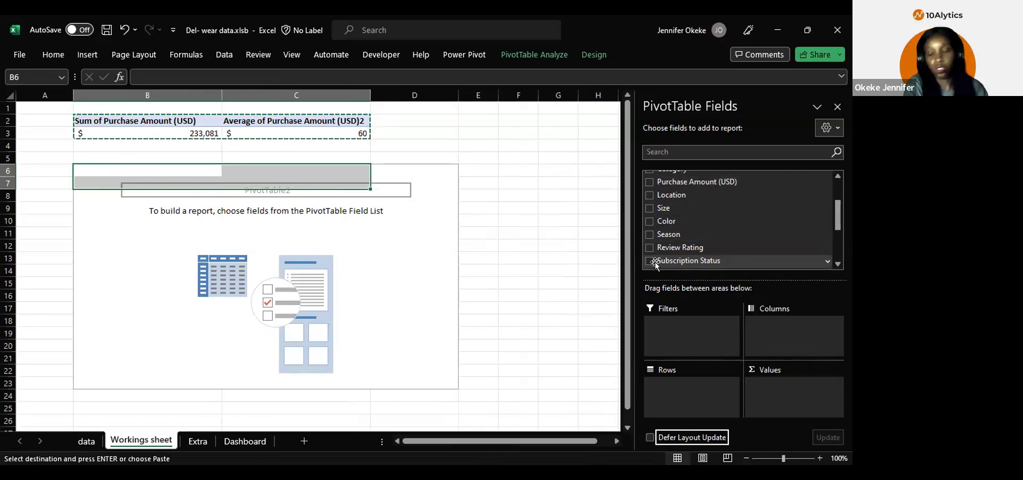
pyautogui.moveTo(655, 262); pyautogui.dragTo(672, 391)
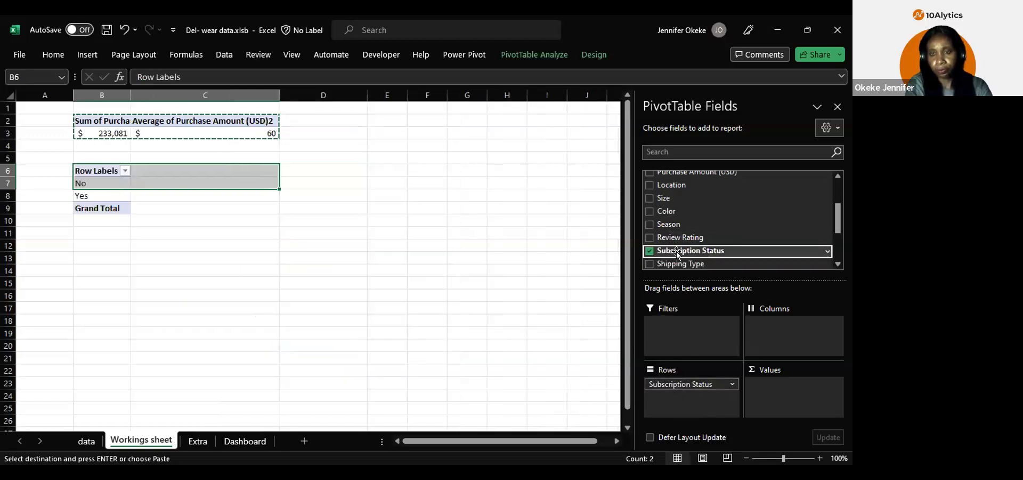
pyautogui.moveTo(676, 252); pyautogui.dragTo(773, 387)
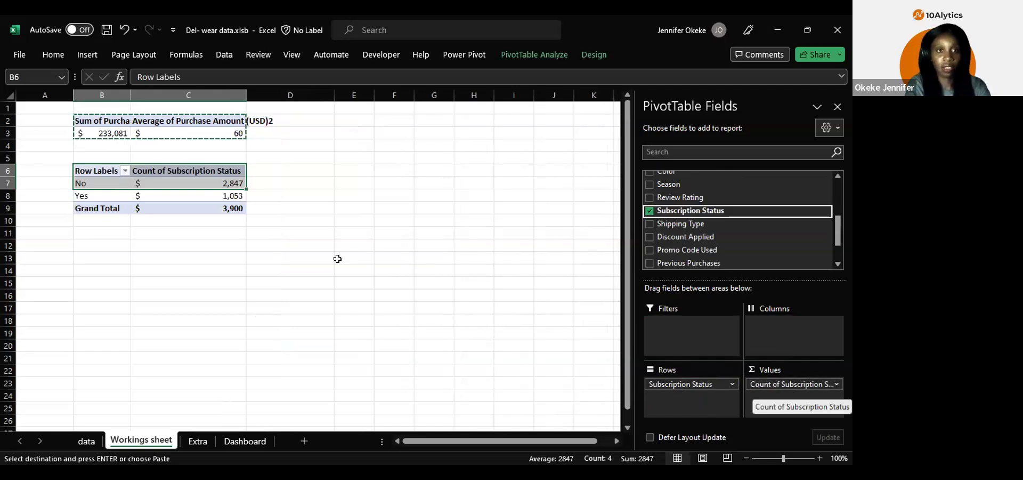
# Step: Change the number format of the subscription status counts in C7:C9 to General
pyautogui.click(170, 195)
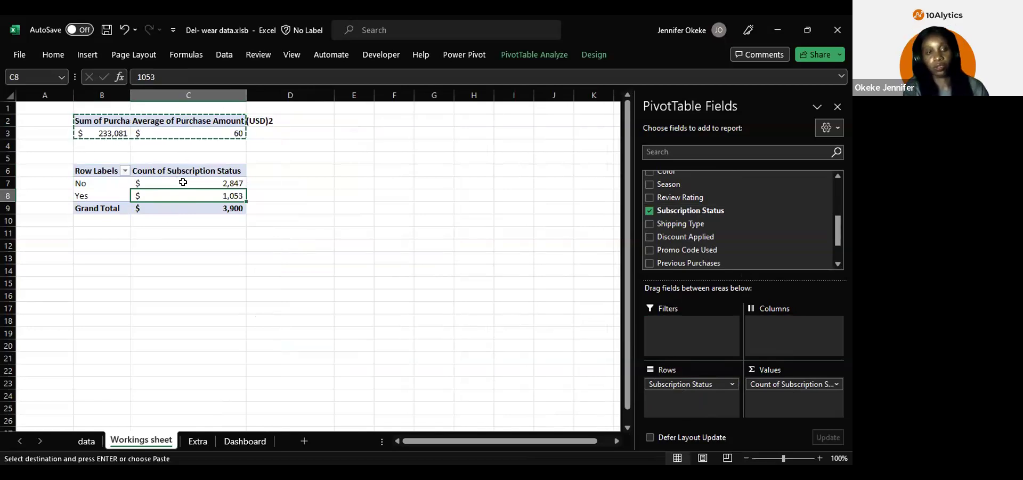
pyautogui.moveTo(182, 182)
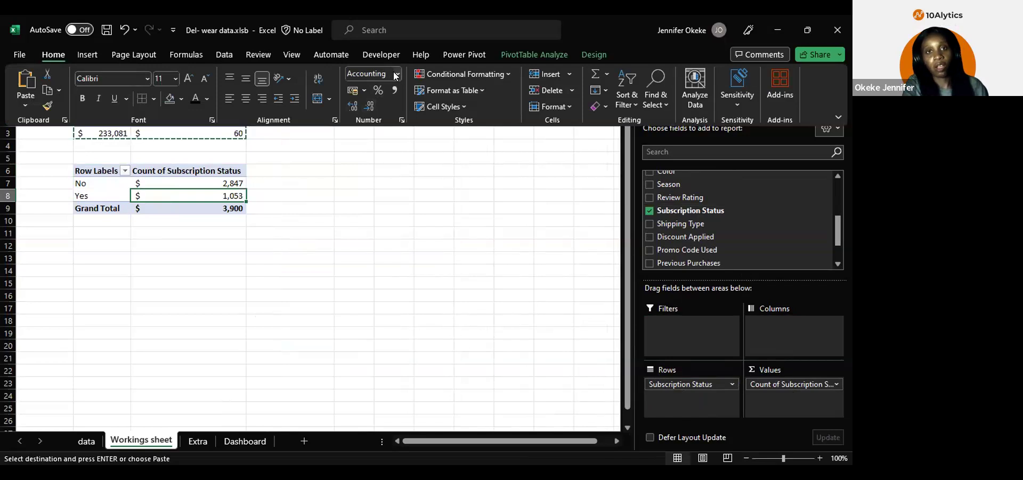
pyautogui.click(395, 74)
pyautogui.click(390, 101)
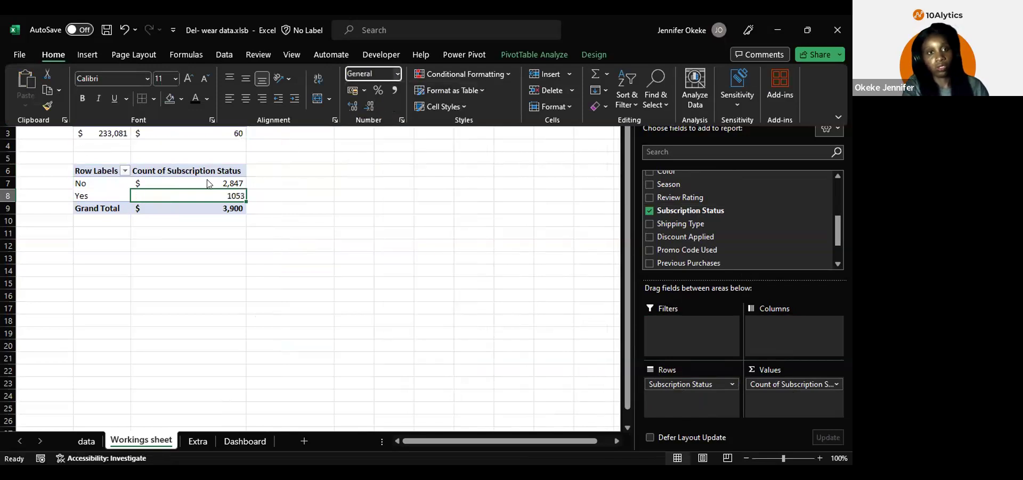
pyautogui.moveTo(207, 183); pyautogui.dragTo(205, 209)
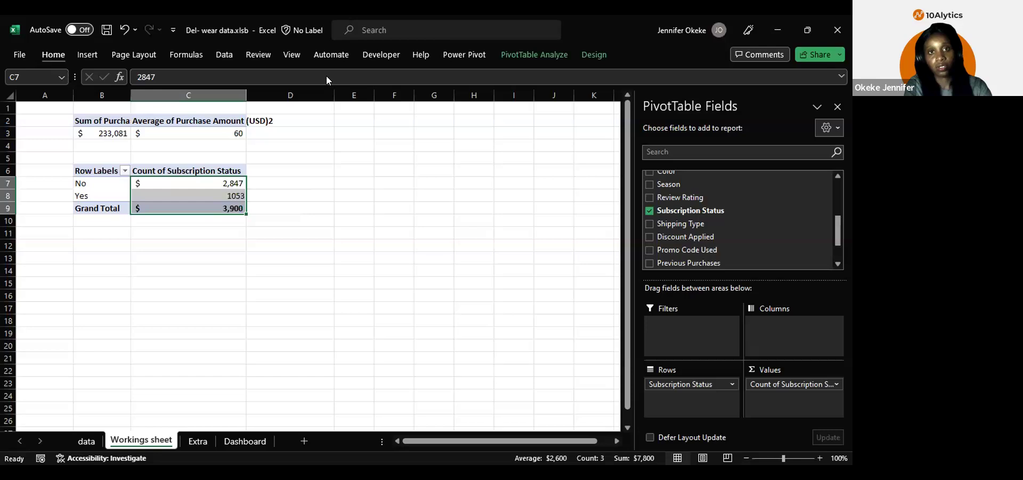
pyautogui.click(394, 94)
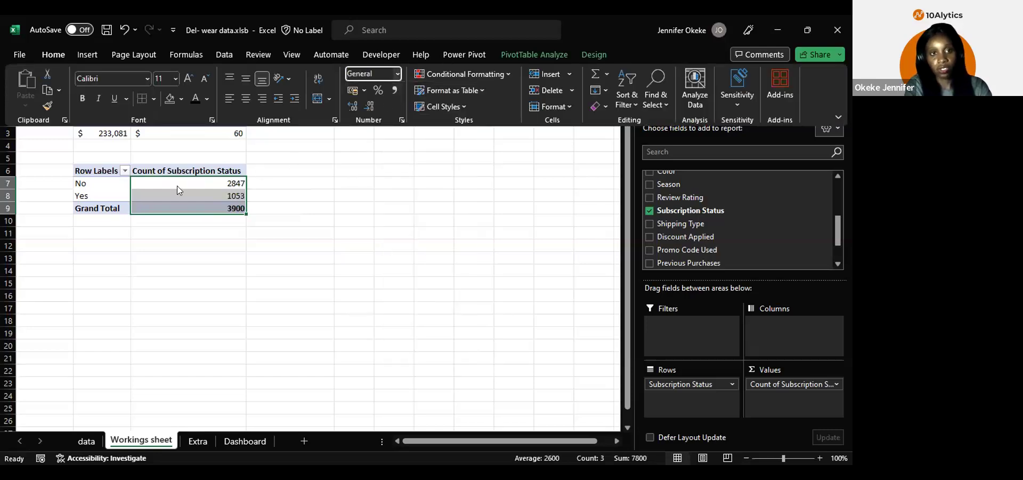
# Step: Show the Subscription Status counts in the PivotTable at B6 as a percentage of the grand total
pyautogui.click(177, 186)
pyautogui.click(135, 192)
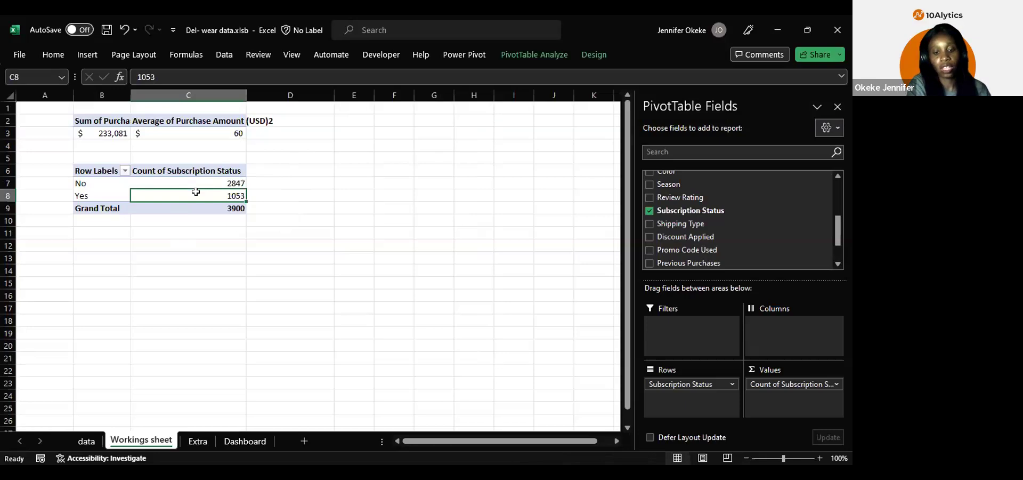
pyautogui.hotkey('shift', 'F10')
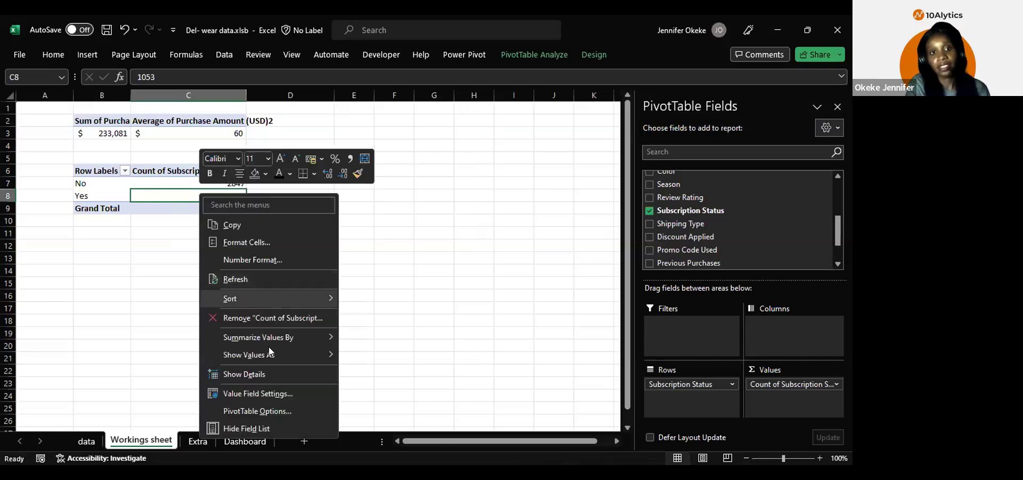
pyautogui.moveTo(287, 348)
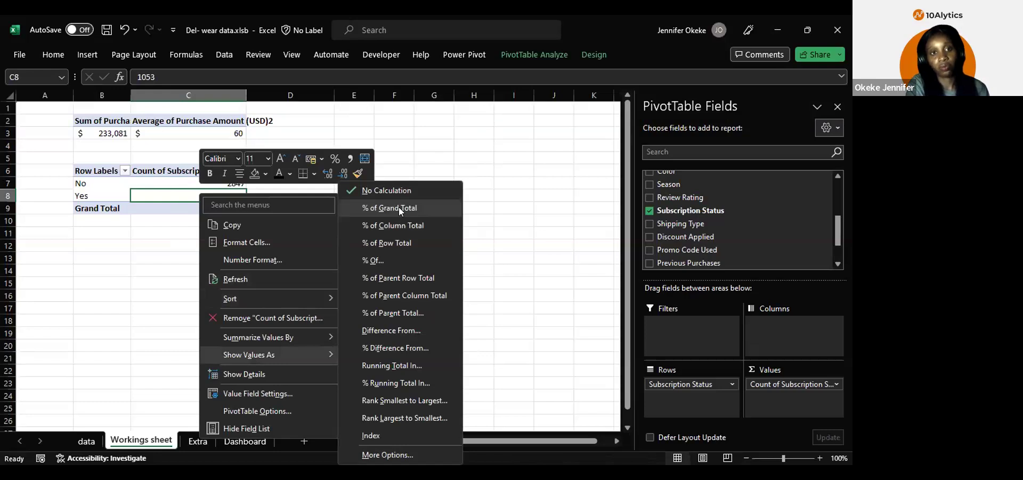
pyautogui.click(399, 207)
pyautogui.moveTo(224, 183)
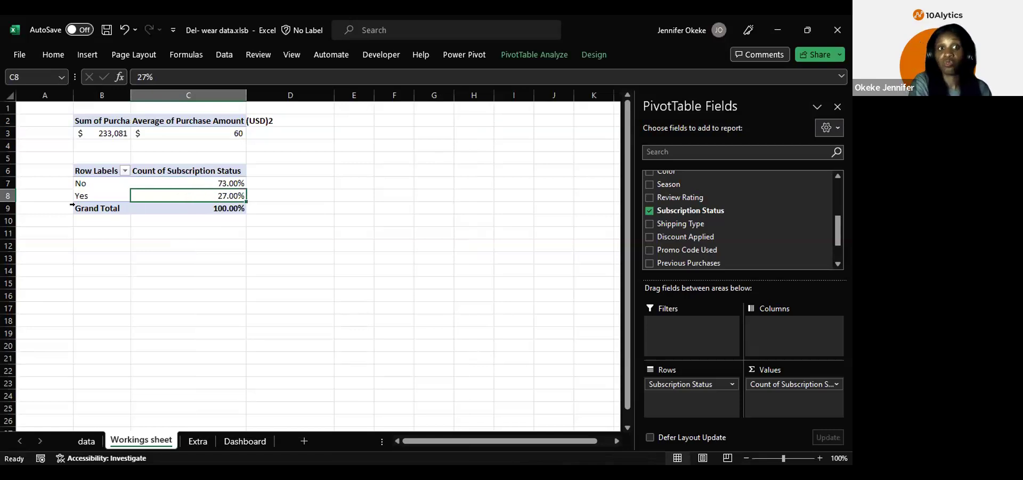
# Step: Turn off grand totals for the Subscription Status PivotTable at B6
pyautogui.click(156, 204)
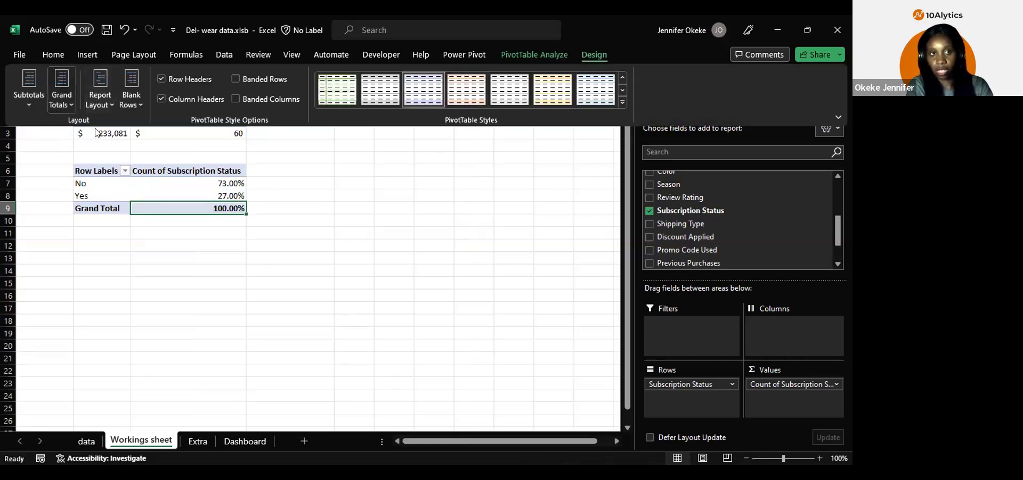
pyautogui.click(60, 104)
pyautogui.click(96, 131)
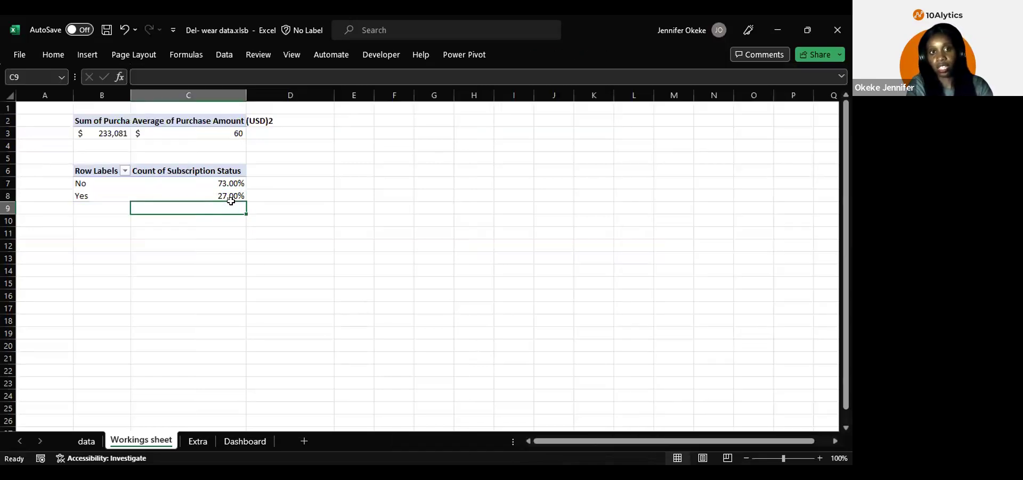
# Step: Reduce the subscription percentages in C7:C8 to zero decimal places
pyautogui.click(215, 182)
pyautogui.moveTo(215, 183); pyautogui.dragTo(214, 195)
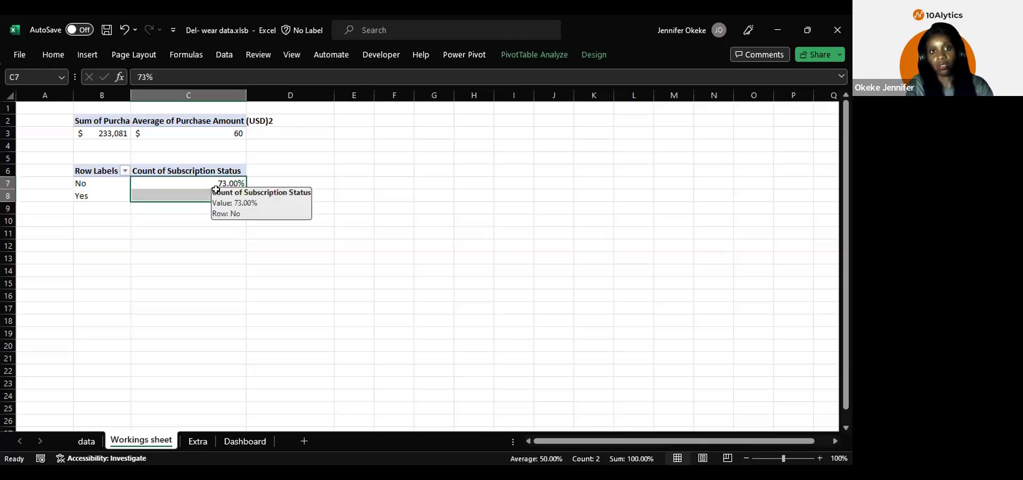
pyautogui.click(53, 54)
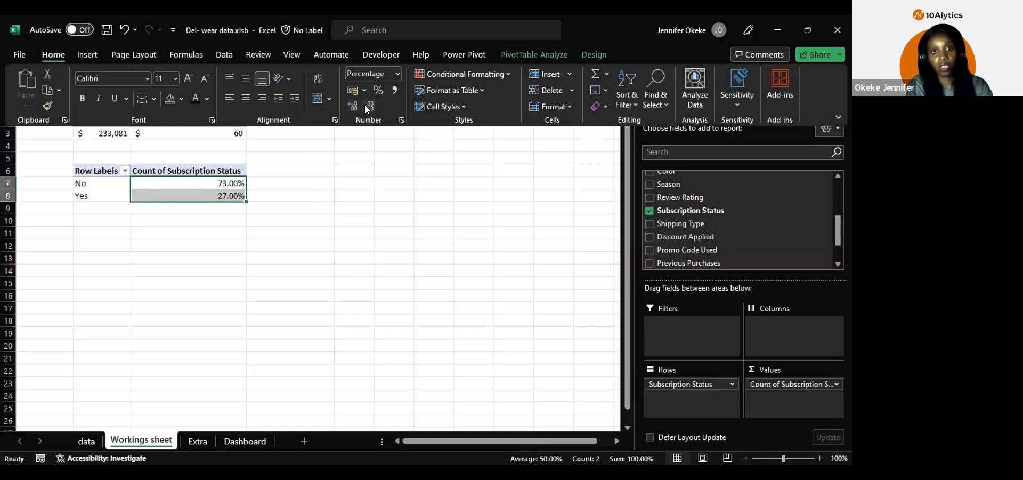
pyautogui.click(367, 106)
pyautogui.click(366, 106)
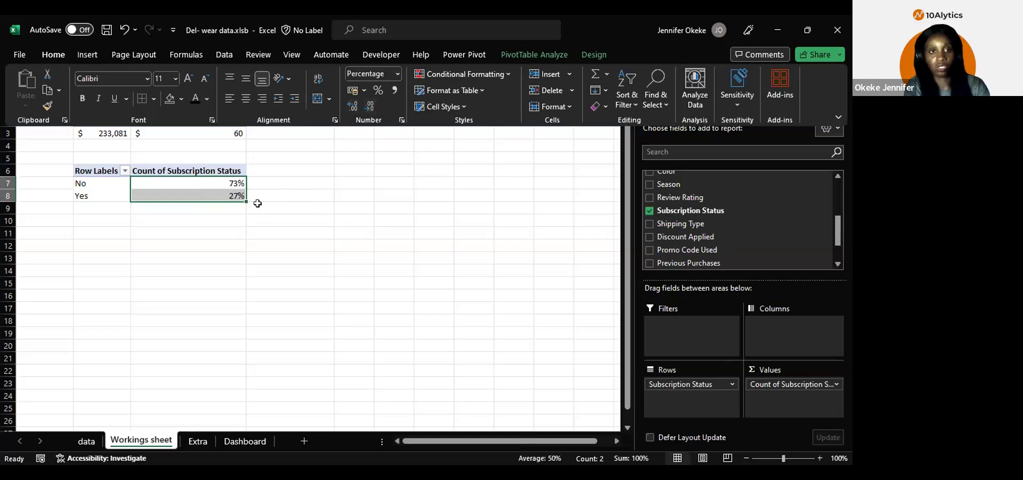
pyautogui.press('Escape')
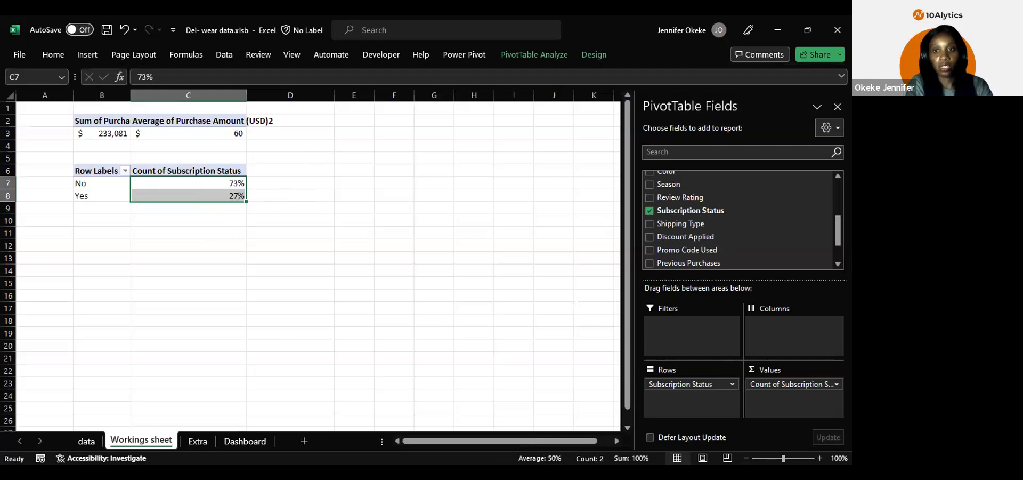
# Step: Add Review Rating to the values of the PivotTable at B2 and summarize it by Average
pyautogui.hotkey('alt', 'Tab')
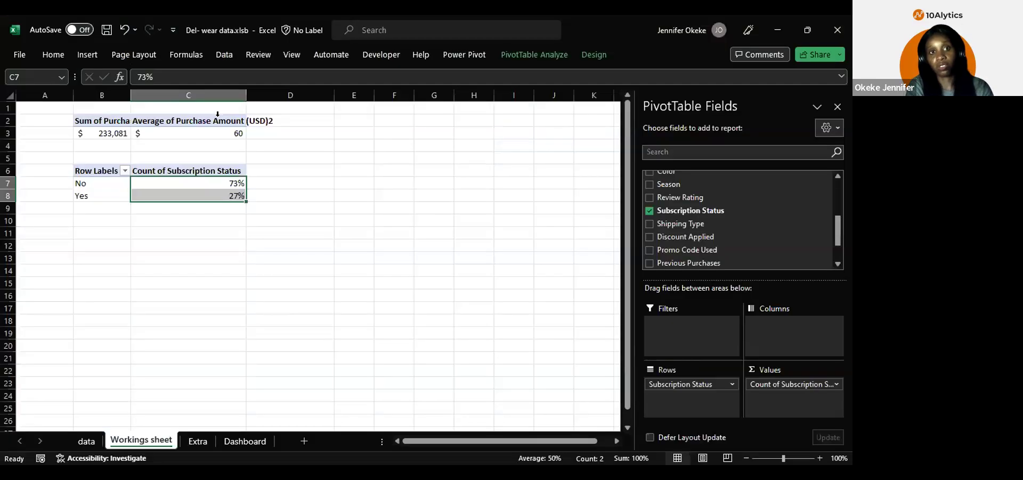
pyautogui.moveTo(175, 133); pyautogui.dragTo(173, 123)
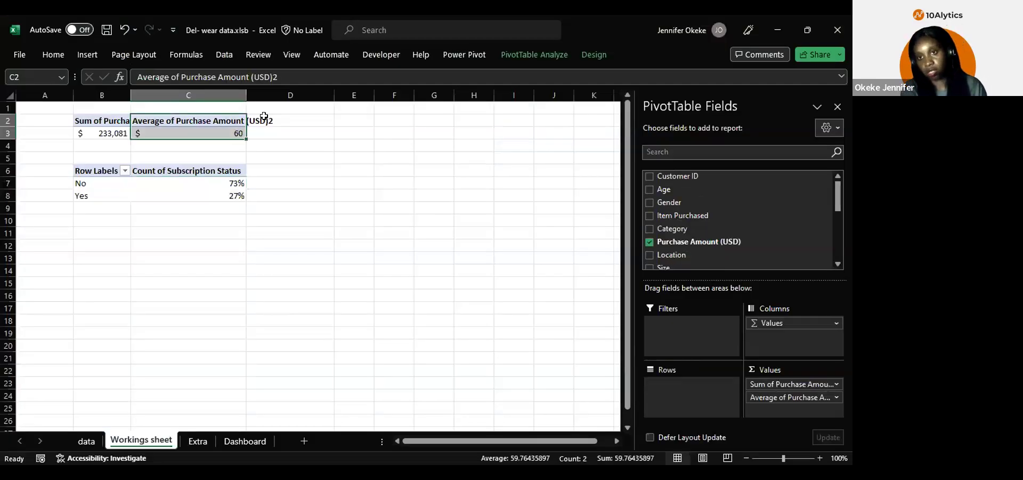
pyautogui.scroll(-2, 667, 213)
pyautogui.moveTo(668, 213); pyautogui.dragTo(775, 403)
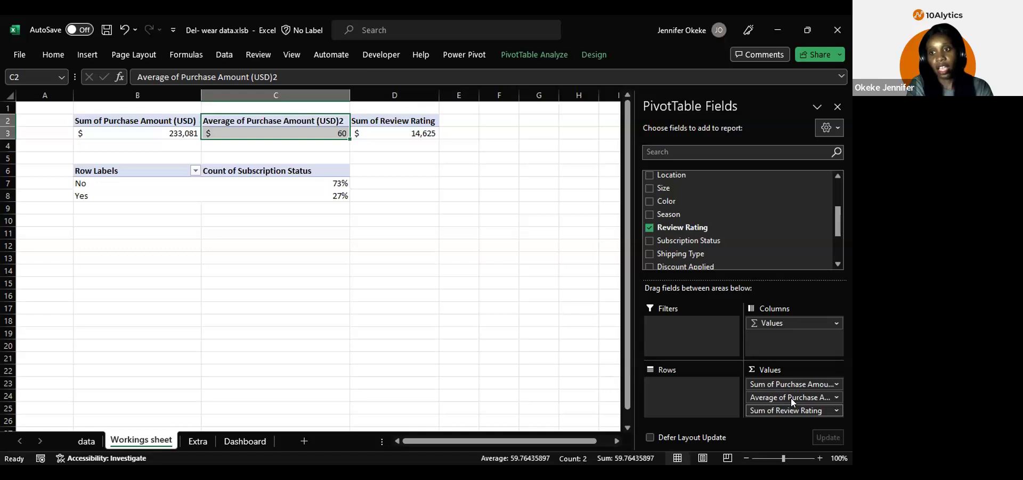
pyautogui.click(791, 410)
pyautogui.click(783, 394)
pyautogui.click(96, 329)
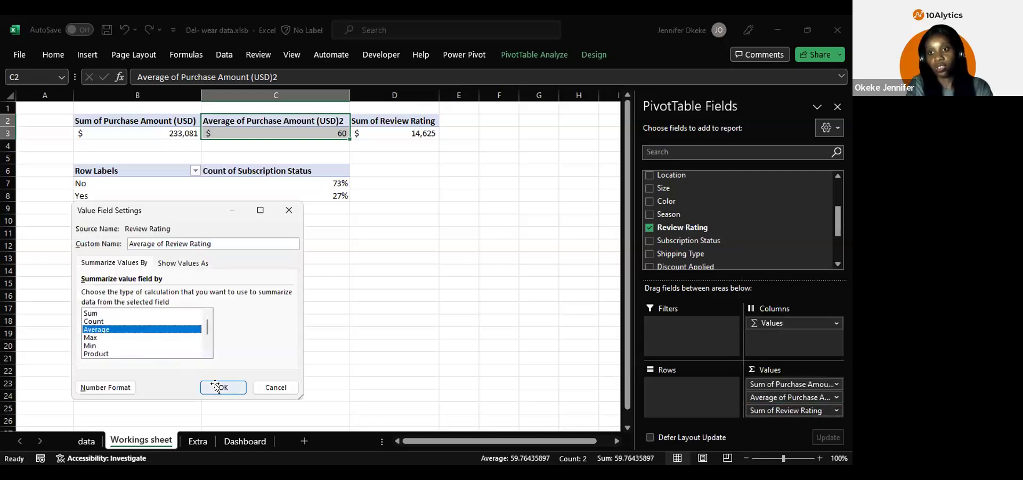
pyautogui.click(217, 386)
# Step: Format the average review rating in D3 with the comma style and zero decimal places, without a currency symbol
pyautogui.click(415, 132)
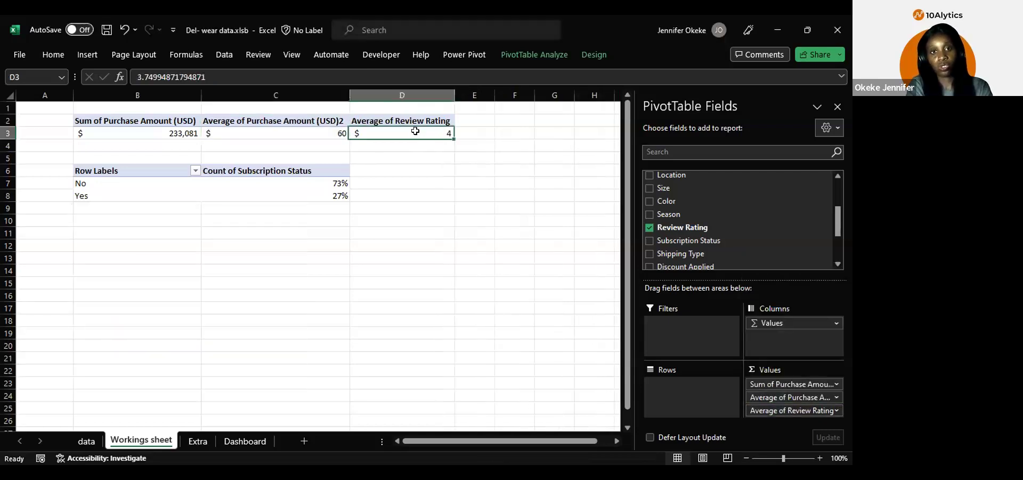
pyautogui.click(45, 54)
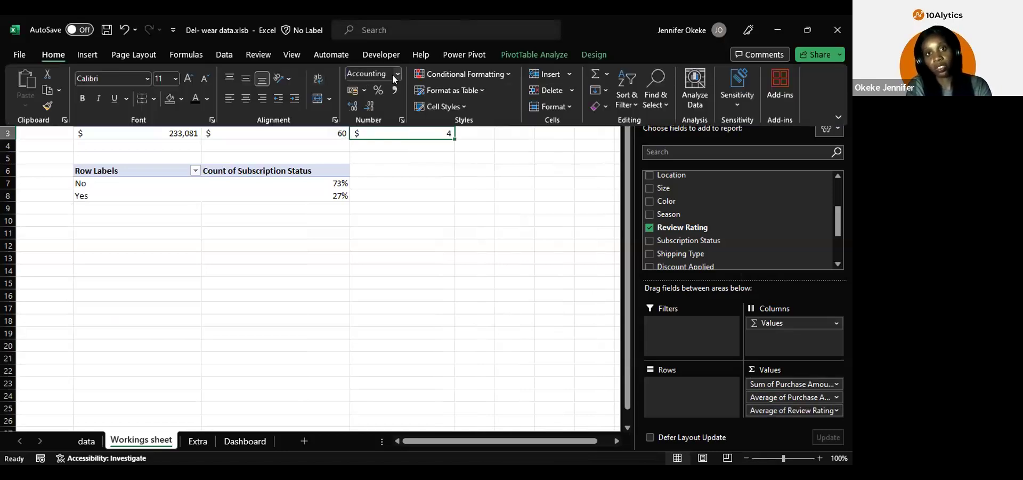
pyautogui.click(392, 76)
pyautogui.click(393, 96)
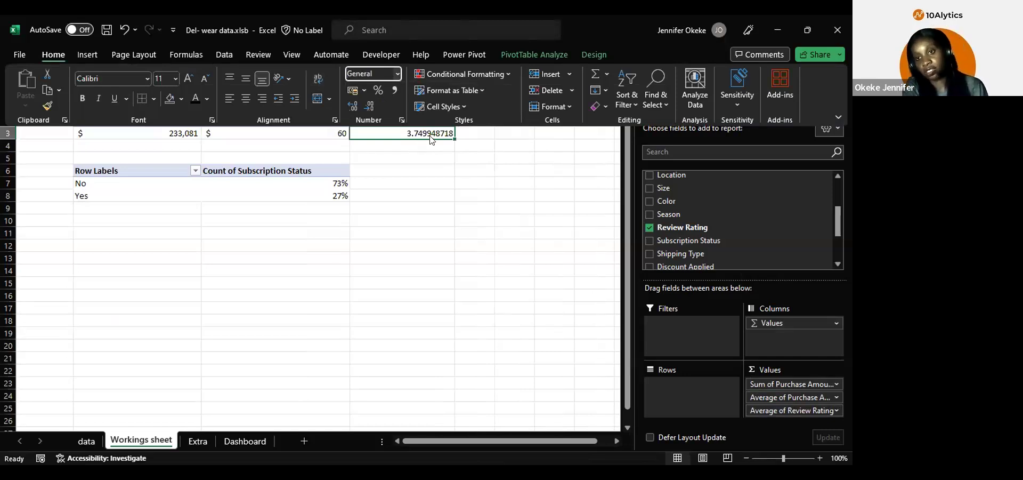
pyautogui.click(394, 92)
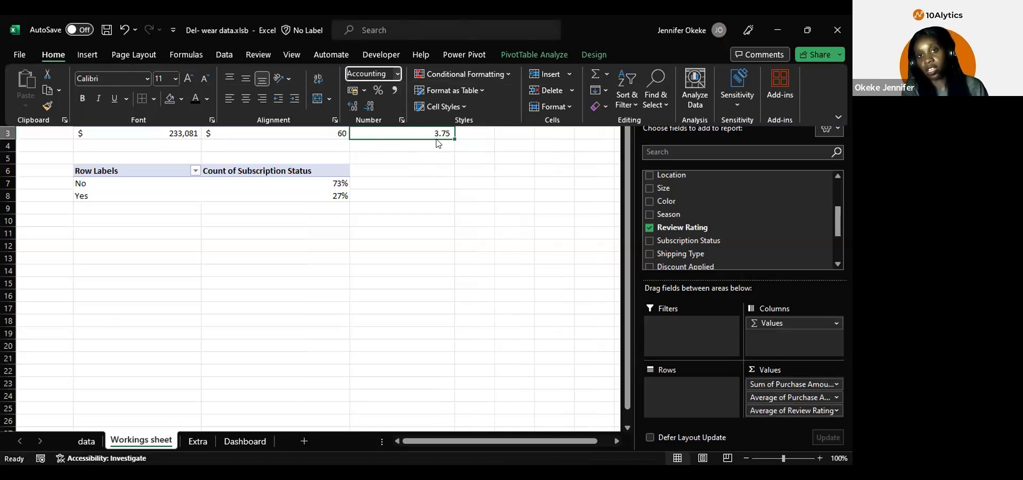
pyautogui.click(367, 106)
pyautogui.click(367, 106)
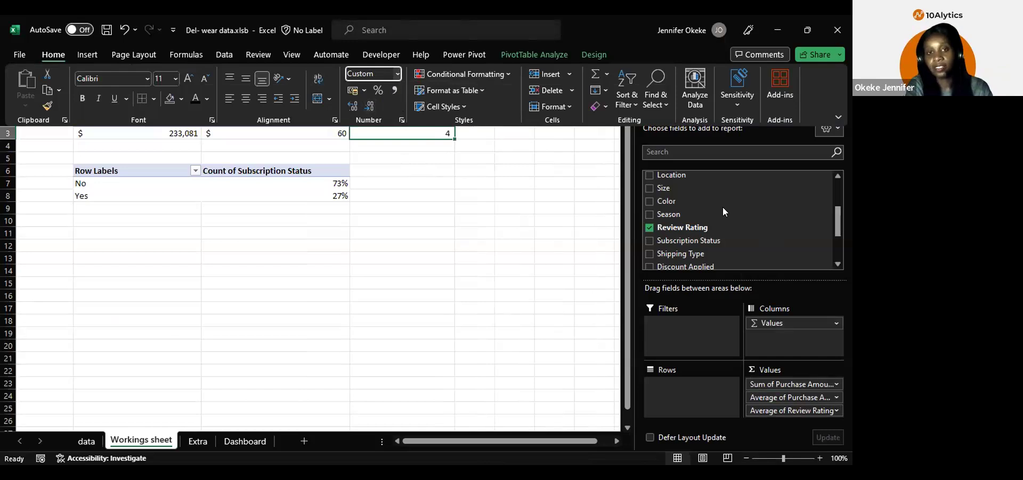
# Step: Add Customer ID to the values of the PivotTable at B2 and format its result in E3 as General
pyautogui.scroll(1, 724, 210)
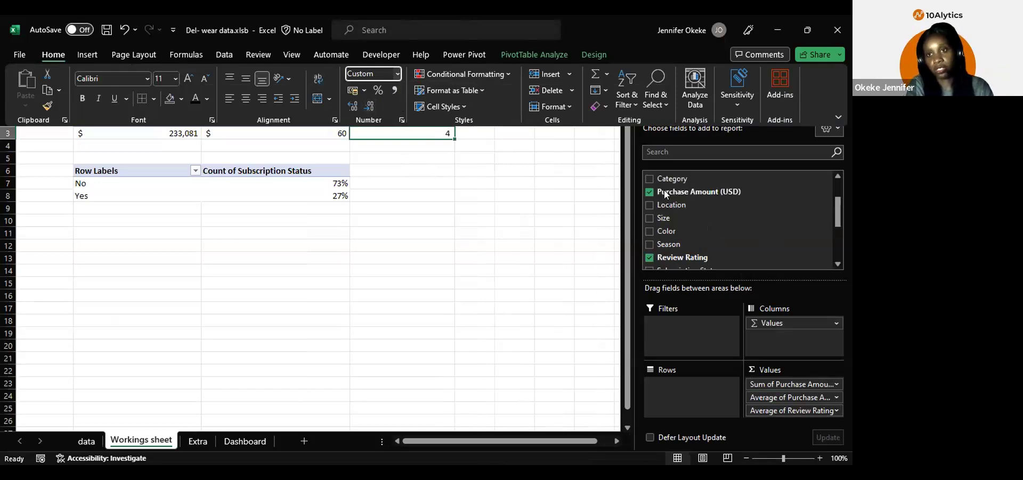
pyautogui.scroll(2, 664, 190)
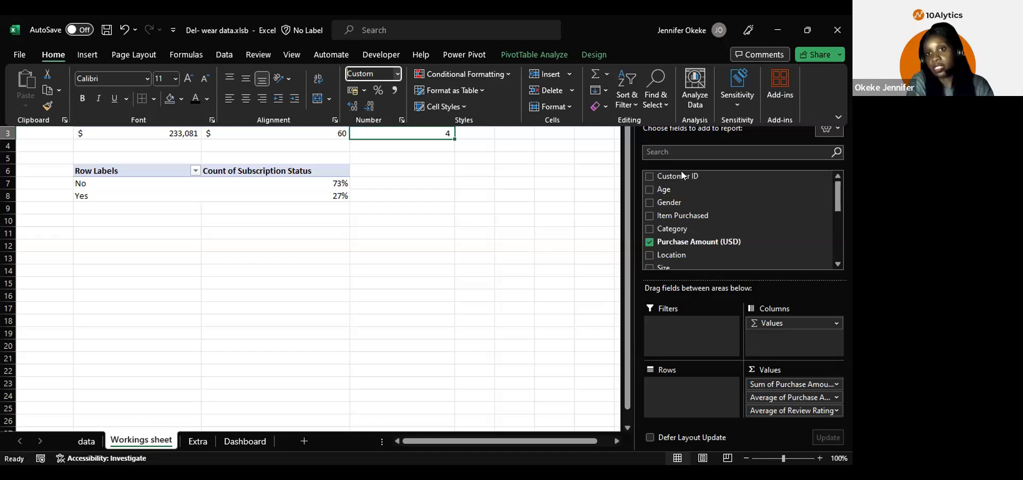
pyautogui.click(760, 283)
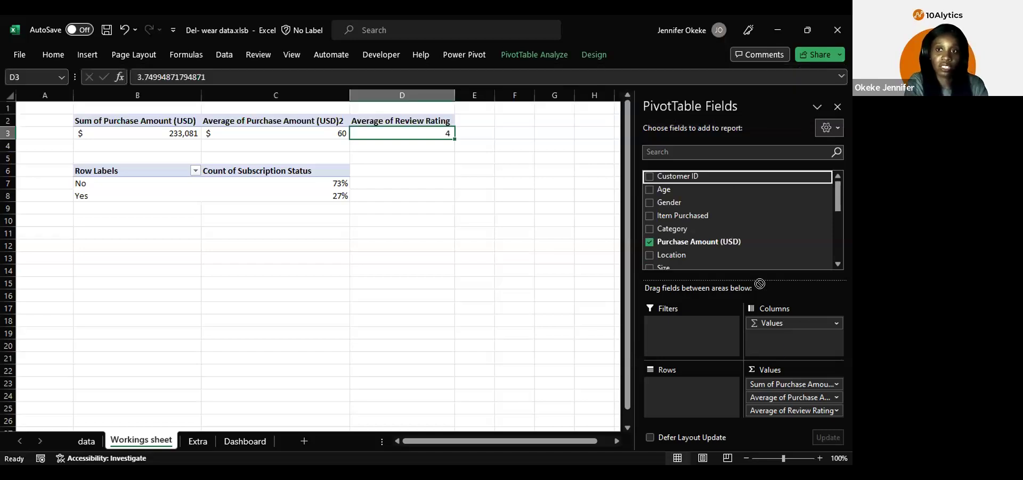
pyautogui.moveTo(766, 414); pyautogui.dragTo(765, 411)
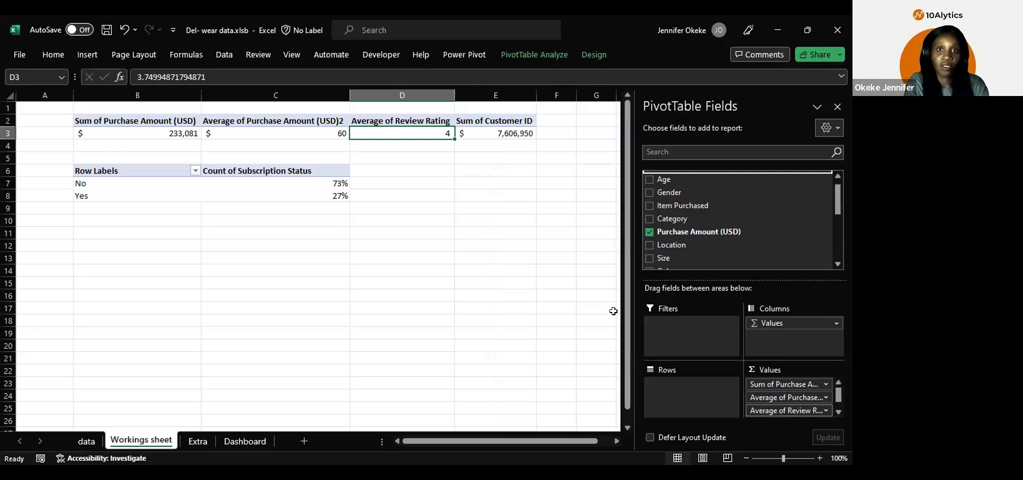
pyautogui.click(483, 134)
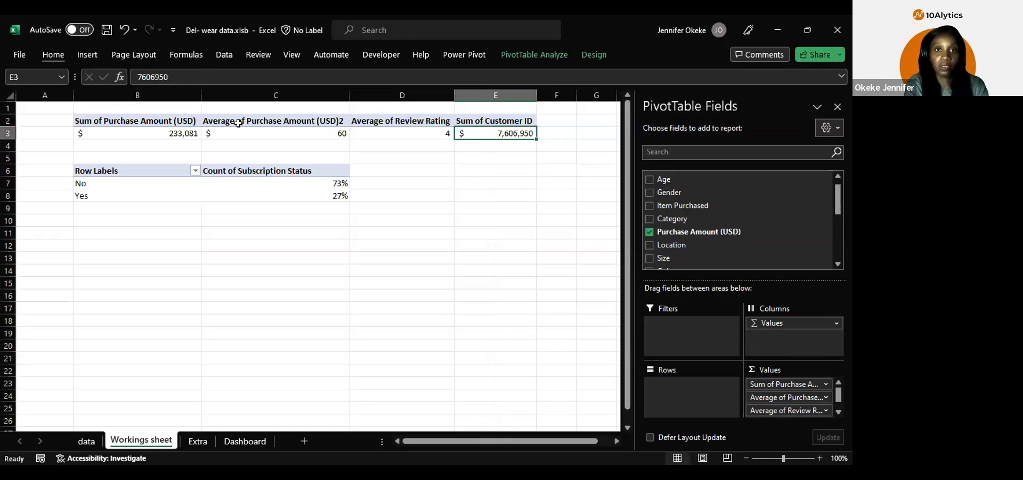
pyautogui.hotkey('alt', 'h')
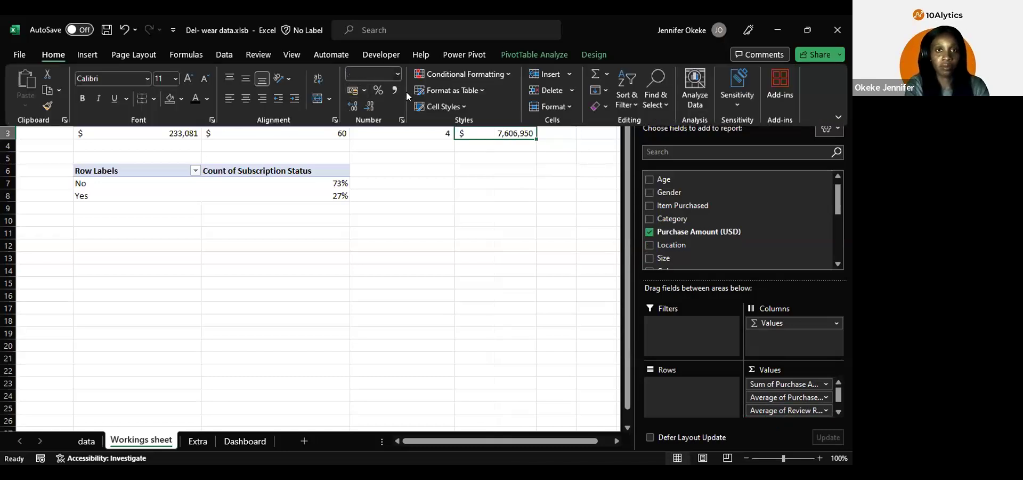
pyautogui.press('n')
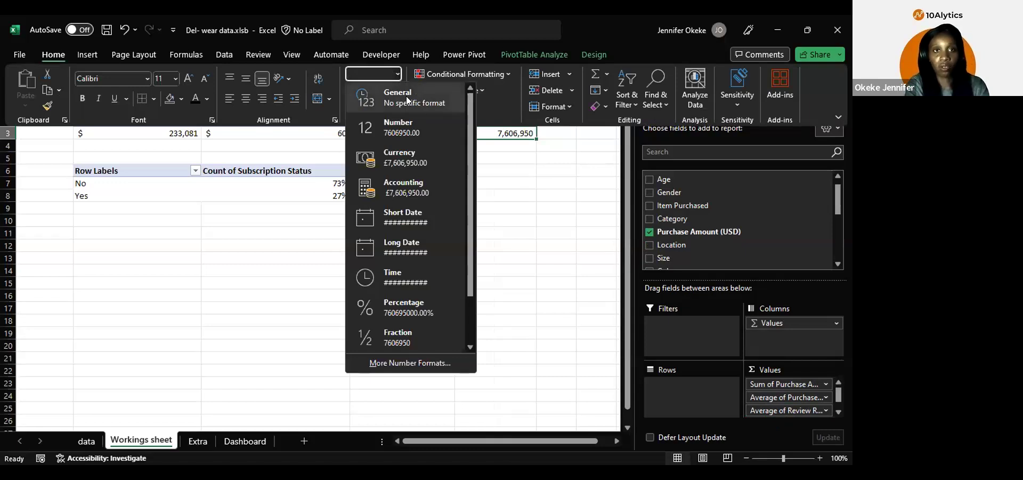
pyautogui.click(407, 100)
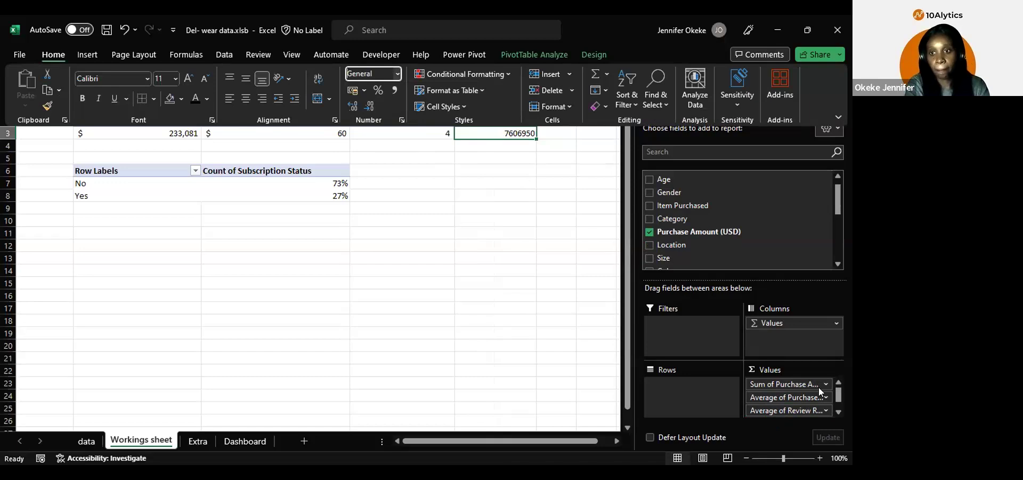
# Step: Summarize the Customer ID value of the PivotTable at B2 by Count
pyautogui.scroll(-1, 818, 387)
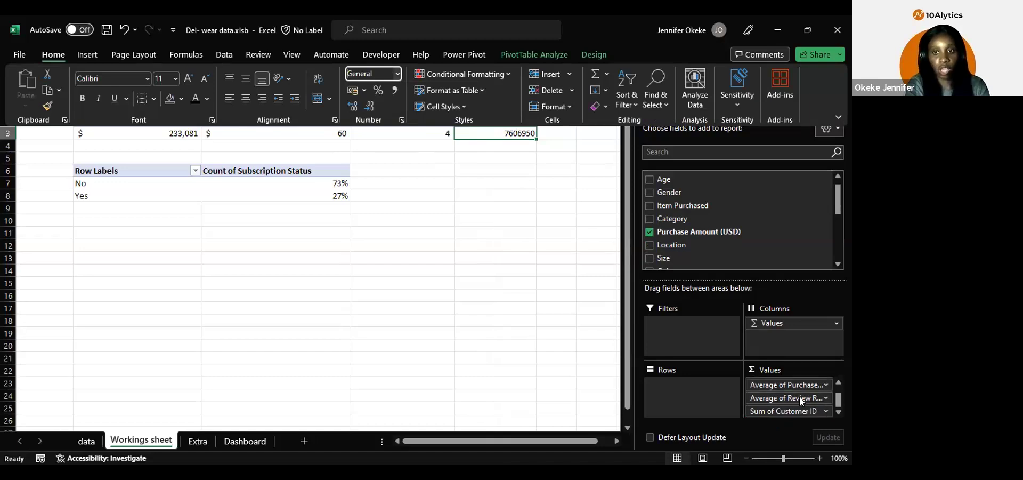
pyautogui.click(788, 411)
pyautogui.click(775, 394)
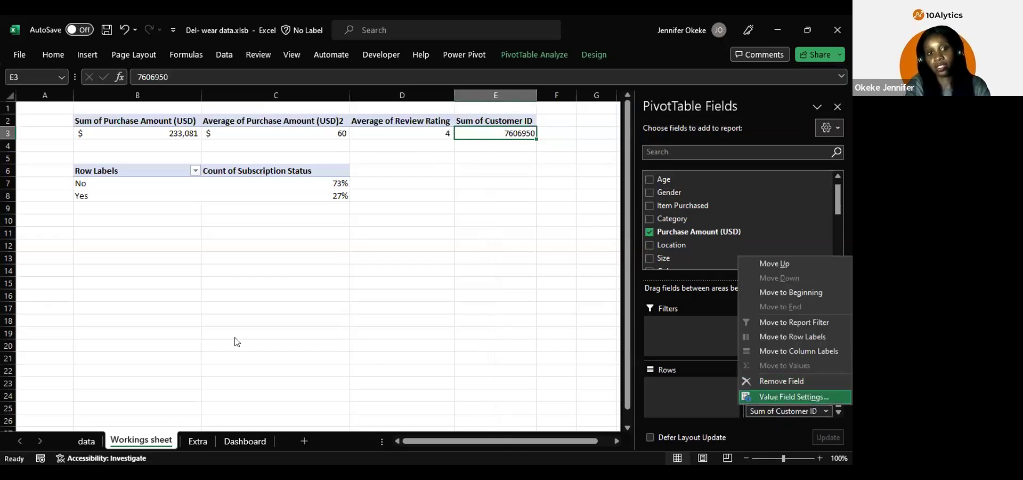
pyautogui.click(133, 321)
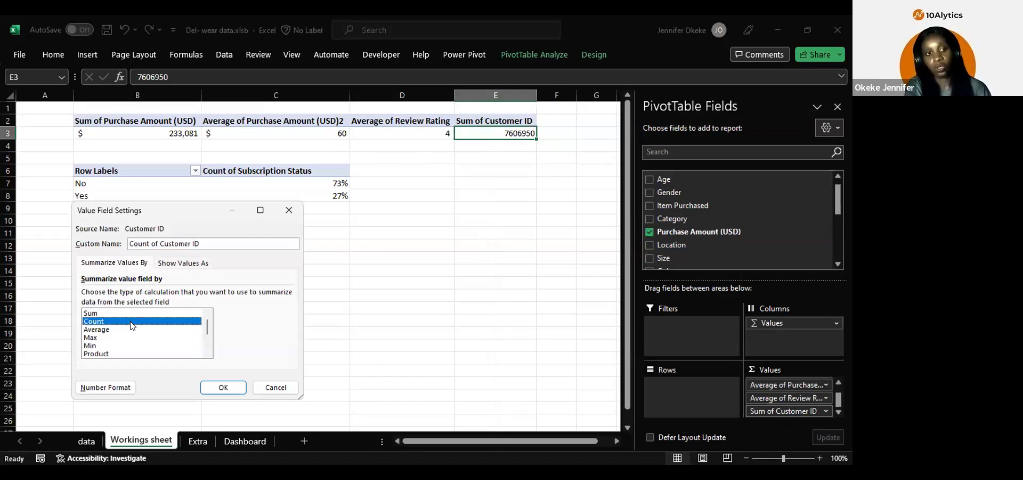
pyautogui.click(223, 388)
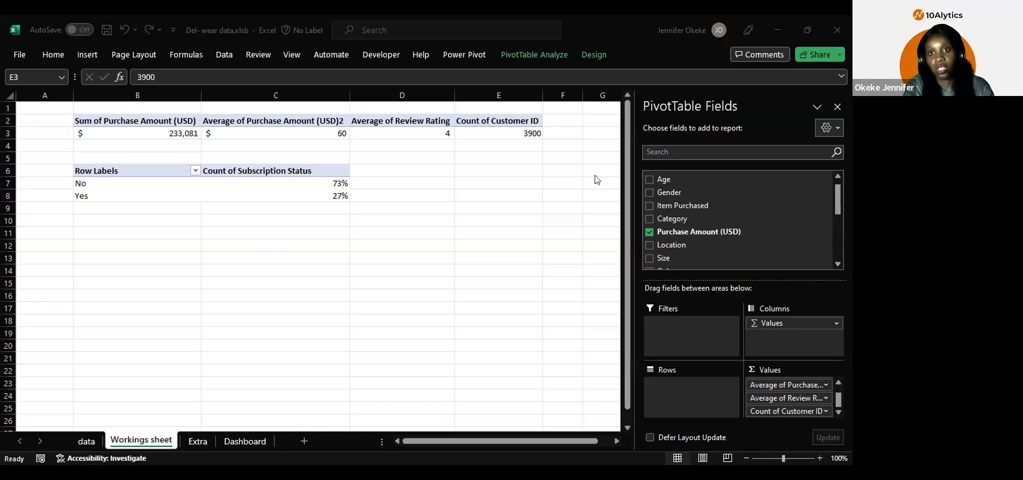
# Step: Check the key insights slide in the Google Slides brief, and copy the subscription PivotTable from B6:C8 to B12
pyautogui.hotkey('alt', 'Tab')
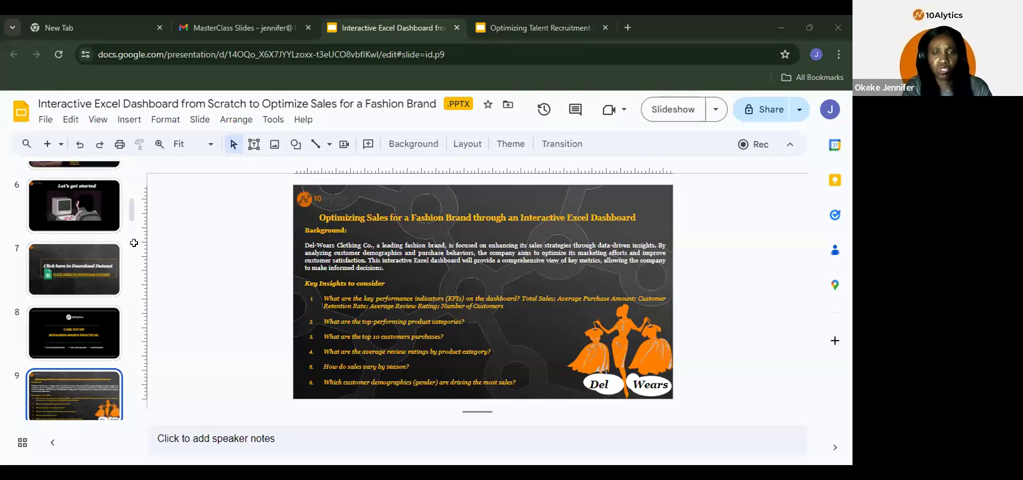
pyautogui.hotkey('alt', 'Tab')
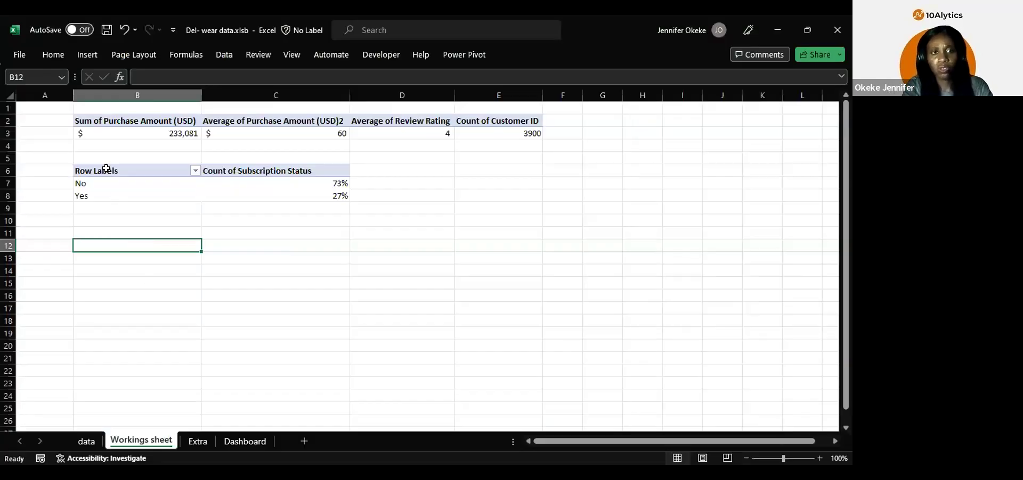
pyautogui.moveTo(108, 168); pyautogui.dragTo(277, 191)
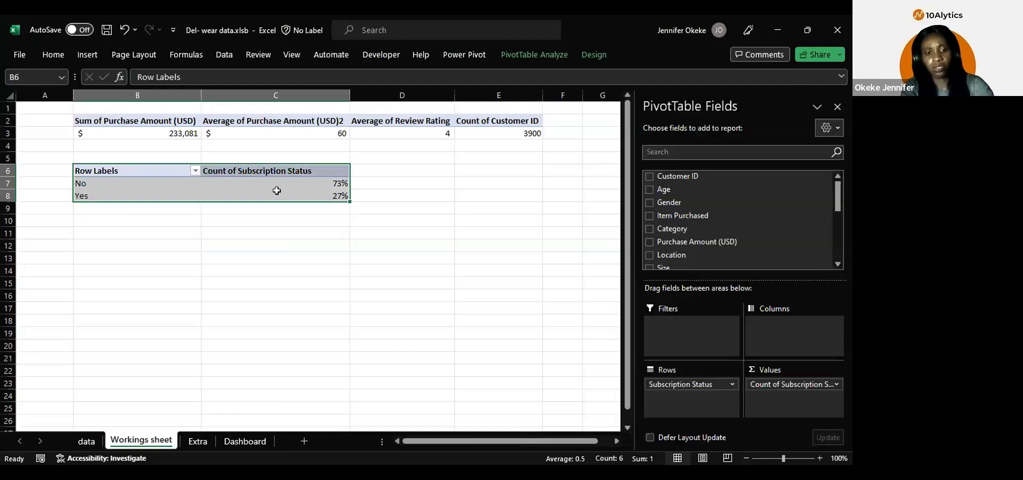
pyautogui.hotkey('ctrl', 'c')
pyautogui.click(104, 243)
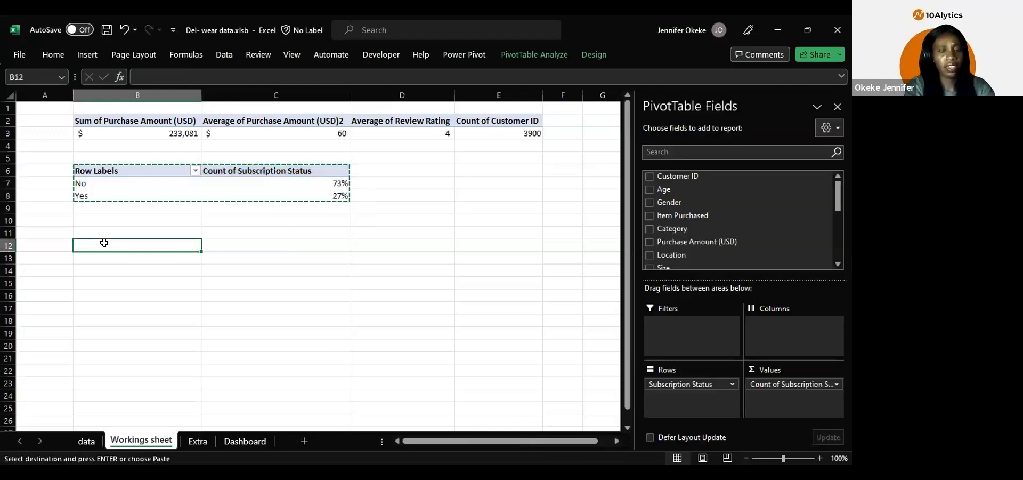
pyautogui.hotkey('ctrl', 'v')
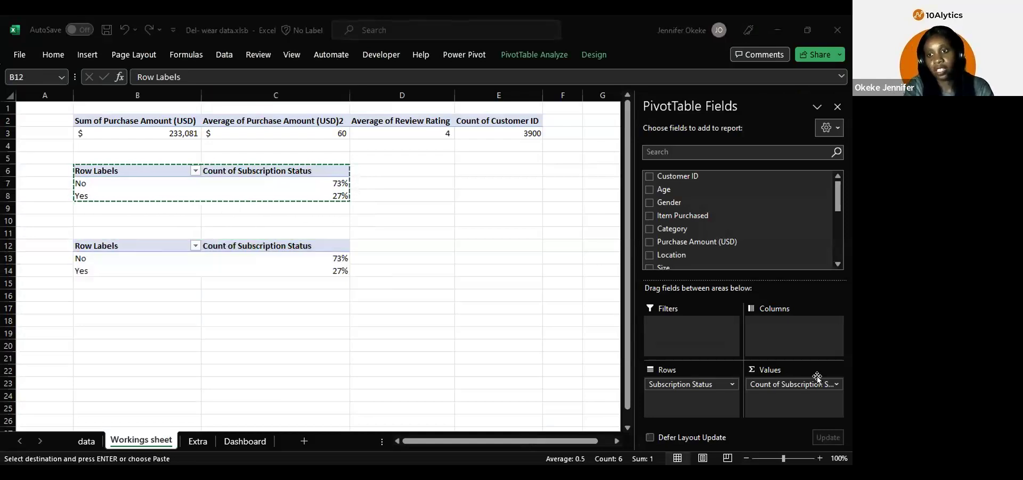
# Step: Replace the subscription fields of the PivotTable at B12 with Category in the rows and Purchase Amount (USD) in the values
pyautogui.click(837, 384)
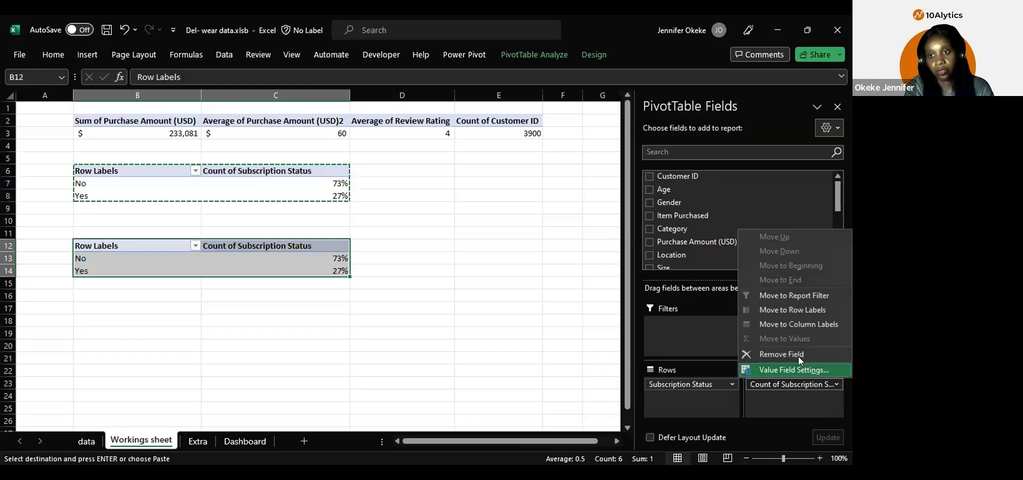
pyautogui.click(796, 354)
pyautogui.click(732, 383)
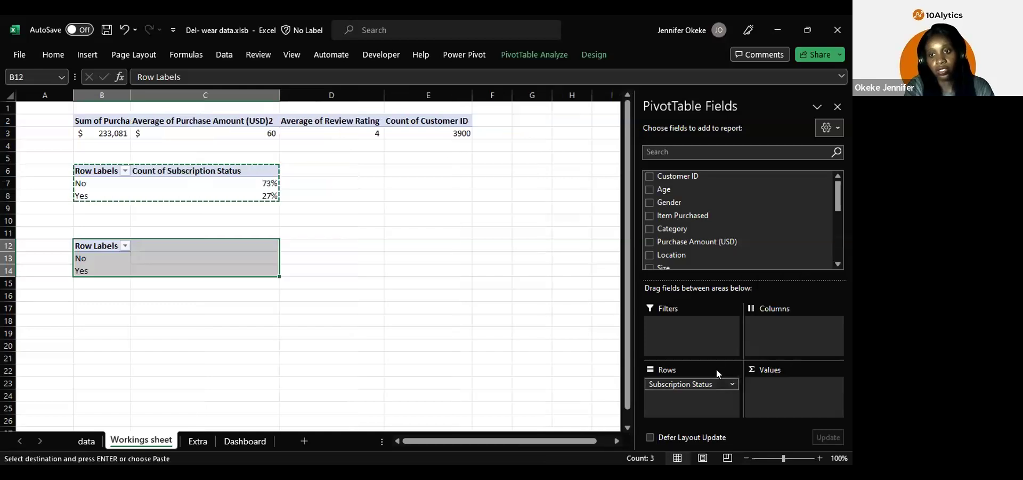
pyautogui.click(709, 356)
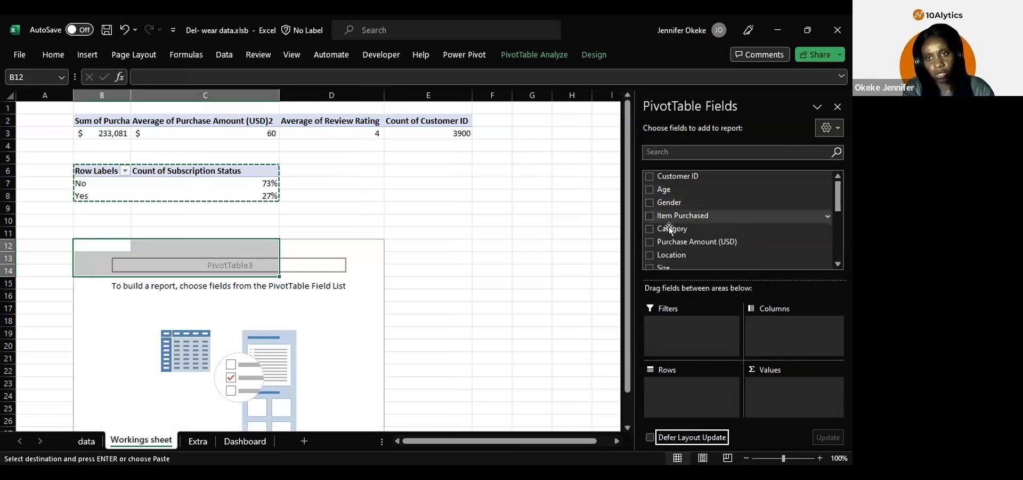
pyautogui.moveTo(675, 228); pyautogui.dragTo(682, 379)
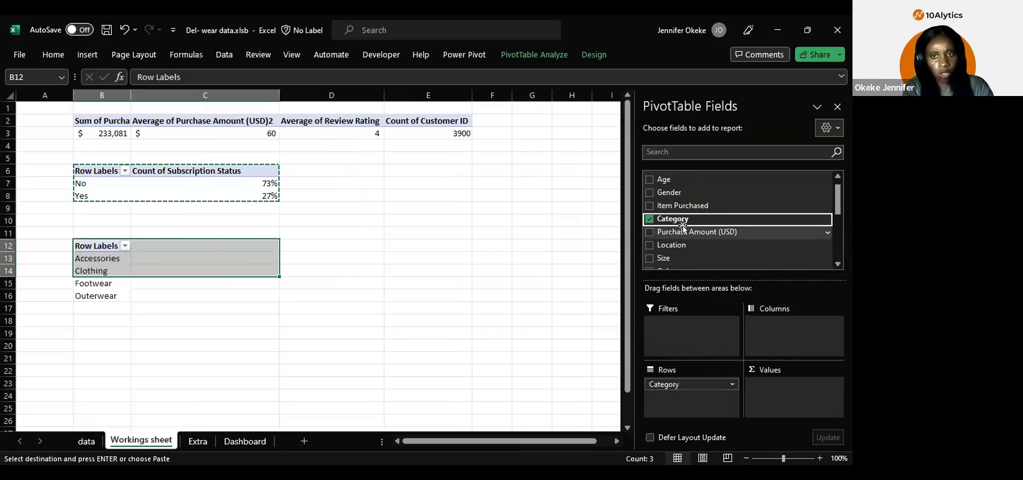
pyautogui.moveTo(685, 228); pyautogui.dragTo(780, 385)
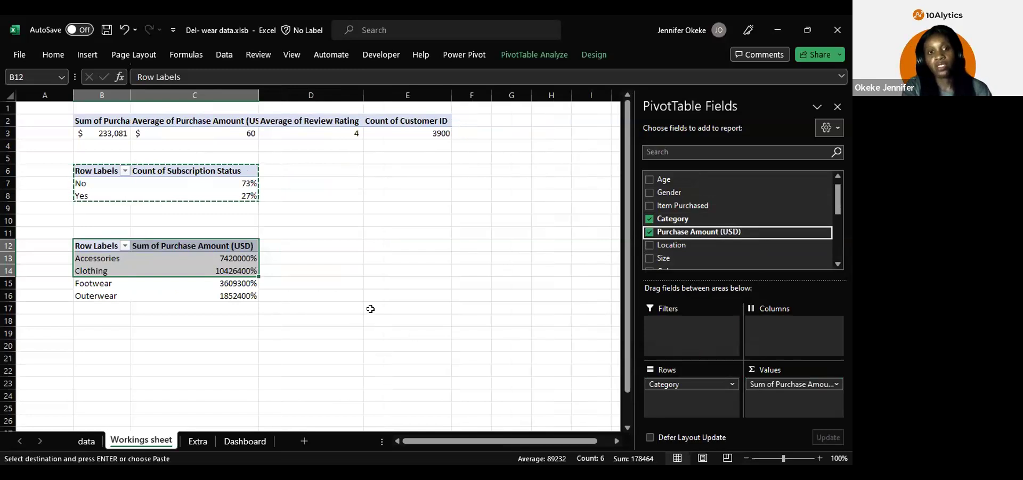
# Step: Reset the purchase amounts in C13:C16 to General and format them as English (United States) dollar accounting with zero decimal places
pyautogui.click(283, 257)
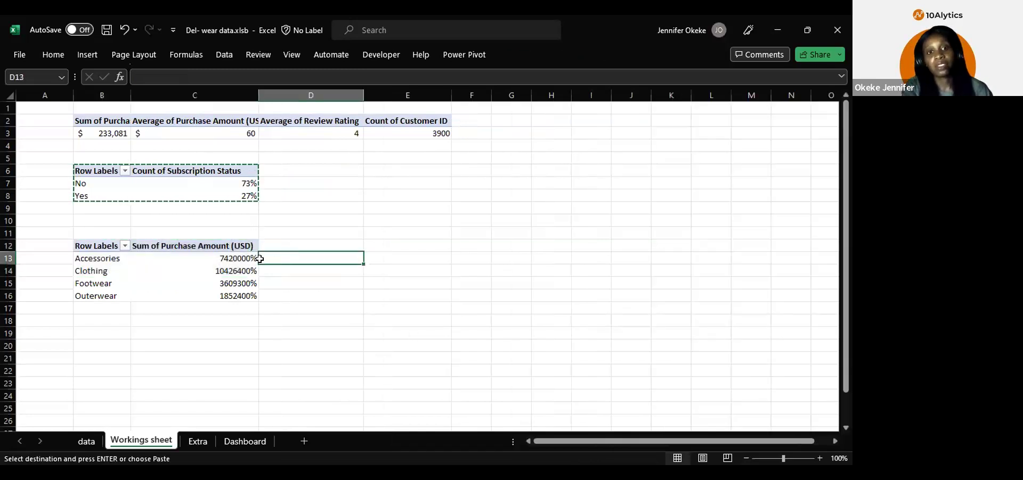
pyautogui.click(228, 256)
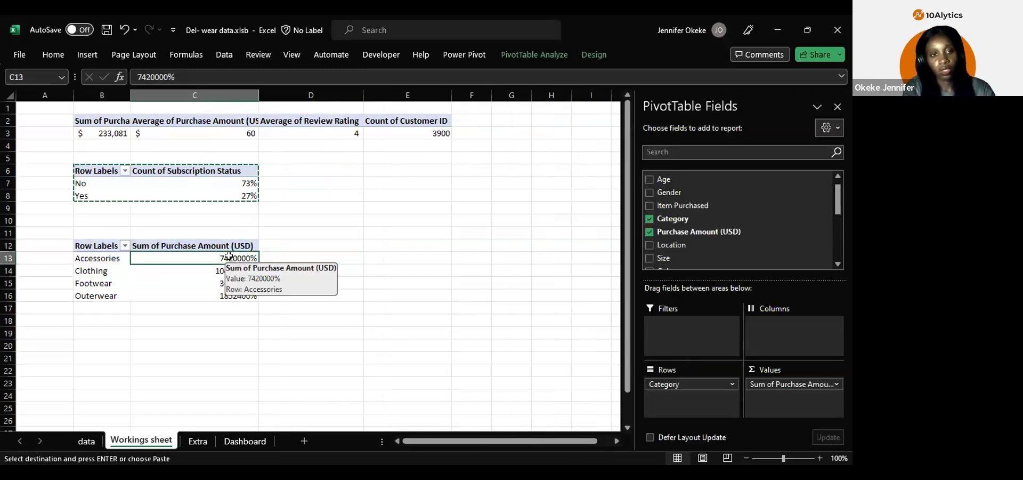
pyautogui.moveTo(229, 257); pyautogui.dragTo(219, 298)
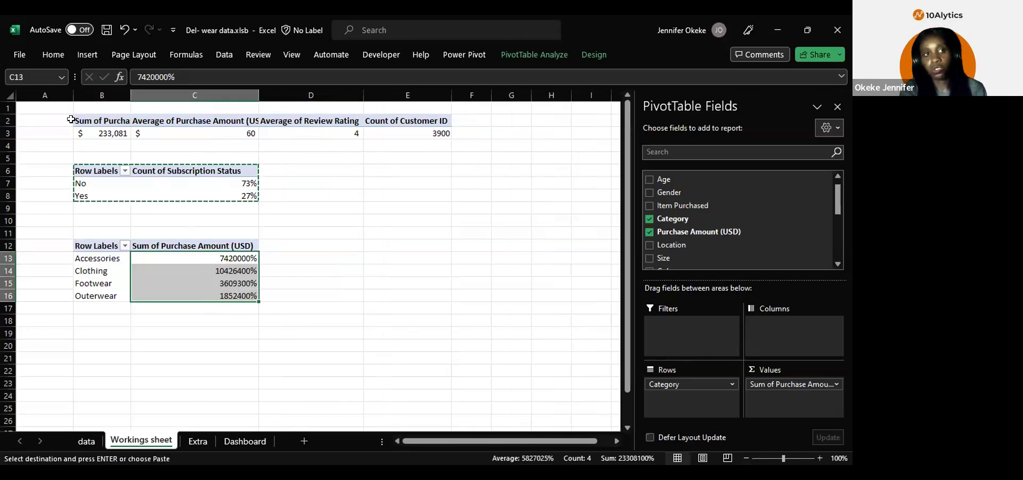
pyautogui.click(60, 56)
pyautogui.click(396, 72)
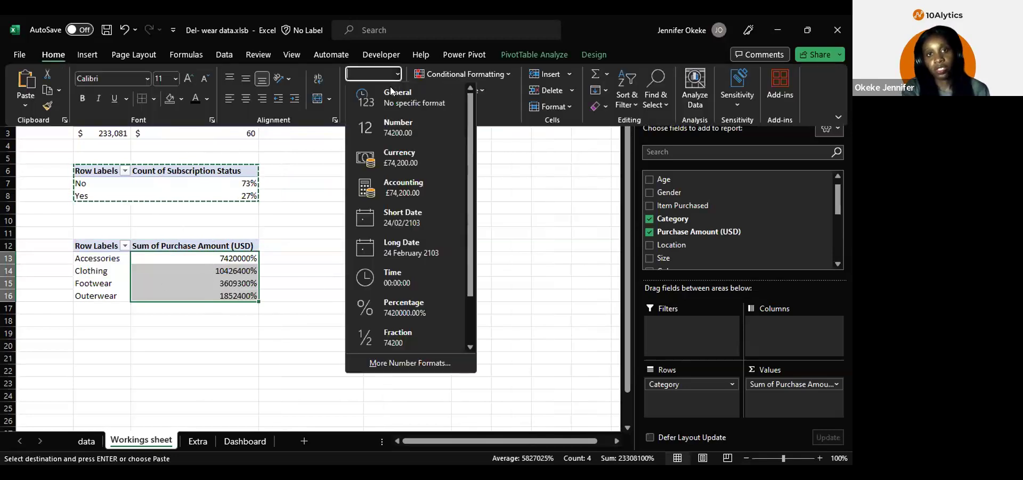
pyautogui.click(393, 88)
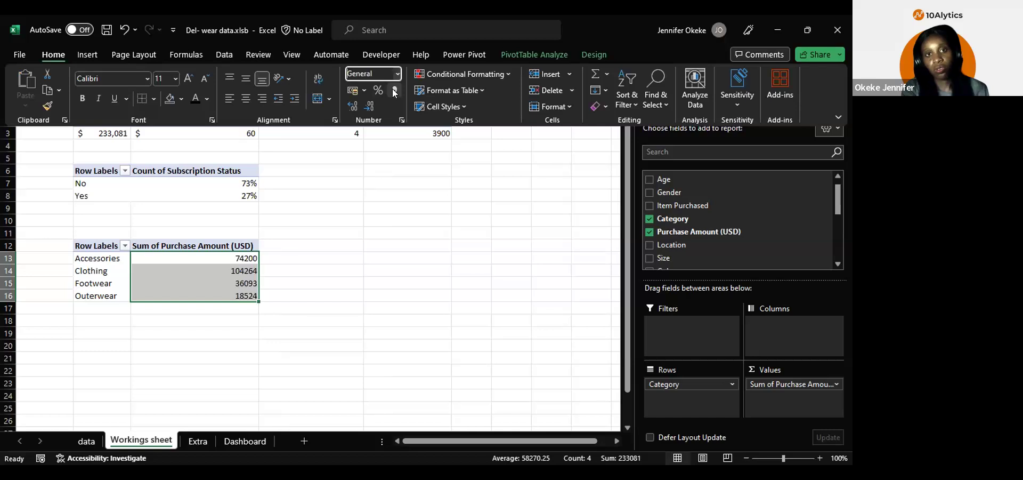
pyautogui.click(392, 88)
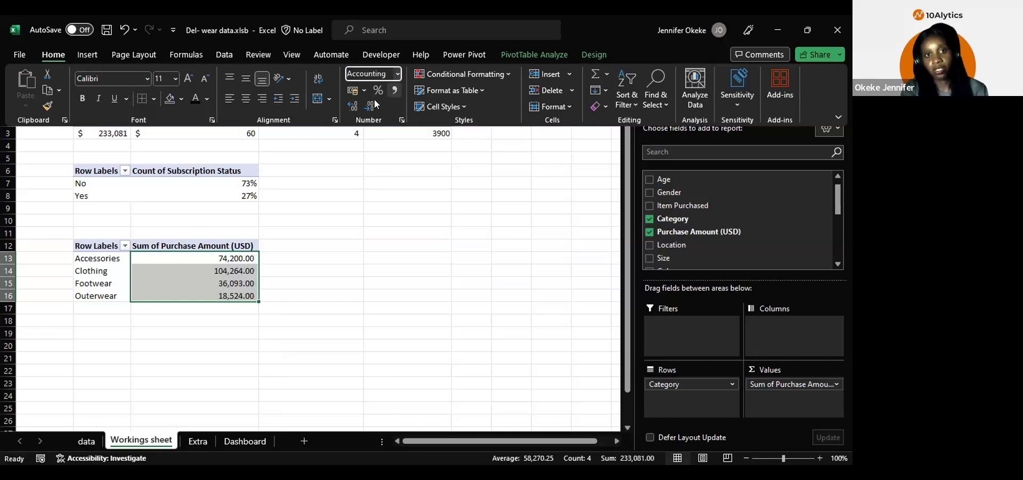
pyautogui.click(353, 90)
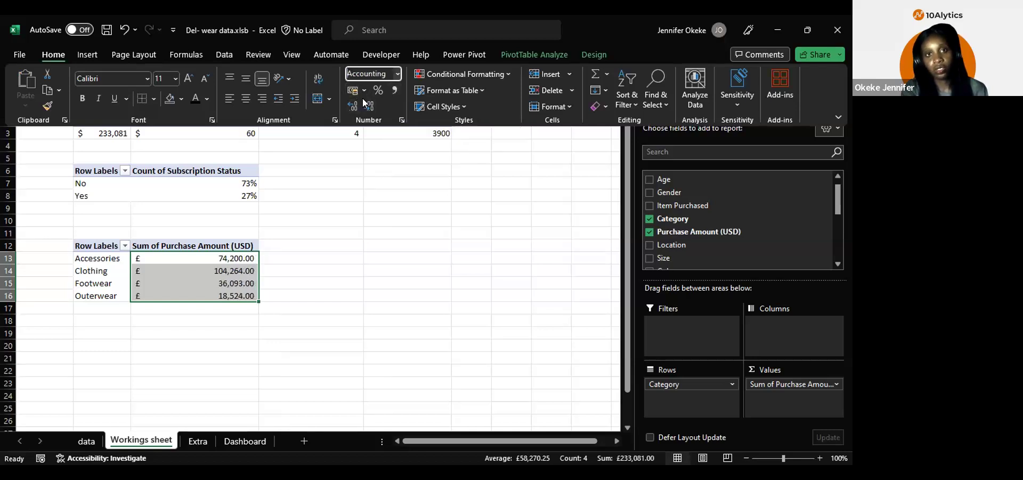
pyautogui.click(364, 90)
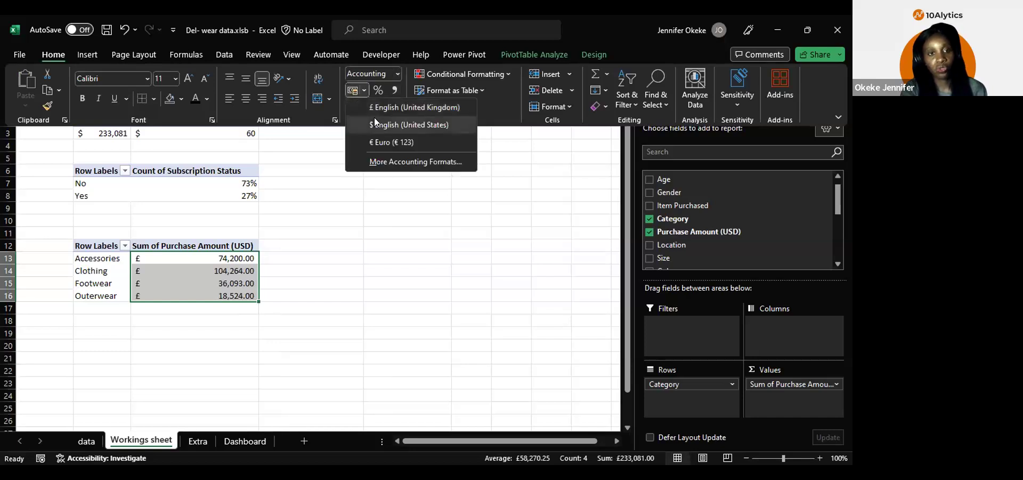
pyautogui.click(381, 125)
pyautogui.click(366, 102)
pyautogui.click(365, 102)
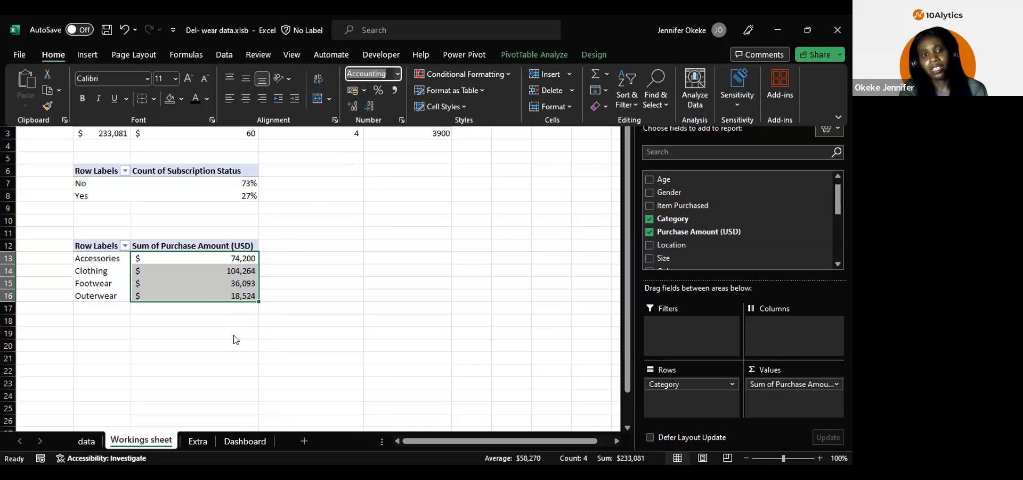
pyautogui.hotkey('ctrl', 'F1')
pyautogui.click(154, 320)
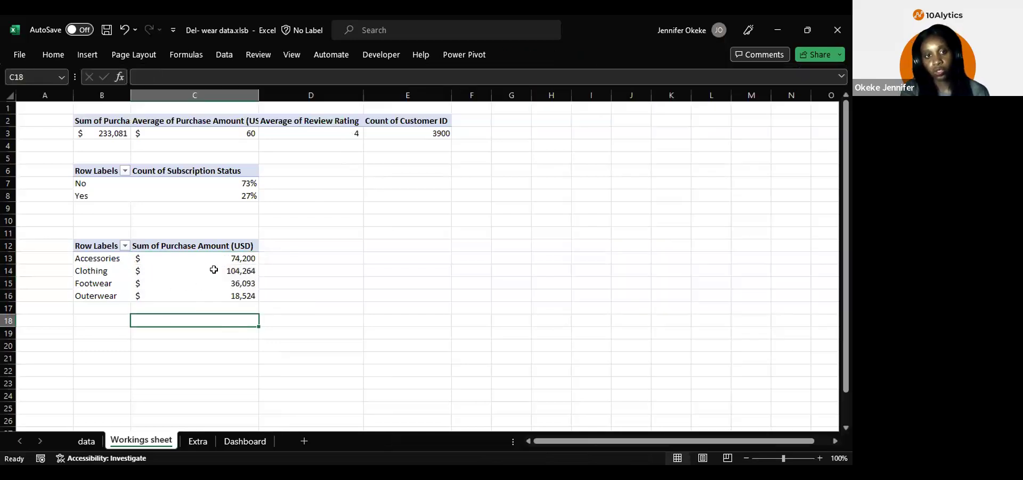
# Step: Sort the category PivotTable at B12 by purchase amount from smallest to largest
pyautogui.click(214, 269)
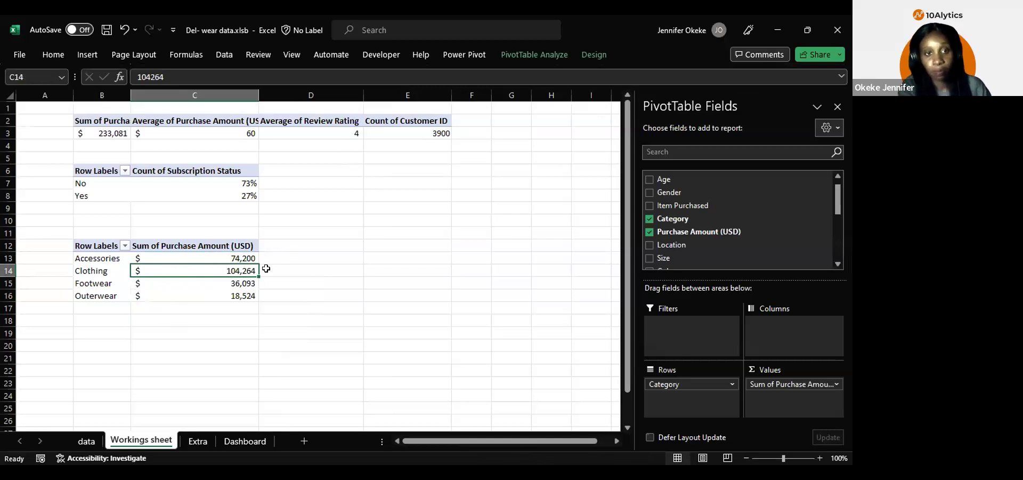
pyautogui.moveTo(213, 270)
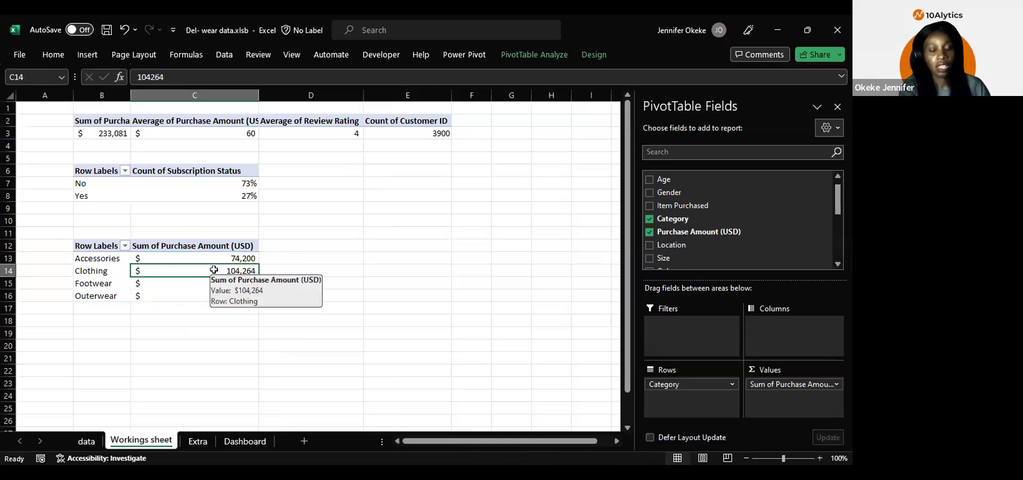
pyautogui.rightClick(214, 270)
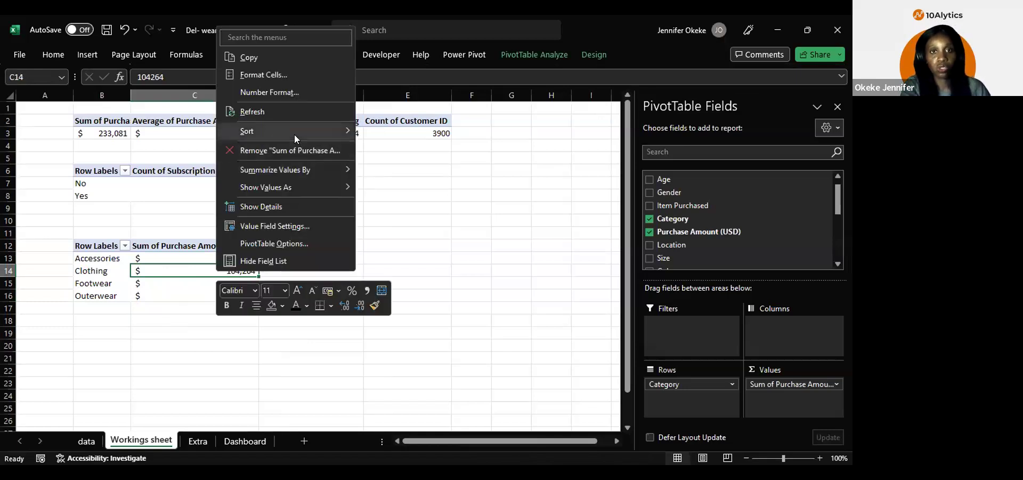
pyautogui.moveTo(294, 134)
pyautogui.click(426, 132)
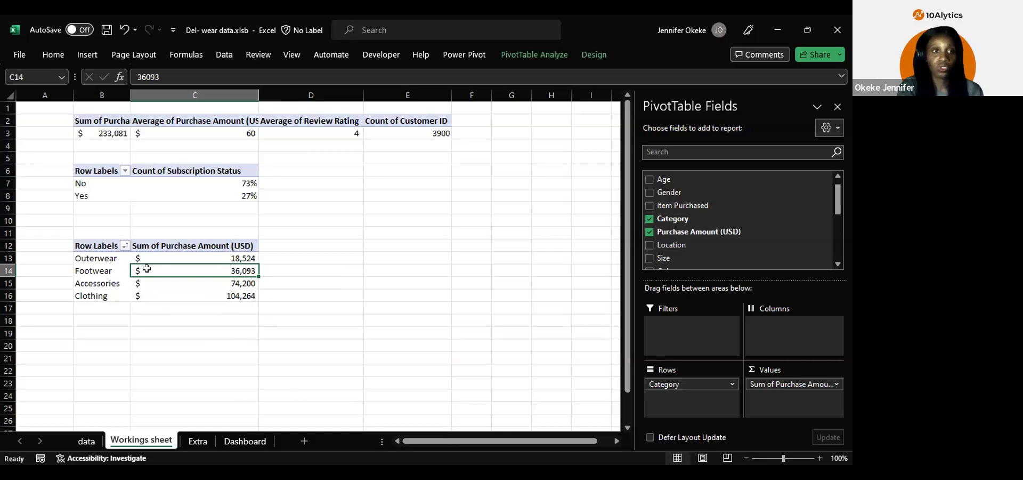
# Step: Insert a 2-D clustered bar PivotChart from the category sales PivotTable at B12
pyautogui.click(101, 259)
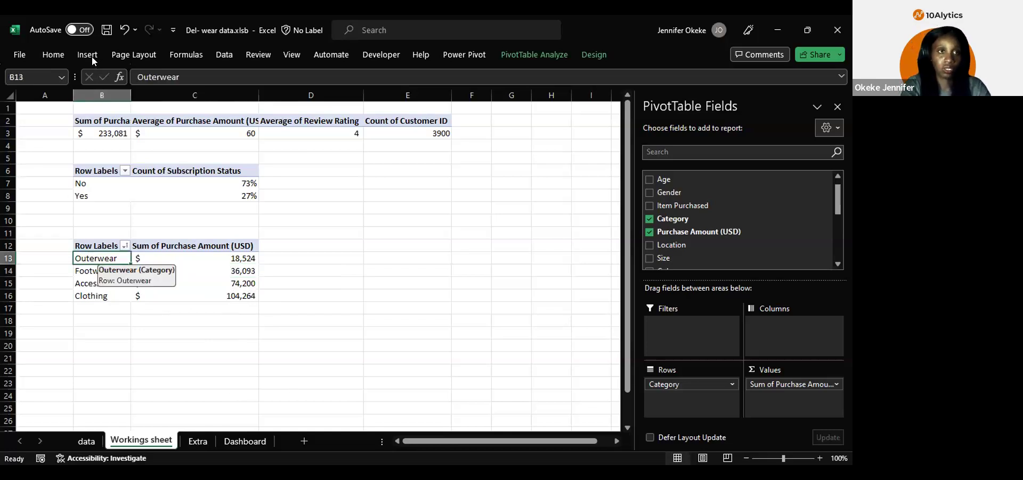
pyautogui.click(109, 292)
pyautogui.press('Up')
pyautogui.press('Right')
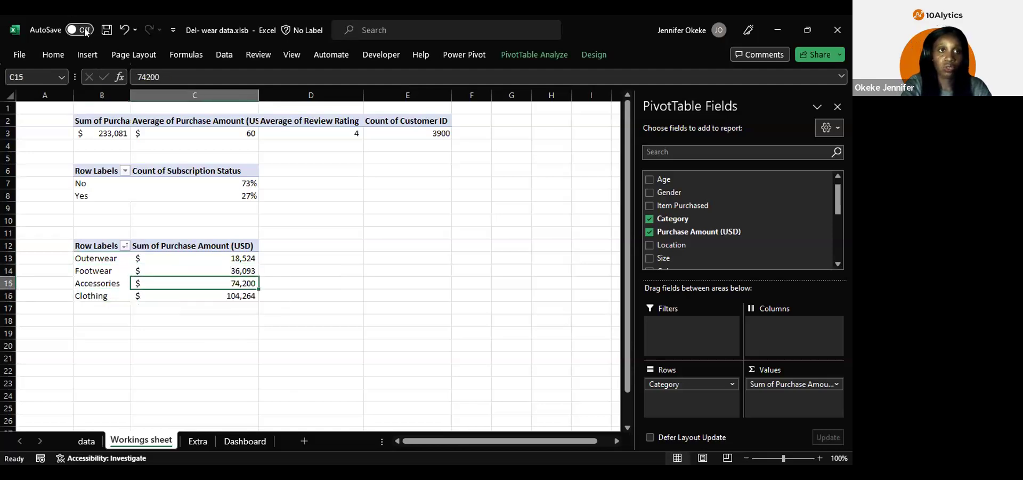
pyautogui.click(93, 53)
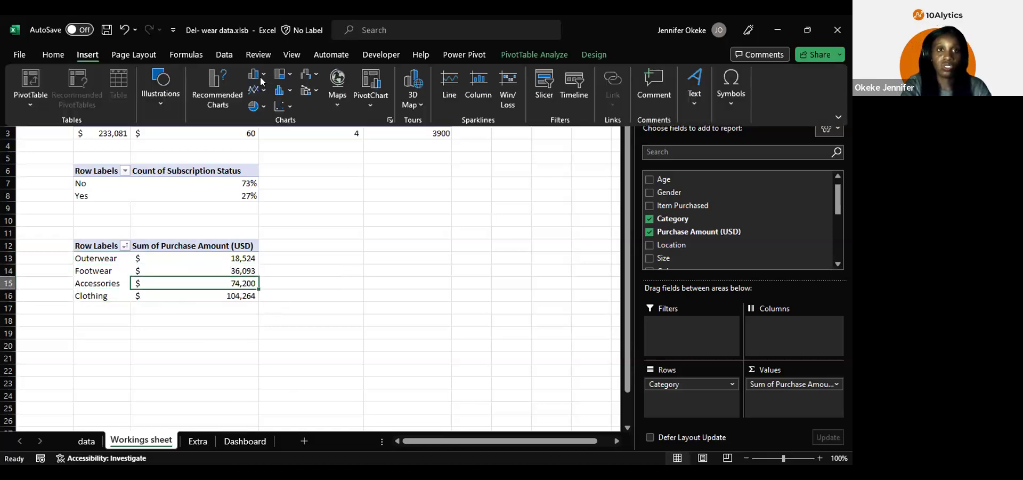
pyautogui.click(261, 78)
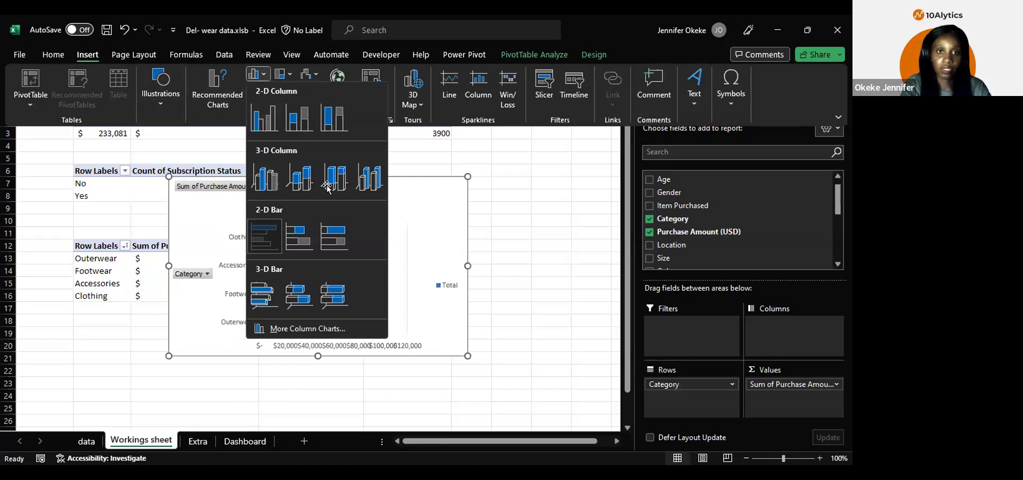
pyautogui.press('Escape')
# Step: Place and size the bar chart beside the category PivotTable, over about D9:G20, and hide all its field buttons
pyautogui.moveTo(291, 186); pyautogui.dragTo(354, 199)
pyautogui.moveTo(538, 338); pyautogui.dragTo(531, 334)
pyautogui.moveTo(438, 214); pyautogui.dragTo(415, 241)
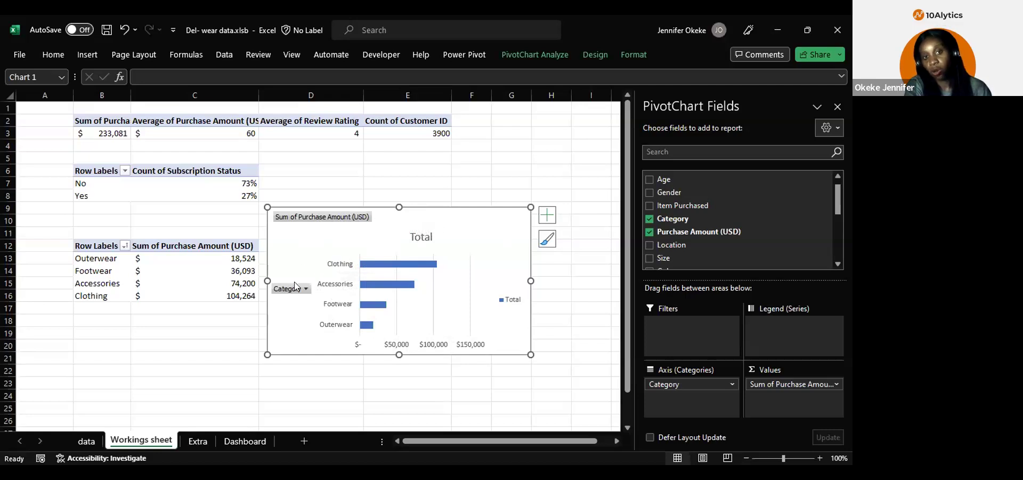
pyautogui.rightClick(335, 218)
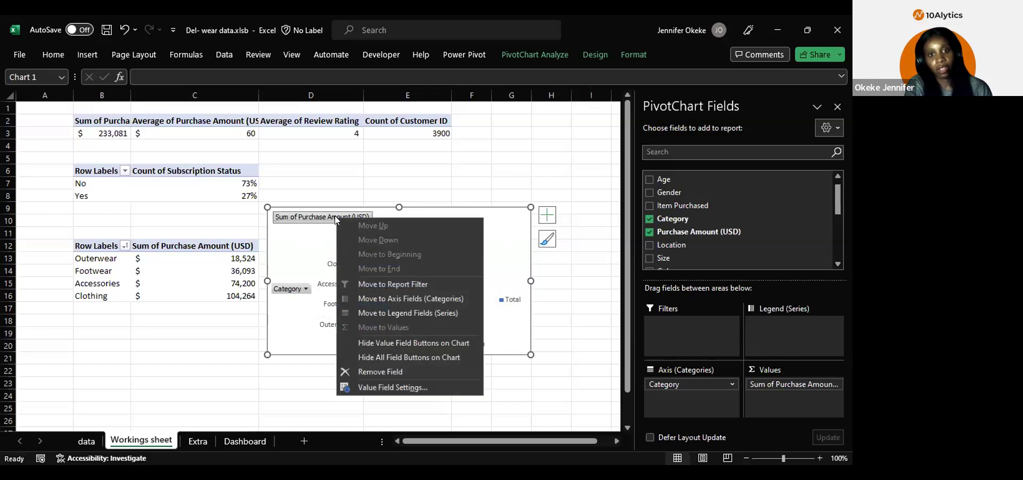
pyautogui.click(375, 361)
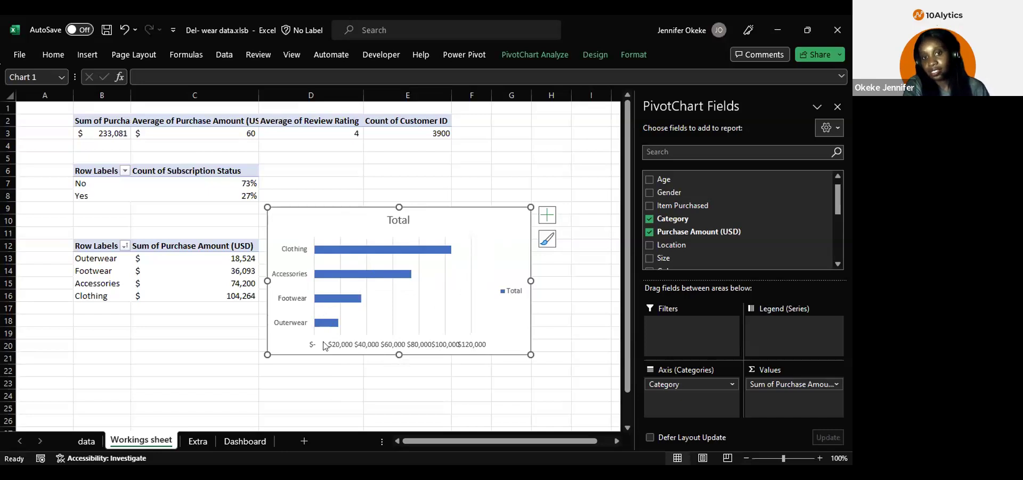
# Step: Switch to the Google Slides brief to read its key insights questions, and return to the Excel workbook
pyautogui.click(327, 306)
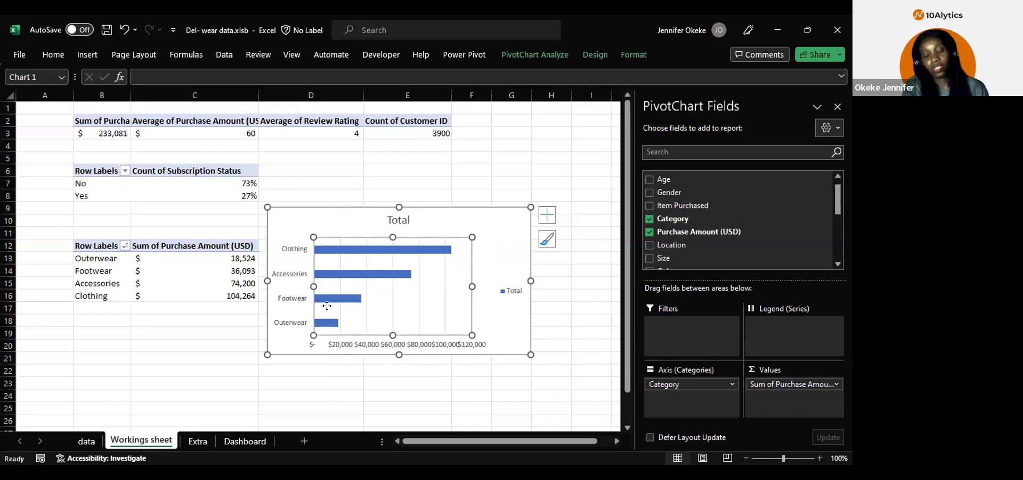
pyautogui.click(476, 226)
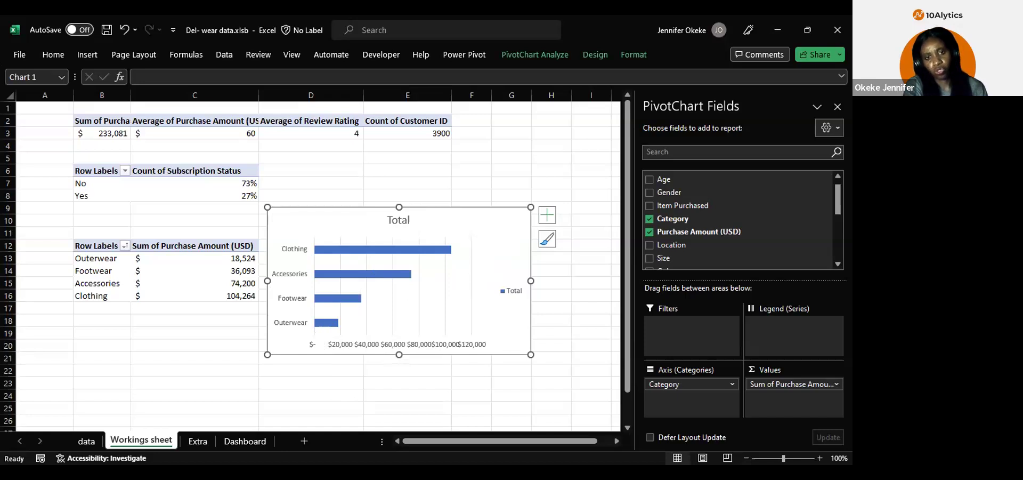
pyautogui.hotkey('alt', 'Tab')
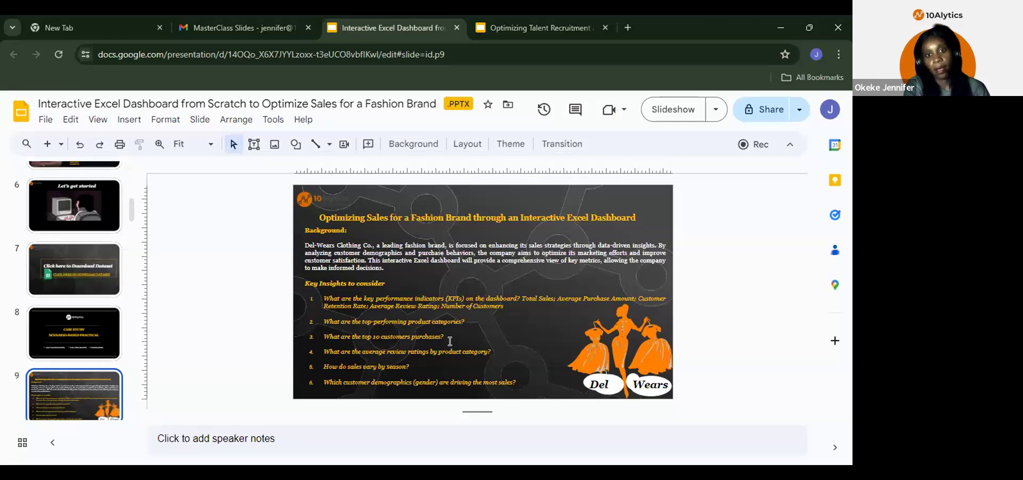
pyautogui.click(779, 17)
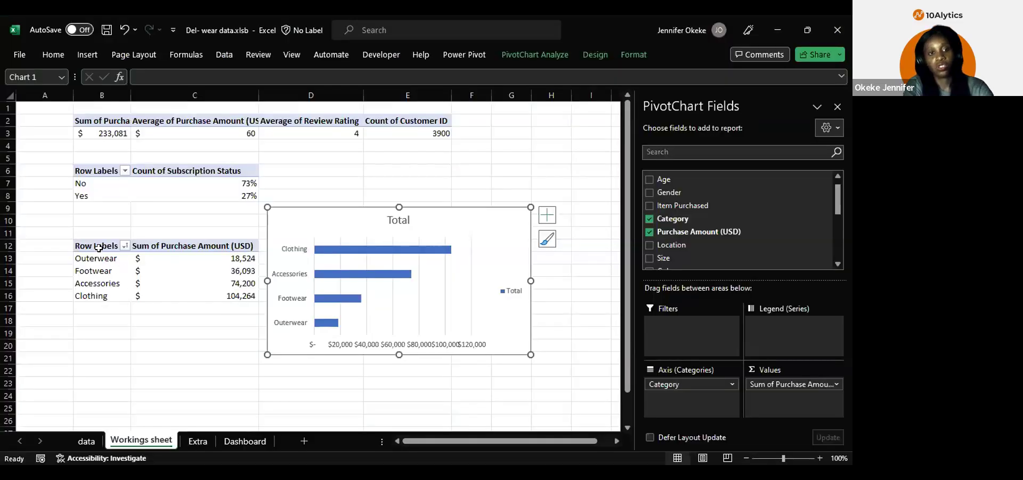
# Step: Copy the category sales PivotTable in B12:C16 and paste it at B23
pyautogui.moveTo(99, 247); pyautogui.dragTo(148, 298)
pyautogui.hotkey('ctrl', 'c')
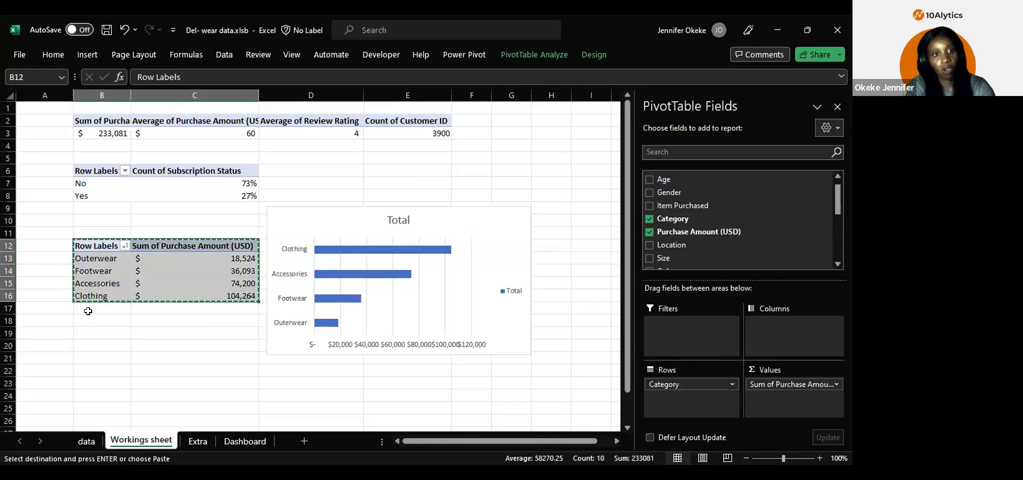
pyautogui.scroll(-2, 89, 312)
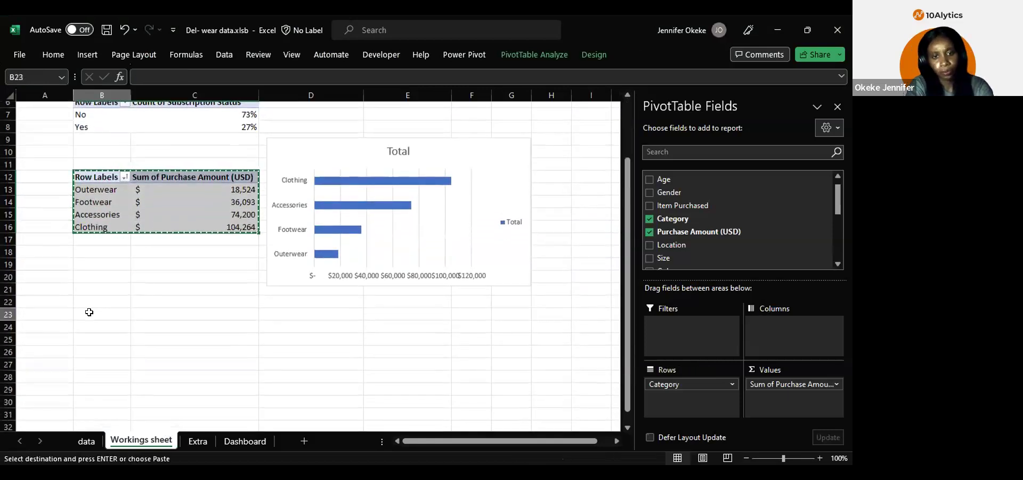
pyautogui.moveTo(89, 312); pyautogui.dragTo(234, 364)
pyautogui.hotkey('ctrl', 'v')
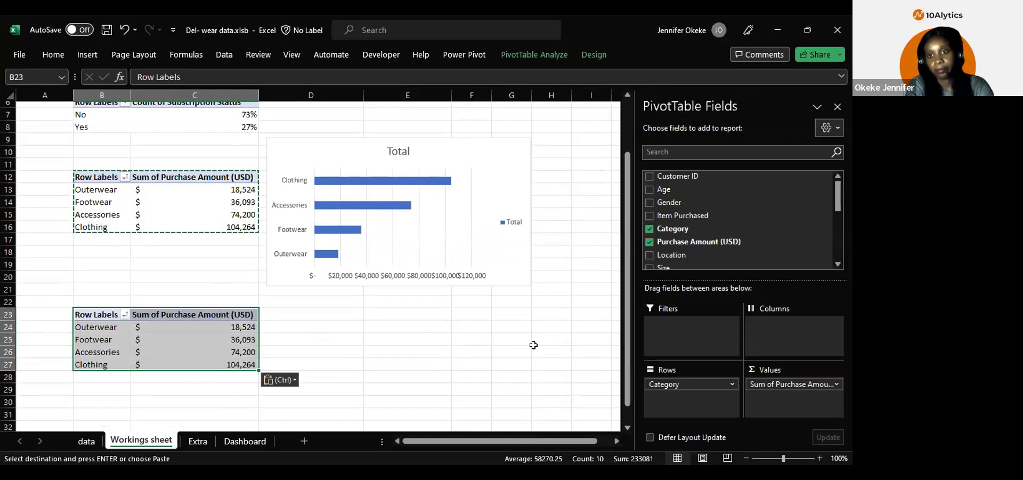
# Step: Rebuild the pasted PivotTable at B23 with Item Purchased as rows and Purchase Amount (USD) as summed values, replacing the Category field
pyautogui.click(650, 228)
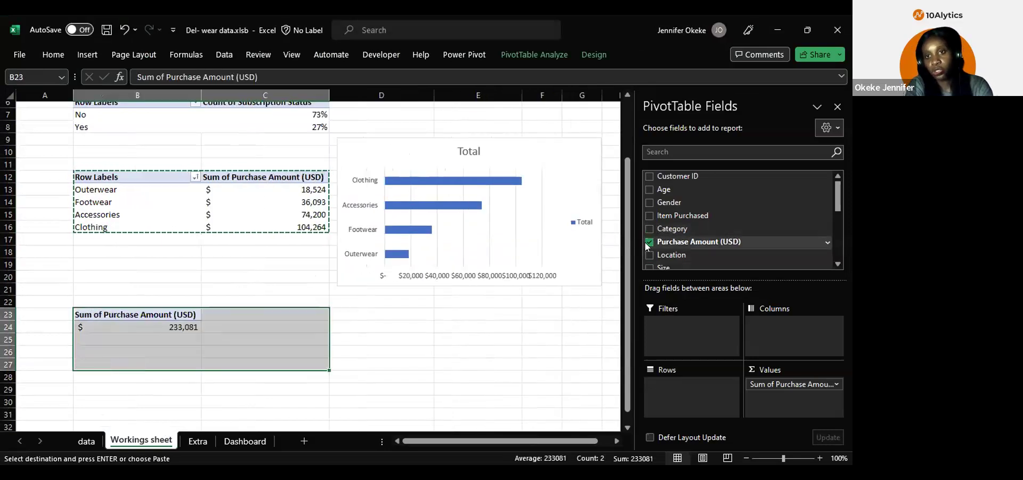
pyautogui.click(647, 242)
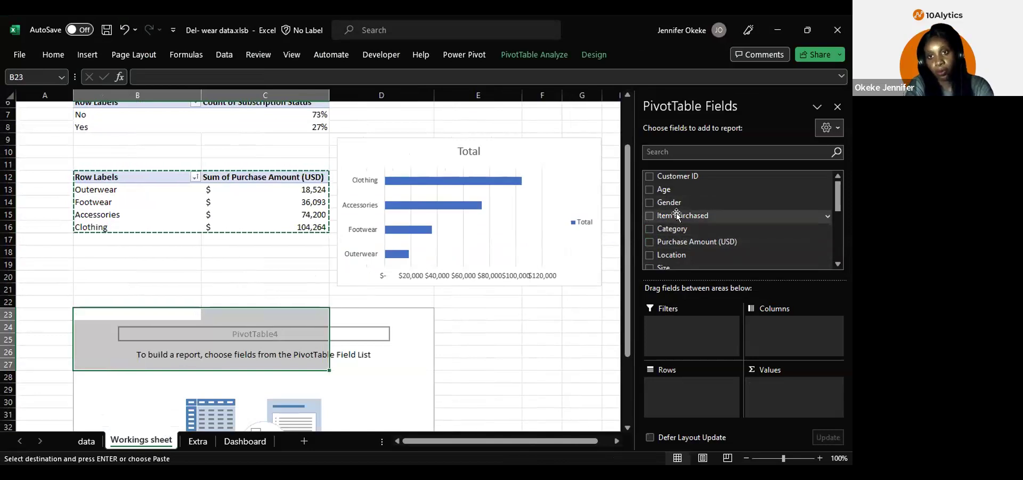
pyautogui.moveTo(677, 215); pyautogui.dragTo(683, 387)
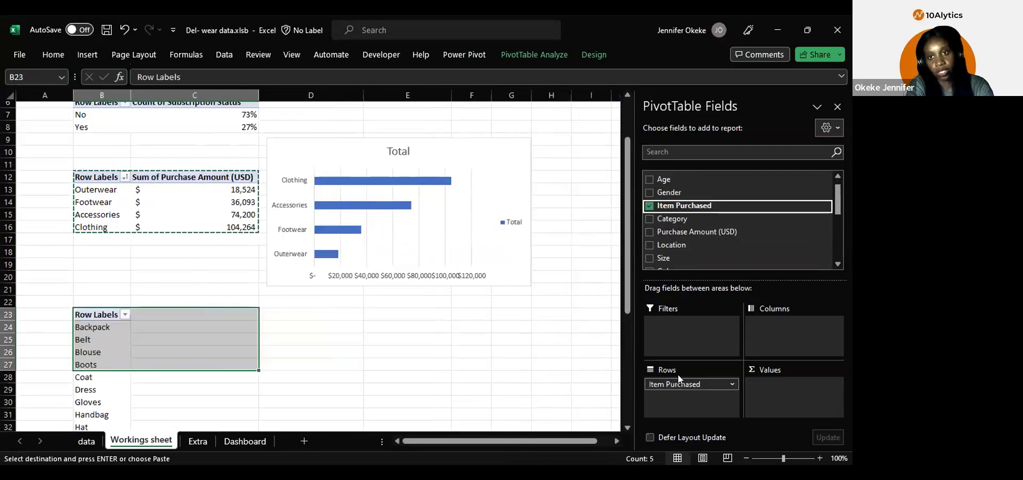
pyautogui.moveTo(701, 231); pyautogui.dragTo(794, 387)
# Step: Filter the item PivotTable at B23 to the top 10 items by Sum of Purchase Amount (USD)
pyautogui.scroll(-2, 409, 373)
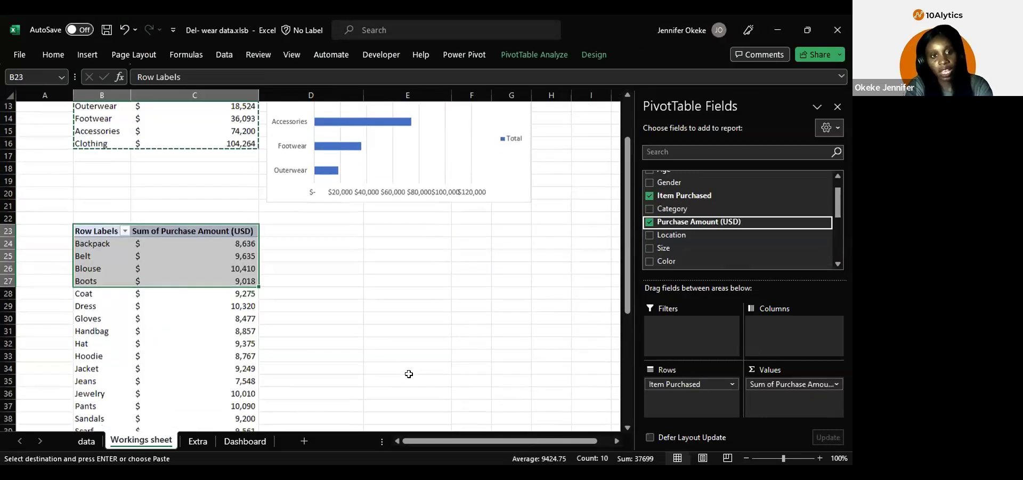
pyautogui.scroll(-4, 409, 374)
pyautogui.scroll(2, 215, 307)
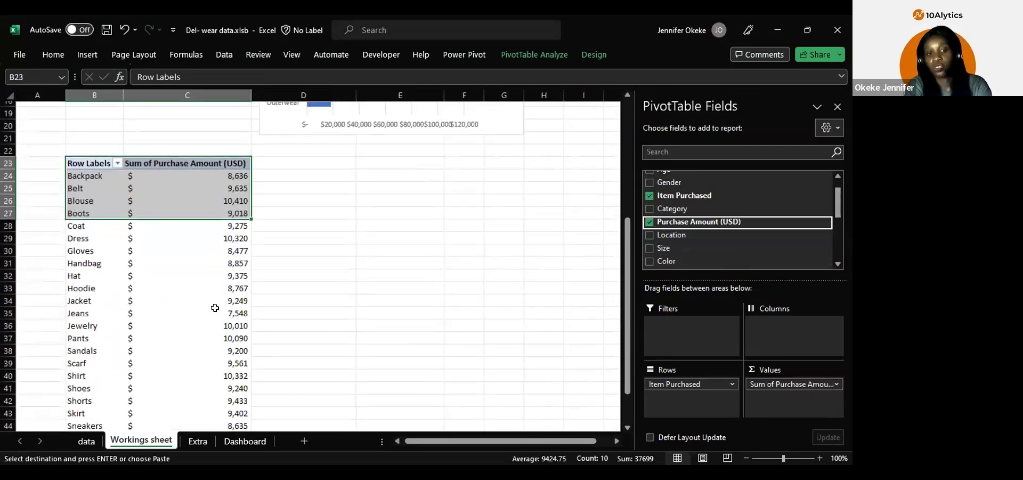
pyautogui.scroll(1, 93, 230)
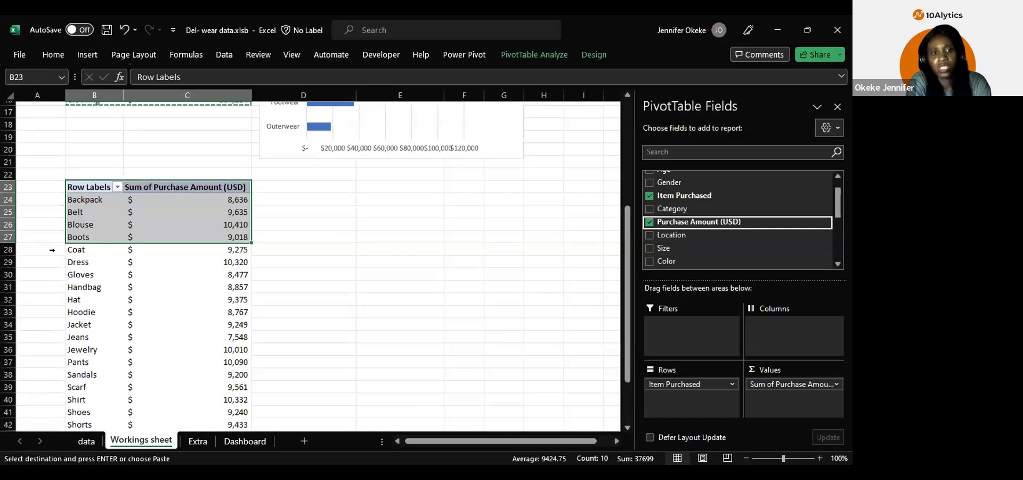
pyautogui.click(187, 274)
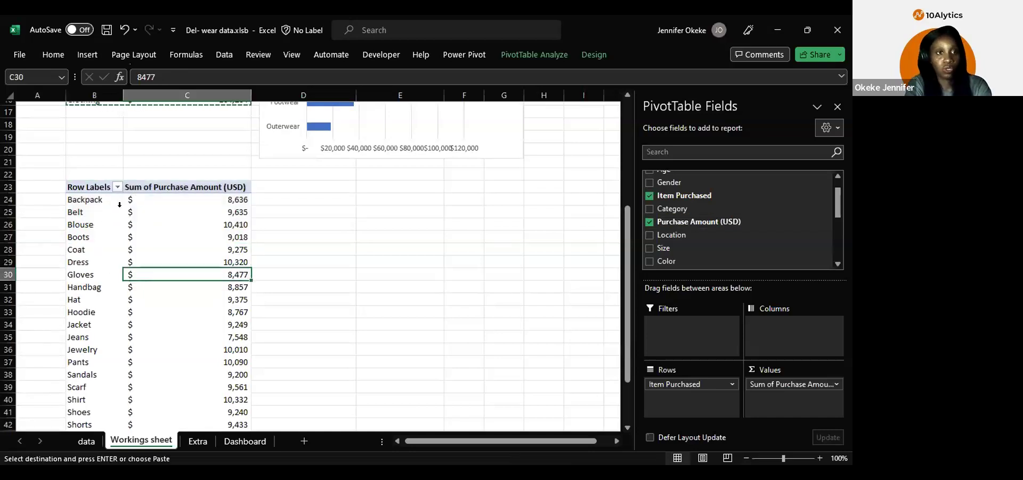
pyautogui.scroll(3, 140, 268)
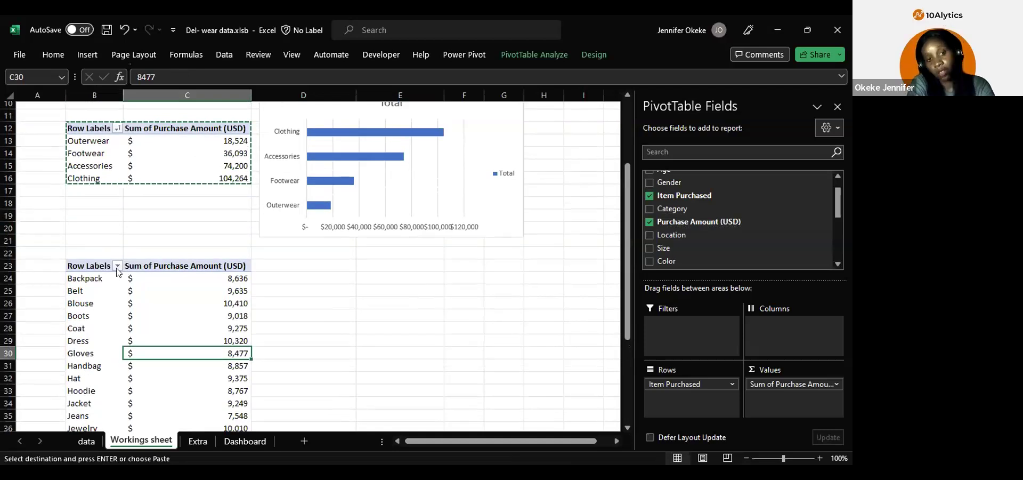
pyautogui.click(112, 265)
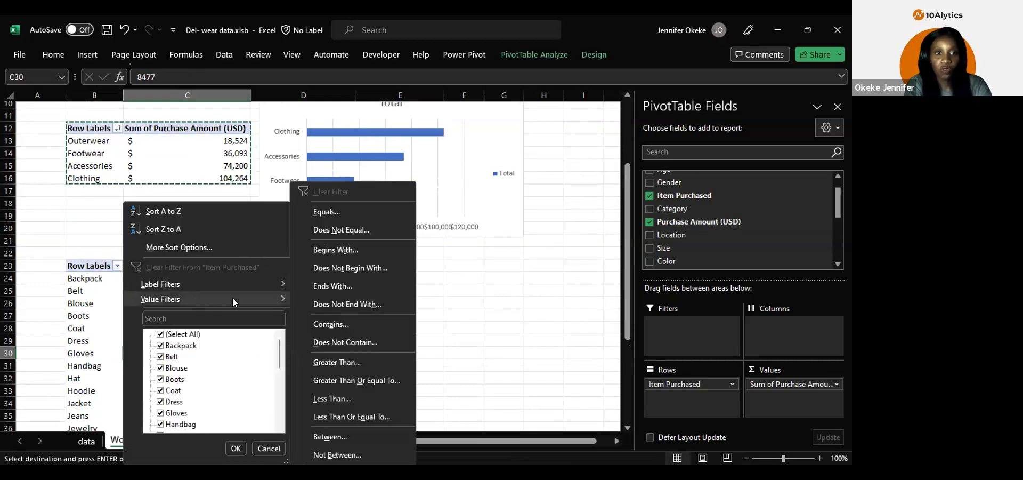
pyautogui.moveTo(236, 297)
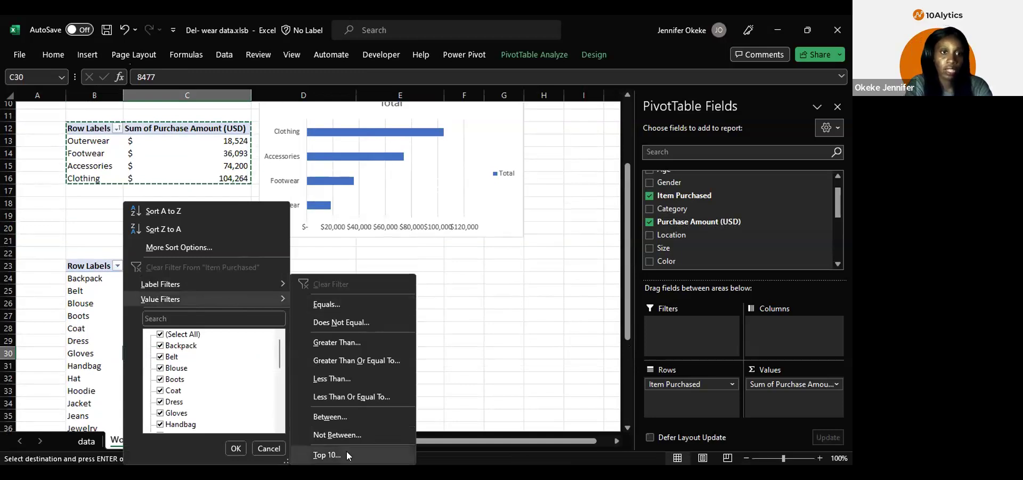
pyautogui.click(327, 454)
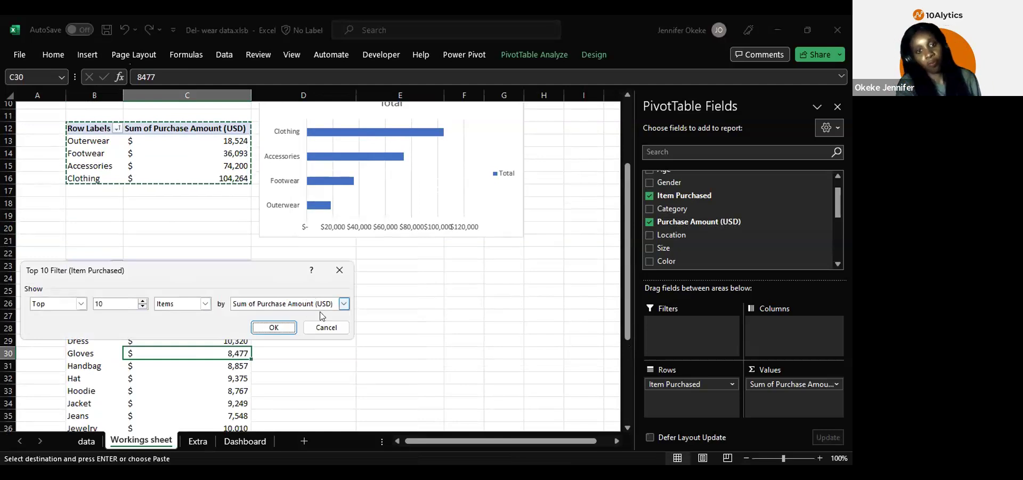
pyautogui.click(273, 327)
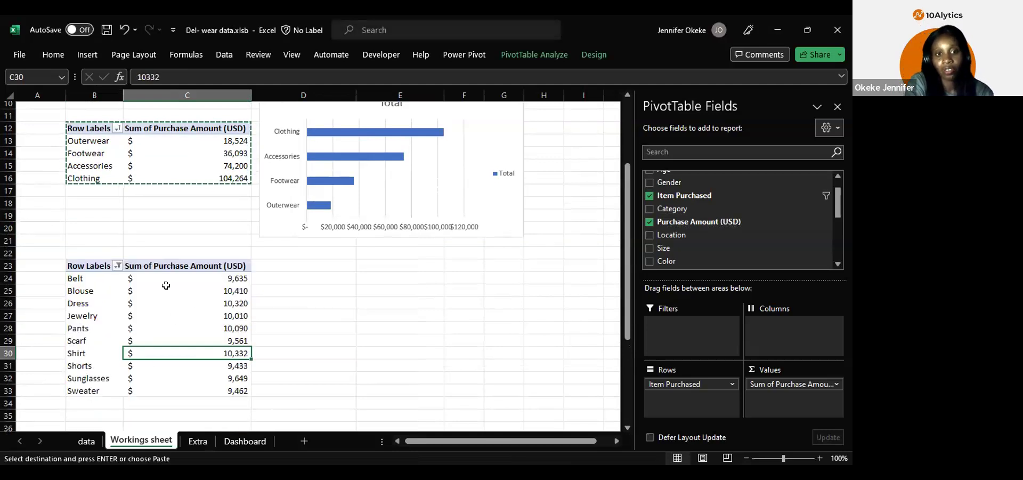
# Step: Sort the item PivotTable at B23 by purchase amount from largest to smallest
pyautogui.click(217, 276)
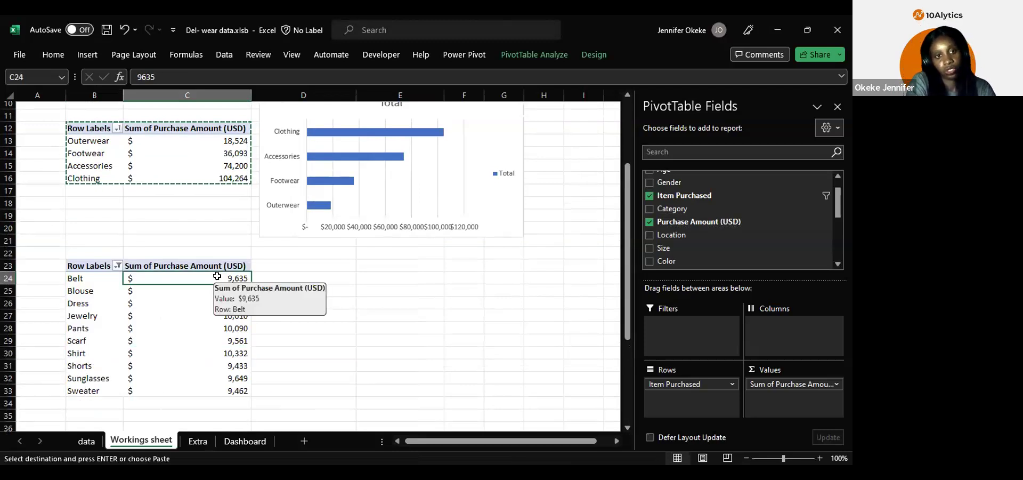
pyautogui.rightClick(218, 277)
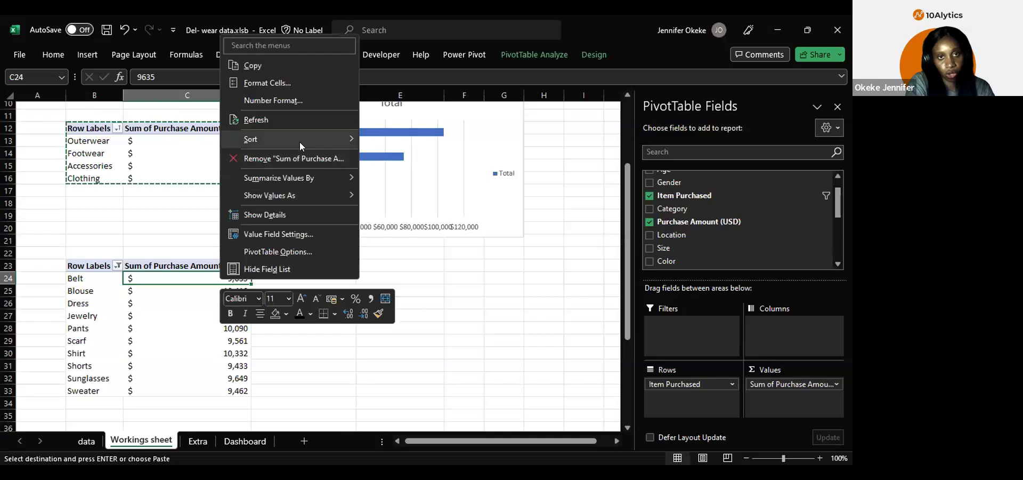
pyautogui.moveTo(300, 141)
pyautogui.click(401, 158)
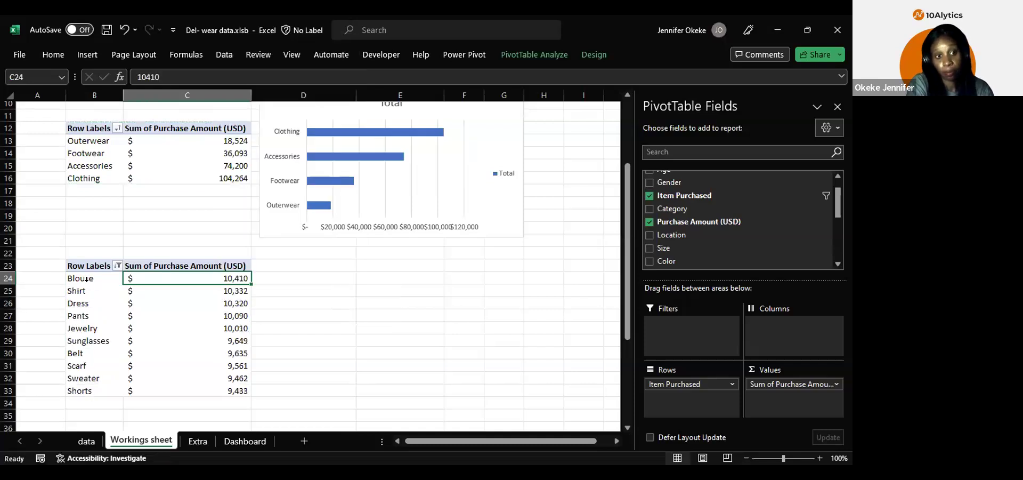
# Step: Insert a clustered column PivotChart from the top 10 items PivotTable at B23
pyautogui.click(204, 306)
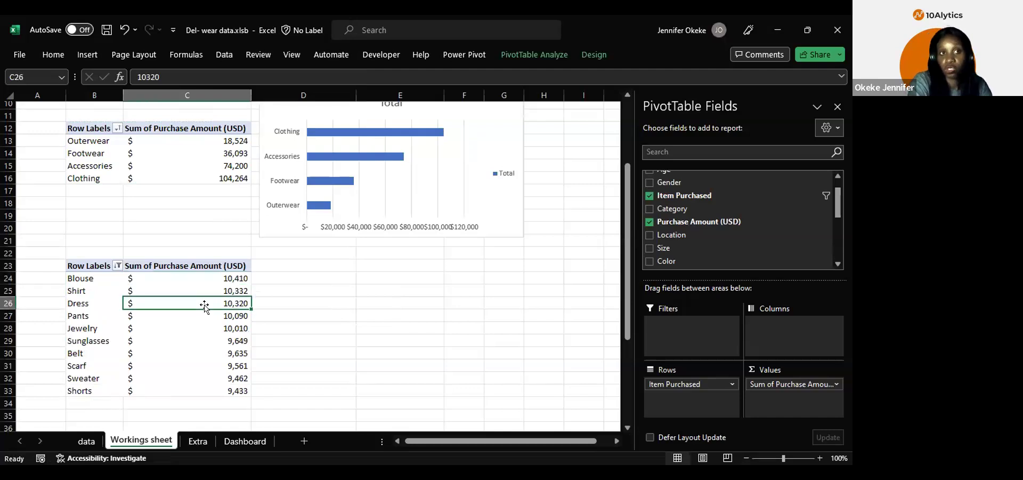
pyautogui.click(86, 55)
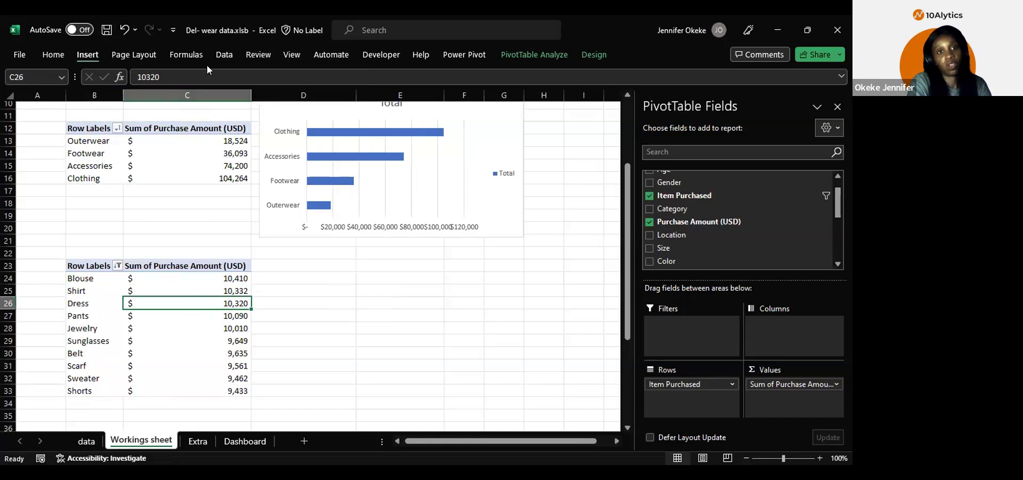
pyautogui.click(227, 89)
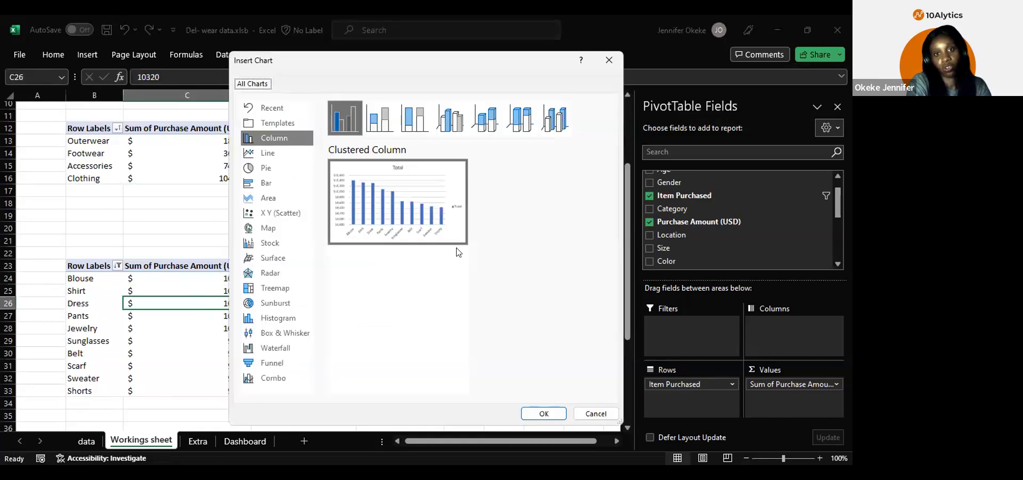
pyautogui.moveTo(463, 177)
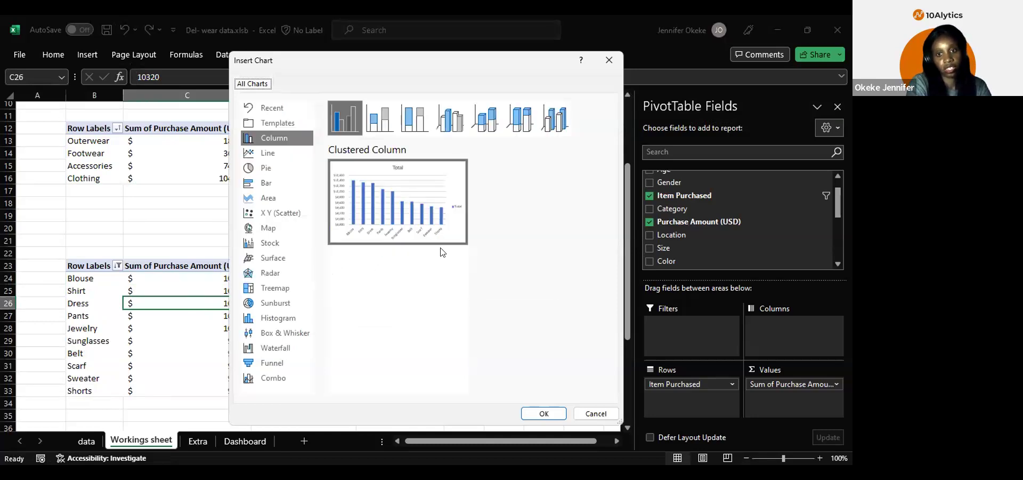
pyautogui.click(547, 411)
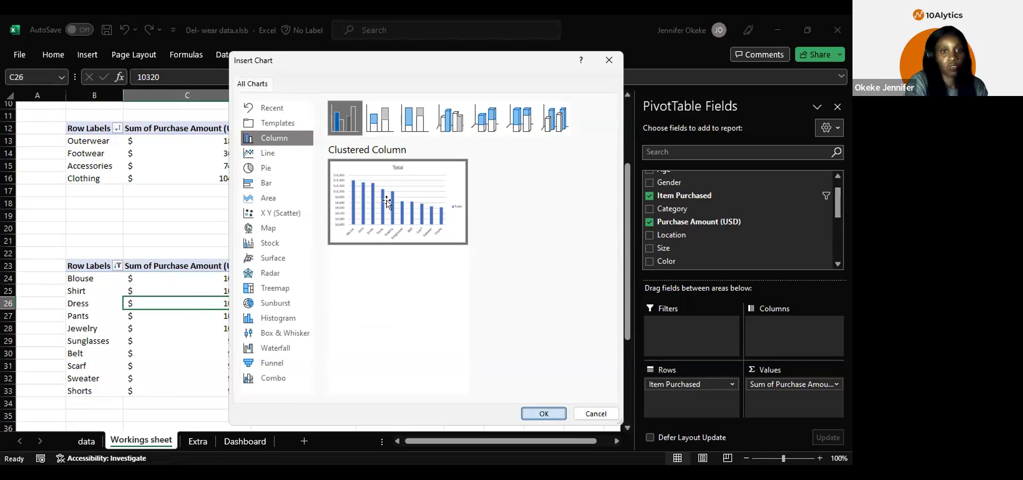
# Step: Place and size the column chart beside the item PivotTable, over about D23:G34, and hide all its field buttons
pyautogui.moveTo(392, 207); pyautogui.dragTo(507, 301)
pyautogui.moveTo(553, 249); pyautogui.dragTo(454, 260)
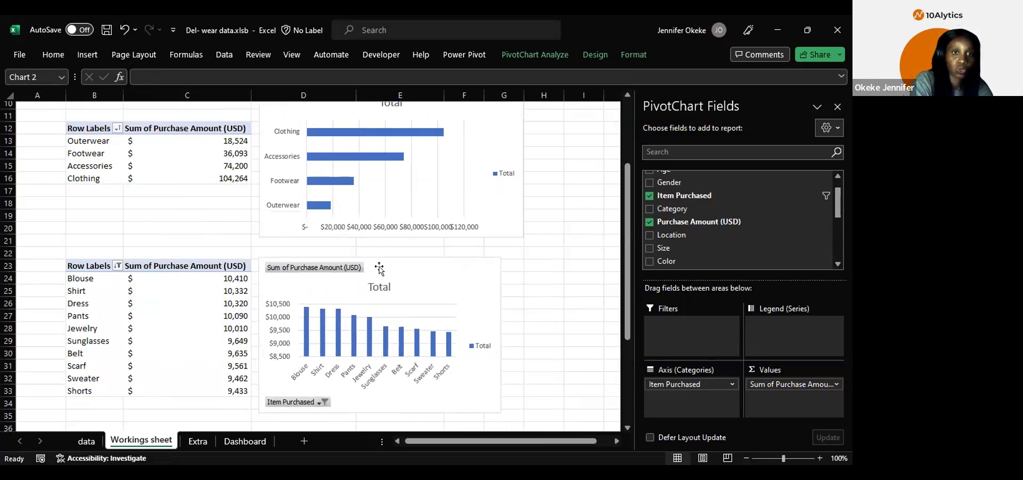
pyautogui.rightClick(352, 270)
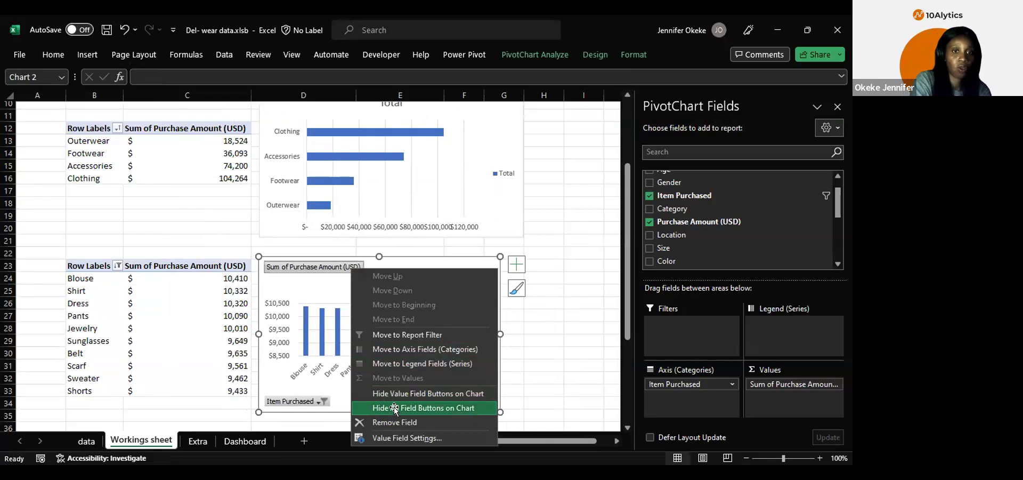
pyautogui.click(394, 407)
# Step: Copy the top 10 items PivotTable in B23:C33 and paste it at B37
pyautogui.scroll(-4, 401, 317)
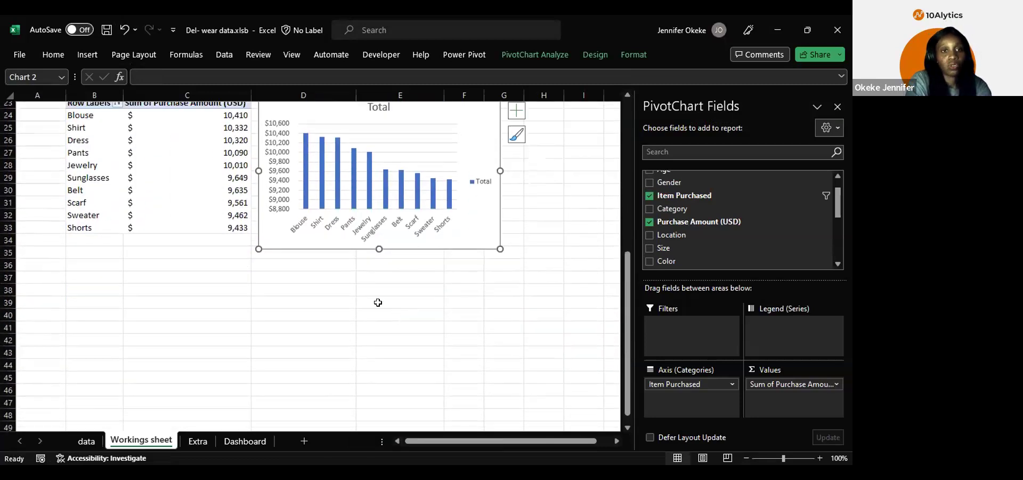
pyautogui.scroll(1, 378, 302)
pyautogui.moveTo(86, 119); pyautogui.dragTo(208, 245)
pyautogui.hotkey('ctrl', 'c')
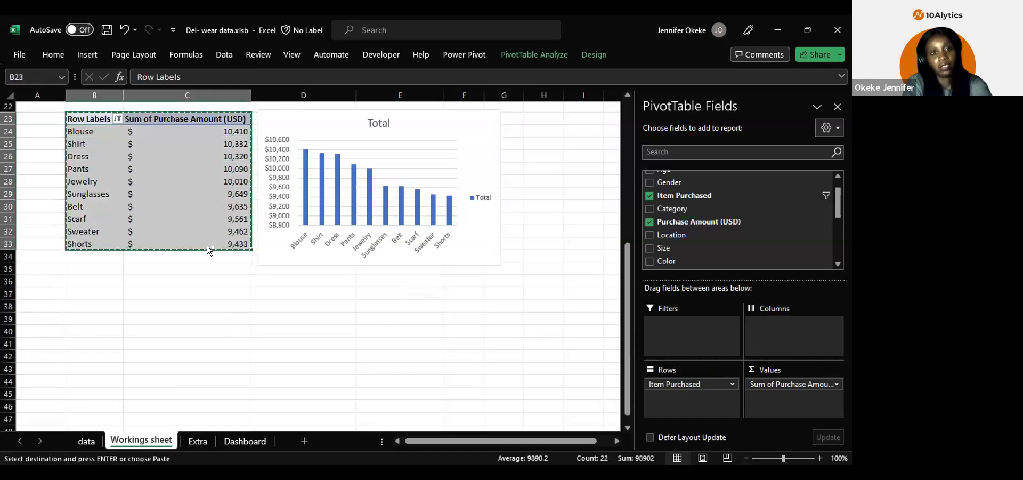
pyautogui.click(108, 288)
pyautogui.hotkey('ctrl', 'v')
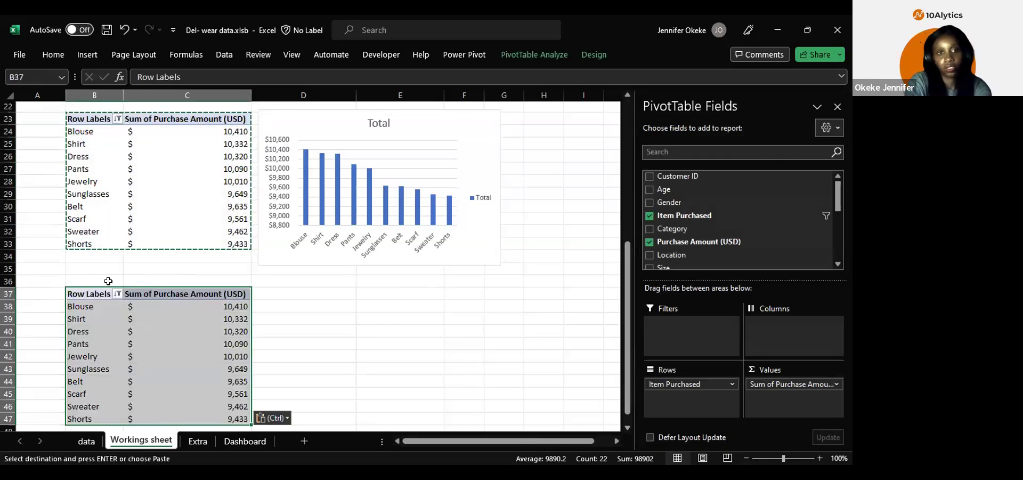
# Step: Check the Google Slides brief for the next insight question to answer, and return to the Excel workbook
pyautogui.scroll(-1, 214, 261)
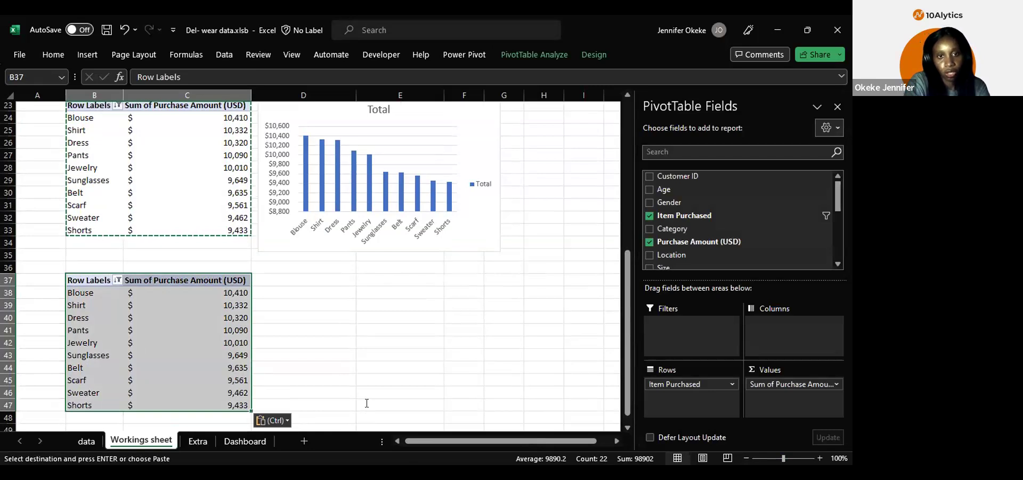
pyautogui.hotkey('alt', 'Tab')
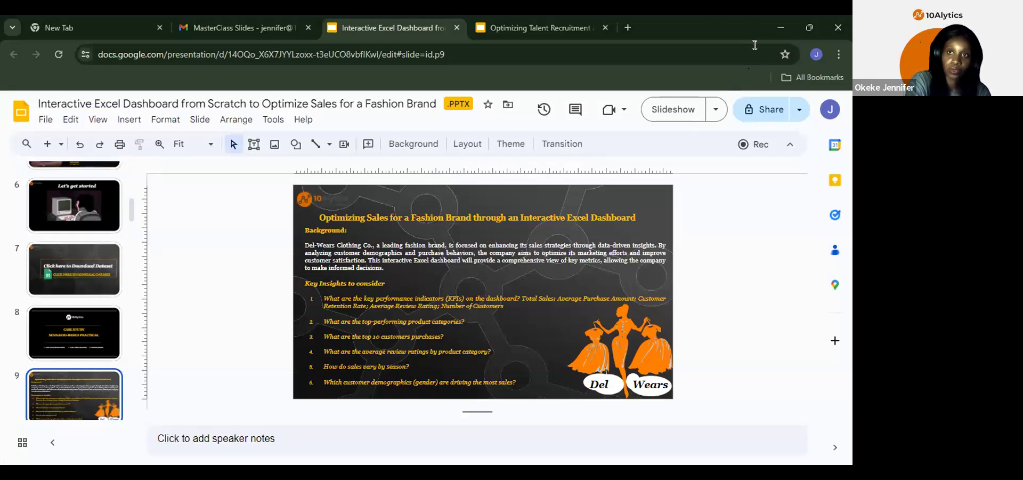
pyautogui.hotkey('alt', 'Tab')
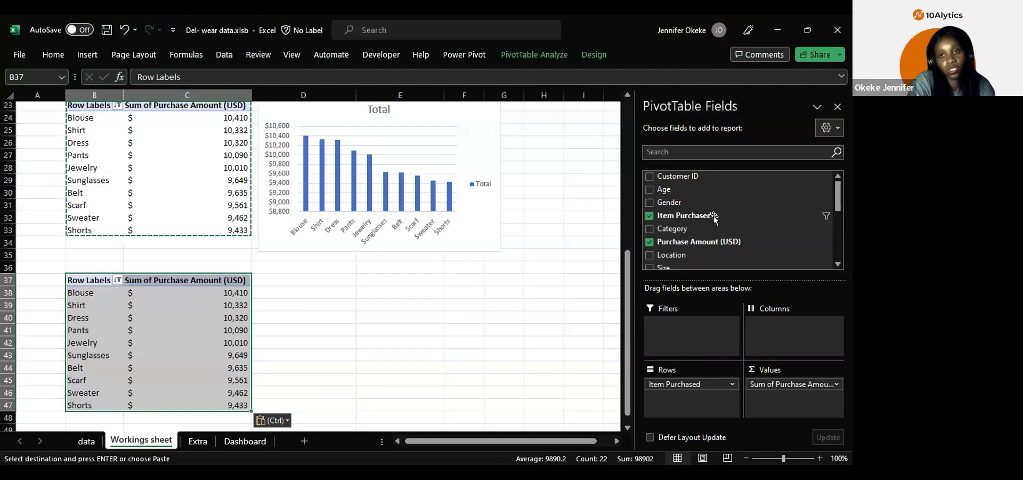
# Step: Replace the fields of the pasted PivotTable at B37 with Category as rows and Review Rating as values
pyautogui.click(650, 216)
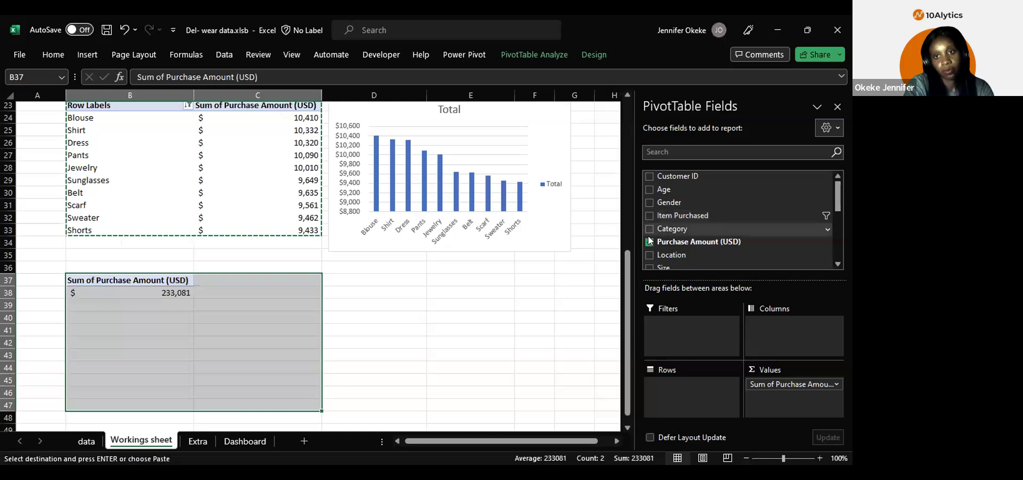
pyautogui.click(649, 240)
pyautogui.moveTo(693, 228); pyautogui.dragTo(672, 377)
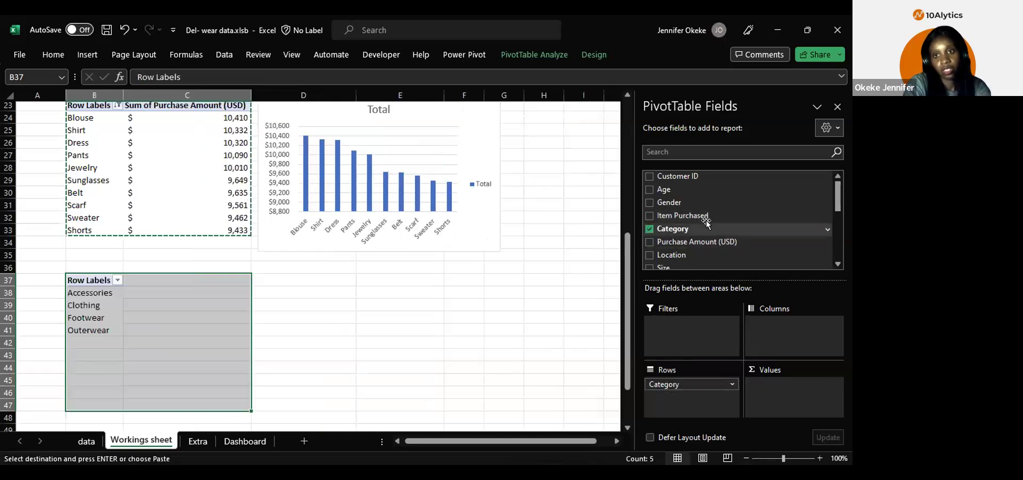
pyautogui.scroll(-2, 707, 222)
pyautogui.moveTo(684, 249); pyautogui.dragTo(779, 382)
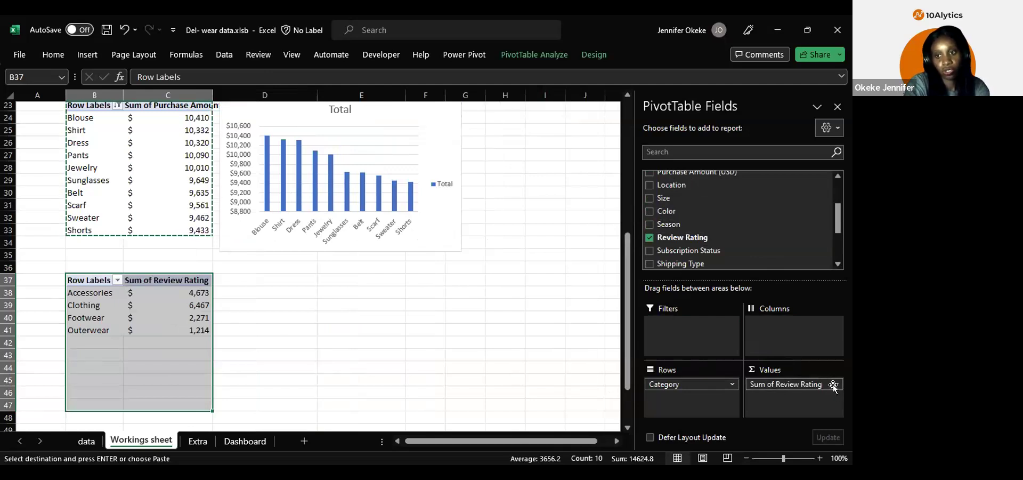
# Step: Change the Review Rating value field's summary calculation to Average in the category PivotTable
pyautogui.click(837, 384)
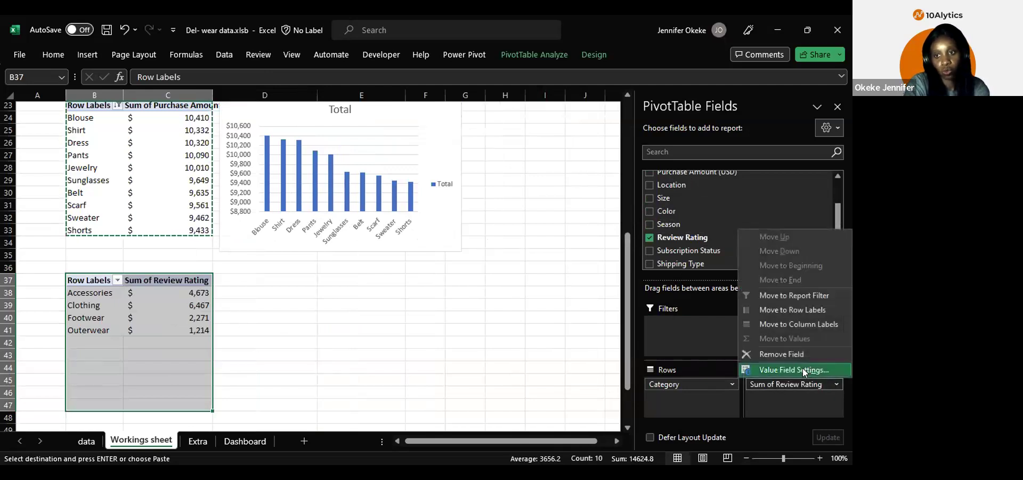
pyautogui.click(805, 370)
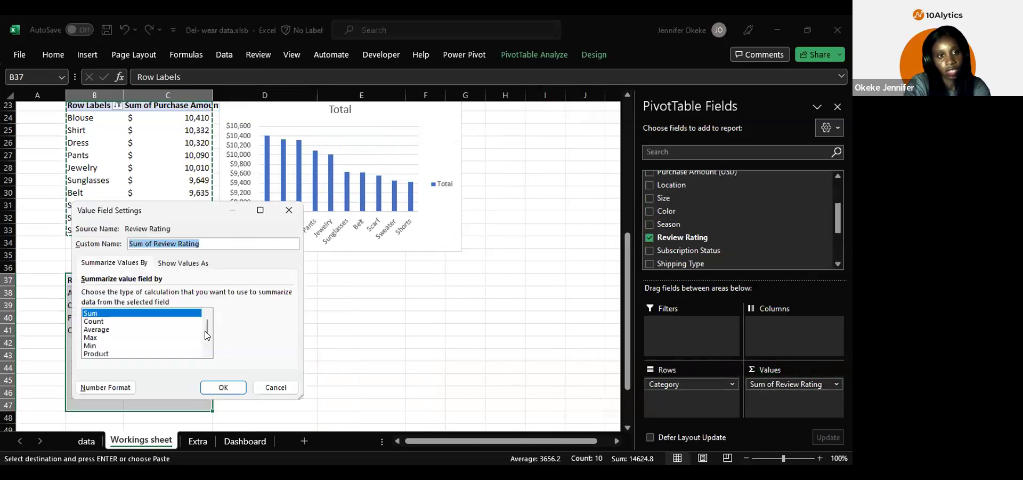
pyautogui.click(98, 337)
pyautogui.click(95, 328)
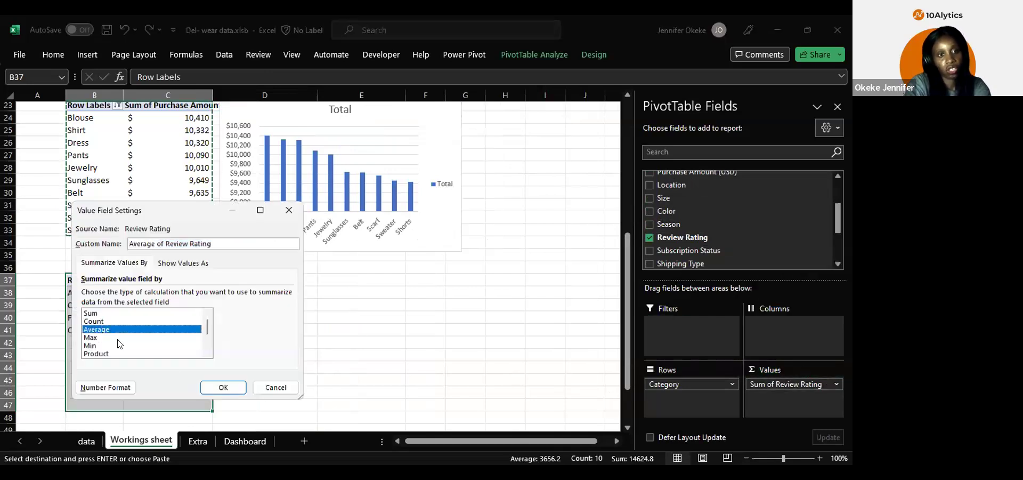
pyautogui.press('Return')
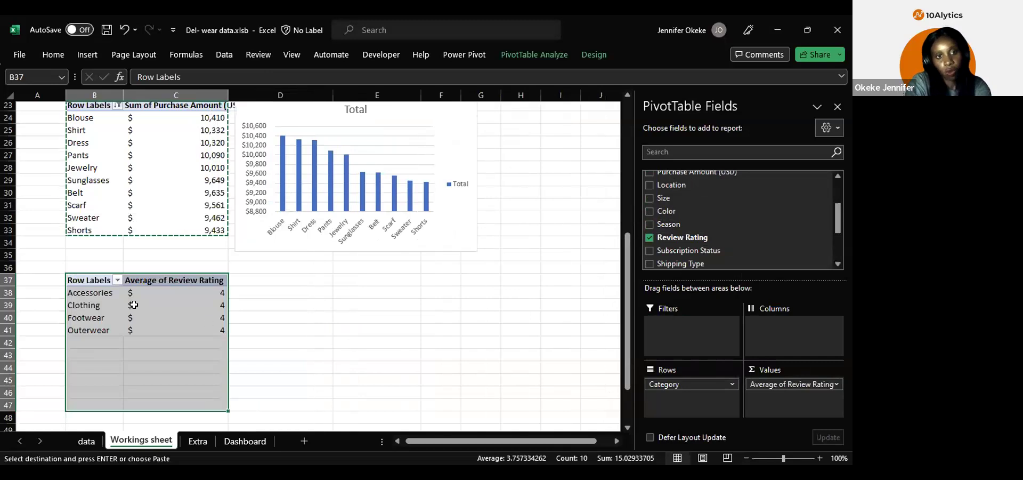
# Step: Format the average ratings in C38:C41 as General, and apply the comma style with two decimals
pyautogui.click(149, 288)
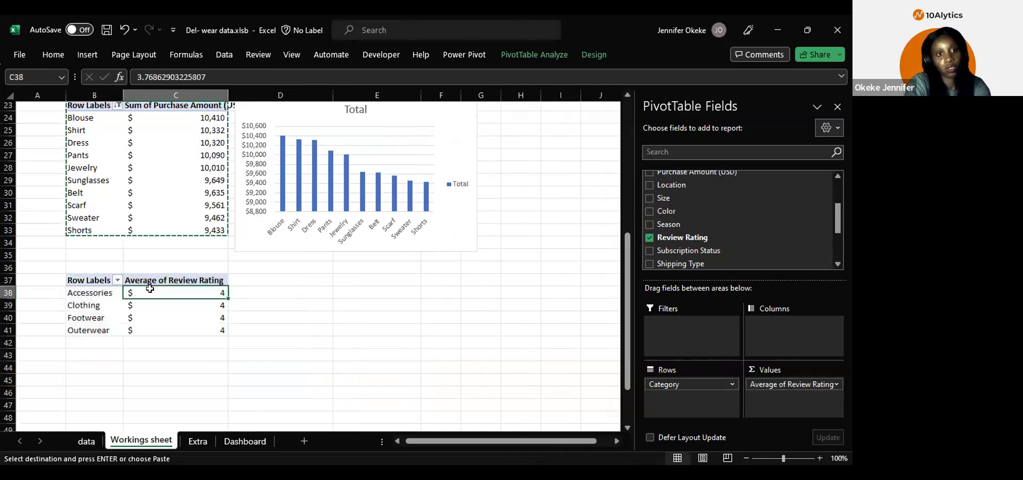
pyautogui.hotkey('ctrl', 'shift', 'Down')
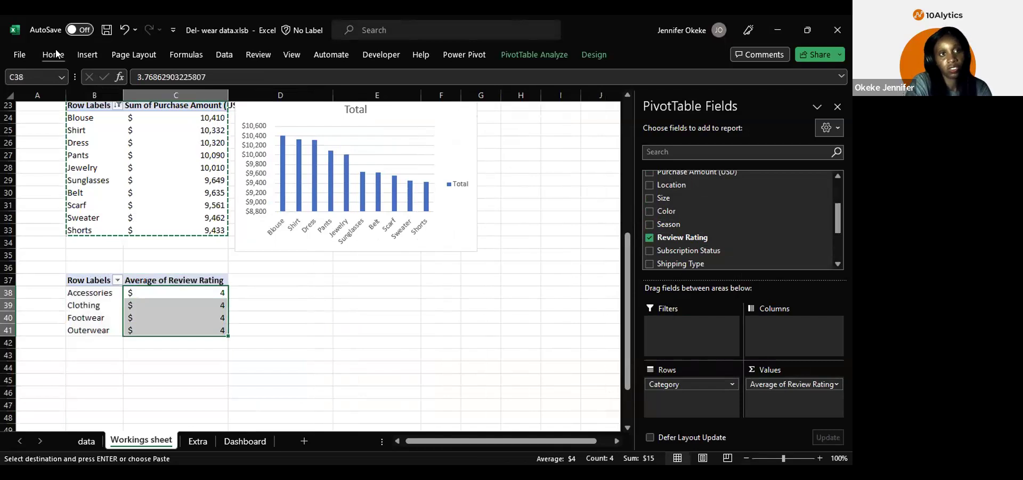
pyautogui.click(396, 75)
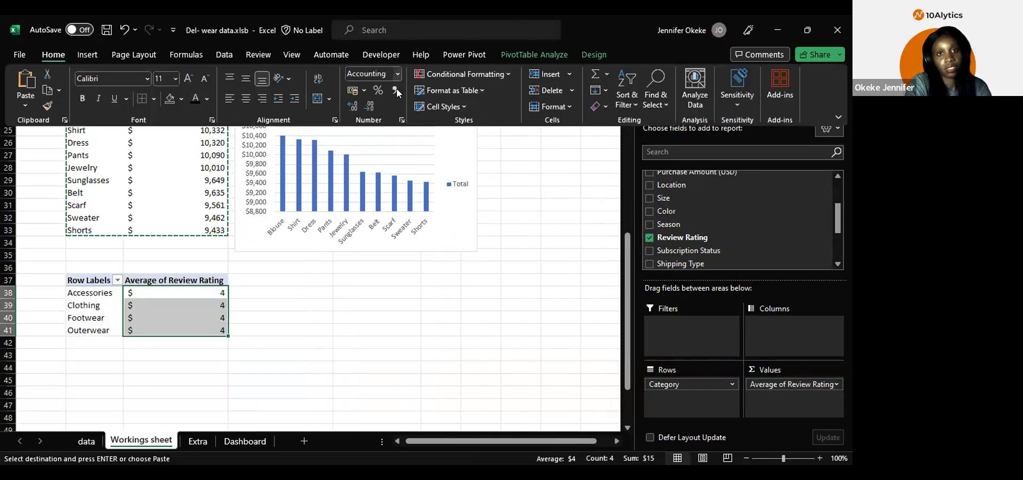
pyautogui.click(399, 99)
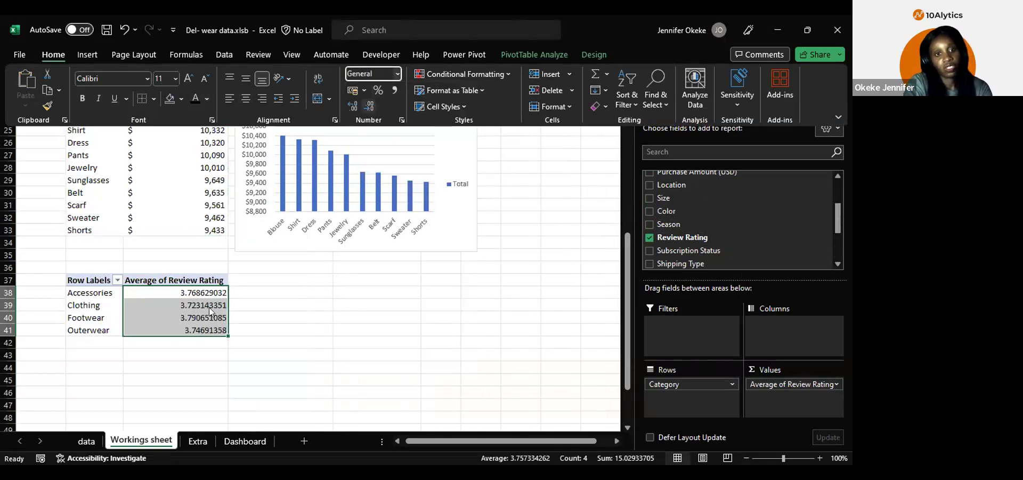
pyautogui.click(392, 91)
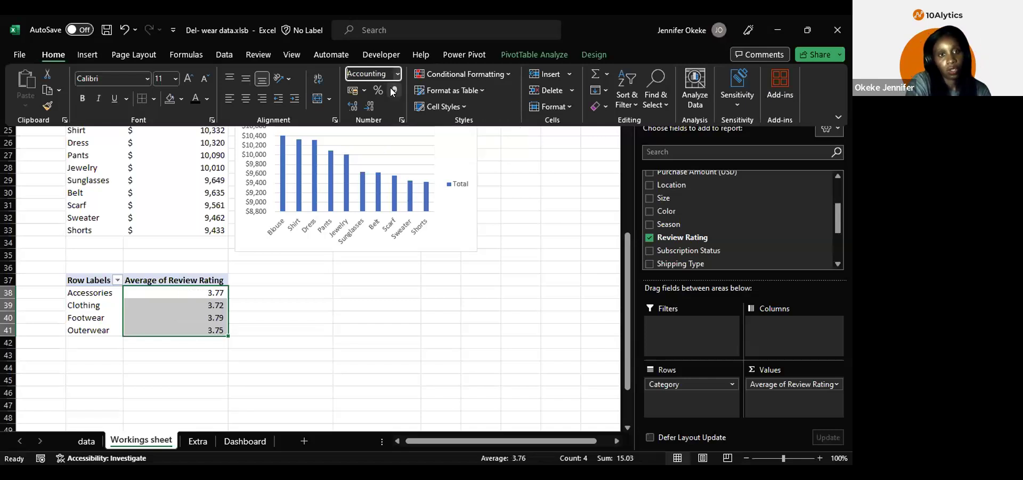
# Step: Sort the category PivotTable by average review rating from largest to smallest
pyautogui.click(186, 301)
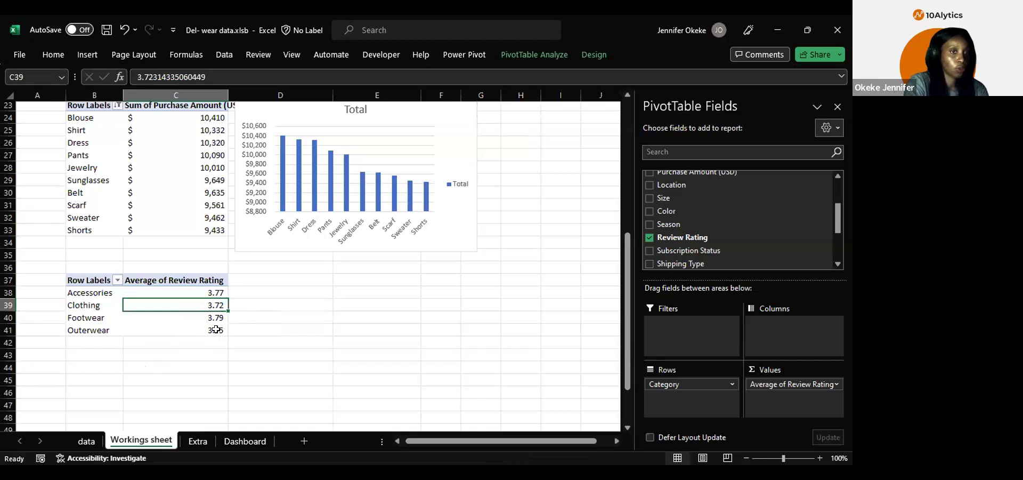
pyautogui.moveTo(183, 303)
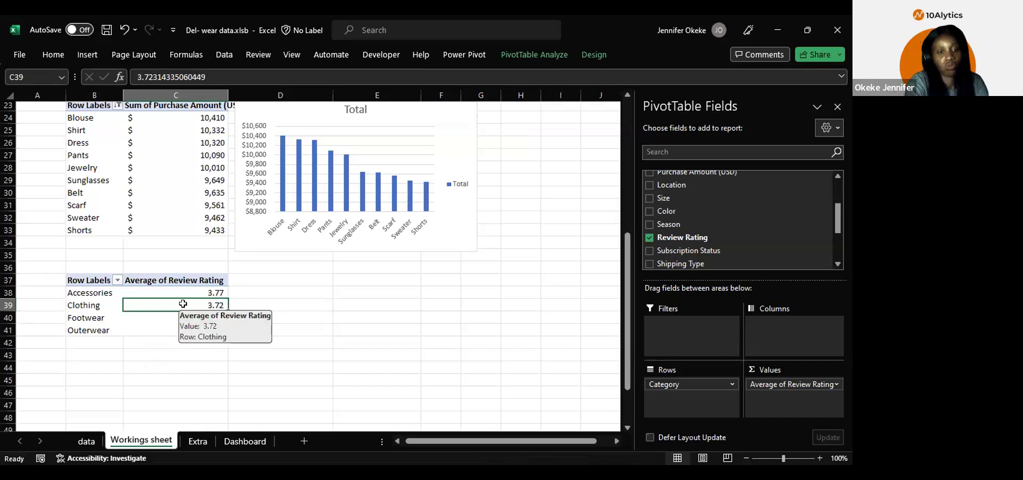
pyautogui.rightClick(184, 304)
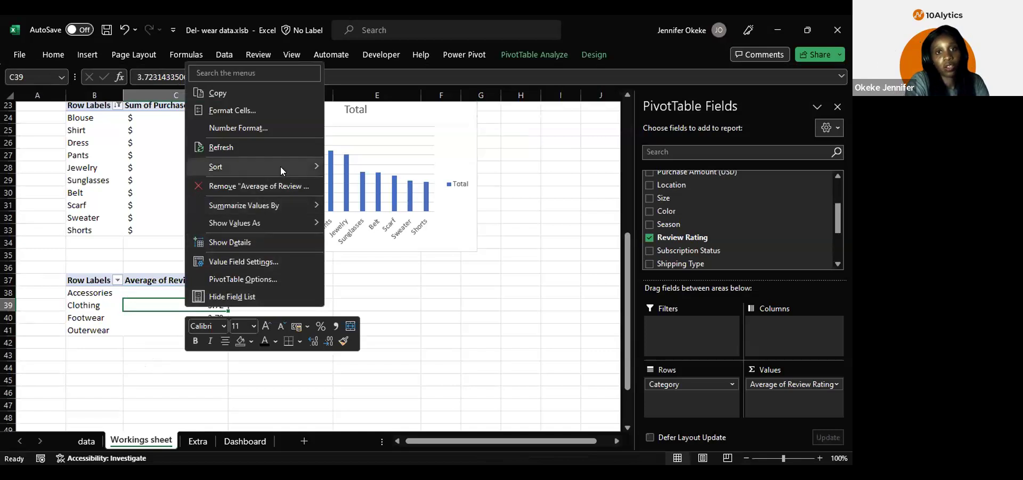
pyautogui.moveTo(281, 169)
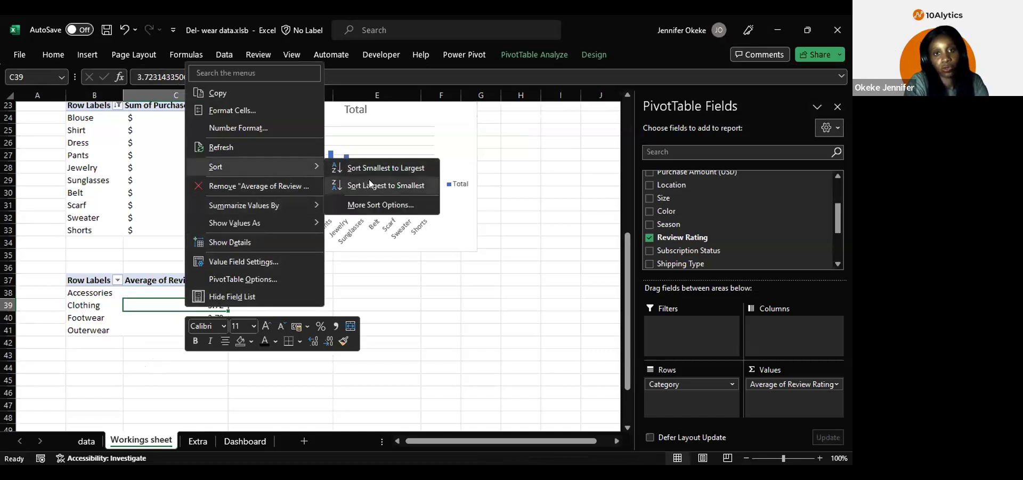
pyautogui.click(368, 184)
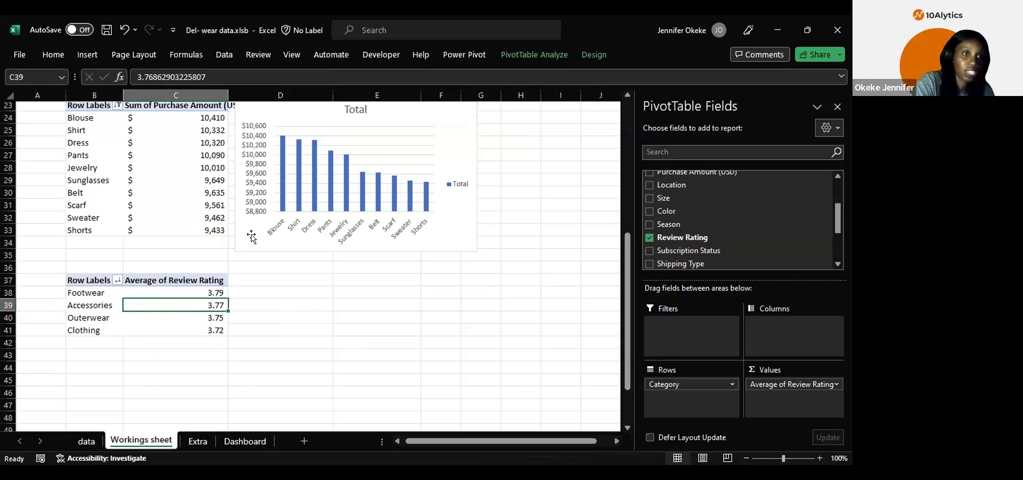
# Step: Insert a clustered column PivotChart from the average review rating PivotTable at B37
pyautogui.scroll(6, 251, 236)
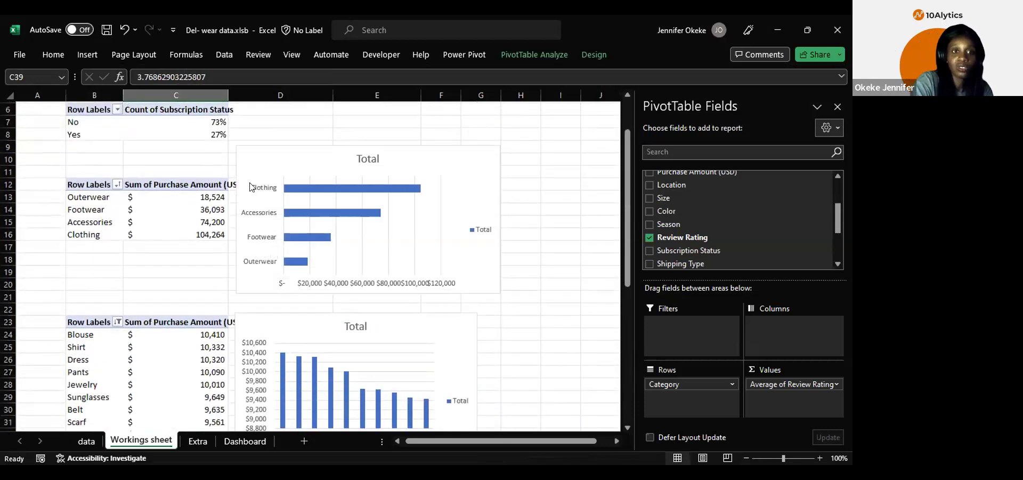
pyautogui.scroll(-2, 153, 268)
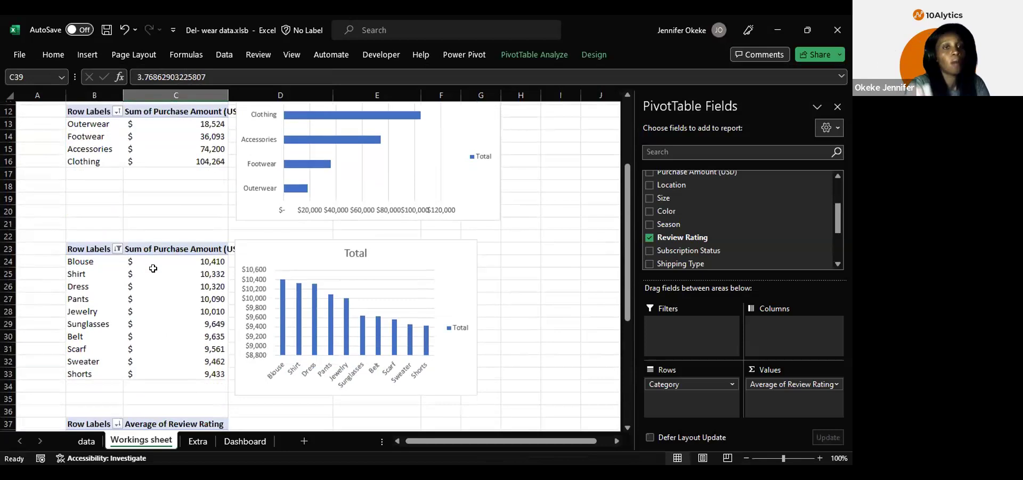
pyautogui.scroll(-4, 153, 268)
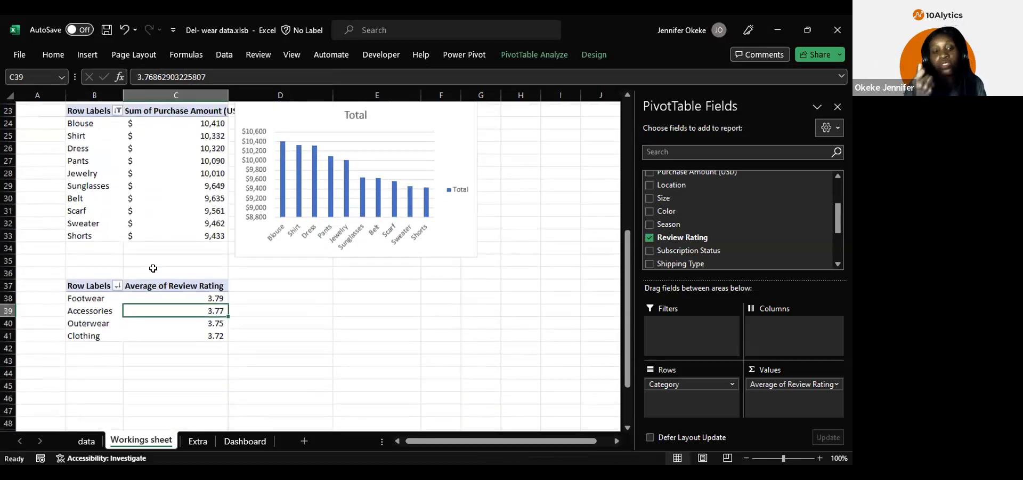
pyautogui.scroll(-1, 153, 268)
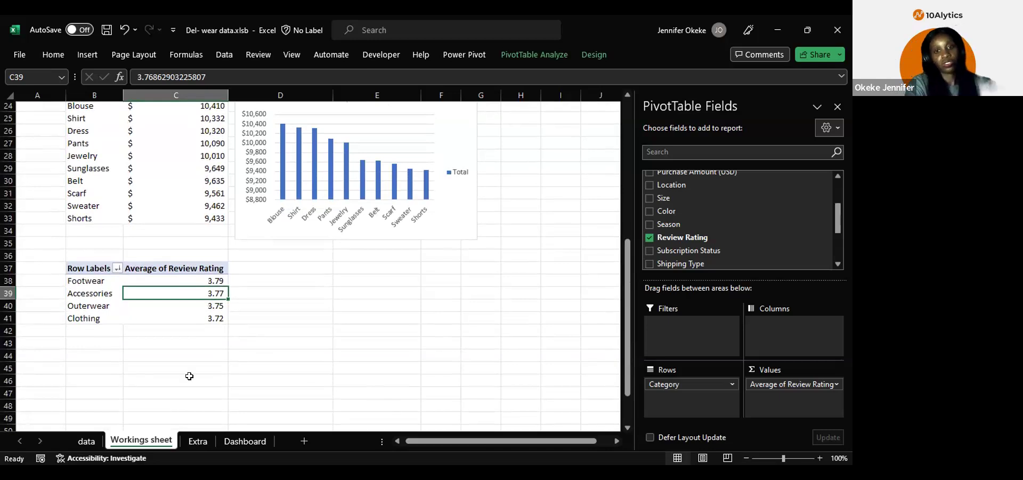
pyautogui.scroll(-1, 189, 376)
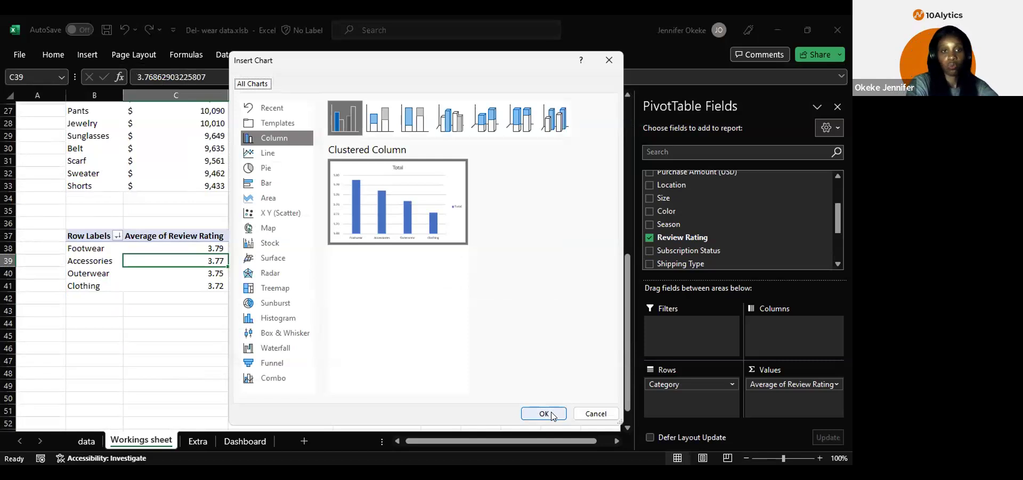
pyautogui.click(549, 412)
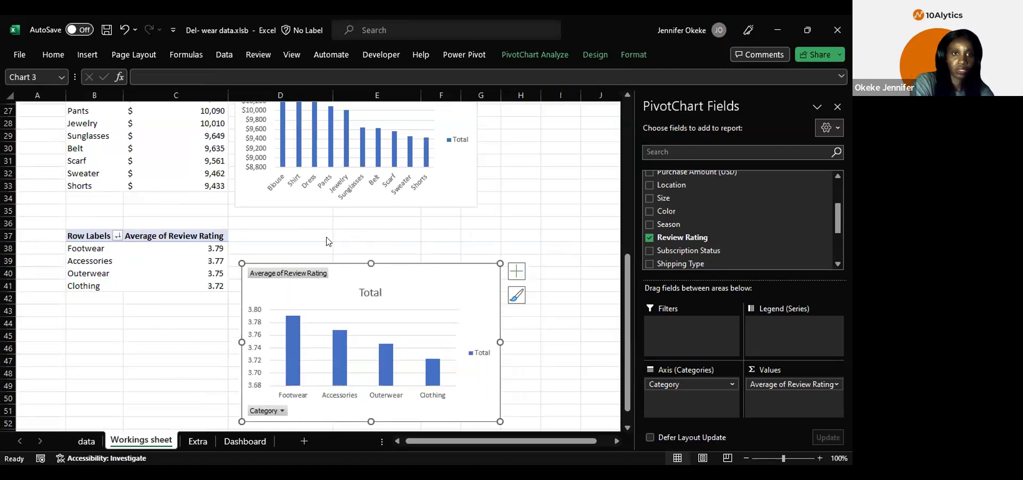
# Step: Place the review rating chart beside its PivotTable, over about D37:G49, and hide all its field buttons
pyautogui.click(313, 246)
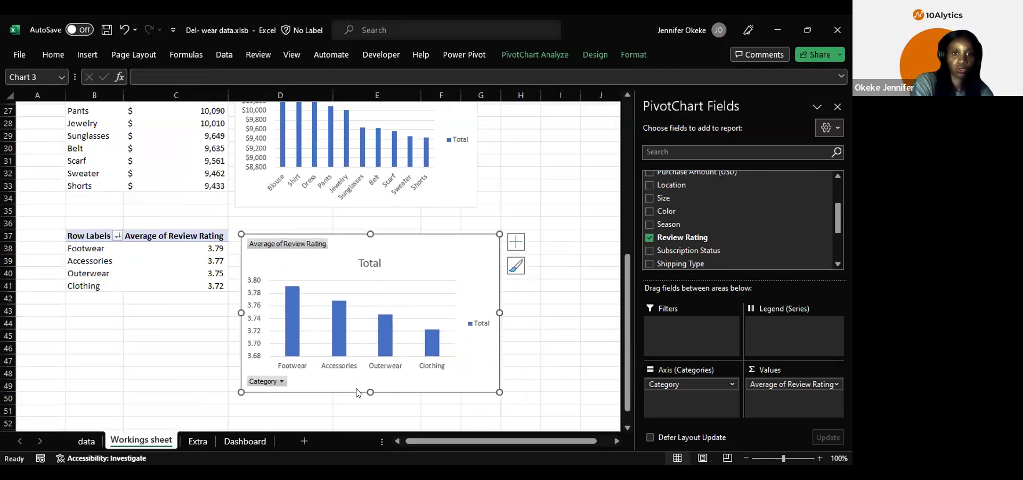
pyautogui.hotkey('shift', 'F10')
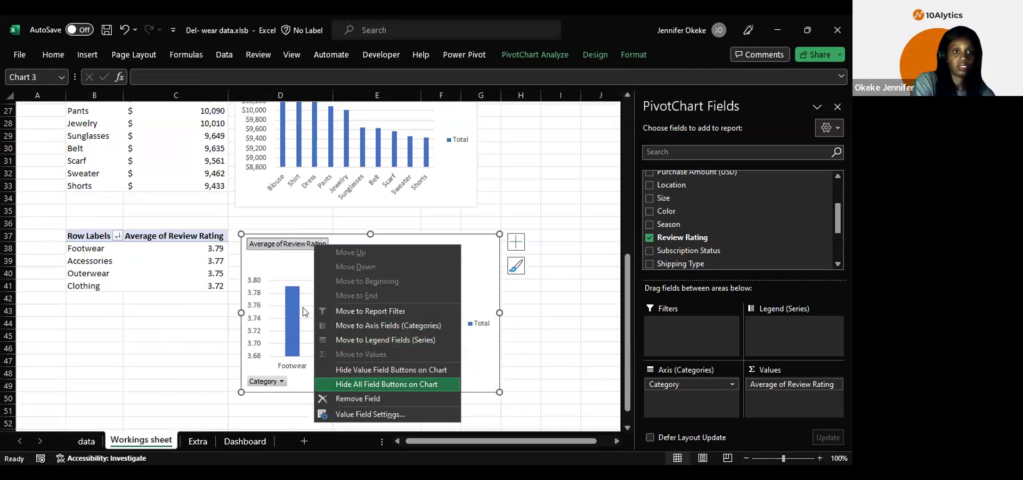
pyautogui.press('Return')
# Step: Copy the average review rating PivotTable in B37:C41 and paste it at B50
pyautogui.scroll(-3, 304, 312)
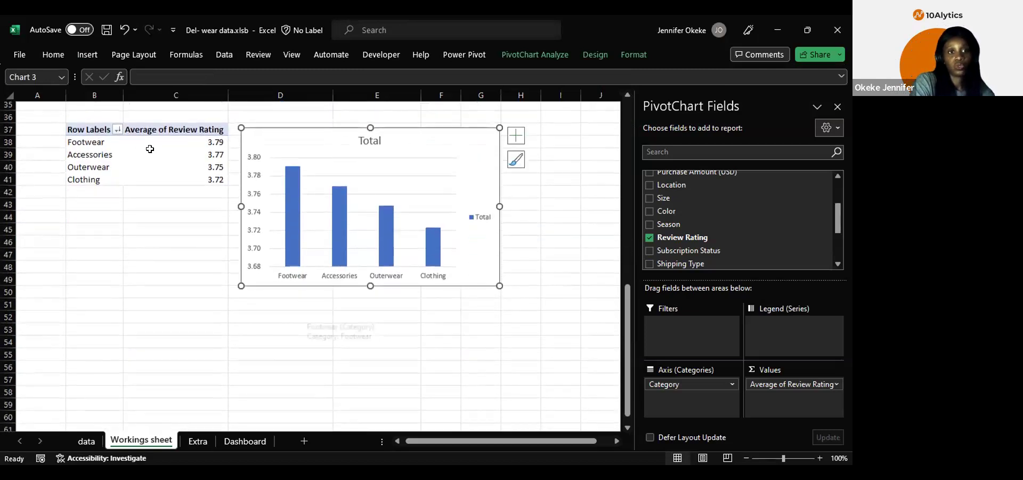
pyautogui.moveTo(94, 117); pyautogui.dragTo(207, 179)
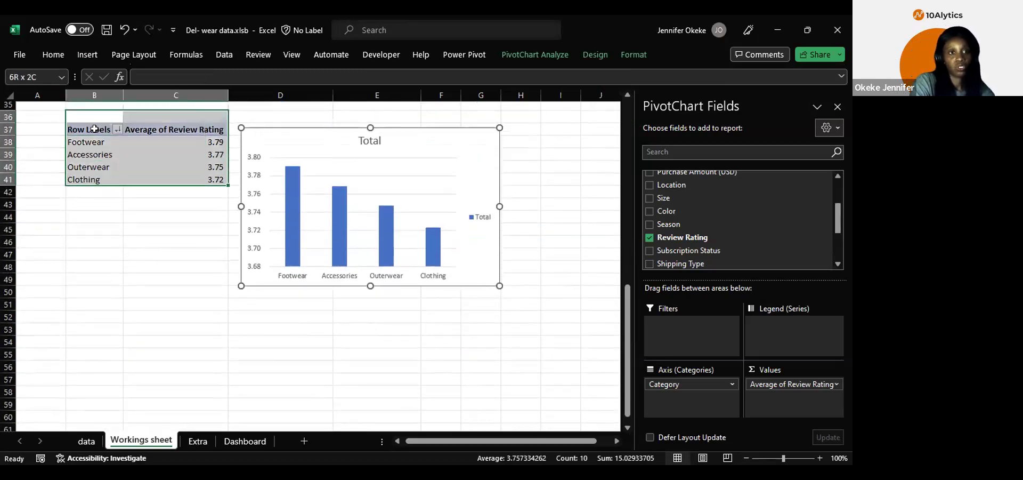
pyautogui.click(90, 131)
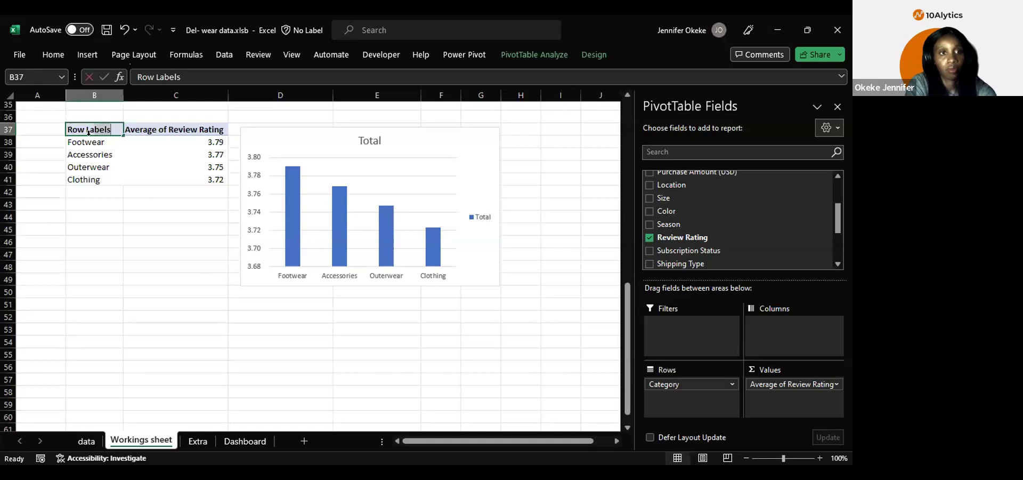
pyautogui.moveTo(88, 132); pyautogui.dragTo(197, 179)
pyautogui.hotkey('ctrl', 'c')
pyautogui.click(97, 291)
pyautogui.hotkey('ctrl', 'v')
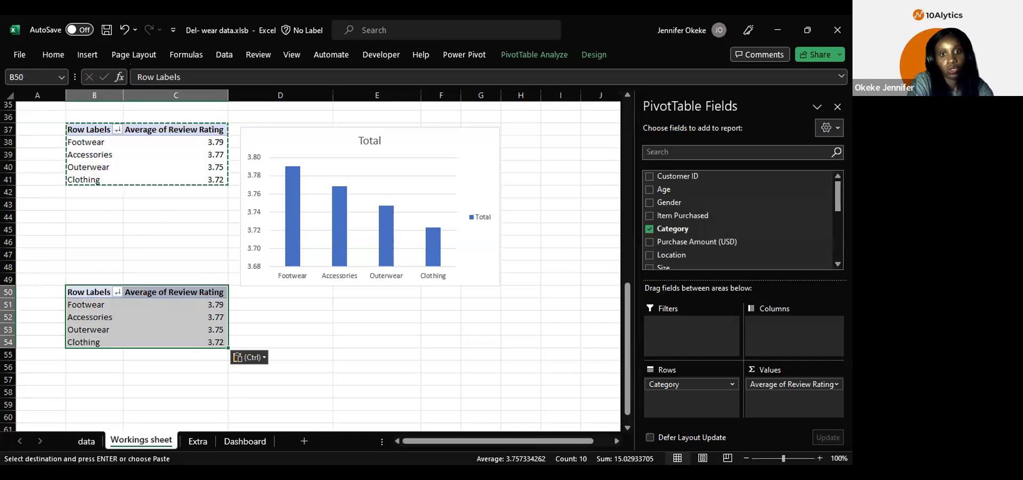
# Step: Check the next key insight in the case study slides, and remove Category and Review Rating from the PivotTable at B50
pyautogui.hotkey('alt', 'Tab')
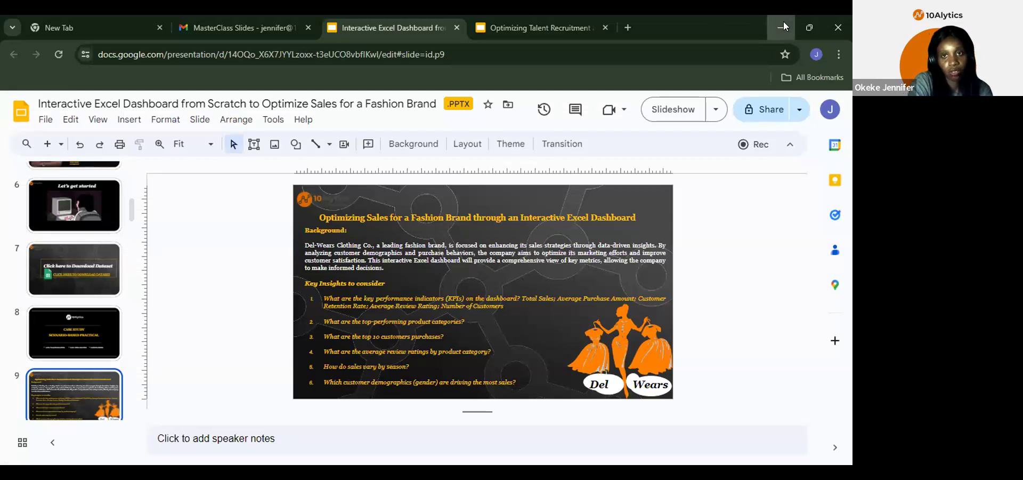
pyautogui.hotkey('alt', 'Tab')
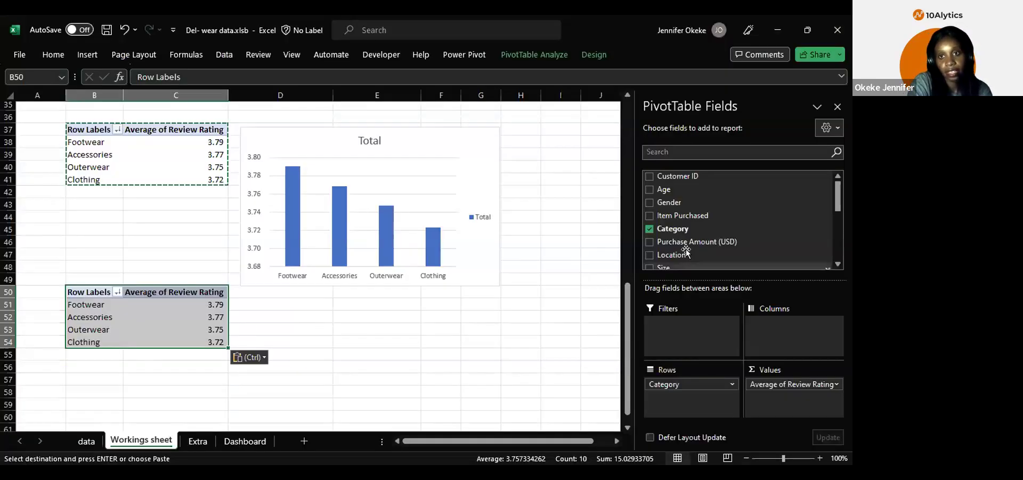
pyautogui.click(649, 228)
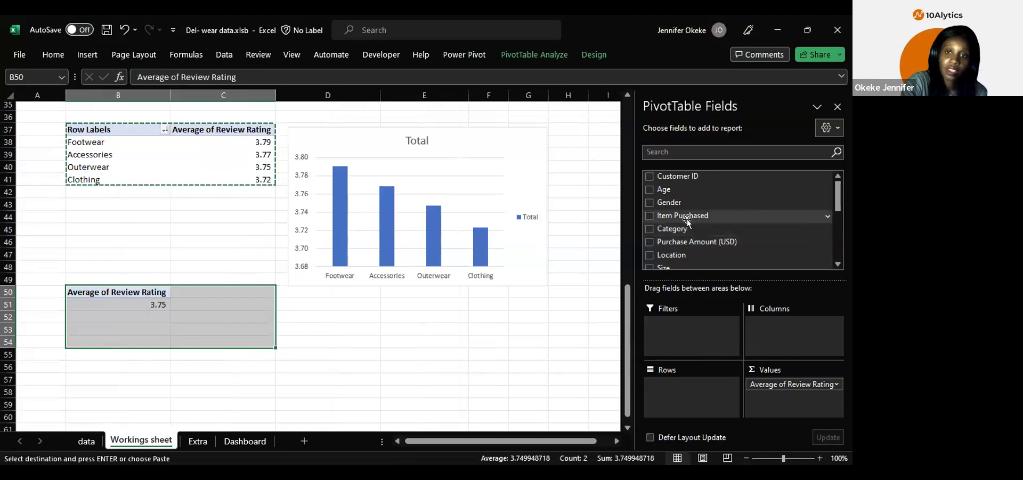
pyautogui.scroll(-3, 687, 220)
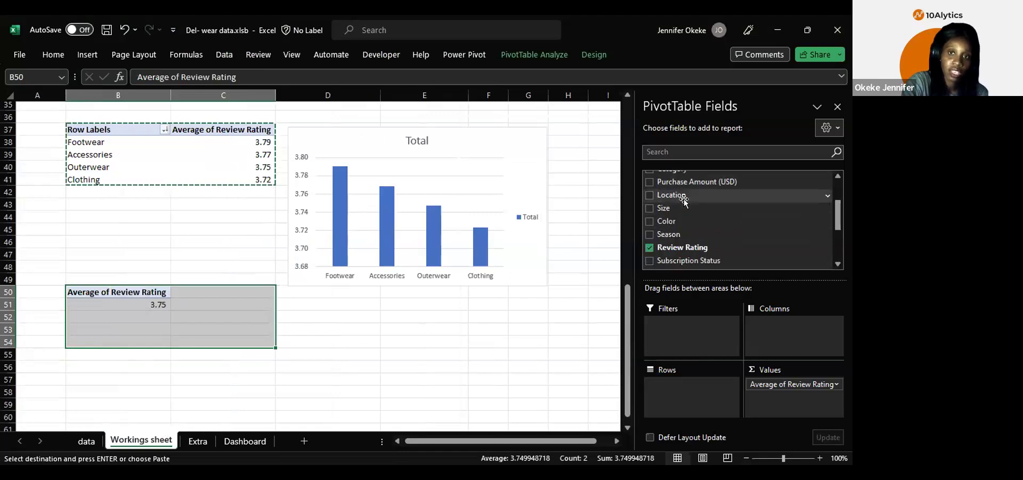
pyautogui.click(648, 246)
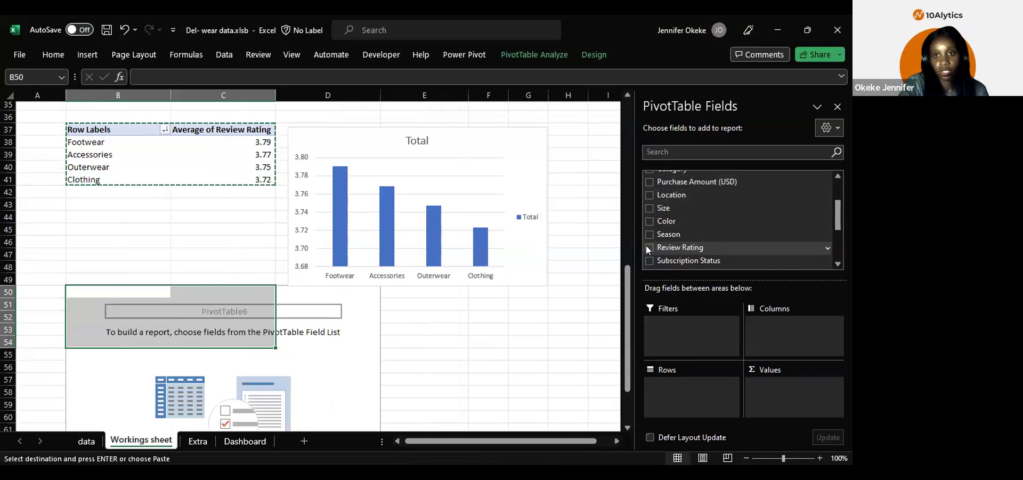
# Step: Add Season as rows and the sum of Purchase Amount (USD) as values to the PivotTable at B50
pyautogui.moveTo(679, 235); pyautogui.dragTo(663, 404)
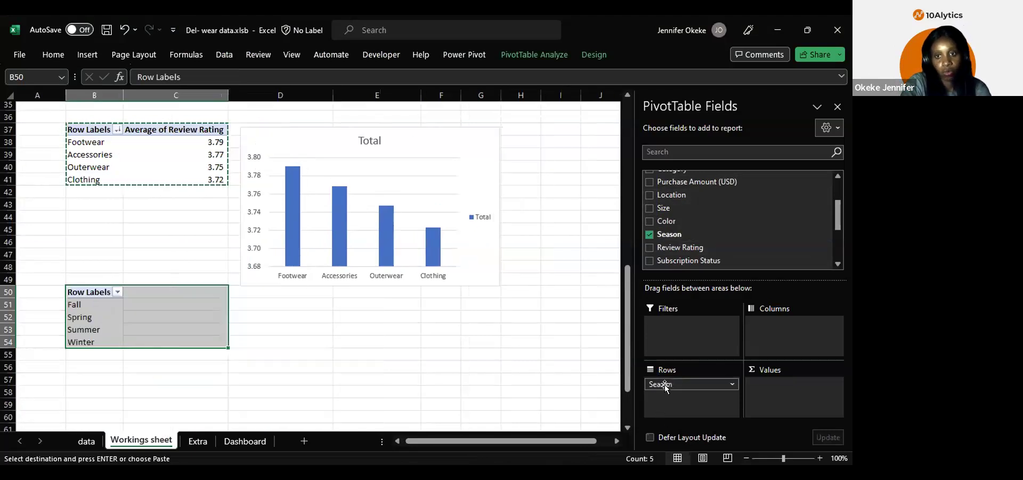
pyautogui.scroll(-2, 683, 233)
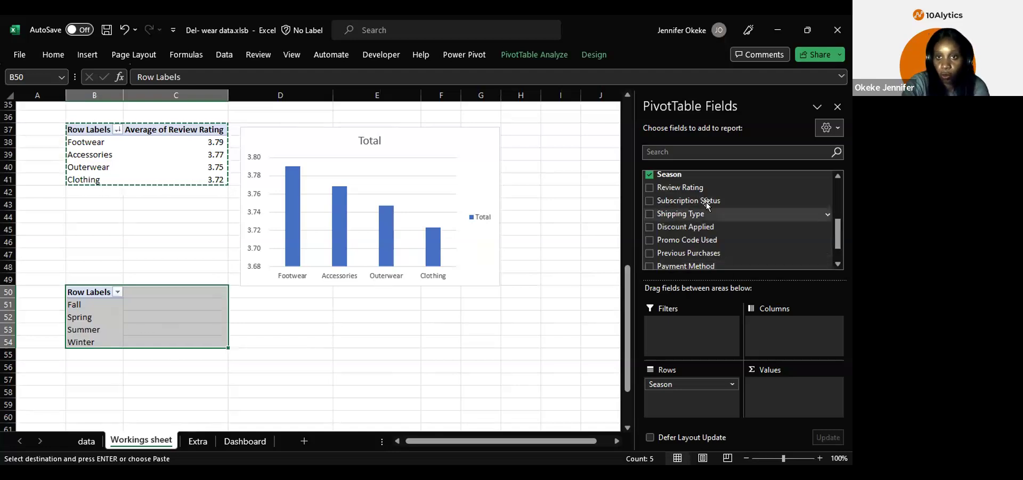
pyautogui.scroll(3, 691, 226)
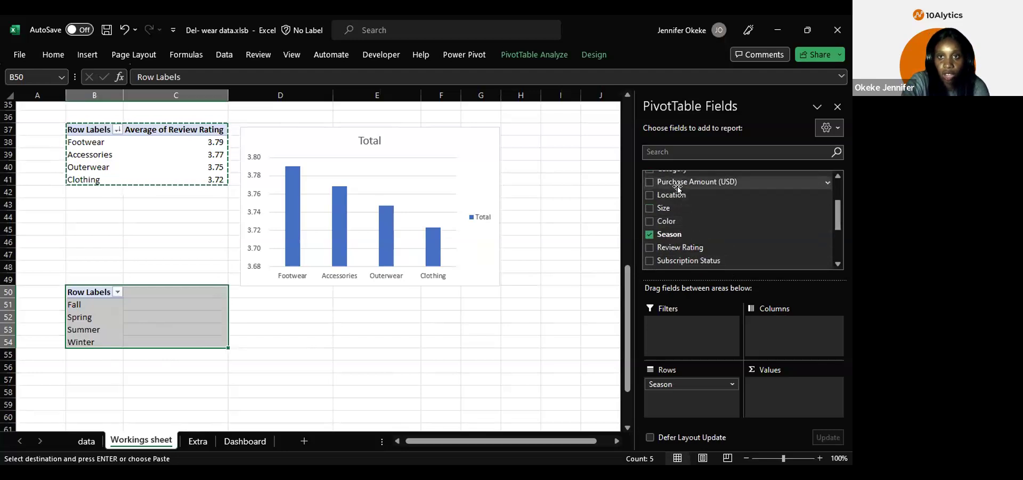
pyautogui.moveTo(709, 184); pyautogui.dragTo(781, 383)
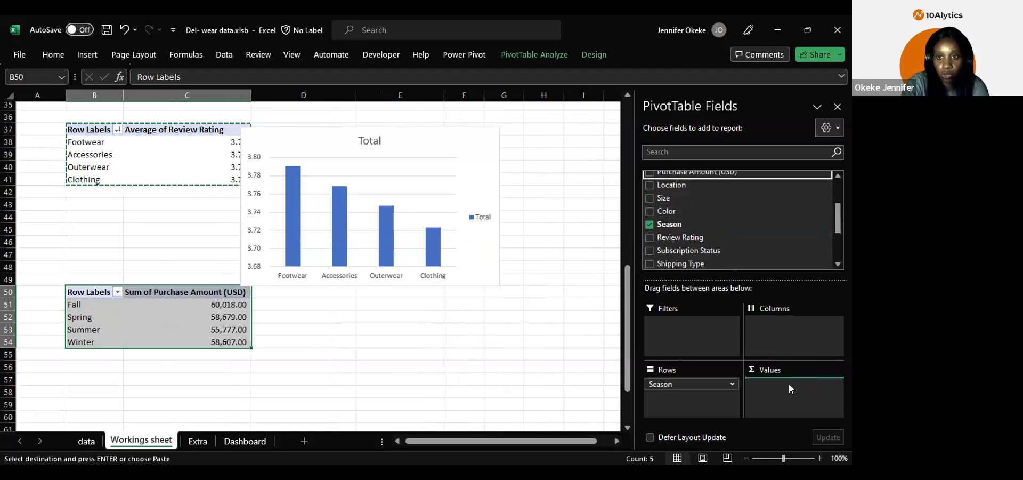
# Step: Format the seasonal purchase amounts in C51:C54 as US dollar accounting values without decimals
pyautogui.click(203, 304)
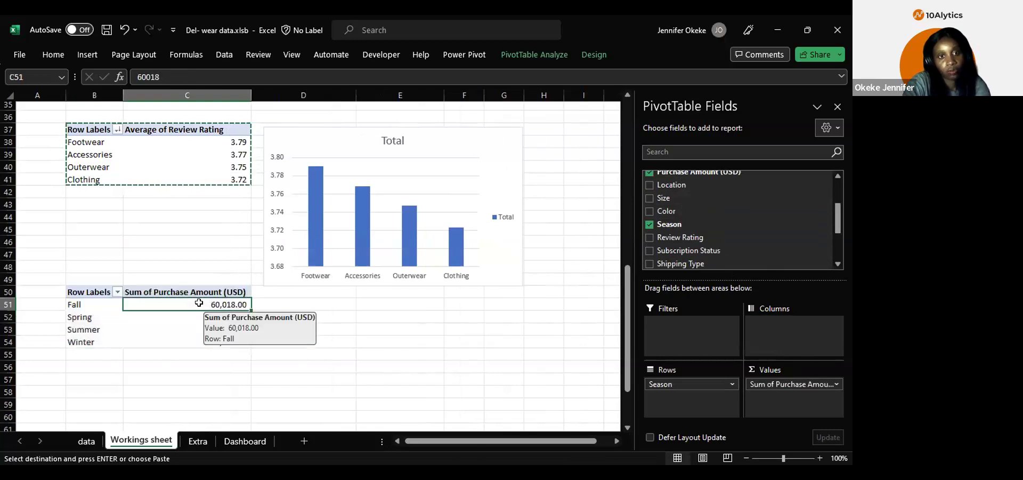
pyautogui.moveTo(200, 325); pyautogui.dragTo(203, 342)
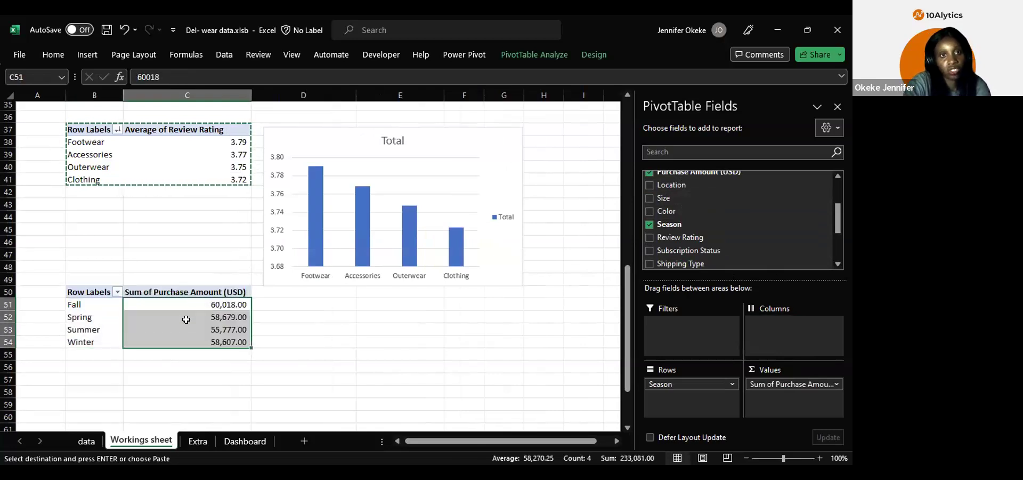
pyautogui.click(57, 56)
pyautogui.click(363, 90)
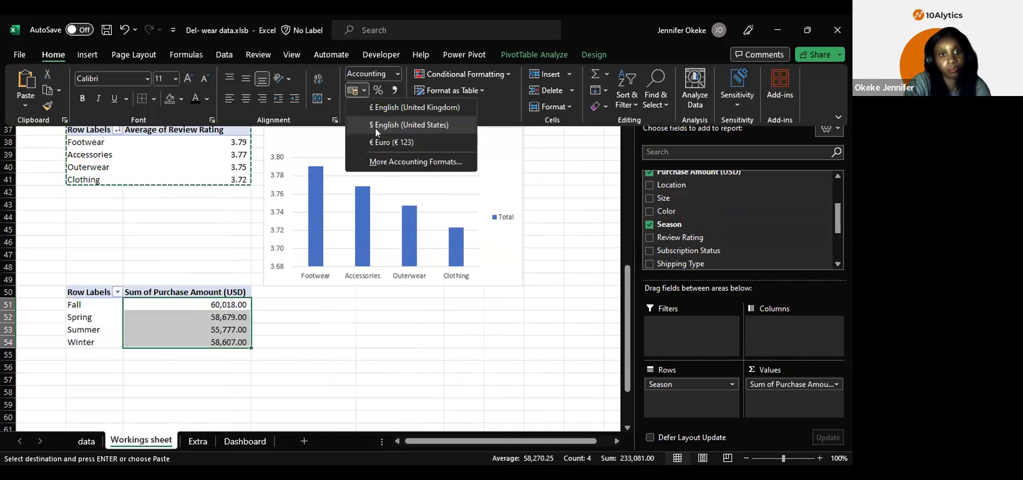
pyautogui.click(375, 128)
pyautogui.doubleClick(369, 107)
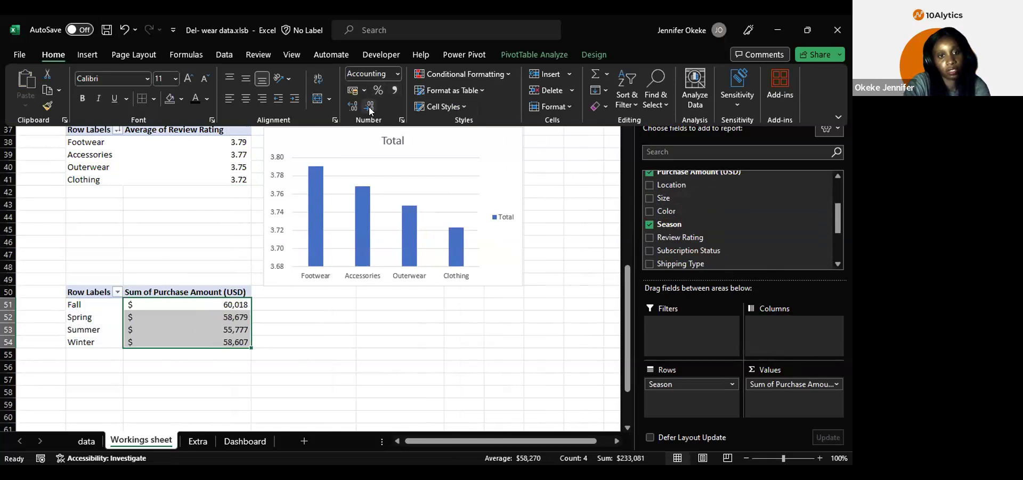
pyautogui.click(184, 326)
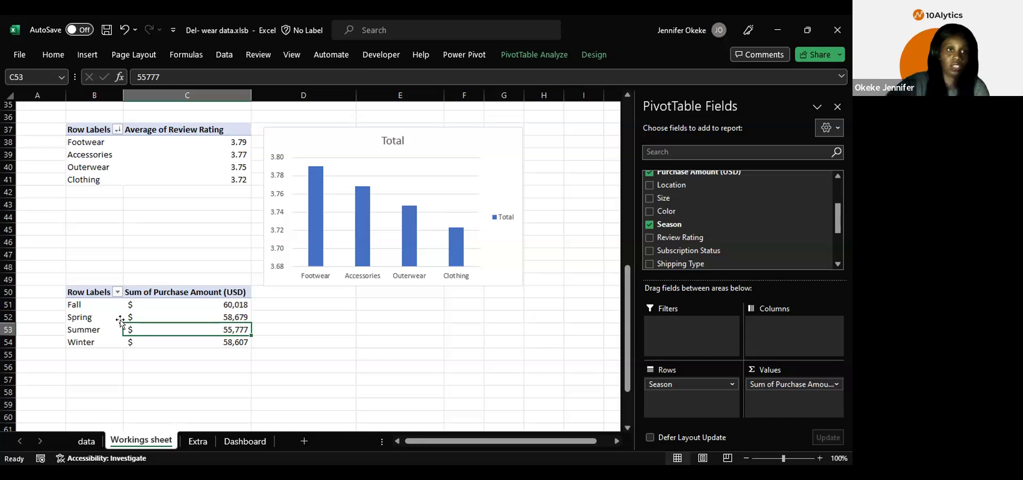
# Step: Insert a 2-D line PivotChart from the season PivotTable at B50
pyautogui.click(170, 303)
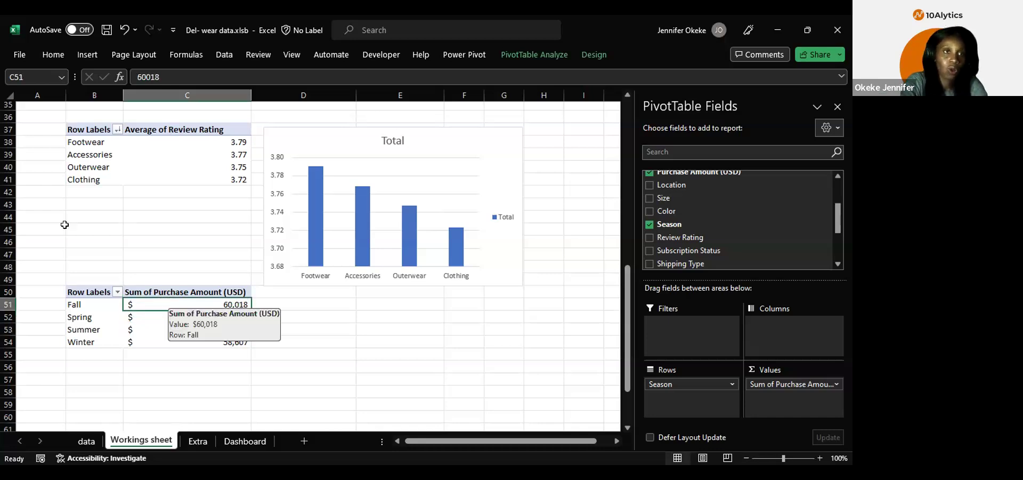
pyautogui.click(82, 55)
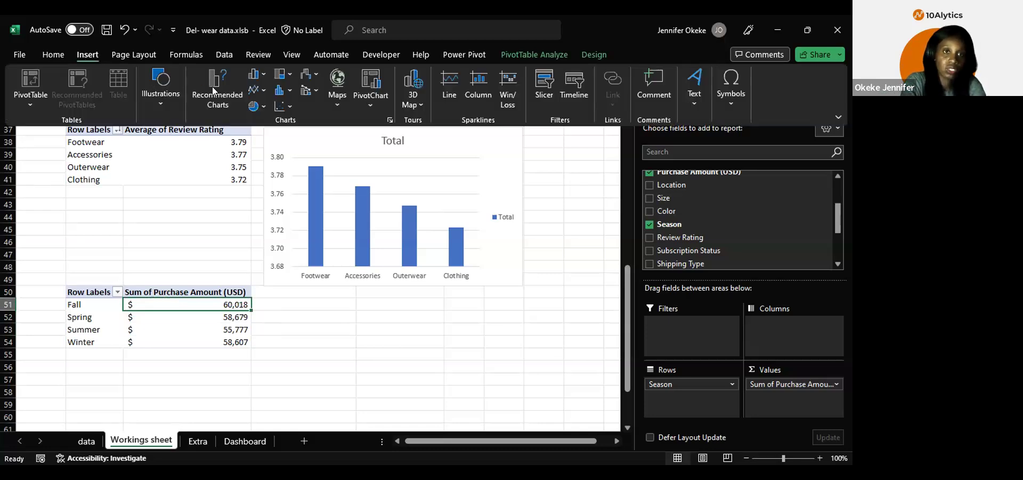
pyautogui.click(256, 90)
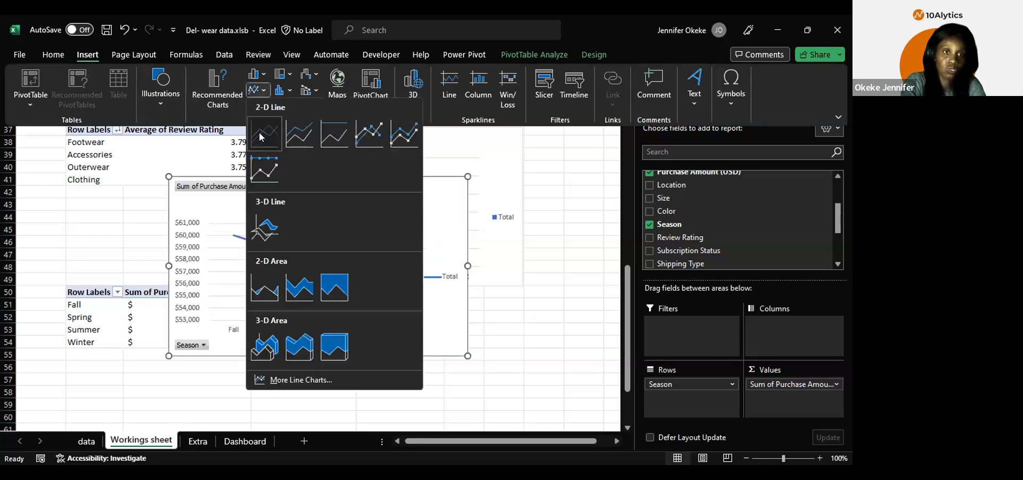
pyautogui.click(259, 132)
# Step: Place the season line chart beside its PivotTable, over about D50:G62, and hide all its field buttons
pyautogui.moveTo(365, 210); pyautogui.dragTo(446, 312)
pyautogui.scroll(-4, 447, 320)
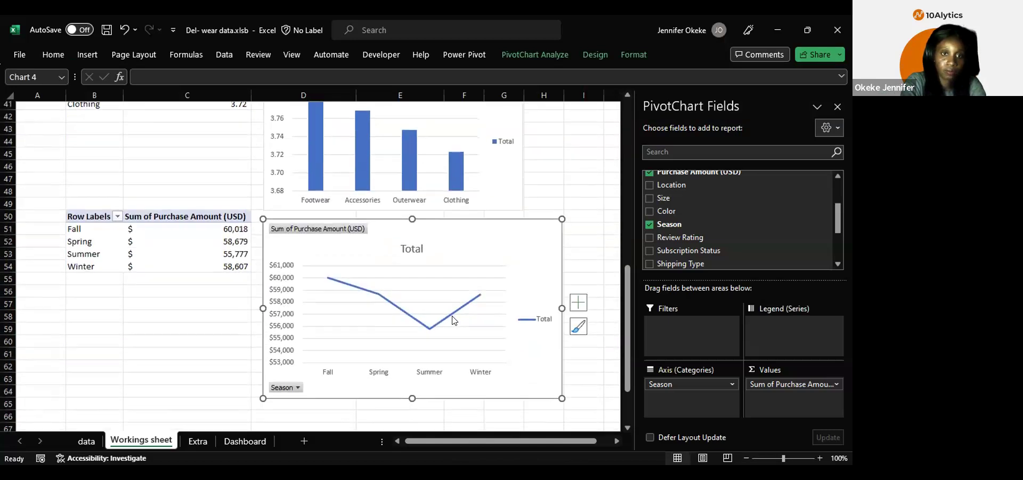
pyautogui.moveTo(562, 339); pyautogui.dragTo(521, 306)
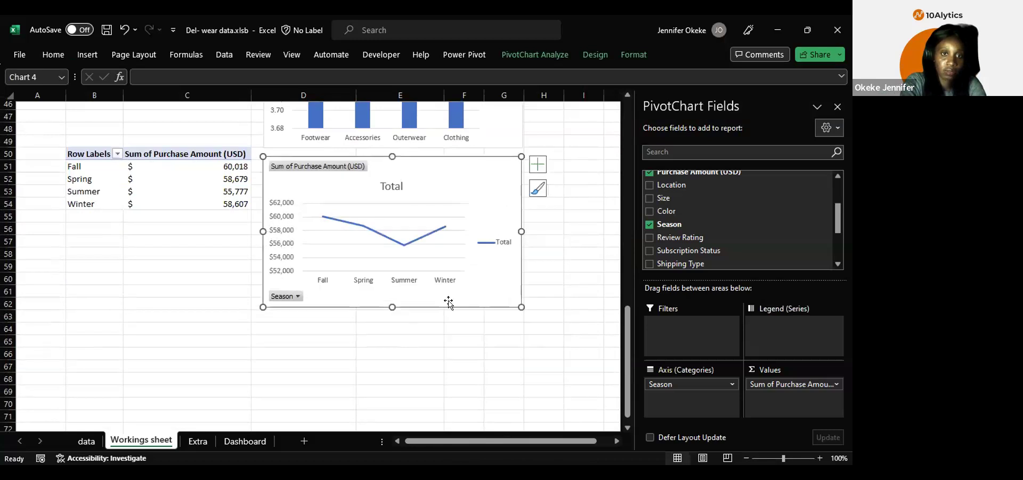
pyautogui.rightClick(291, 298)
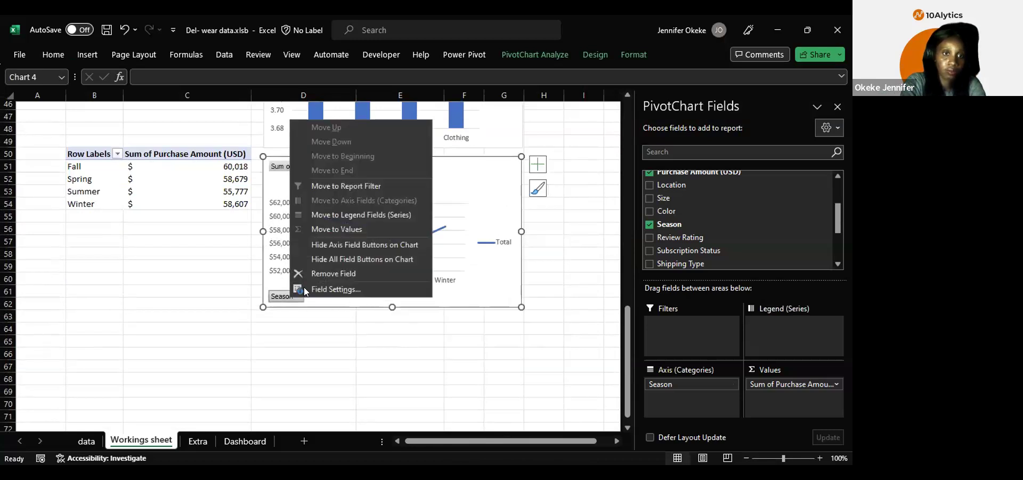
pyautogui.press('Escape')
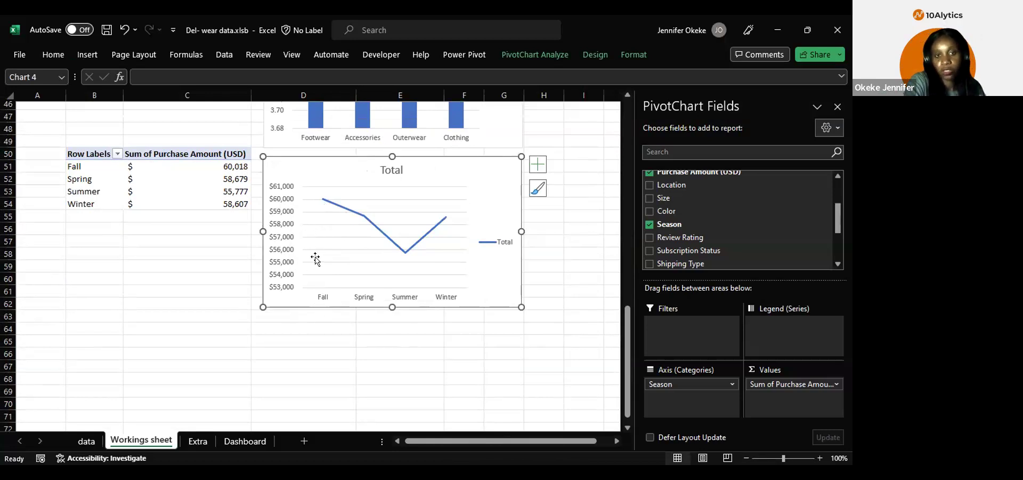
pyautogui.moveTo(322, 200)
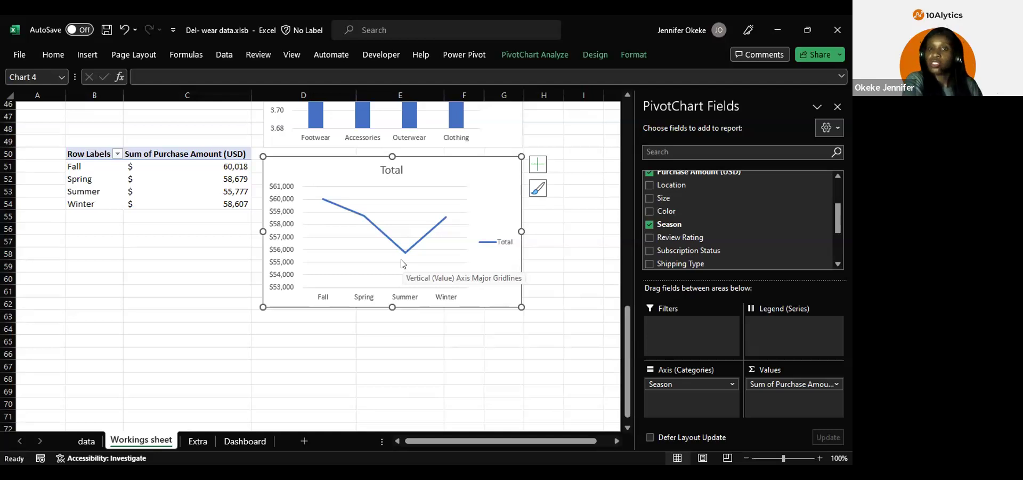
pyautogui.scroll(2, 403, 264)
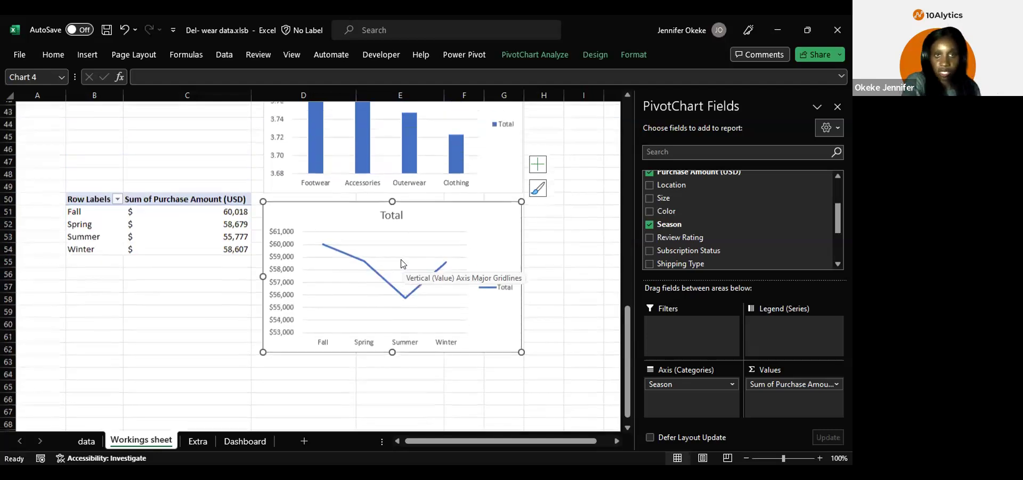
pyautogui.scroll(-2, 400, 261)
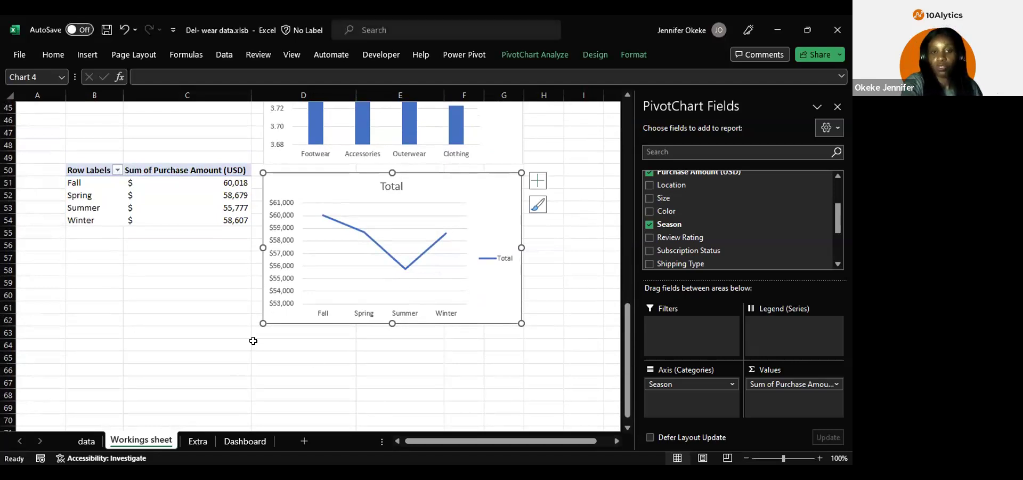
pyautogui.click(329, 352)
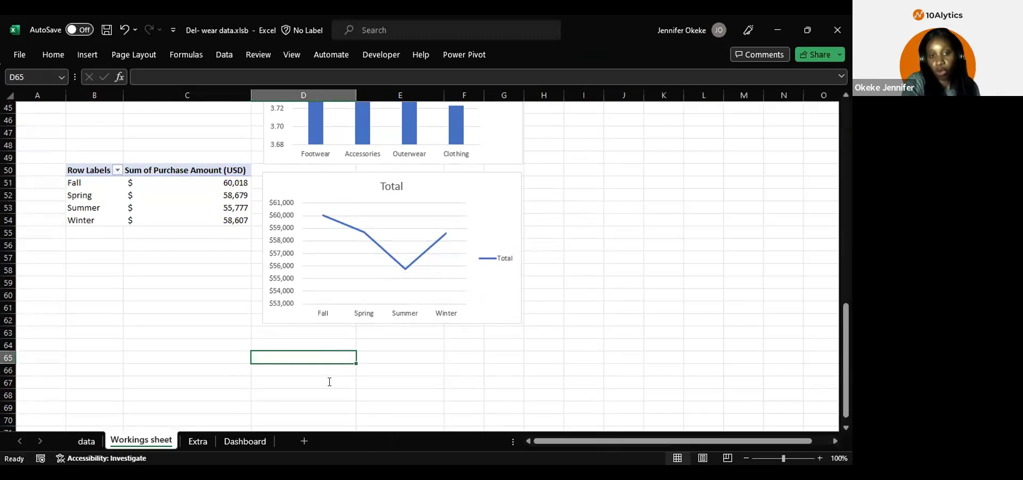
# Step: Check the next key insight in the slides, copy the season PivotTable in B50:C54 and paste it at B64
pyautogui.hotkey('alt', 'Tab')
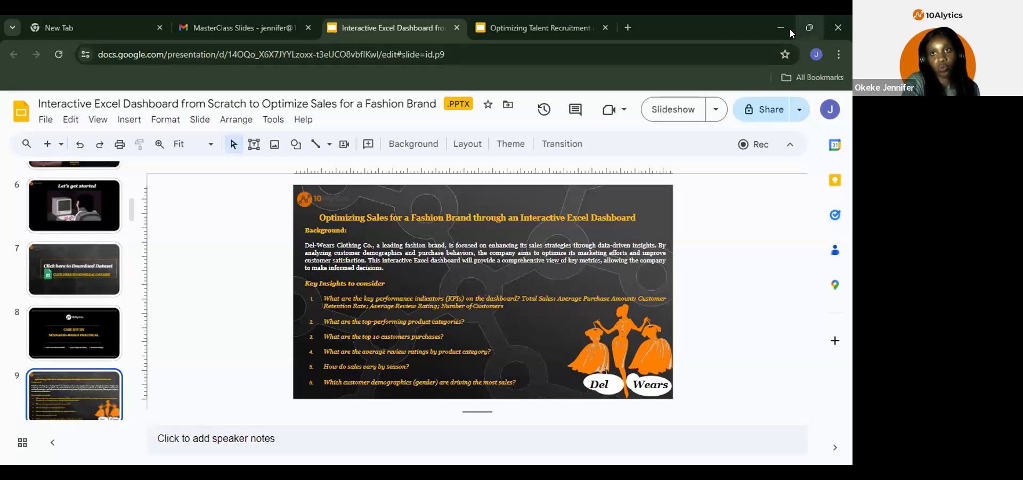
pyautogui.hotkey('alt', 'Tab')
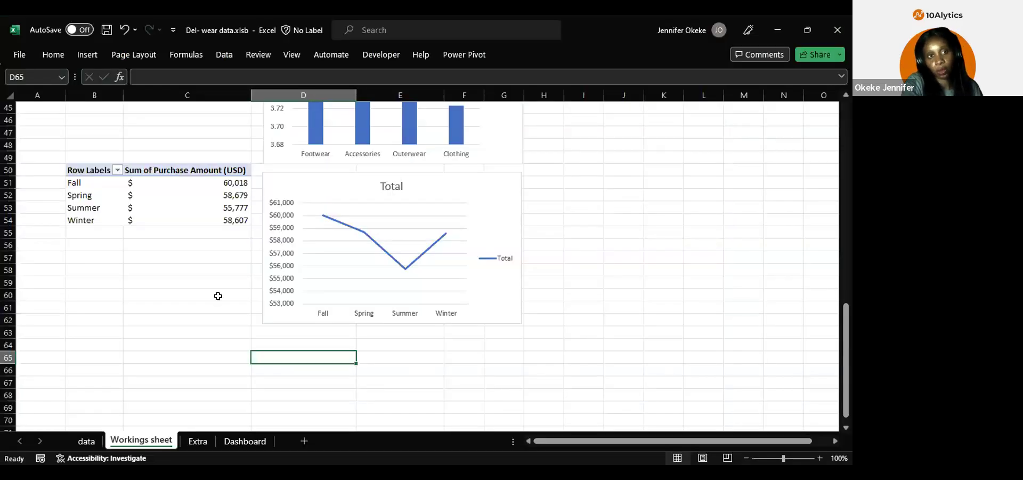
pyautogui.moveTo(84, 172); pyautogui.dragTo(206, 220)
pyautogui.hotkey('ctrl', 'c')
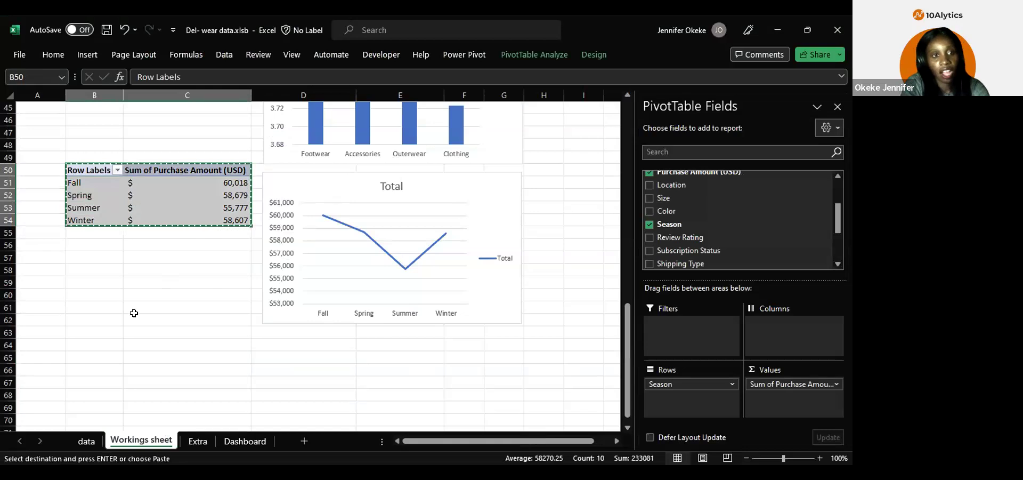
pyautogui.click(84, 343)
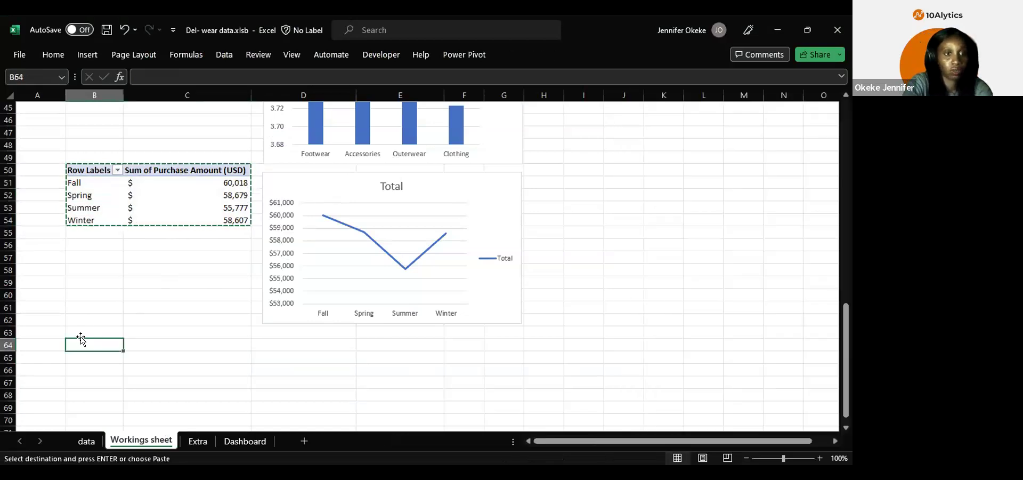
pyautogui.hotkey('ctrl', 'v')
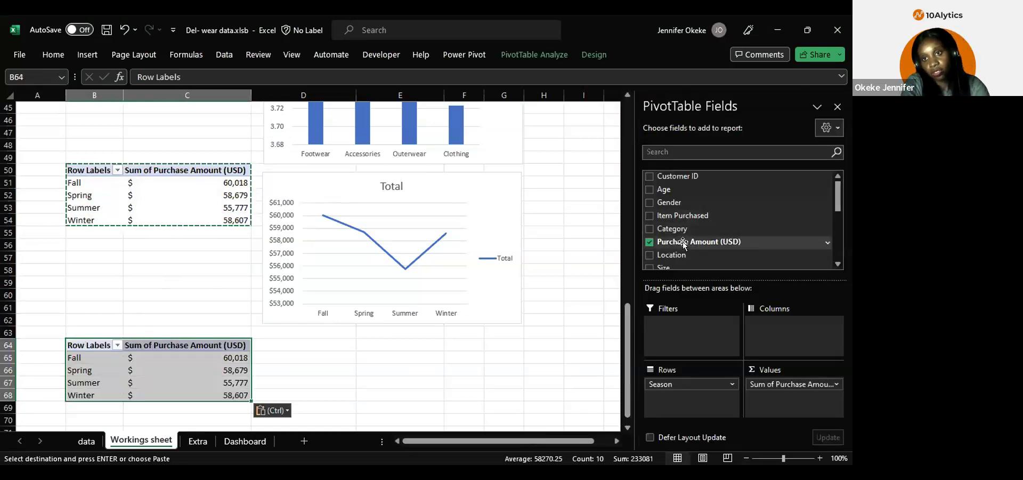
# Step: Replace Season with Gender in the rows of the PivotTable at B64
pyautogui.scroll(-2, 698, 246)
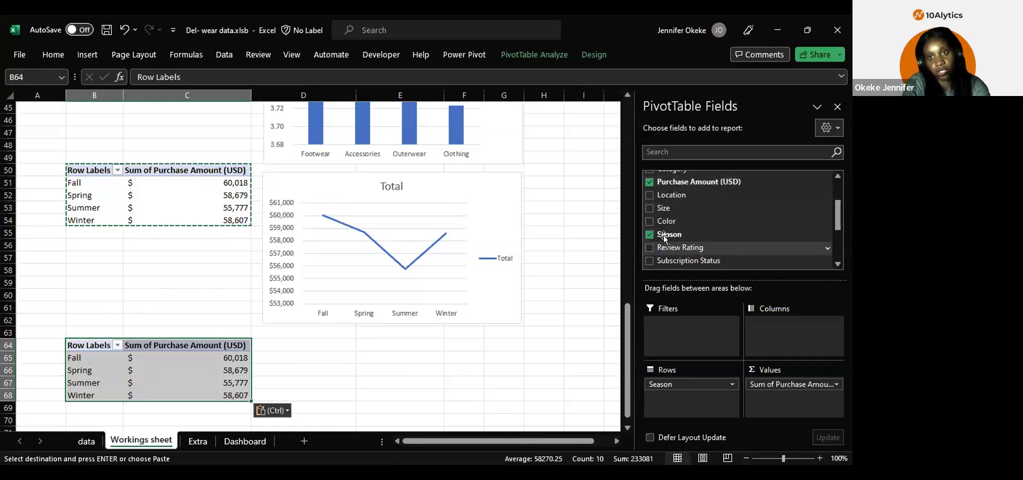
pyautogui.click(650, 234)
pyautogui.scroll(2, 720, 214)
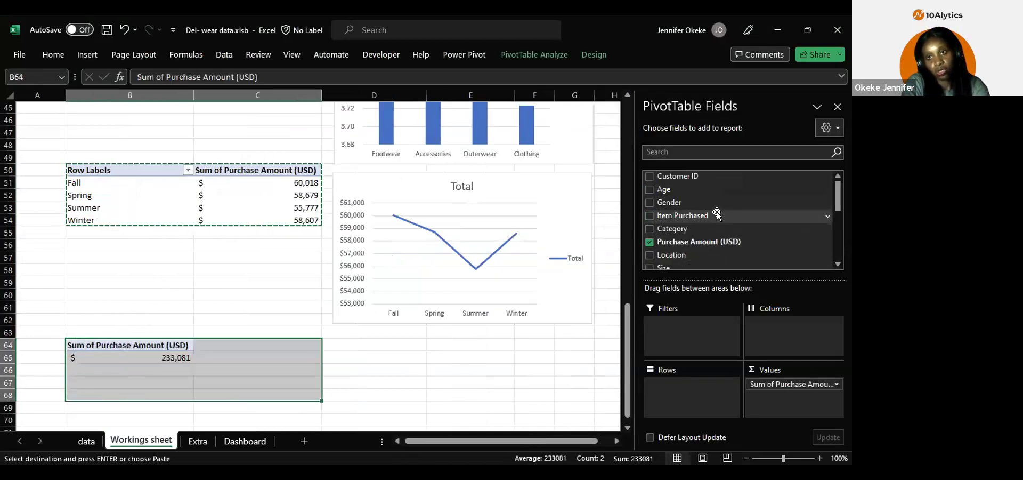
pyautogui.moveTo(677, 205); pyautogui.dragTo(693, 388)
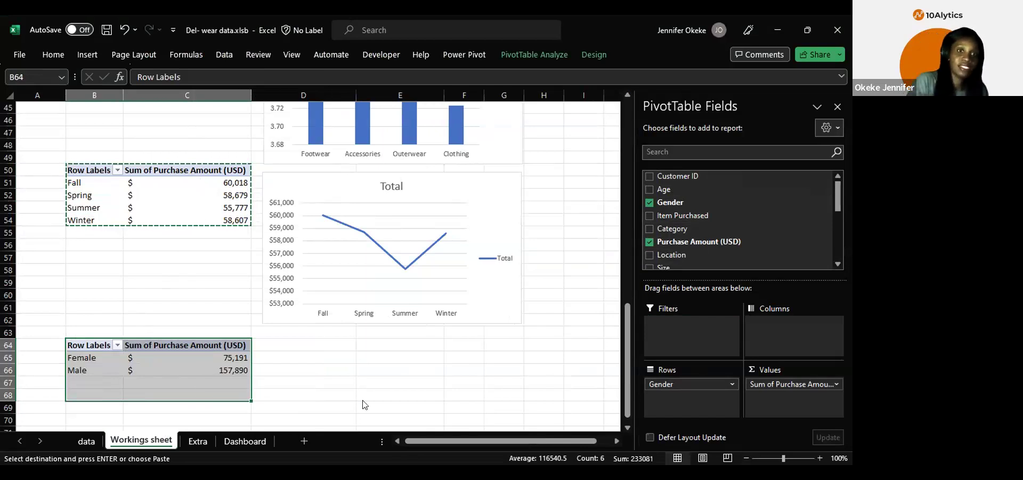
pyautogui.hotkey('alt', 'Tab')
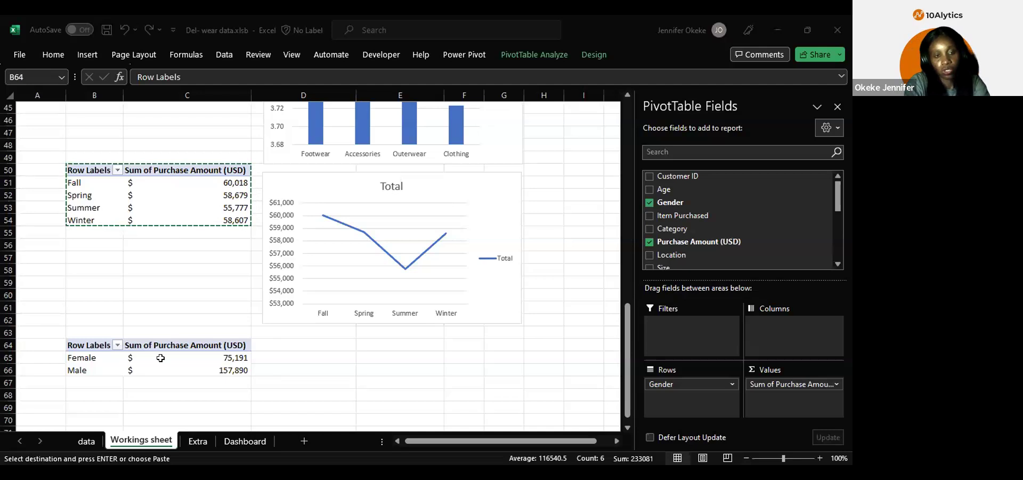
pyautogui.moveTo(160, 357)
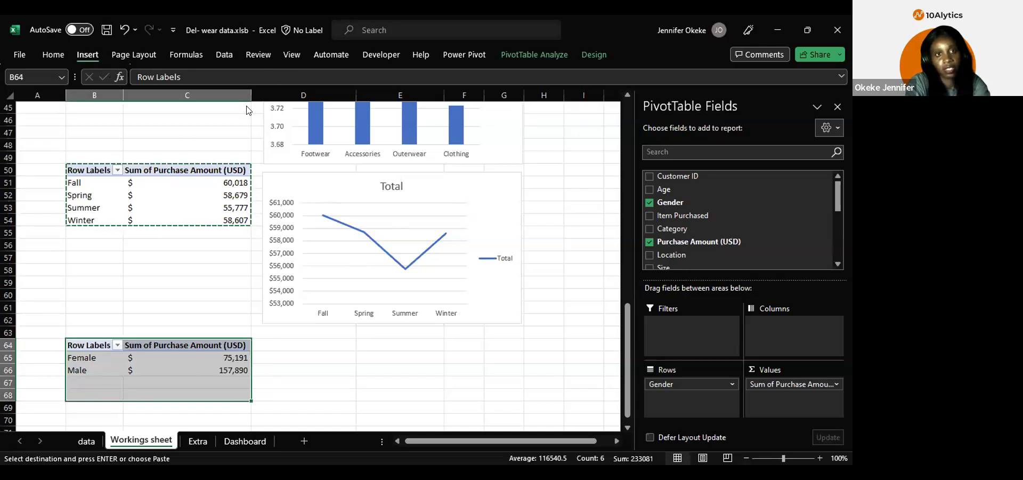
# Step: Insert a doughnut PivotChart from the gender PivotTable at B64
pyautogui.click(87, 55)
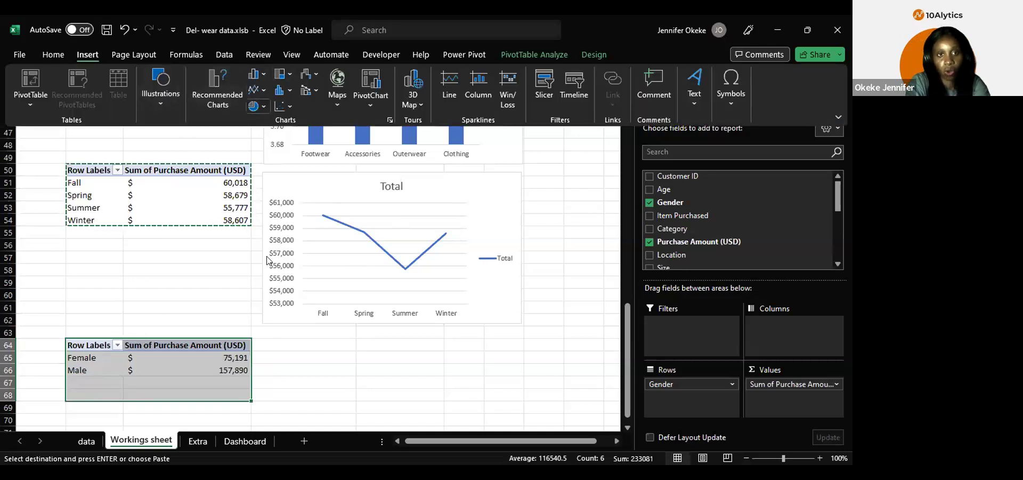
pyautogui.click(256, 106)
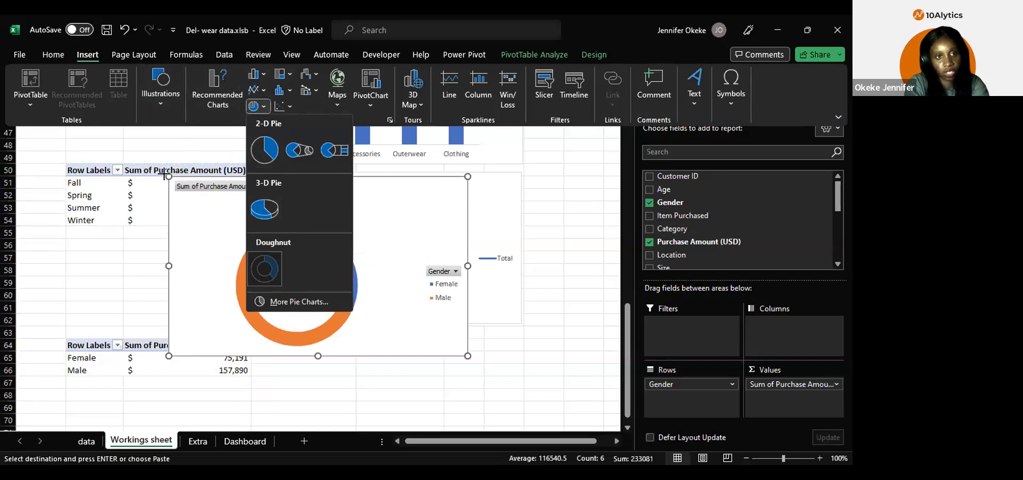
pyautogui.click(267, 258)
# Step: Shrink the gender doughnut chart, shift its title toward the right and place the chart beside its PivotTable, over about D64:F72
pyautogui.moveTo(169, 177); pyautogui.dragTo(270, 254)
pyautogui.click(368, 283)
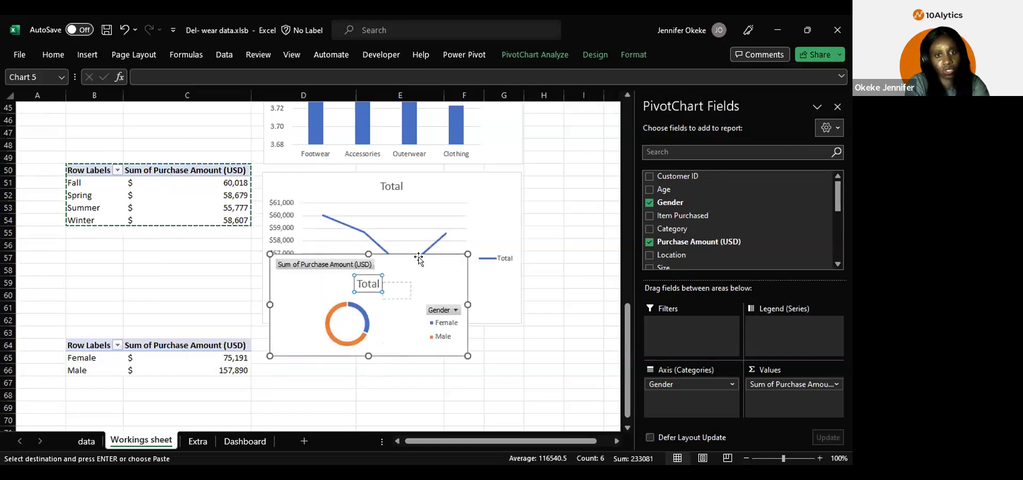
pyautogui.moveTo(373, 283); pyautogui.dragTo(402, 290)
pyautogui.moveTo(415, 261); pyautogui.dragTo(416, 351)
pyautogui.scroll(-2, 416, 352)
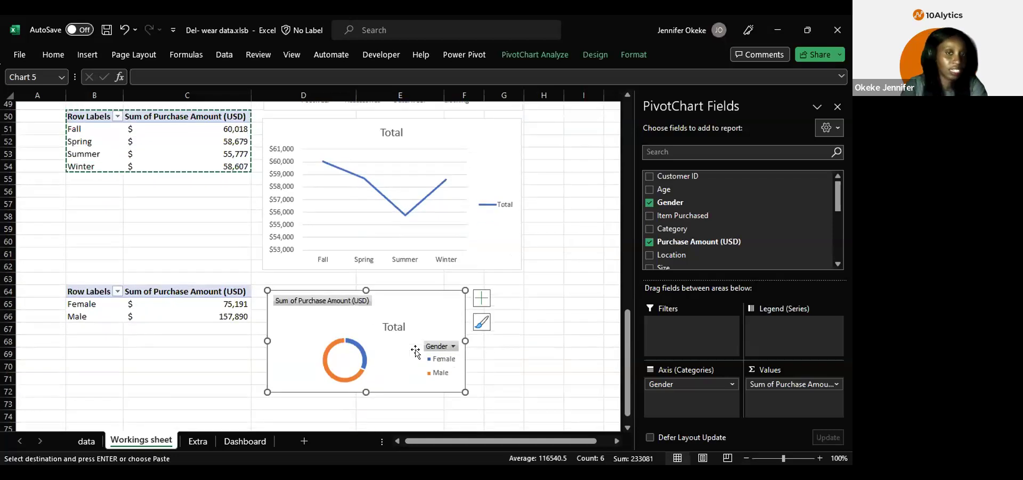
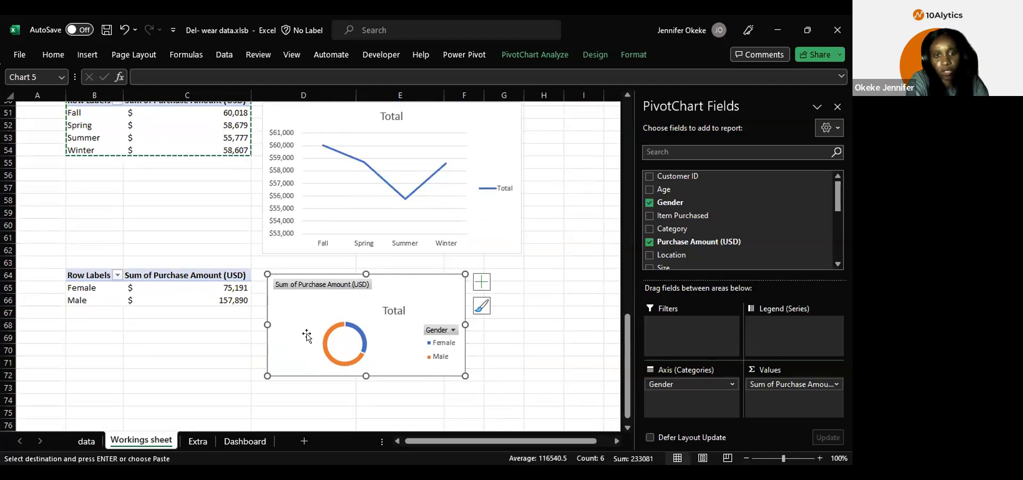
# Step: Hide all field buttons on the gender doughnut chart
pyautogui.moveTo(357, 343)
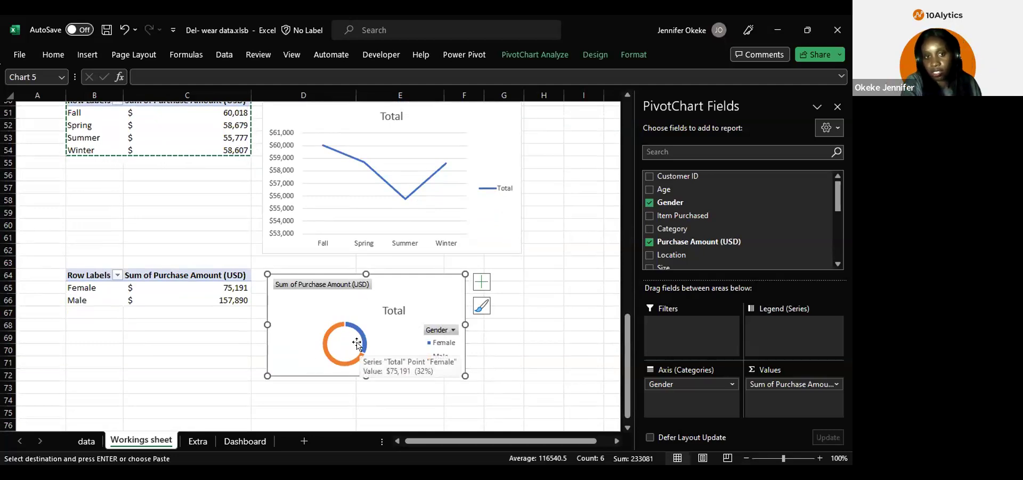
pyautogui.rightClick(345, 284)
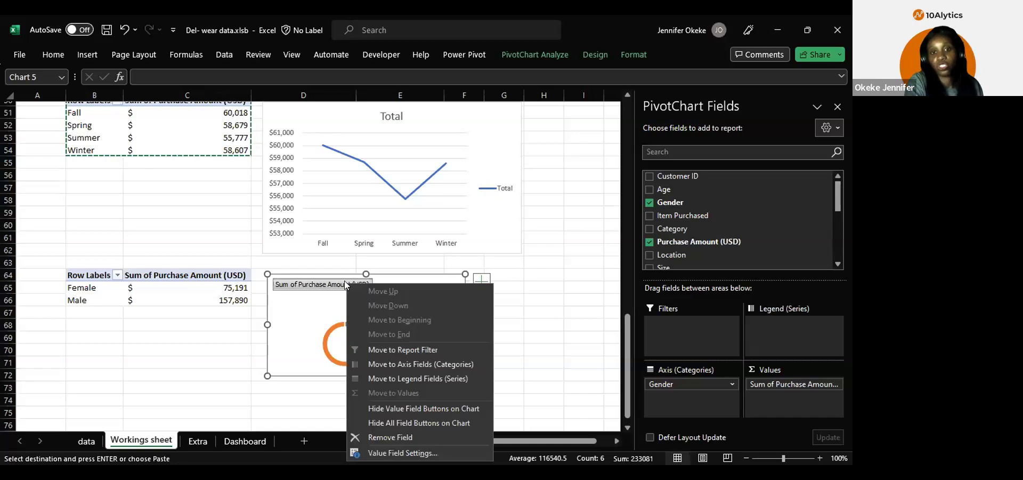
pyautogui.click(384, 422)
pyautogui.click(396, 311)
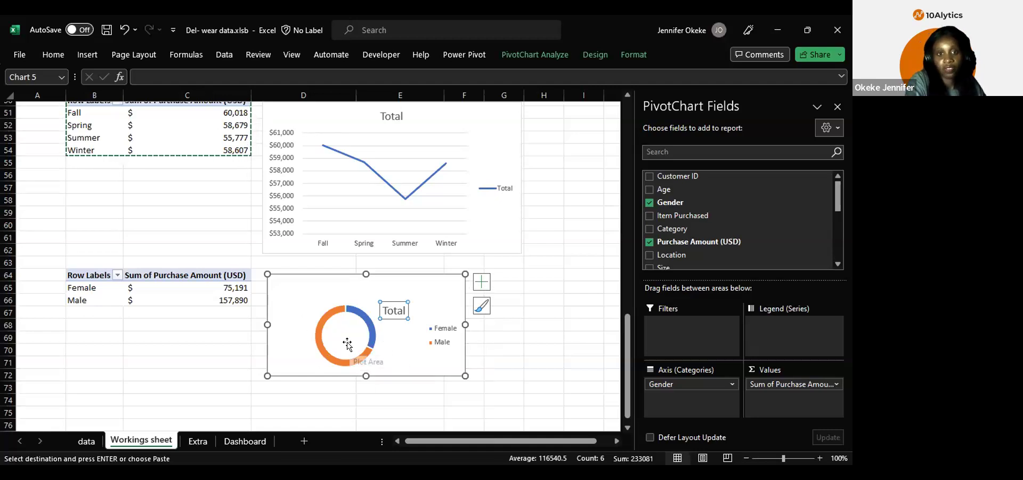
# Step: Review the PivotTables and charts built so far on the Workings sheet
pyautogui.scroll(1, 347, 343)
pyautogui.scroll(11, 347, 344)
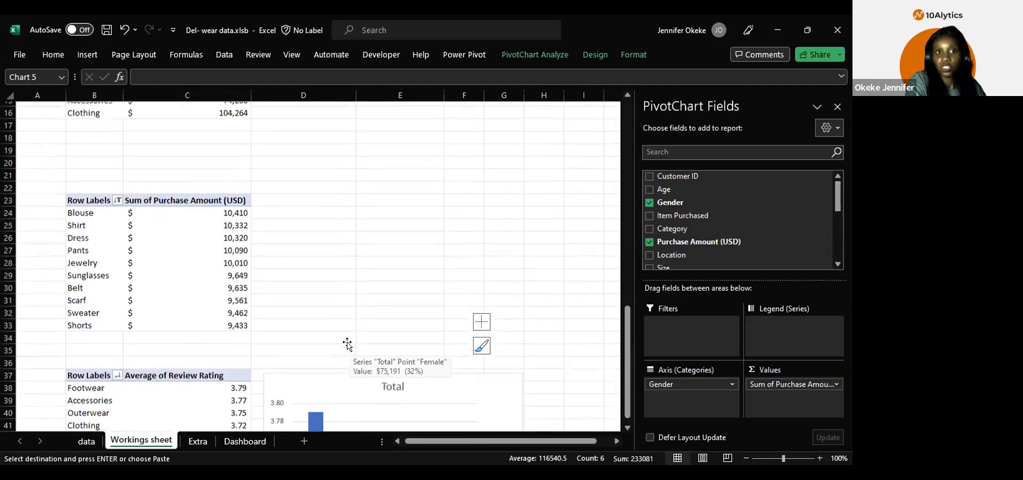
pyautogui.scroll(5, 347, 344)
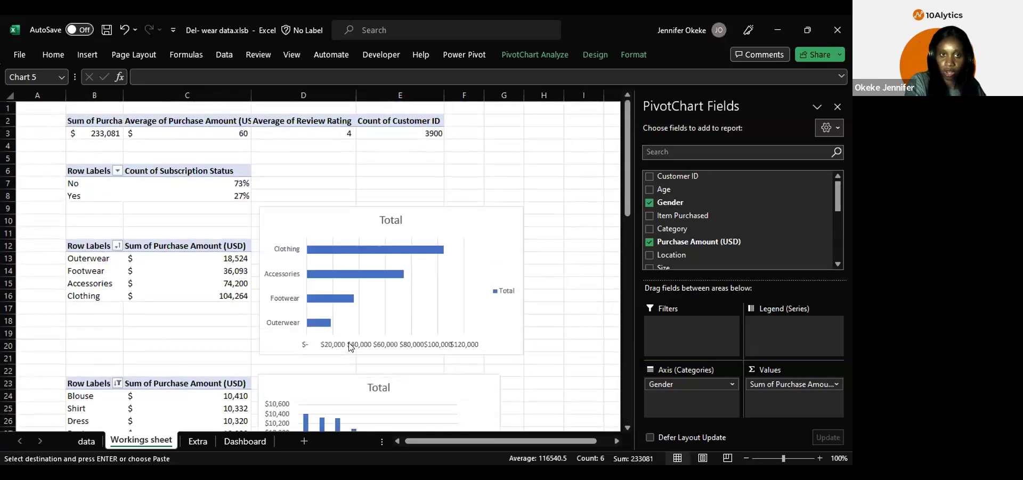
pyautogui.scroll(-4, 349, 345)
pyautogui.scroll(-6, 349, 345)
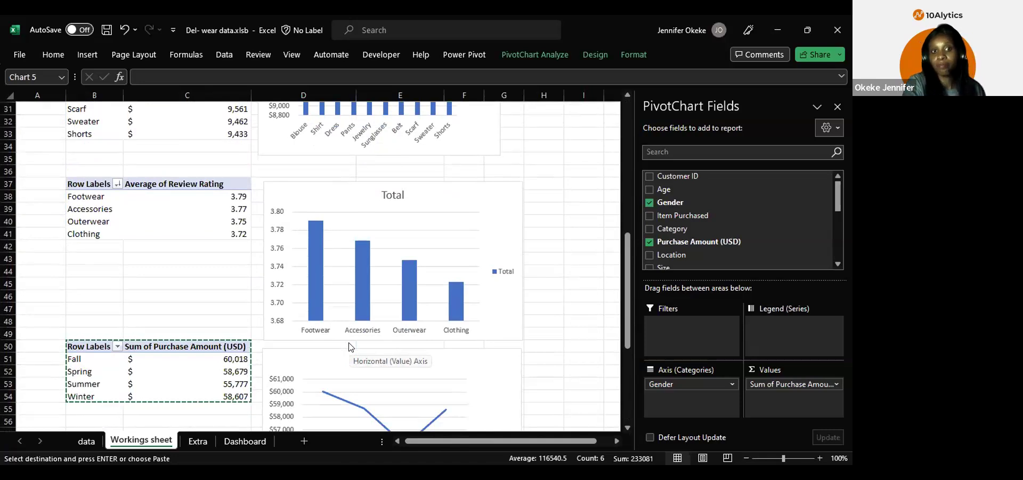
pyautogui.scroll(6, 349, 345)
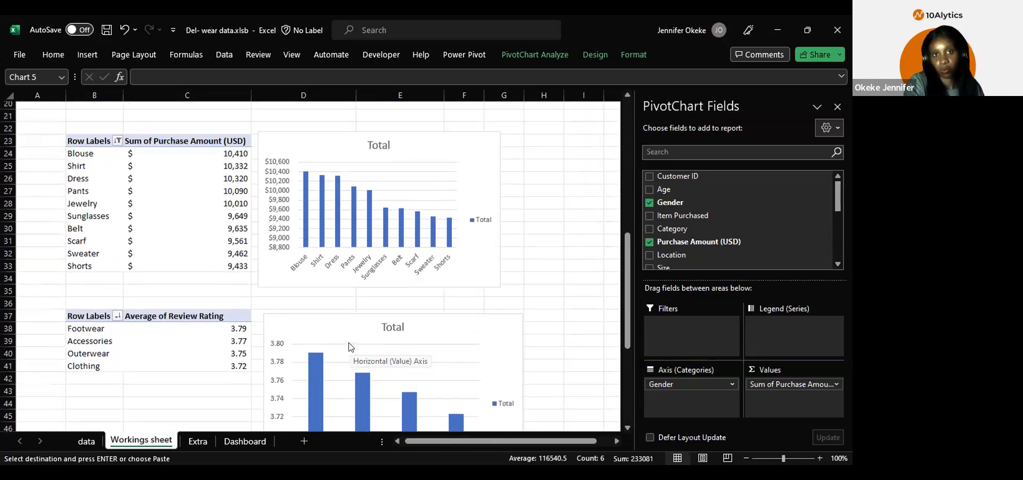
pyautogui.scroll(2, 349, 346)
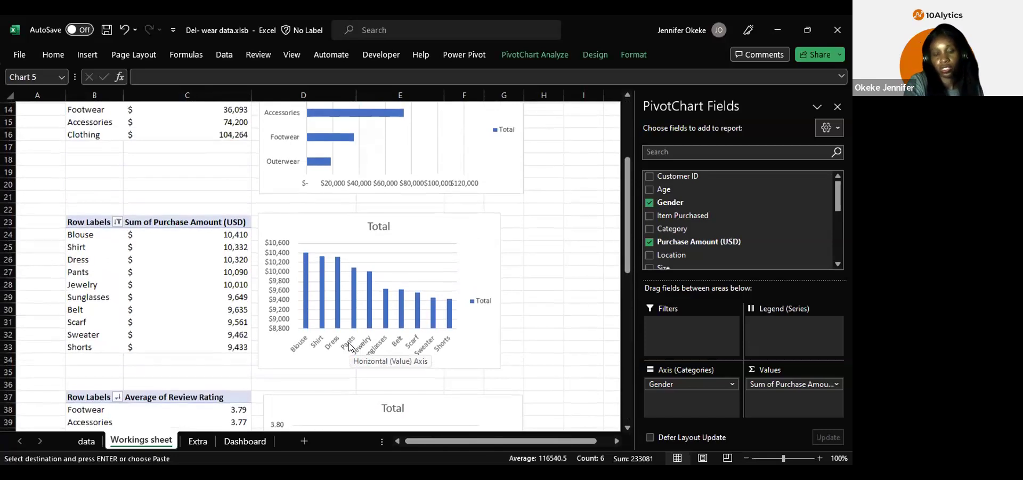
pyautogui.scroll(3, 349, 345)
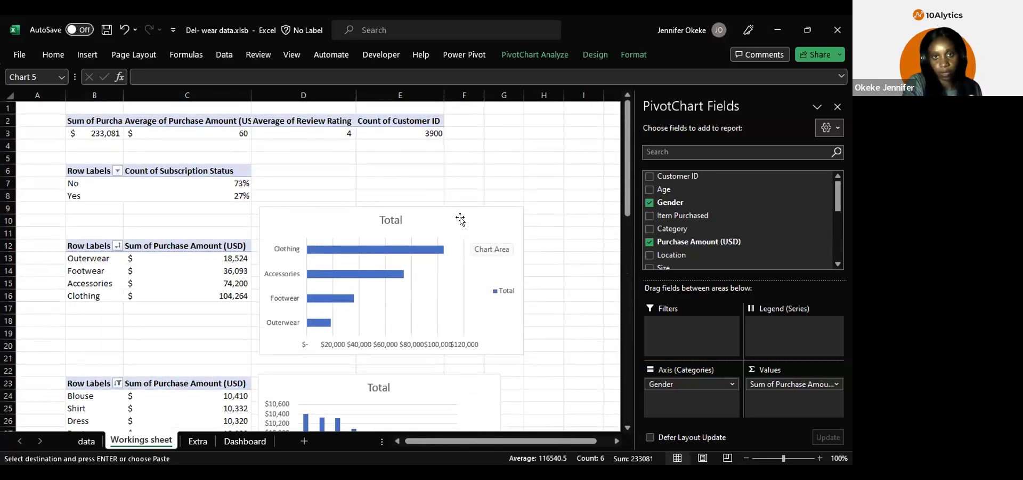
# Step: Select the category, item, review rating, season and gender charts together on the Workings sheet and cut them
pyautogui.click(460, 219)
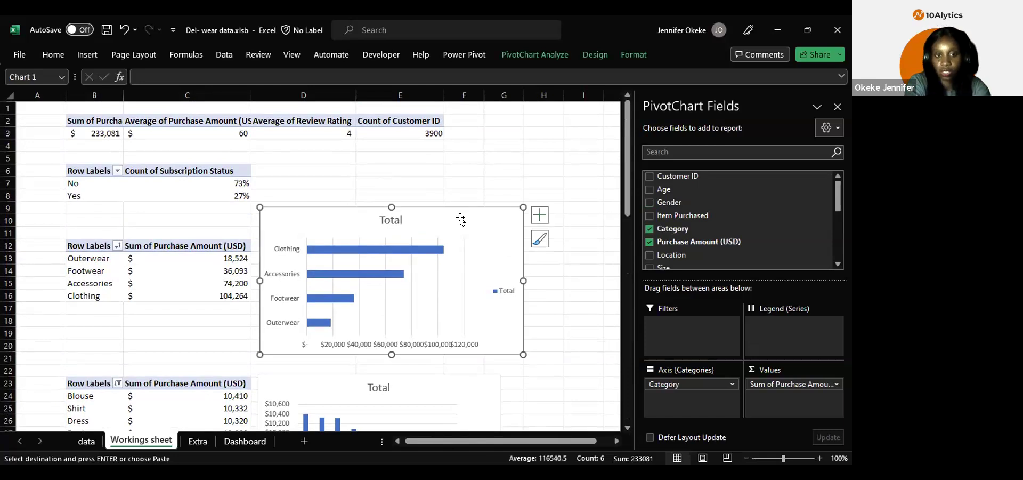
pyautogui.scroll(-7, 460, 216)
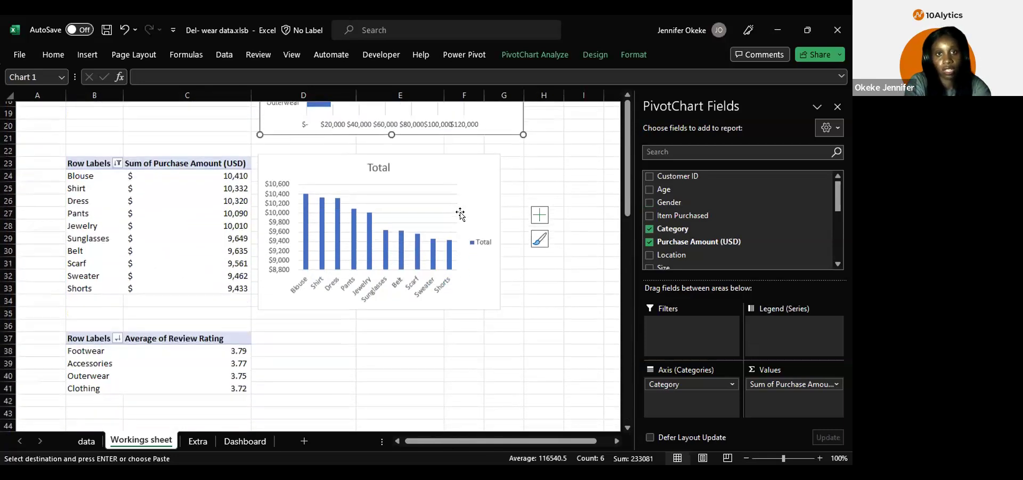
pyautogui.scroll(2, 461, 215)
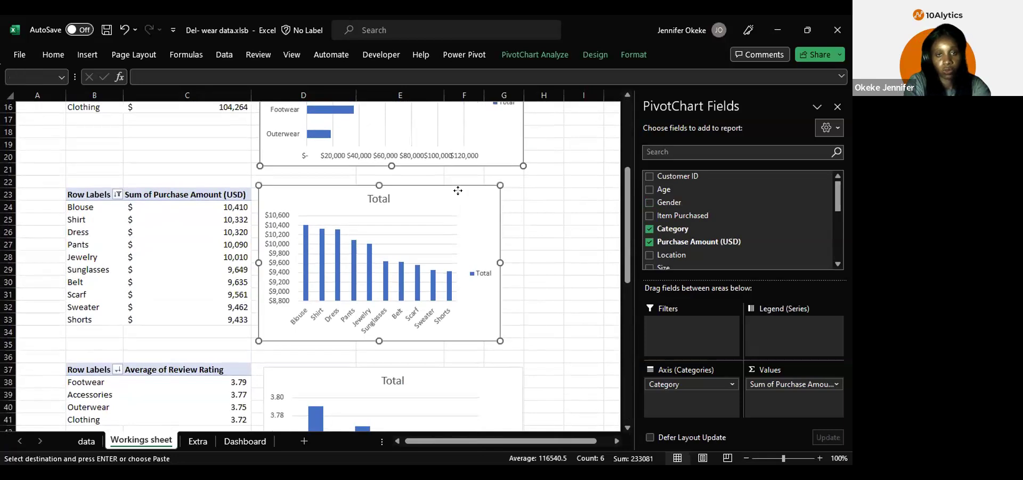
pyautogui.scroll(-2, 458, 190)
pyautogui.click(458, 190)
pyautogui.scroll(-2, 461, 203)
pyautogui.click(478, 222)
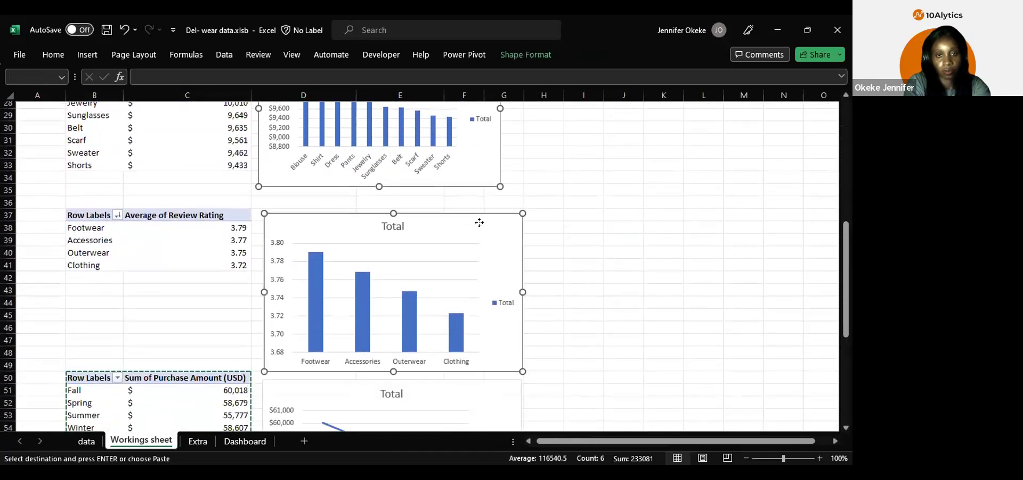
pyautogui.scroll(-3, 478, 229)
pyautogui.click(478, 257)
pyautogui.scroll(-4, 477, 256)
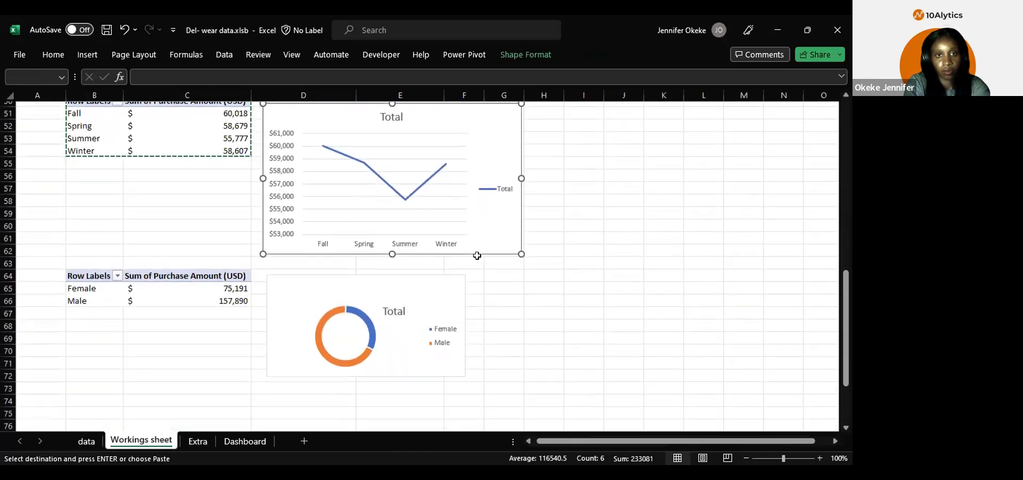
pyautogui.keyDown('ctrl'); pyautogui.click(428, 293); pyautogui.keyUp('ctrl')
pyautogui.press('Escape')
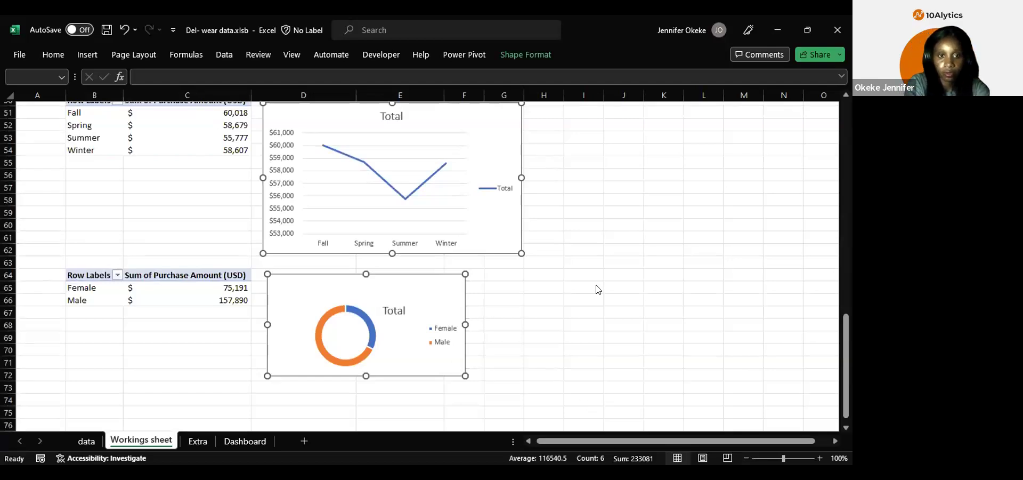
pyautogui.click(228, 442)
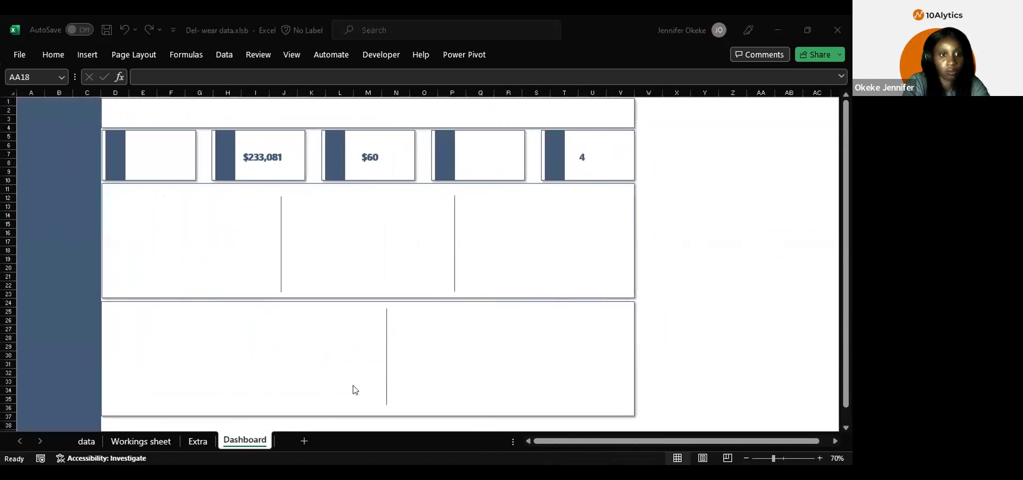
pyautogui.click(139, 440)
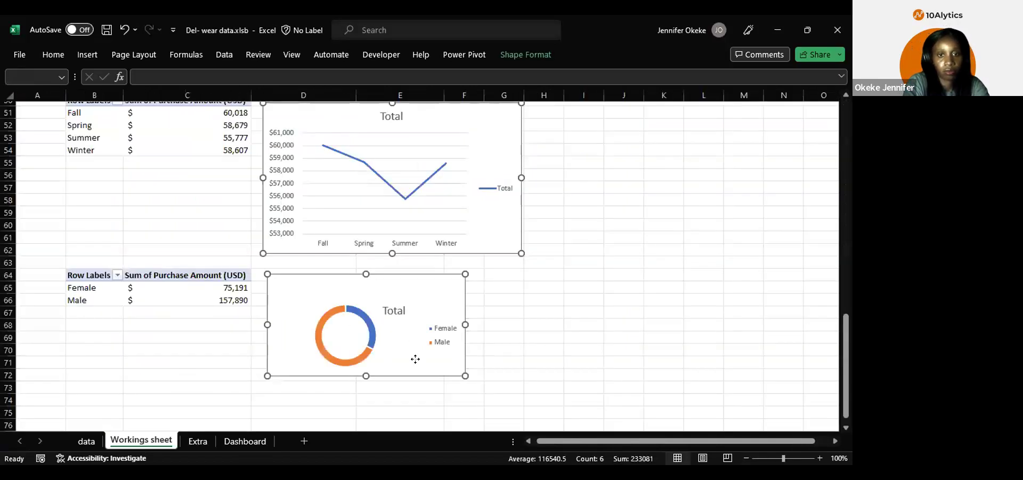
pyautogui.press('Delete')
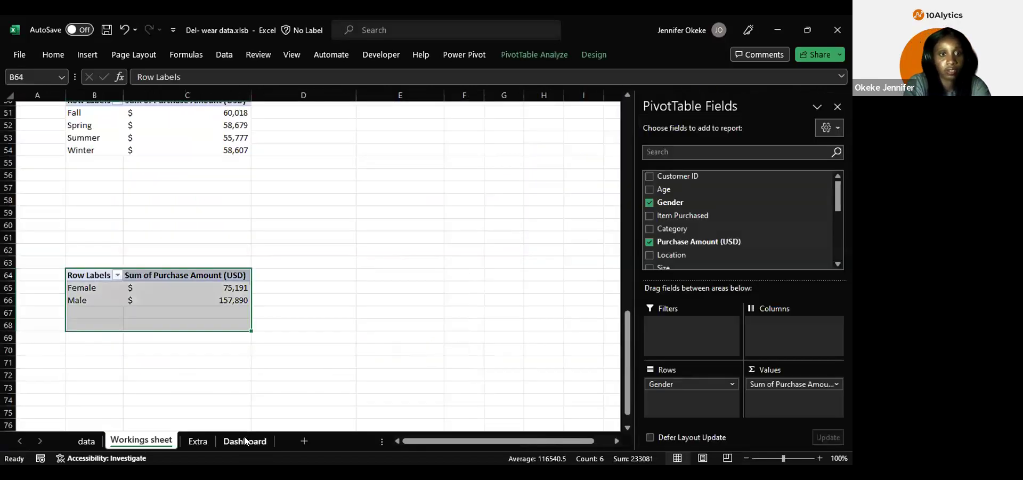
# Step: Paste the cut charts on the Dashboard sheet at AA18, beside the layout, and look over them
pyautogui.click(246, 441)
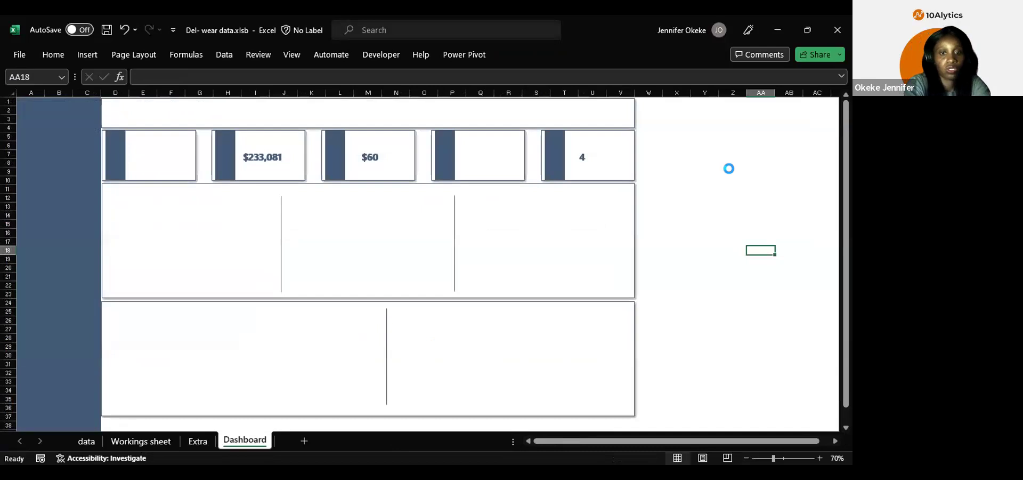
pyautogui.hotkey('ctrl', 'v')
pyautogui.click(691, 340)
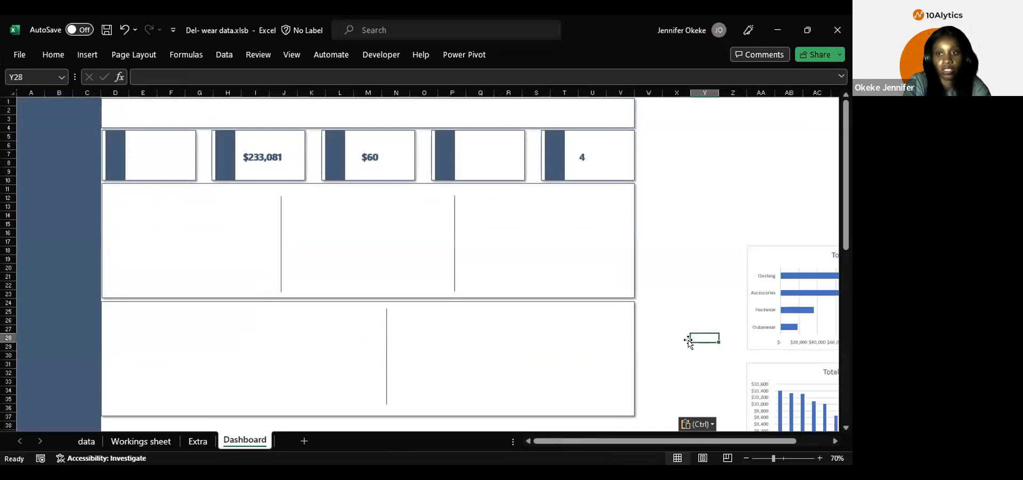
pyautogui.hscroll(5, 689, 340)
pyautogui.scroll(-10, 688, 340)
pyautogui.scroll(10, 689, 342)
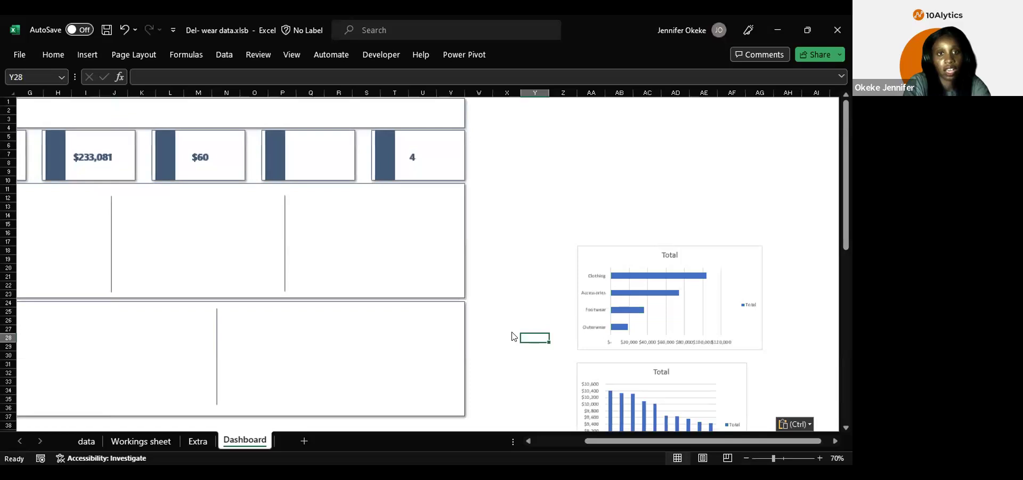
pyautogui.hscroll(-3, 475, 283)
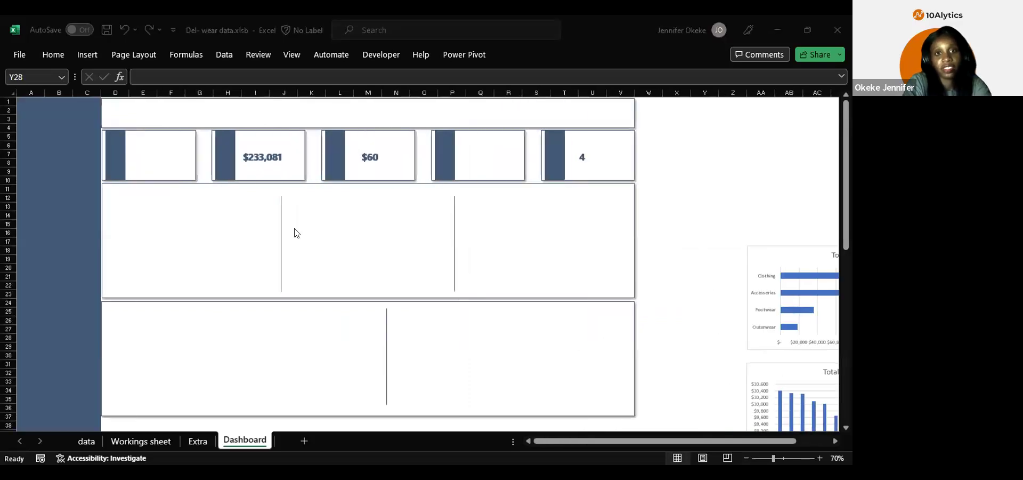
# Step: Delete the $233,081 and $60 text boxes from their cards and move the text box showing 4 into the first card
pyautogui.click(269, 155)
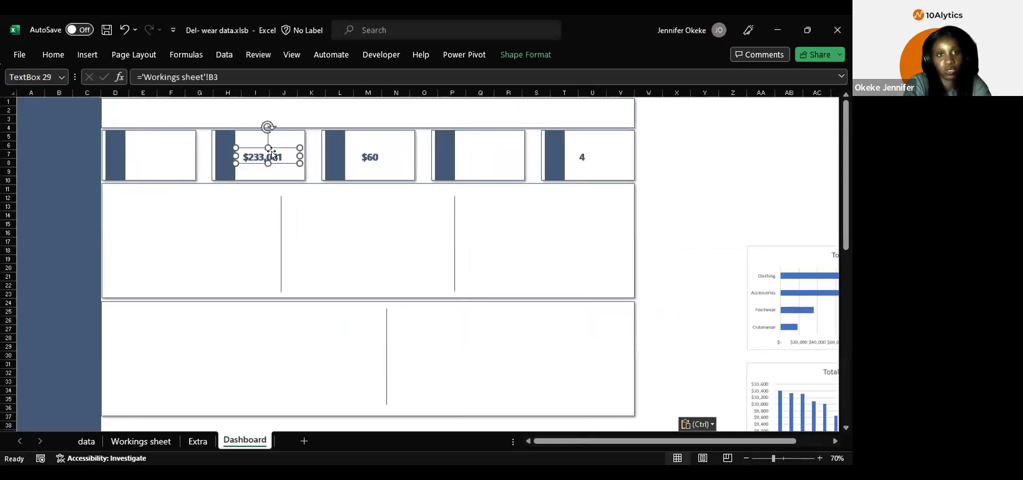
pyautogui.keyDown('ctrl'); pyautogui.click(376, 155); pyautogui.keyUp('ctrl')
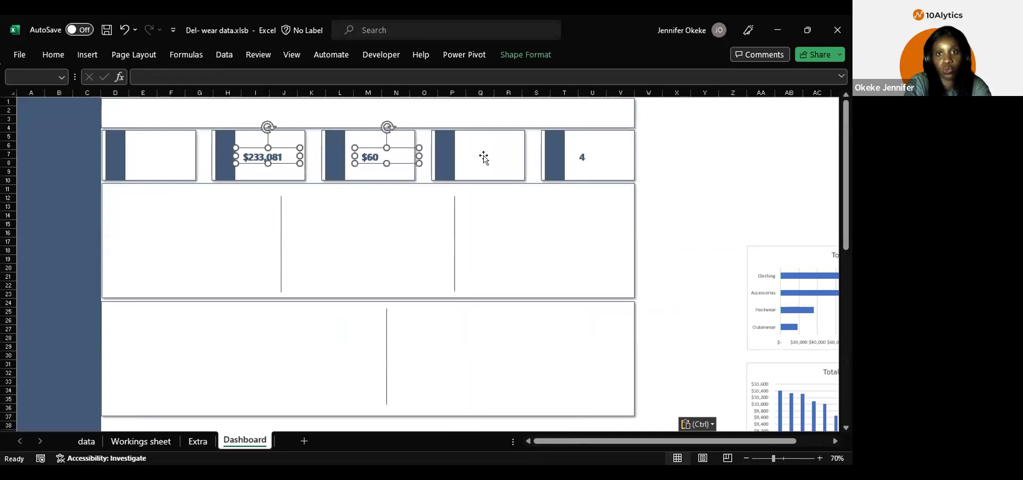
pyautogui.keyDown('ctrl'); pyautogui.click(580, 157); pyautogui.keyUp('ctrl')
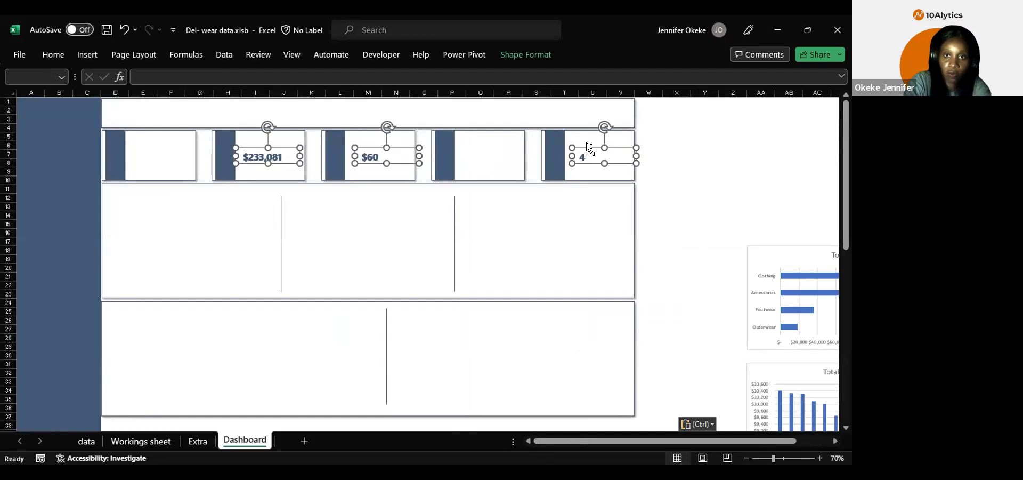
pyautogui.keyDown('ctrl'); pyautogui.click(588, 147); pyautogui.keyUp('ctrl')
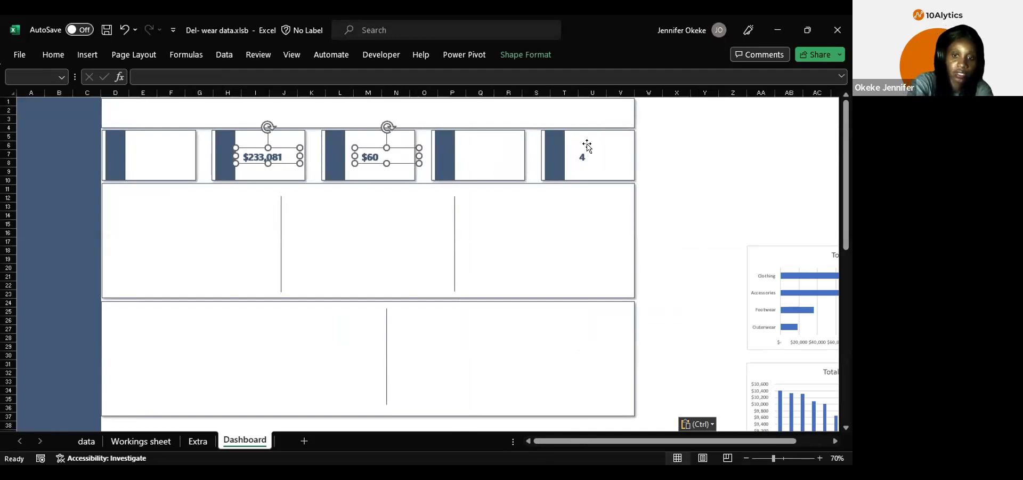
pyautogui.press('Escape')
pyautogui.click(574, 150)
pyautogui.moveTo(575, 150); pyautogui.dragTo(146, 156)
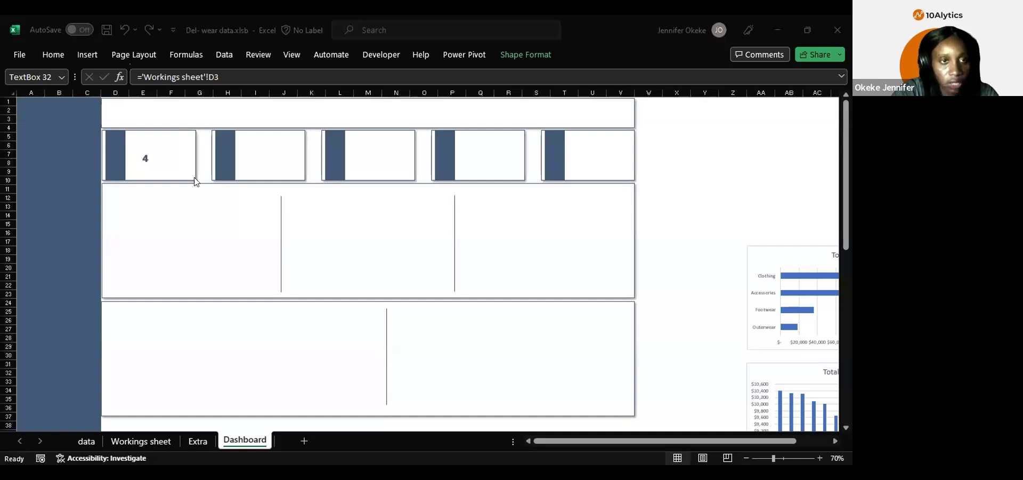
# Step: Draw a wide text box across the header banner of the dashboard, over about columns D to T
pyautogui.click(83, 55)
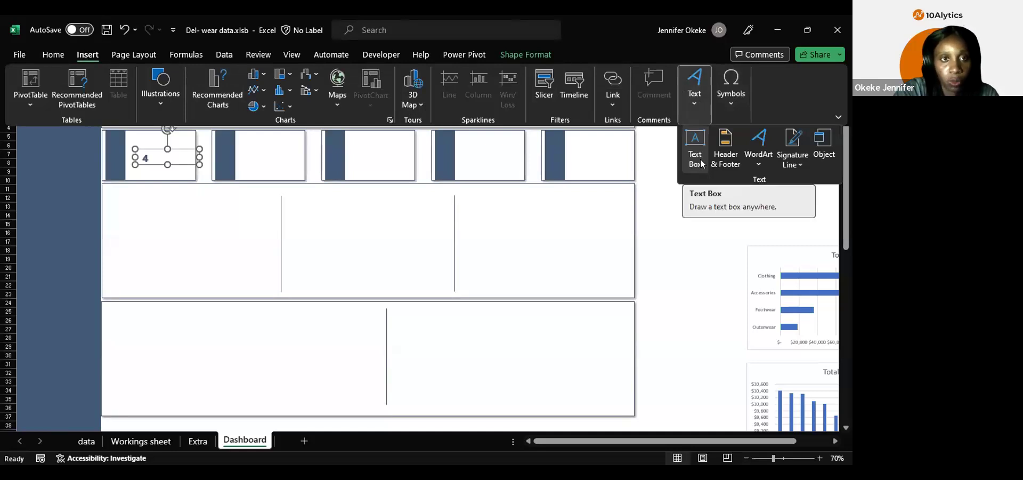
pyautogui.click(702, 163)
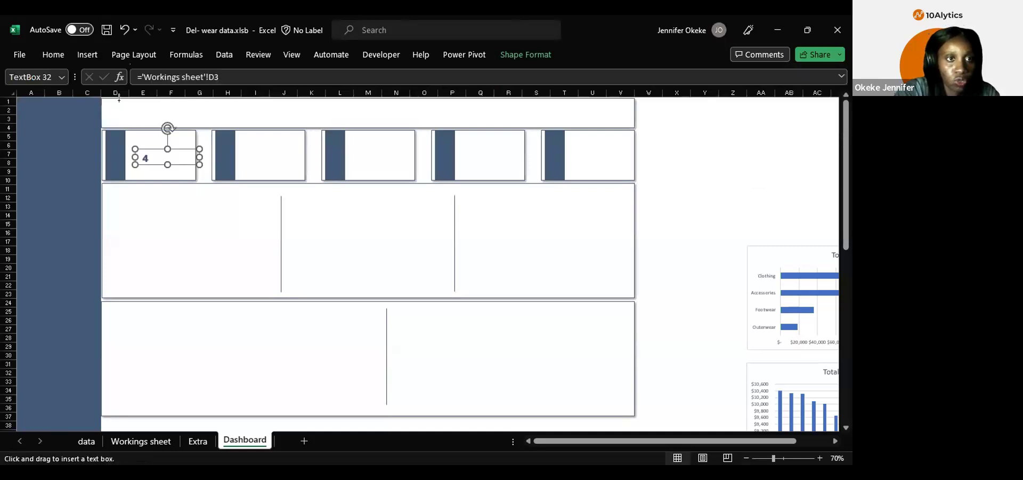
pyautogui.moveTo(121, 105); pyautogui.dragTo(578, 122)
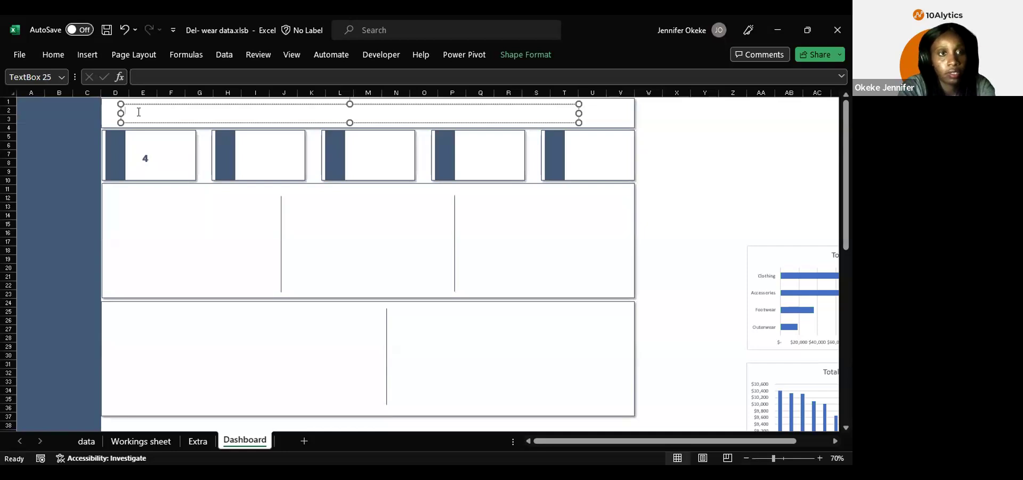
# Step: Enter the title "Del-Wear: Comprehensive Sales Dashboard" in the header text box
pyautogui.write('l')
pyautogui.write('-W')
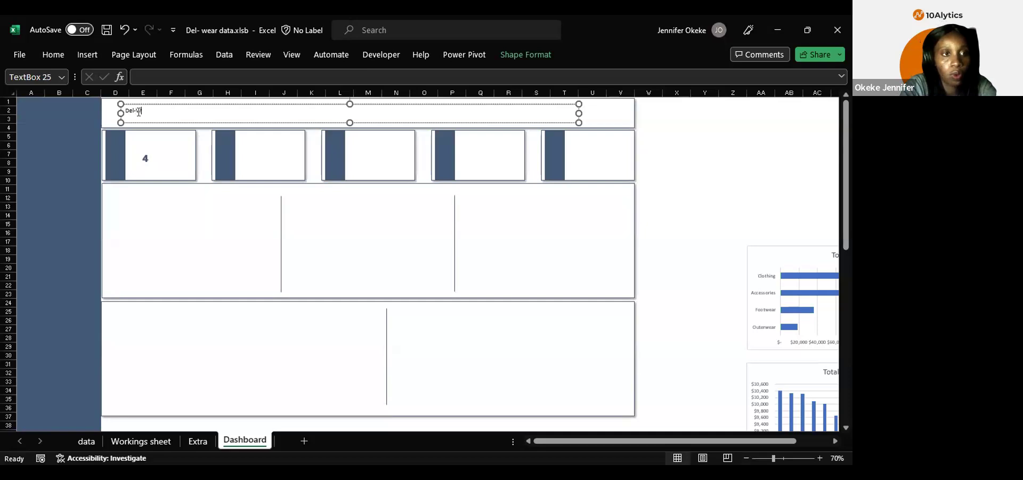
pyautogui.write('ear')
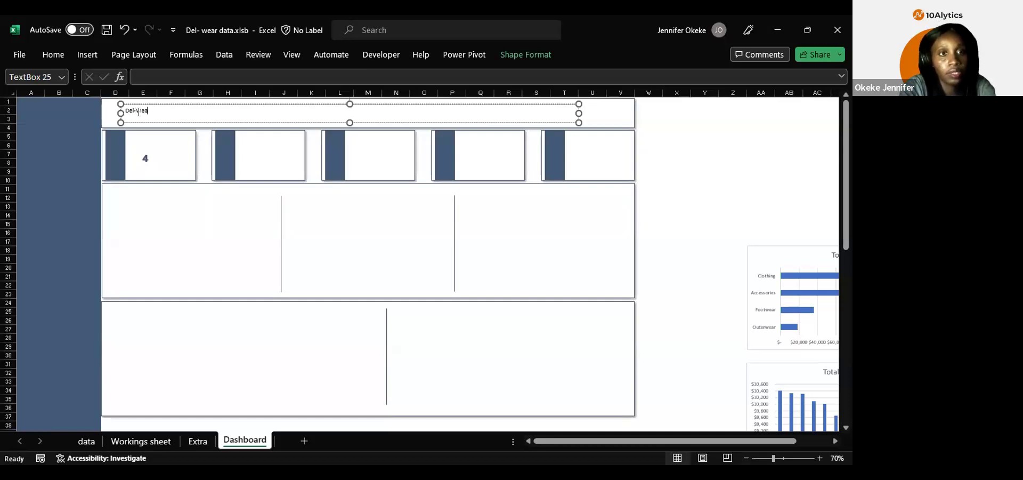
pyautogui.write(': C')
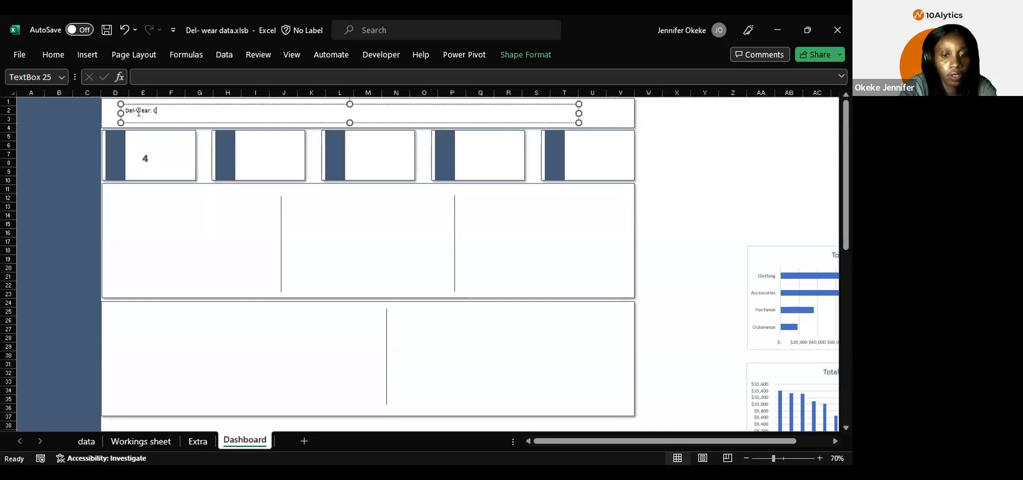
pyautogui.write('omprehensive')
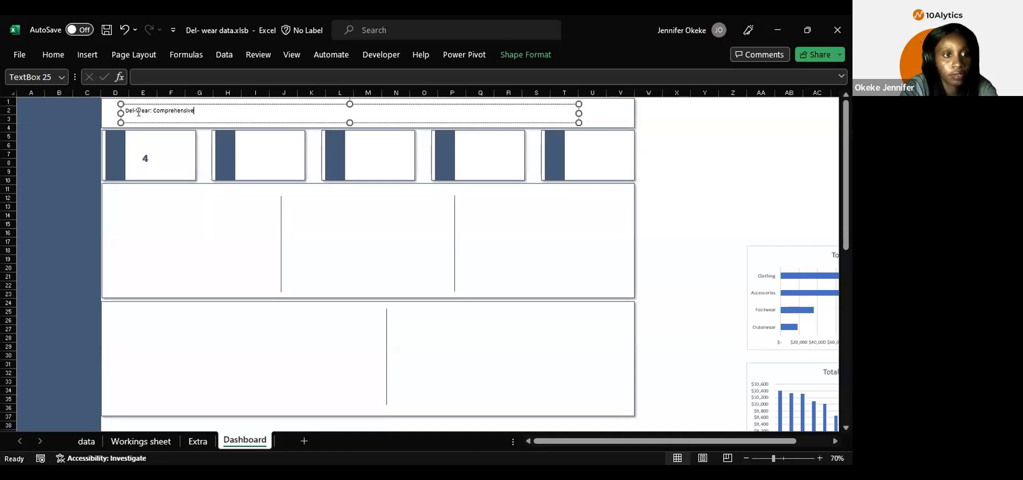
pyautogui.press('BackSpace')
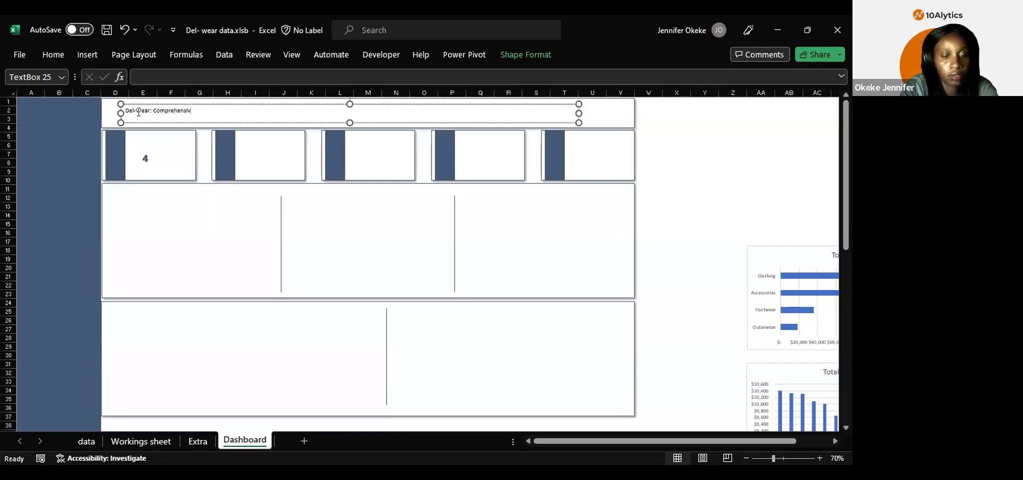
pyautogui.press('BackSpace')
pyautogui.press('BackSpace')
pyautogui.write('ive Saloes')
pyautogui.press('BackSpace')
pyautogui.press('BackSpace')
pyautogui.press('BackSpace')
pyautogui.press('BackSpace')
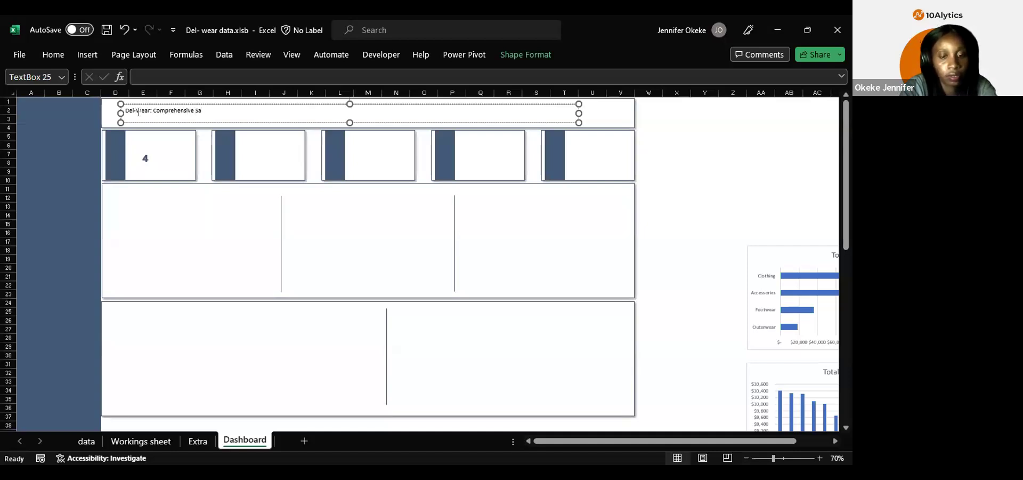
pyautogui.write('les Dashbaoard')
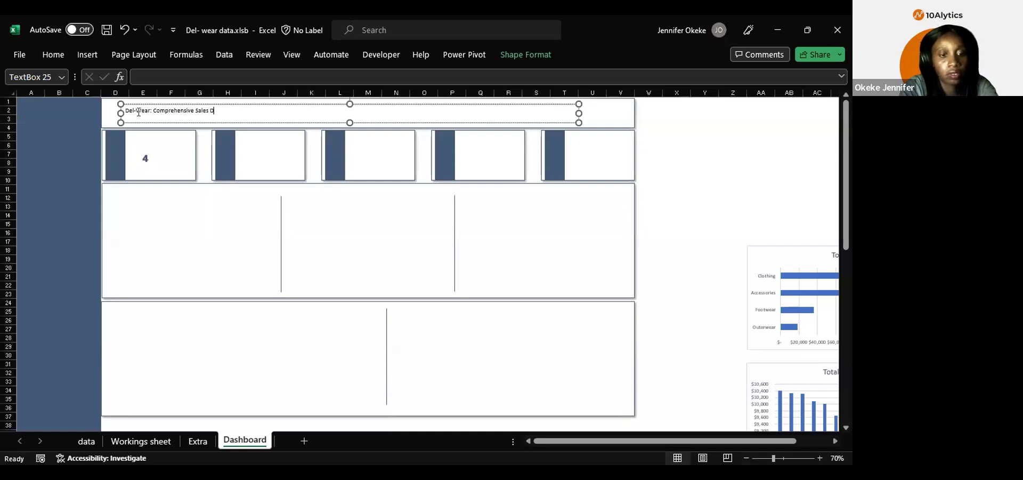
pyautogui.press('BackSpace')
pyautogui.press('BackSpace')
pyautogui.press('BackSpace')
pyautogui.press('BackSpace')
pyautogui.press('BackSpace')
pyautogui.write('oard')
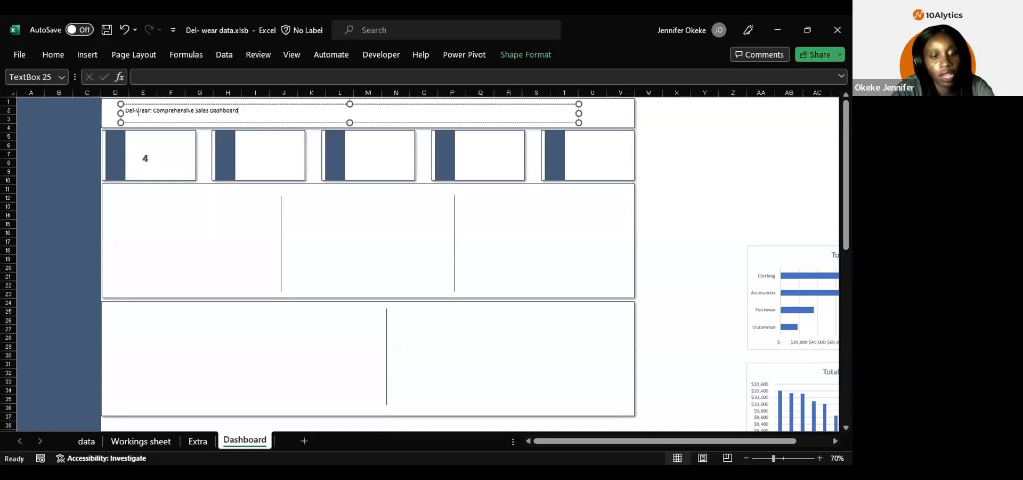
# Step: Format the whole dashboard title in the ADLaM Display font at size 23
pyautogui.hotkey('ctrl', 'a')
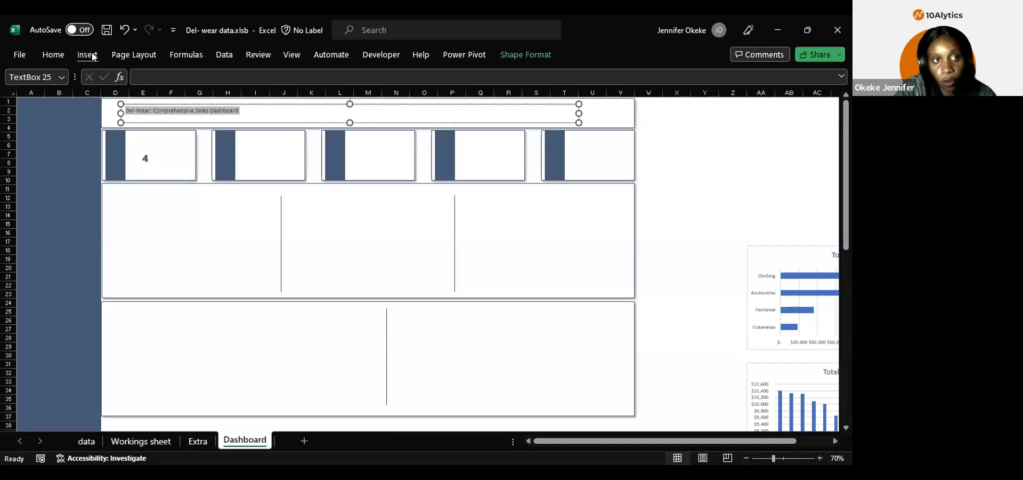
pyautogui.click(50, 59)
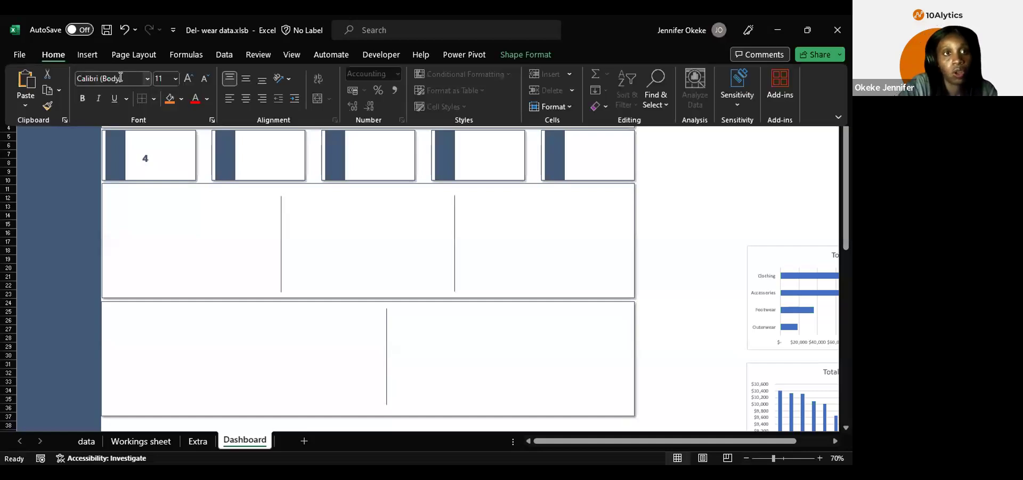
pyautogui.click(120, 77)
pyautogui.write('AD')
pyautogui.press('Return')
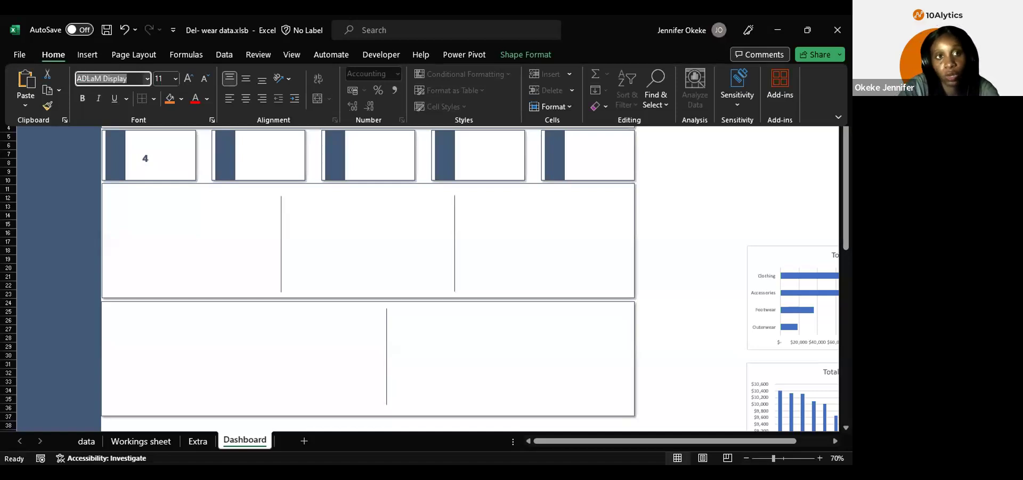
pyautogui.click(162, 78)
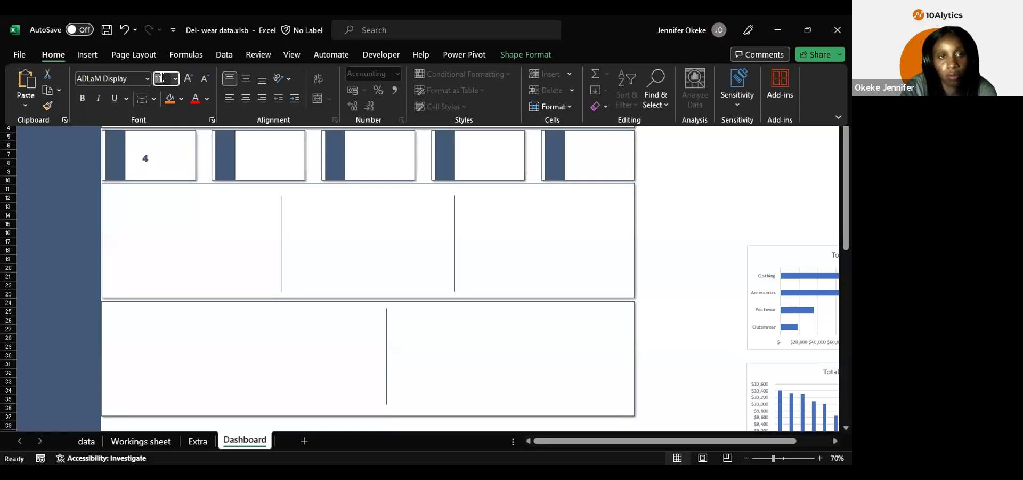
pyautogui.write('23')
pyautogui.press('Return')
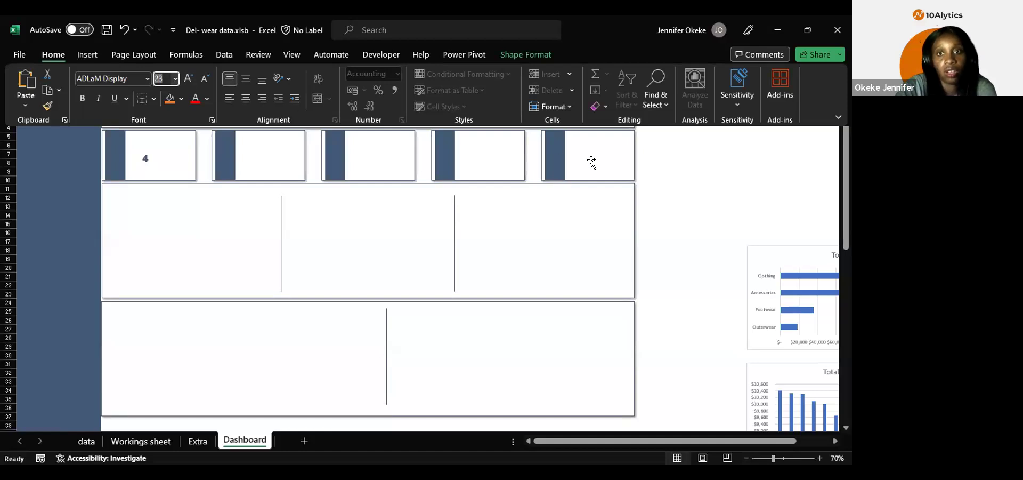
pyautogui.press('Escape')
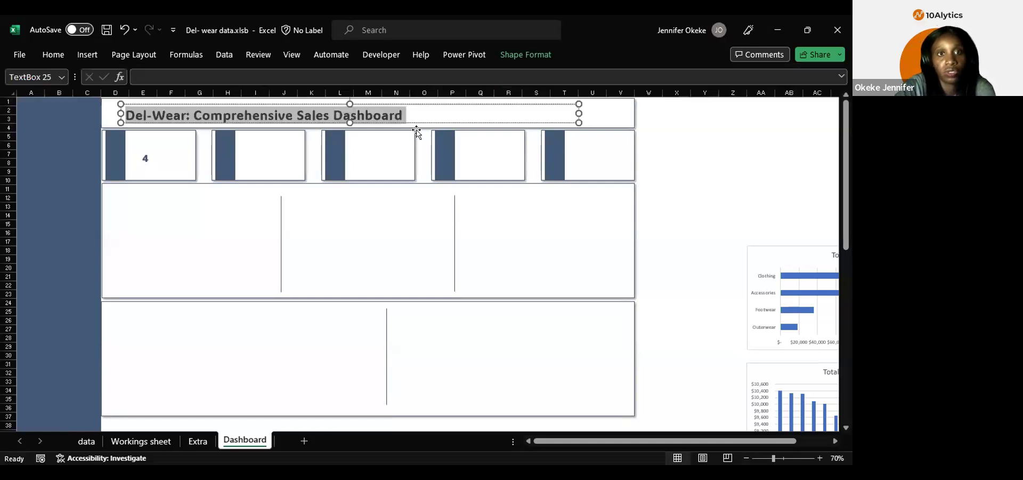
# Step: Colour the title text with the recently used dark slate blue and shift its text box slightly to the right
pyautogui.click(59, 48)
pyautogui.click(208, 99)
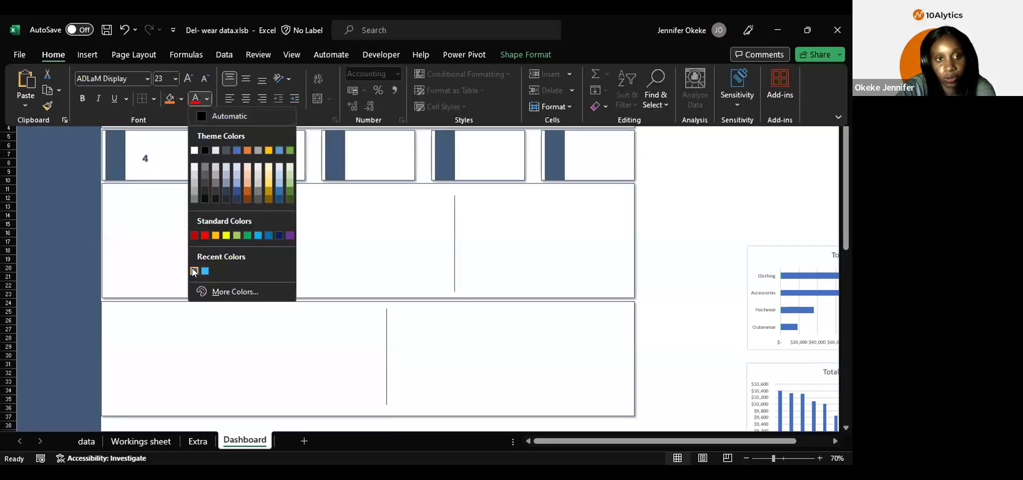
pyautogui.click(195, 271)
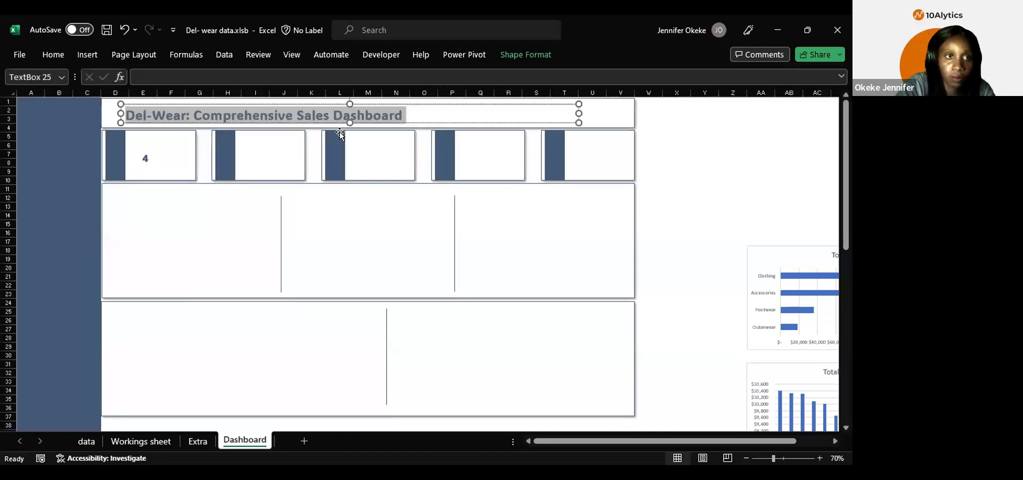
pyautogui.moveTo(234, 102); pyautogui.dragTo(242, 102)
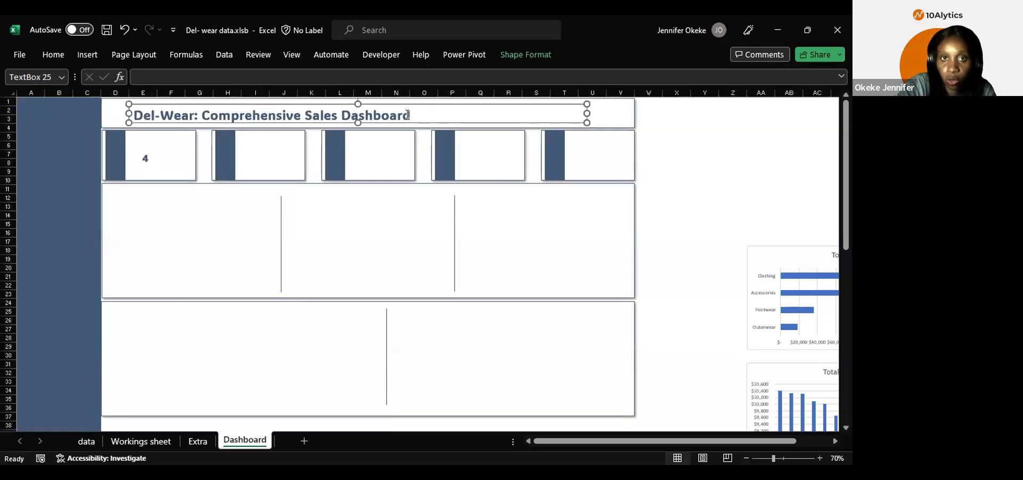
# Step: Remove the fill and the outline from the title text box
pyautogui.click(516, 55)
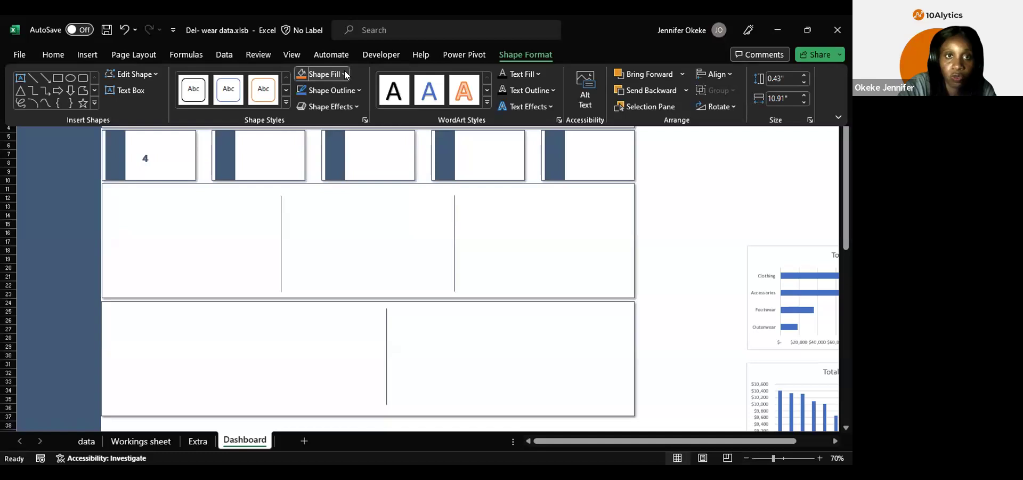
pyautogui.click(345, 75)
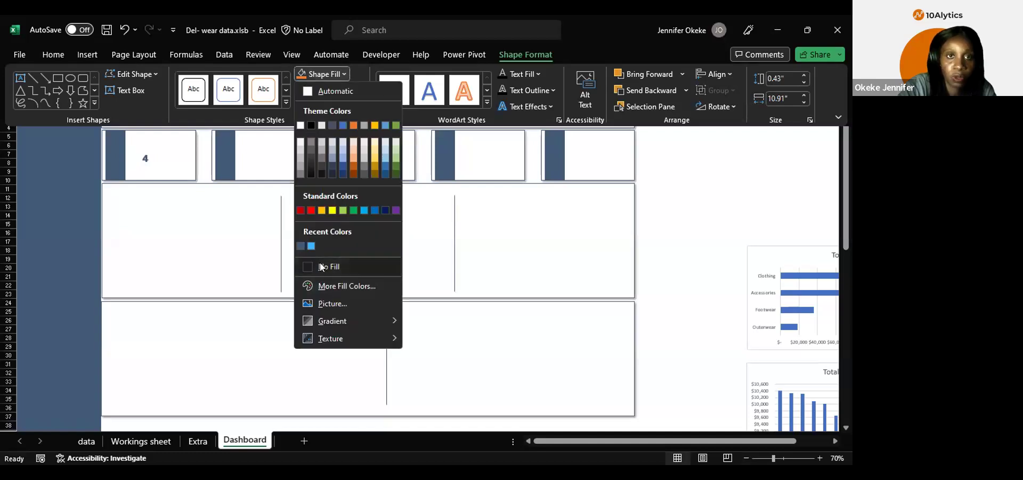
pyautogui.click(321, 266)
pyautogui.click(330, 90)
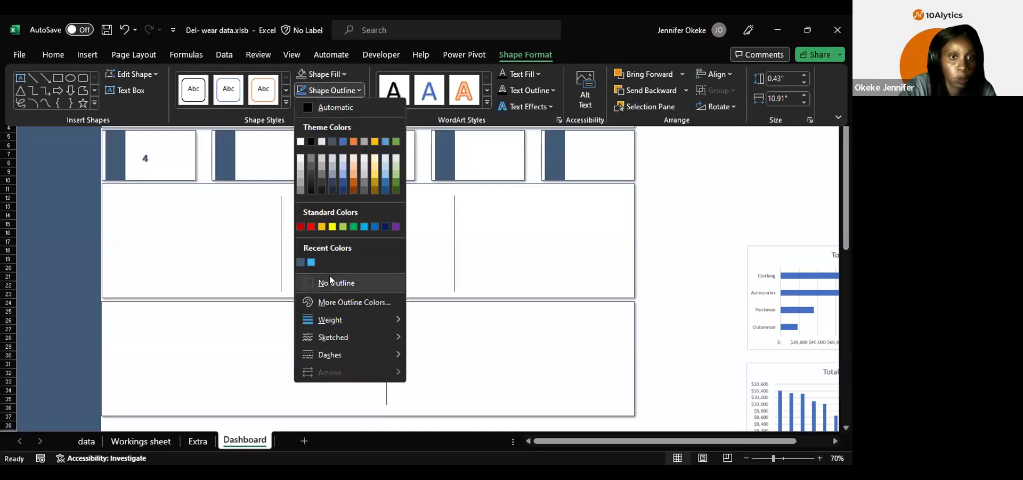
pyautogui.click(329, 275)
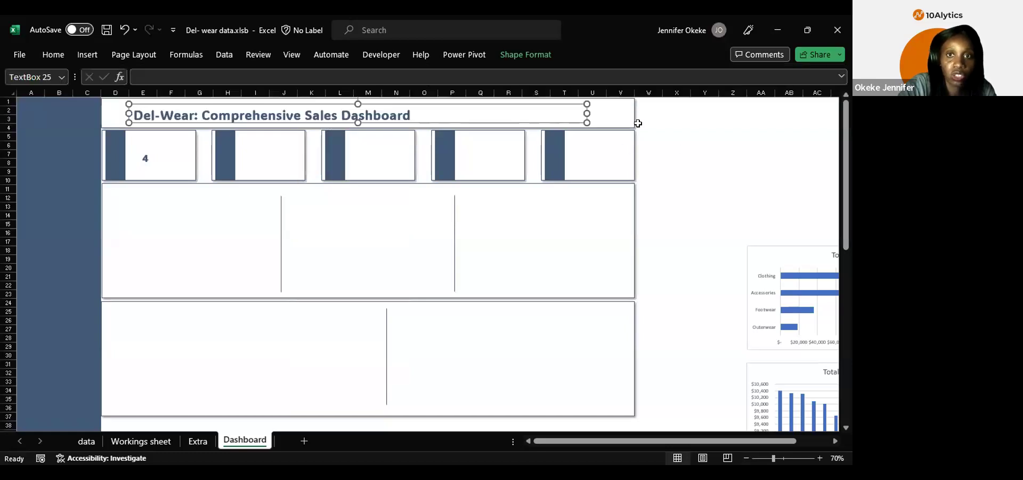
pyautogui.click(707, 128)
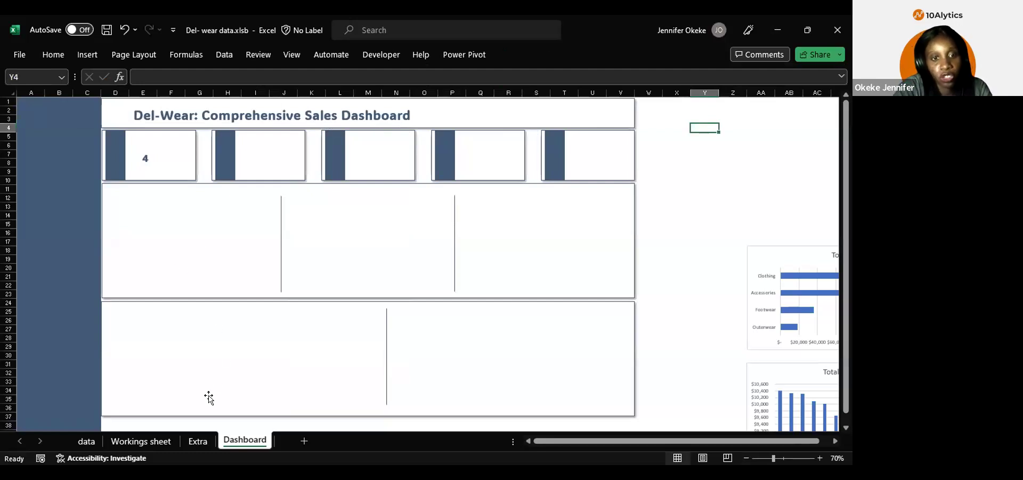
# Step: Go to the Extra sheet that holds the icons
pyautogui.click(199, 439)
pyautogui.click(199, 439)
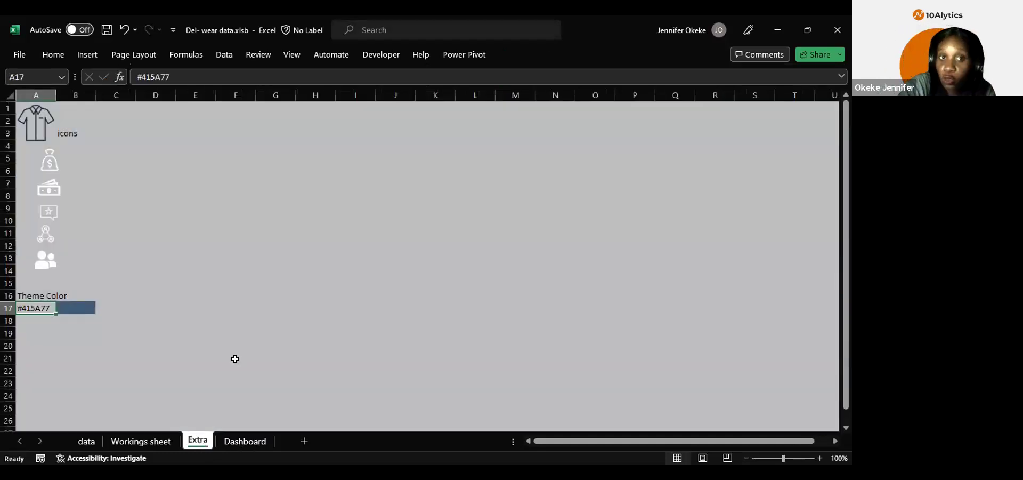
pyautogui.click(84, 56)
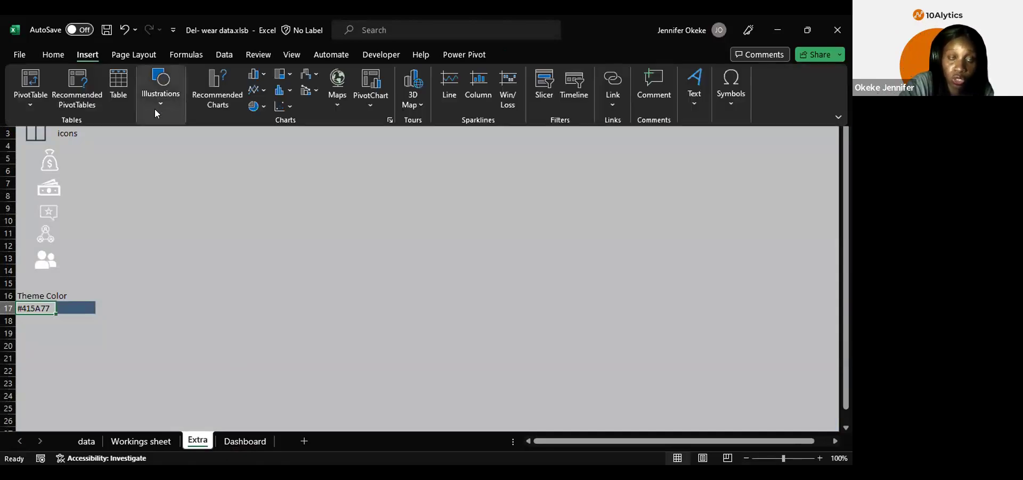
pyautogui.click(155, 108)
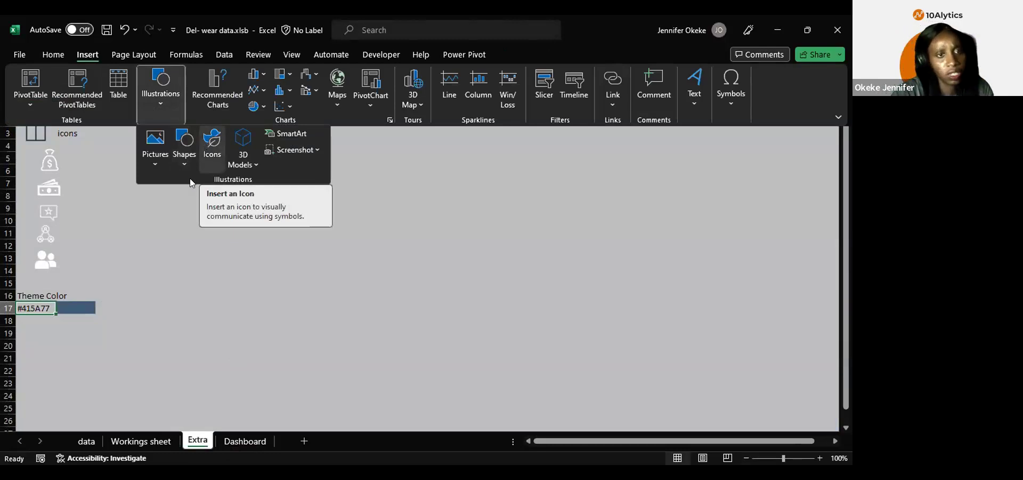
pyautogui.click(47, 160)
pyautogui.click(39, 138)
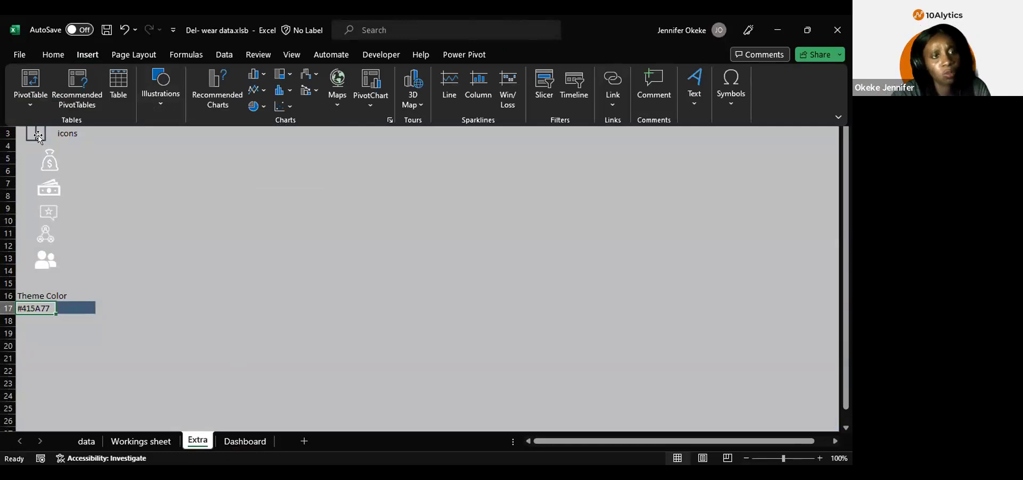
# Step: Cut the shirt icon from the Extra sheet, paste it on the Dashboard sheet and place it just before the title
pyautogui.click(27, 119)
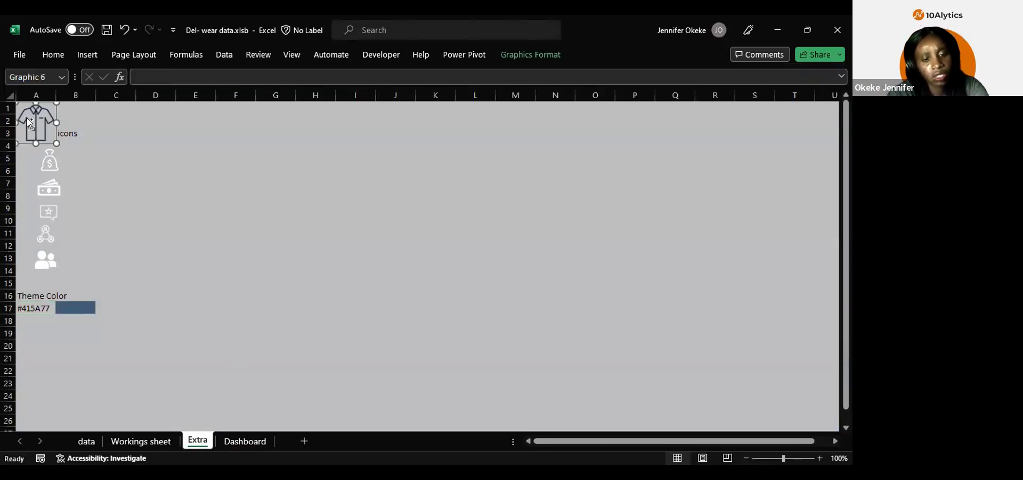
pyautogui.press('Delete')
pyautogui.click(244, 442)
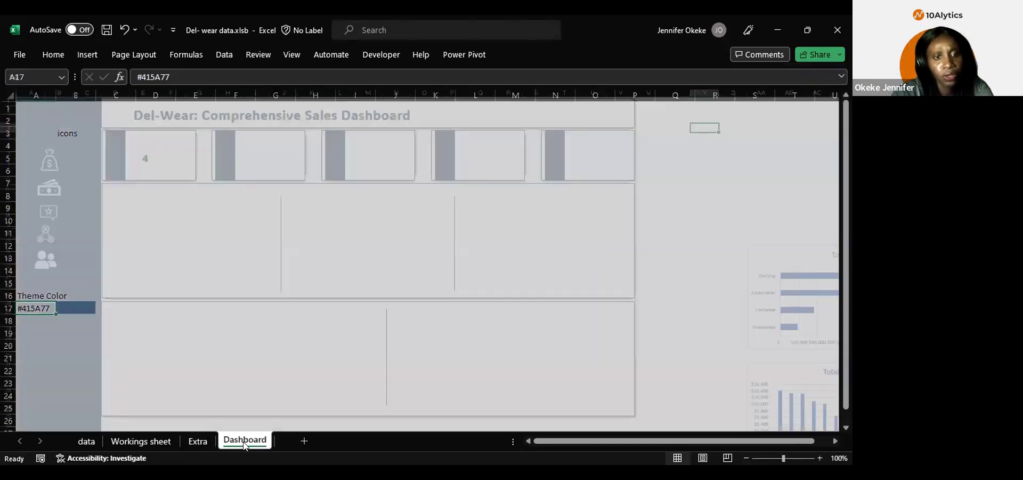
pyautogui.hotkey('ctrl', 'v')
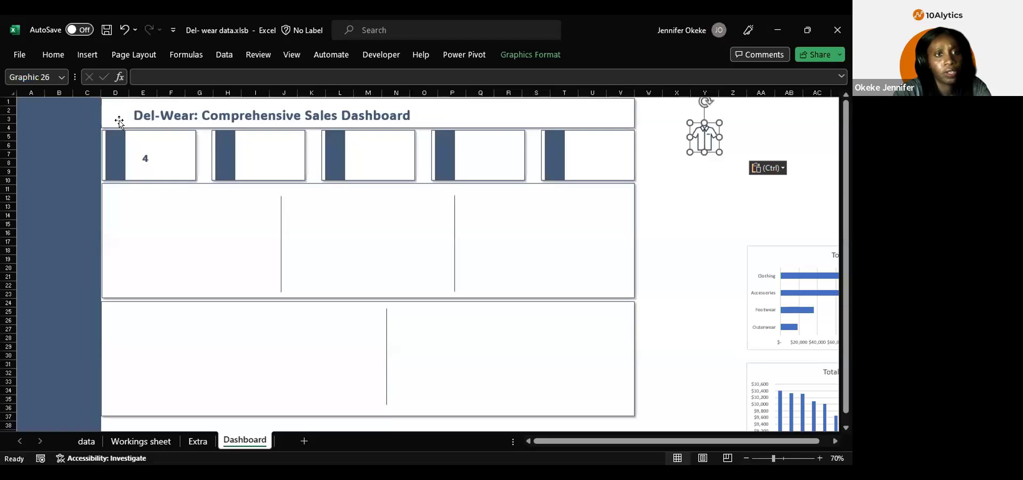
pyautogui.moveTo(688, 137); pyautogui.dragTo(118, 117)
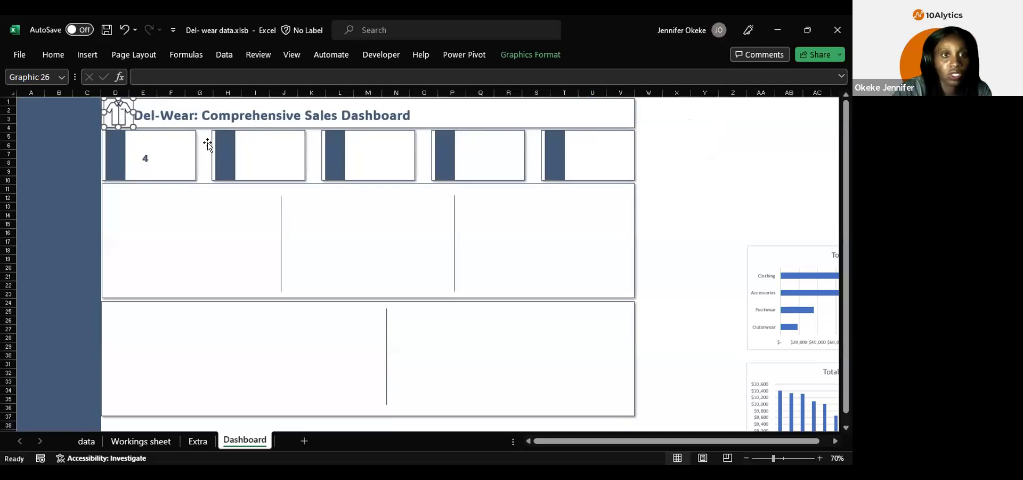
# Step: Duplicate the text box showing 4 just above itself in the first card and clear the copy's cell link ='Workings sheet'!D3
pyautogui.click(152, 154)
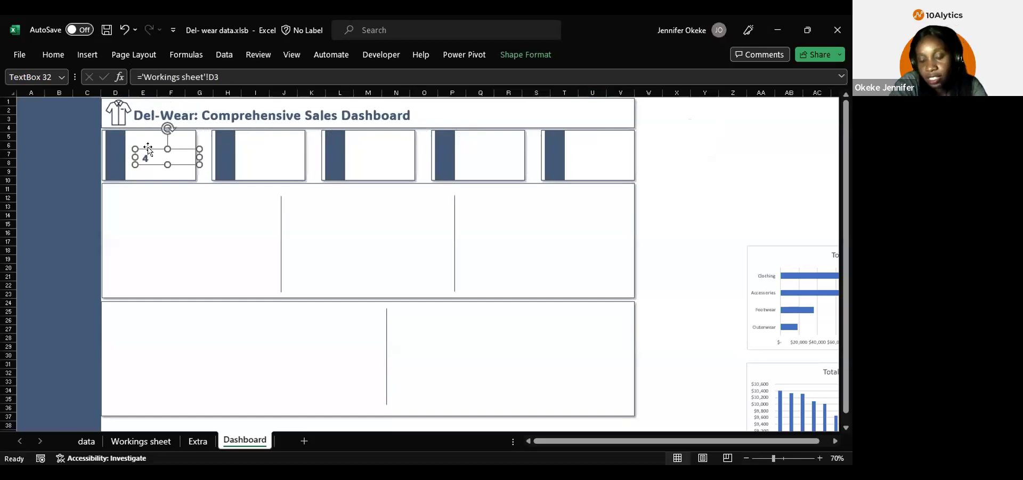
pyautogui.moveTo(150, 153); pyautogui.dragTo(145, 131)
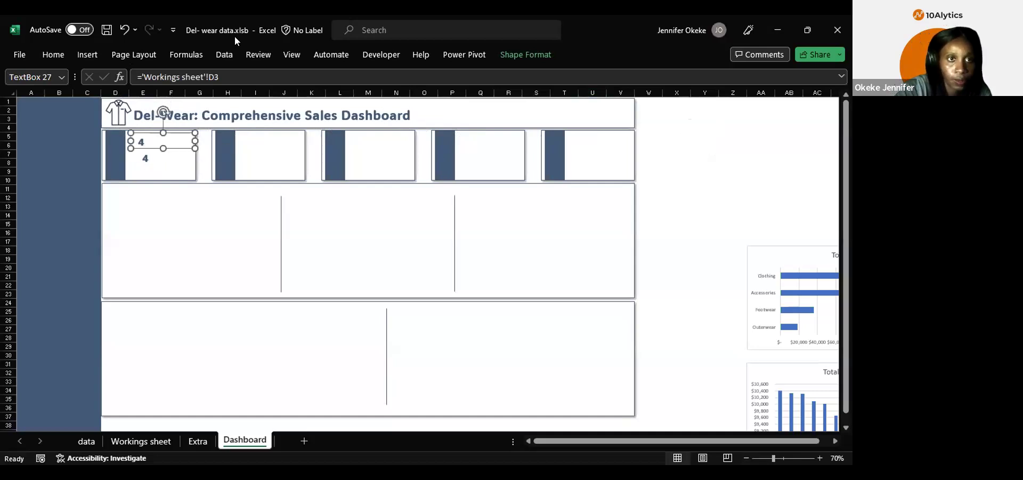
pyautogui.moveTo(219, 77); pyautogui.dragTo(110, 78)
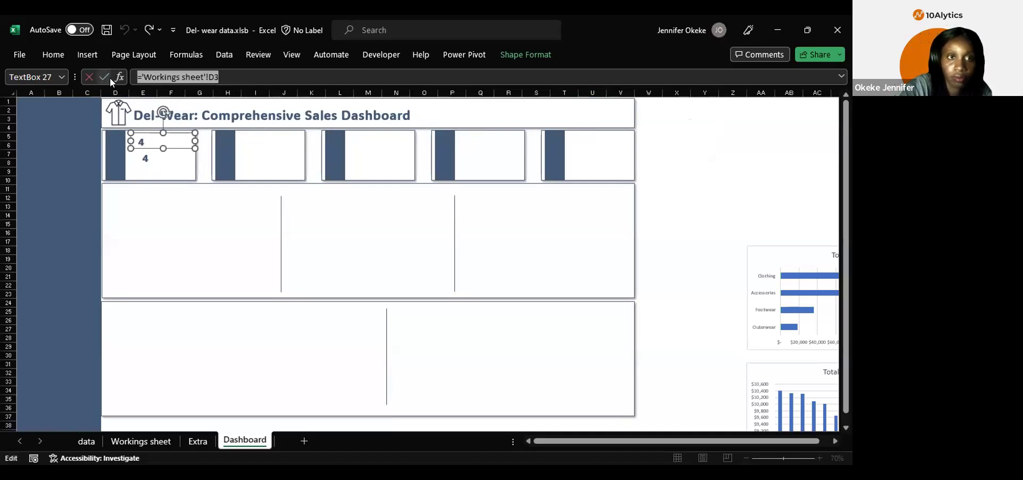
pyautogui.press('BackSpace')
# Step: Enter the label Total Sales in the emptied text box of the first KPI card
pyautogui.click(149, 140)
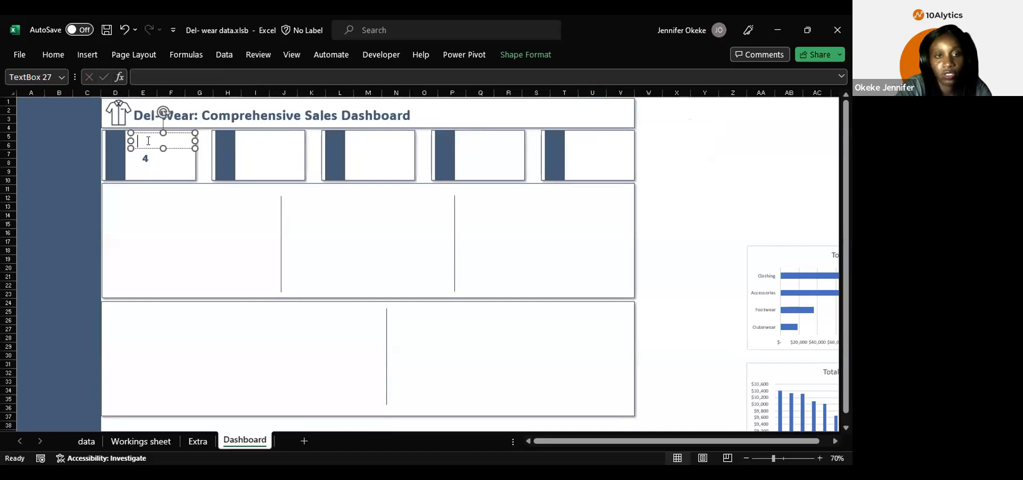
pyautogui.write('T')
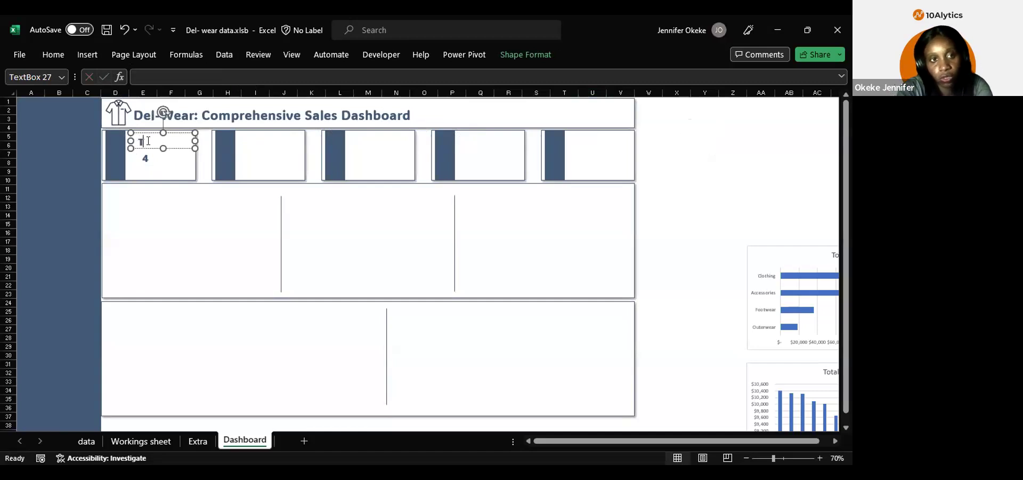
pyautogui.write('otal')
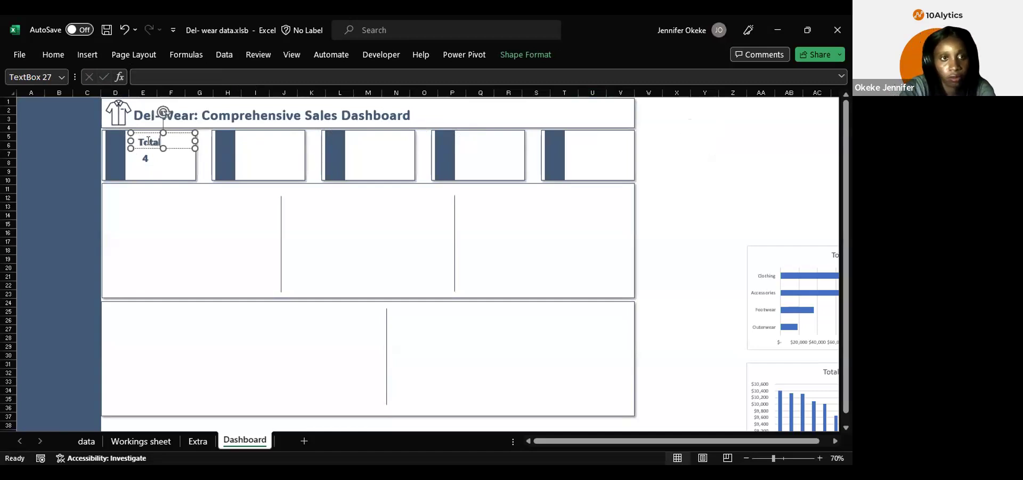
pyautogui.write(' Sales')
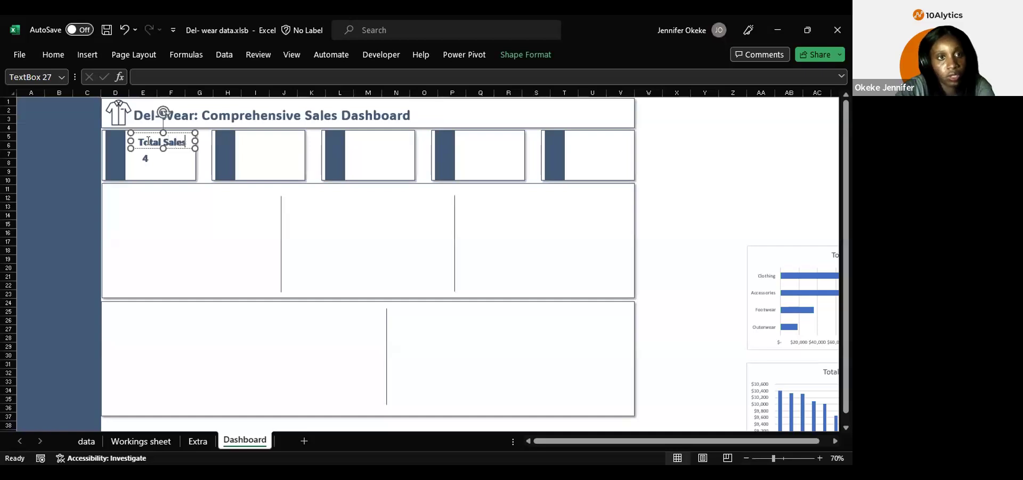
# Step: Set the Total Sales label's font size to 12 and shift the box closer to the card's blue strip
pyautogui.tripleClick(177, 139)
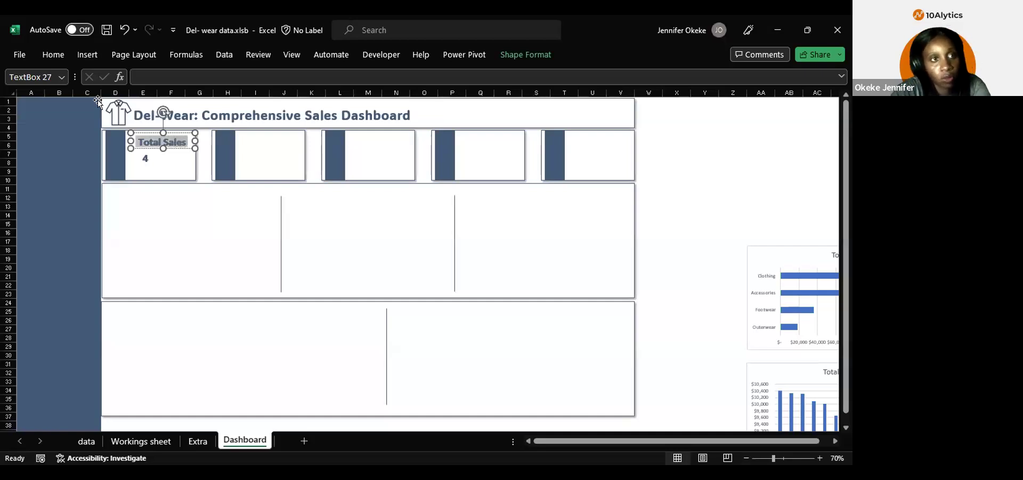
pyautogui.click(55, 58)
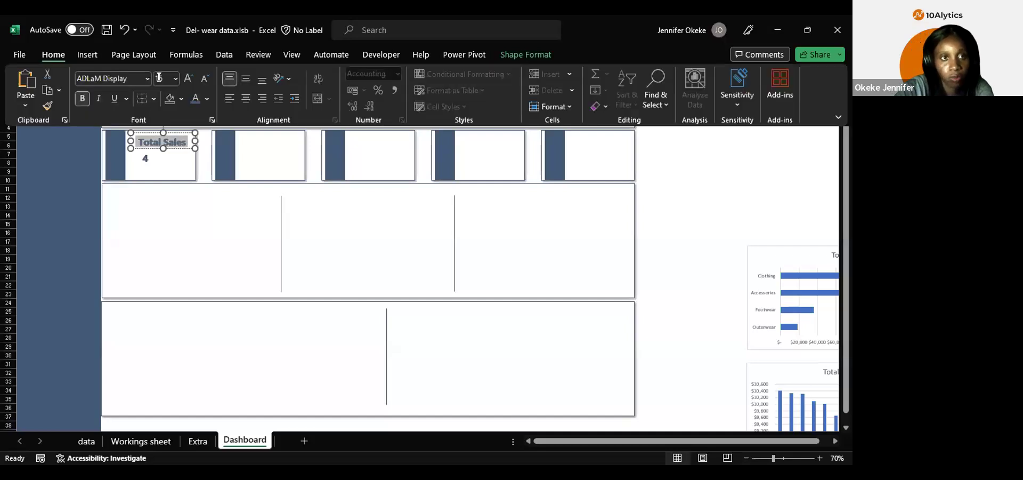
pyautogui.click(160, 77)
pyautogui.write('12')
pyautogui.press('Return')
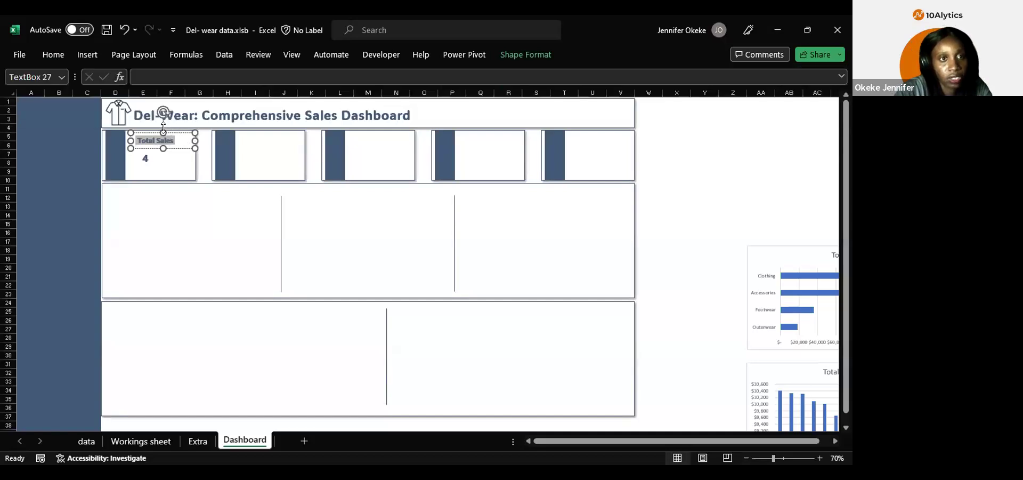
pyautogui.moveTo(176, 130); pyautogui.dragTo(166, 130)
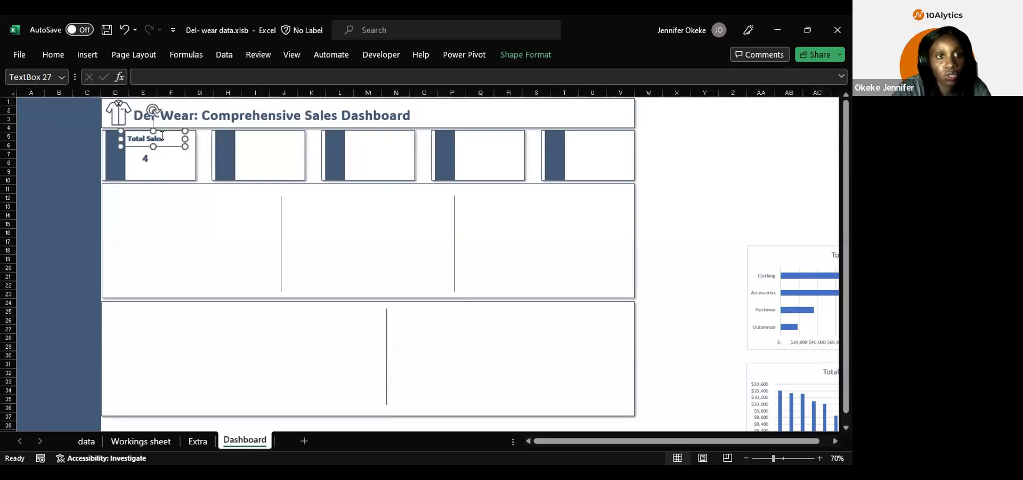
# Step: Change the Total Sales label's font colour to the lightest grey shade of the black theme colour
pyautogui.tripleClick(164, 139)
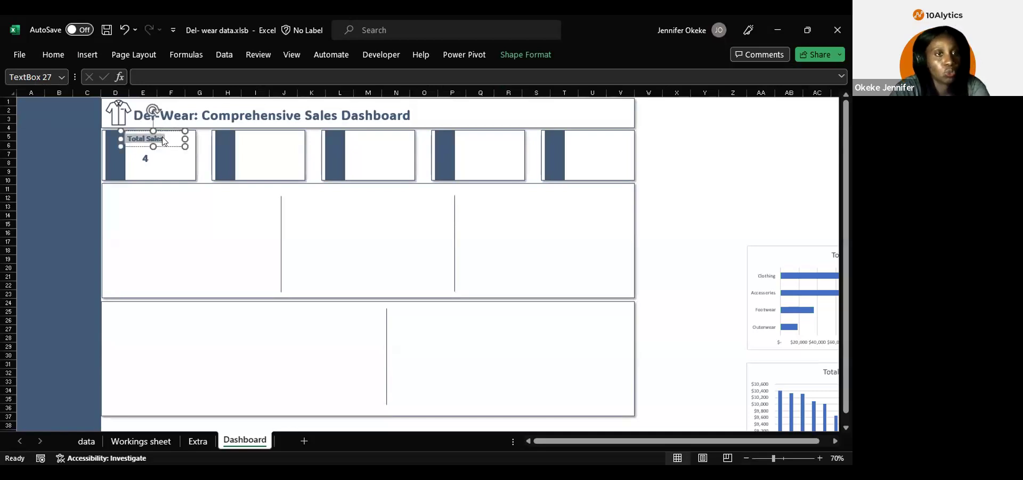
pyautogui.click(64, 60)
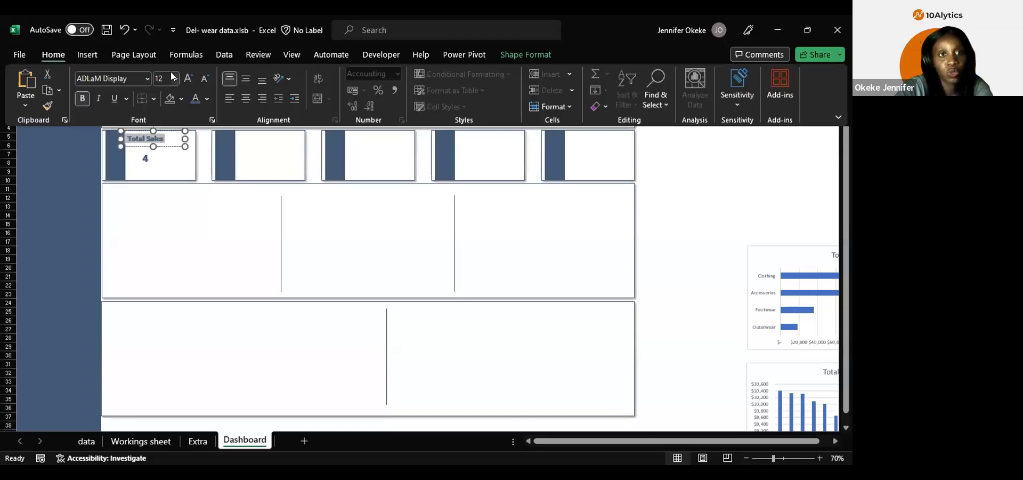
pyautogui.click(205, 98)
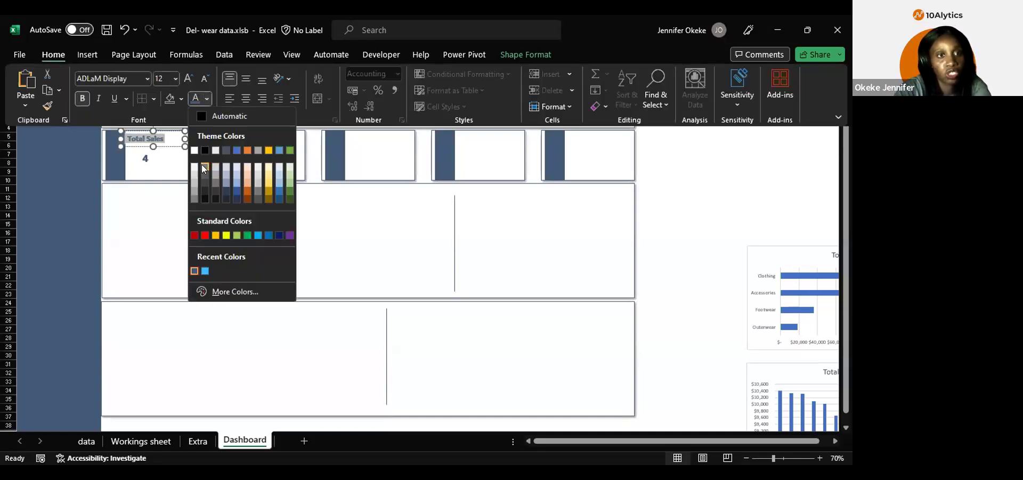
pyautogui.click(203, 166)
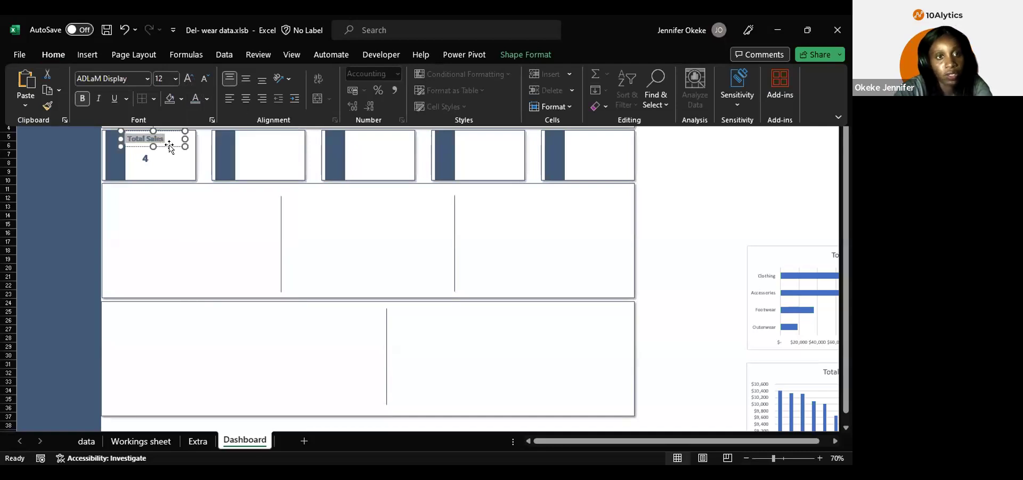
# Step: Duplicate the Total Sales label box four times, placing one copy at the same spot in each remaining KPI card
pyautogui.click(169, 146)
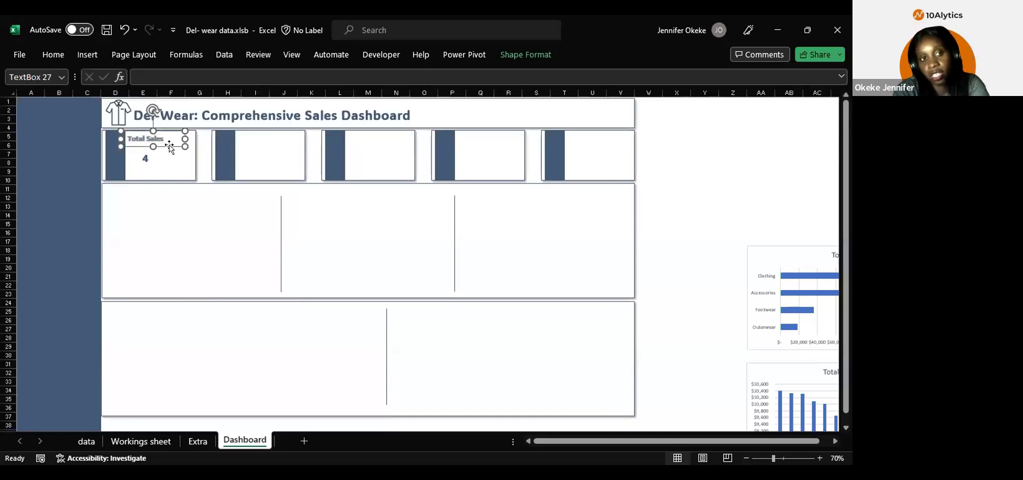
pyautogui.hotkey('ctrl', 'v')
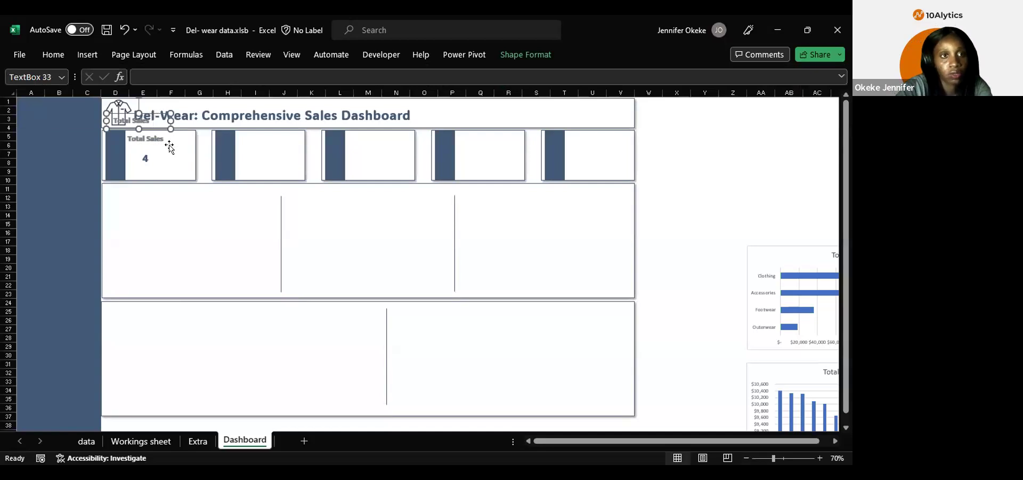
pyautogui.moveTo(147, 126); pyautogui.dragTo(274, 146)
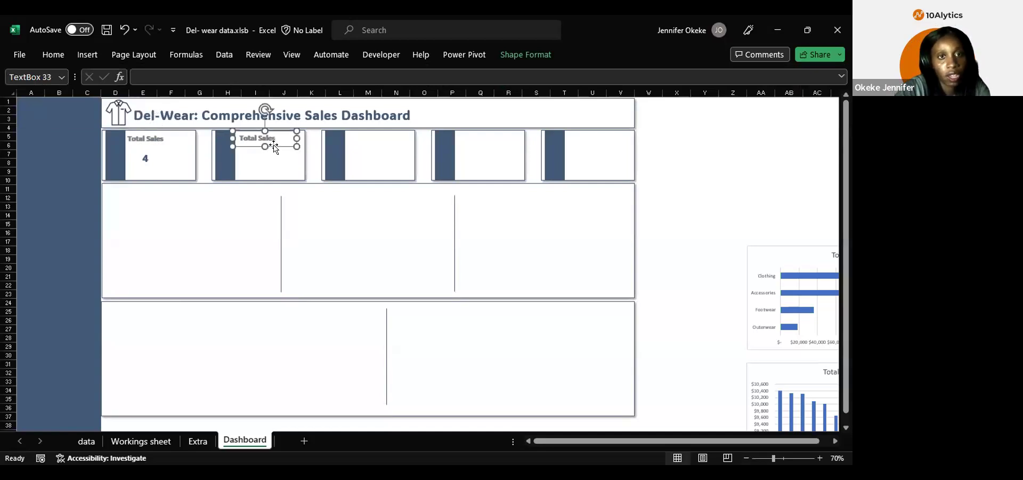
pyautogui.hotkey('ctrl', 'v')
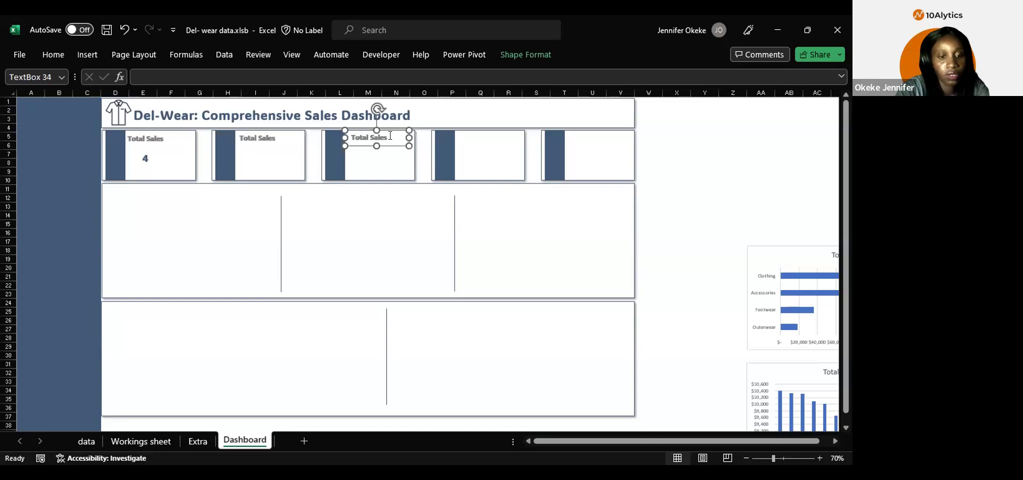
pyautogui.hotkey('ctrl', 'v')
pyautogui.hotkey('ctrl', 'v')
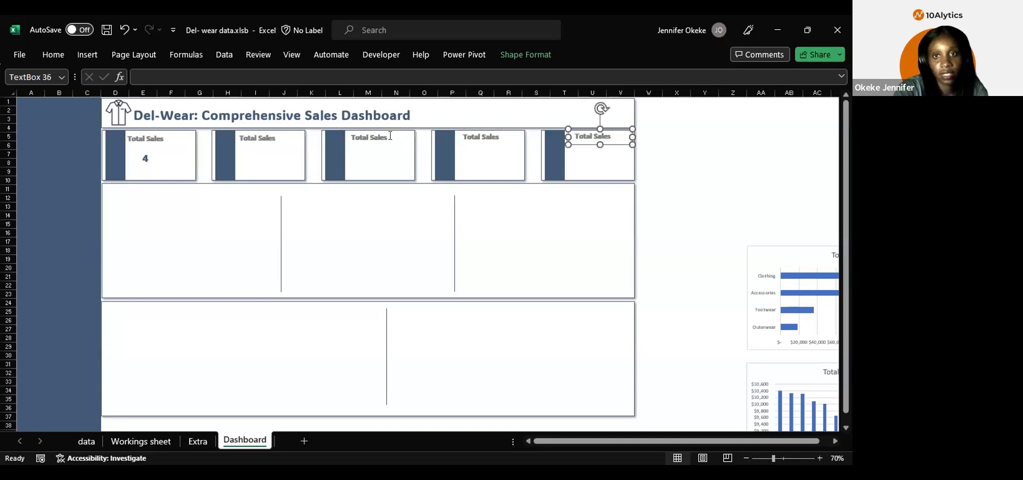
pyautogui.click(505, 135)
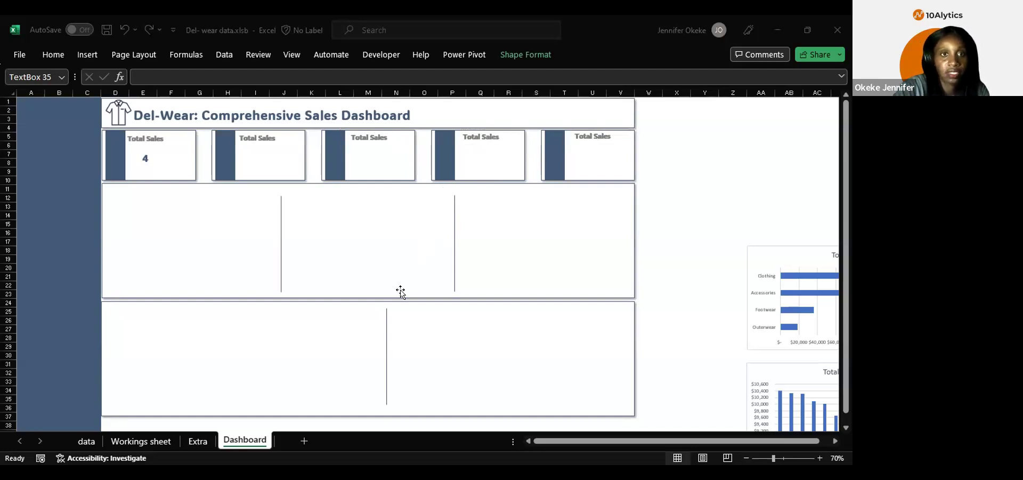
# Step: Change the second card's label to Avg. Sales
pyautogui.click(259, 137)
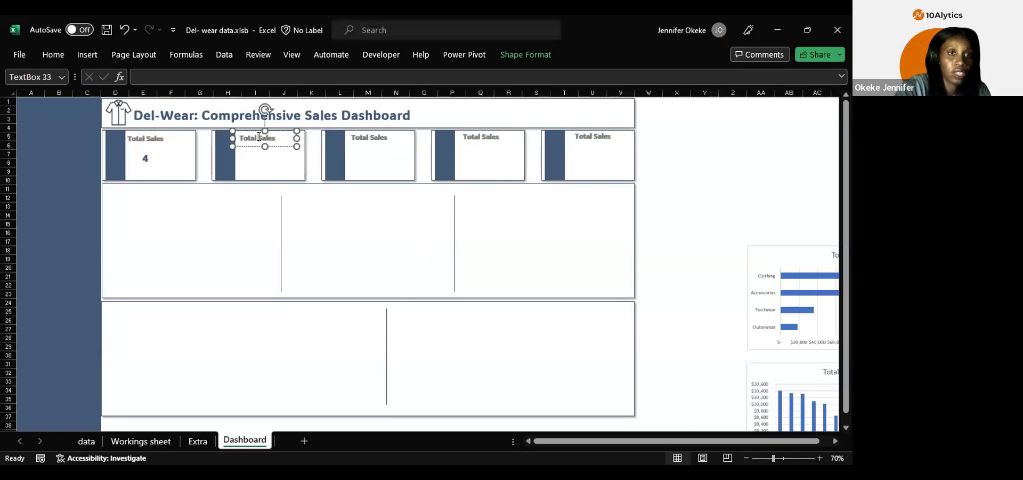
pyautogui.click(277, 136)
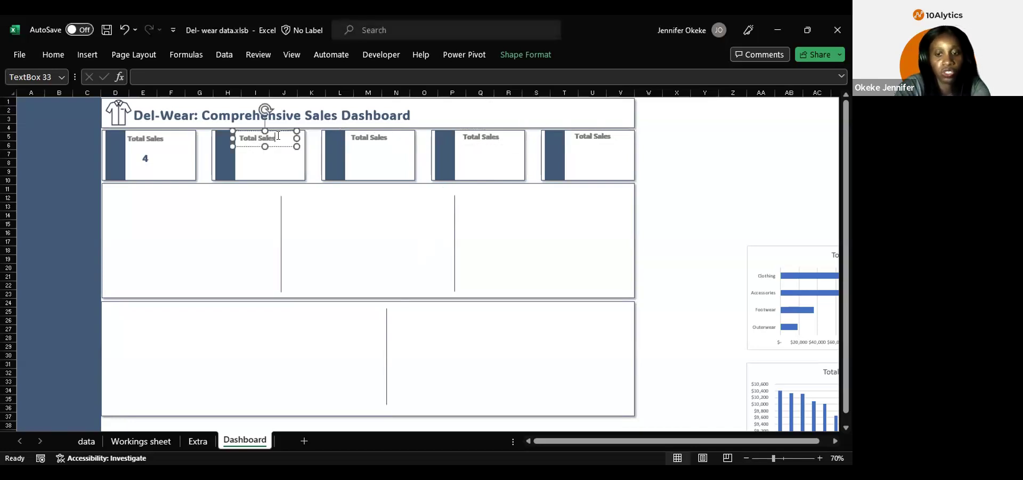
pyautogui.press('Left')
pyautogui.press('Left')
pyautogui.press('Left')
pyautogui.press('Left')
pyautogui.press('Left')
pyautogui.press('Left')
pyautogui.press('BackSpace')
pyautogui.press('BackSpace')
pyautogui.press('BackSpace')
pyautogui.press('BackSpace')
pyautogui.press('BackSpace')
pyautogui.write('Av')
pyautogui.write('g.')
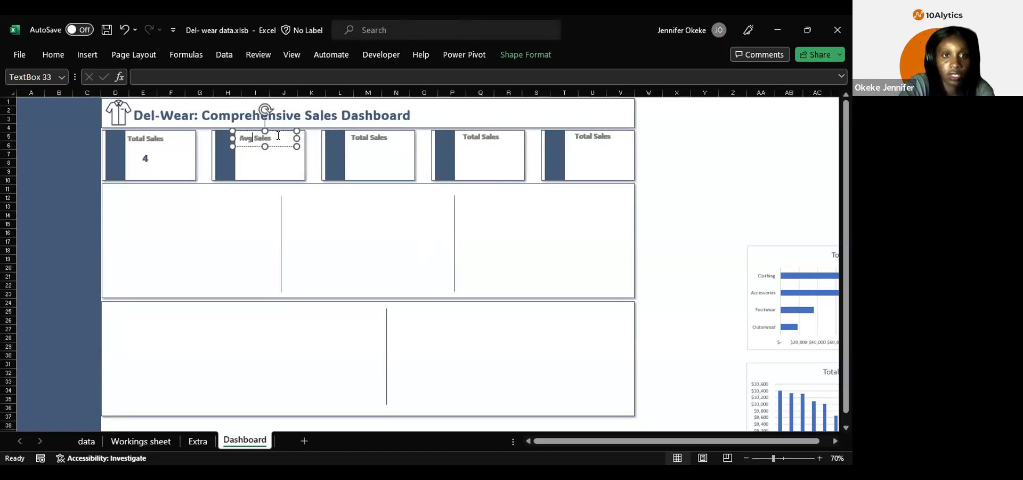
# Step: Change the third card's label to Avg. Review Rating, widening and shifting its box so the text fits on one line
pyautogui.click(358, 138)
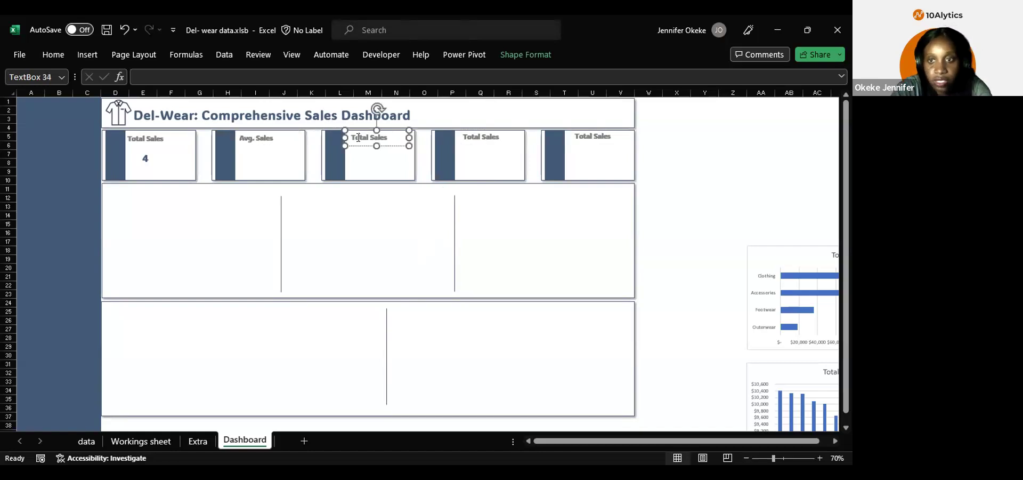
pyautogui.click(391, 134)
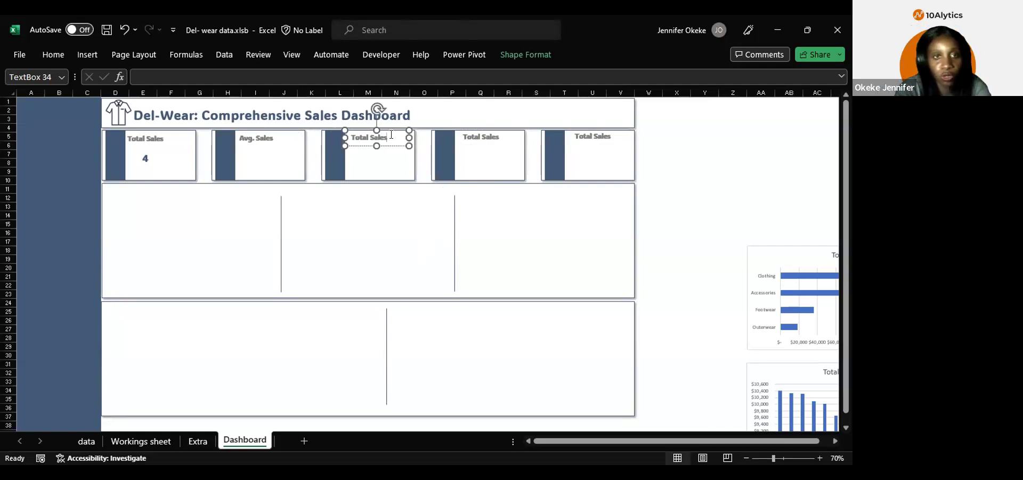
pyautogui.press('BackSpace')
pyautogui.press('BackSpace')
pyautogui.press('BackSpace')
pyautogui.press('BackSpace')
pyautogui.write('Av')
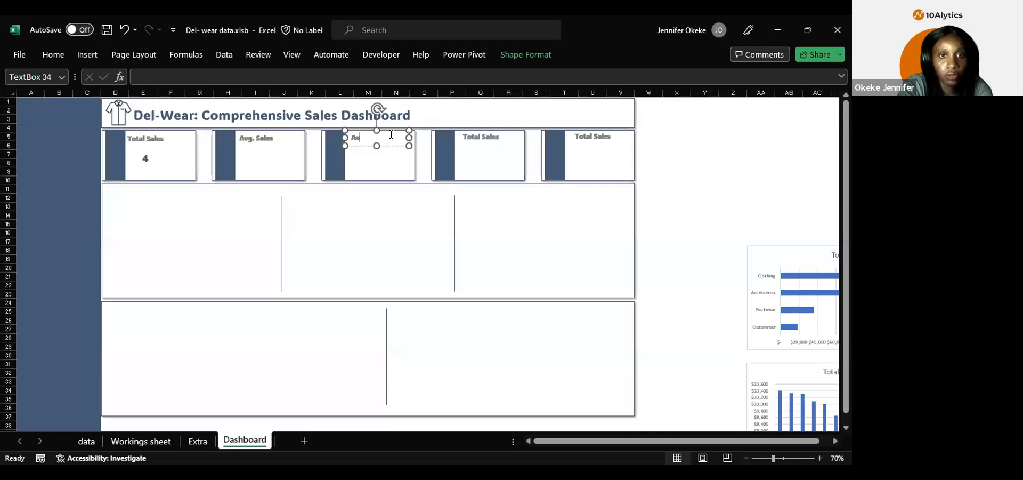
pyautogui.write('g. Review Rat')
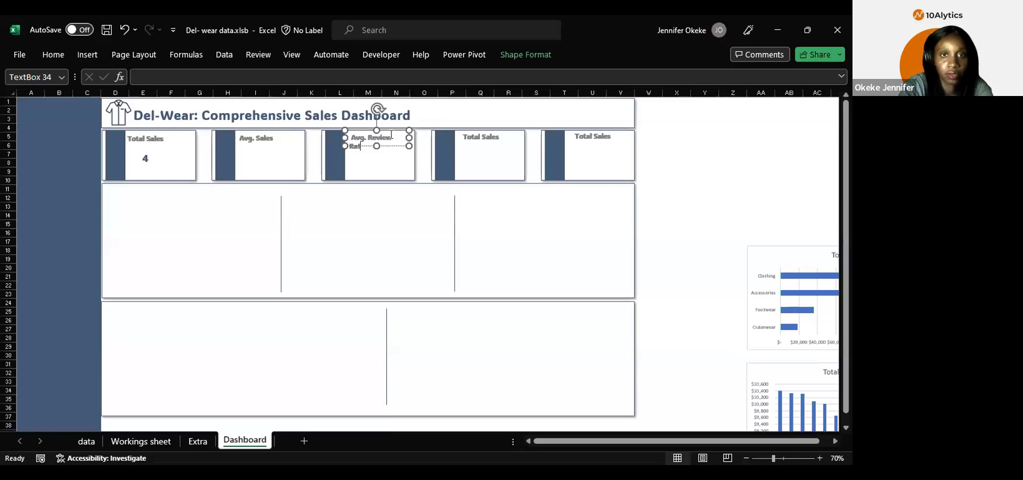
pyautogui.write('ing')
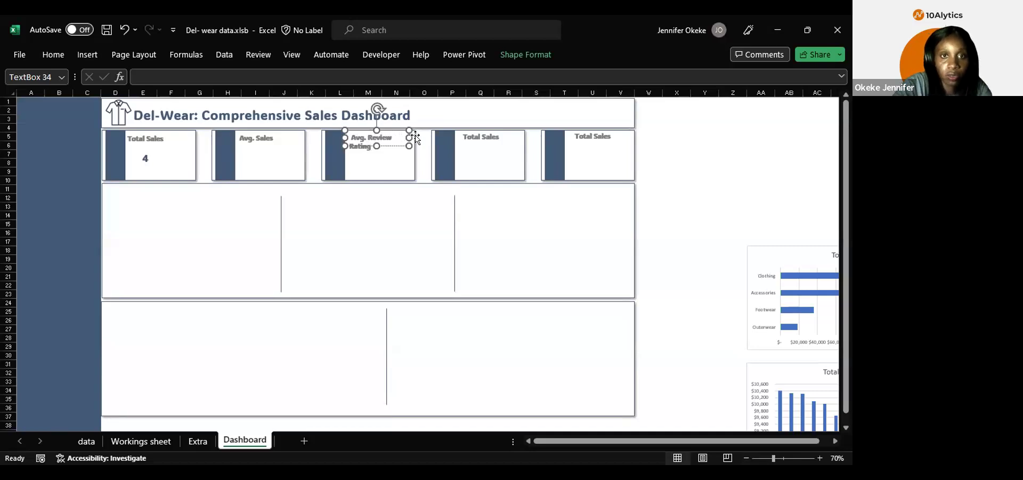
pyautogui.moveTo(406, 134); pyautogui.dragTo(421, 134)
pyautogui.moveTo(359, 130); pyautogui.dragTo(355, 132)
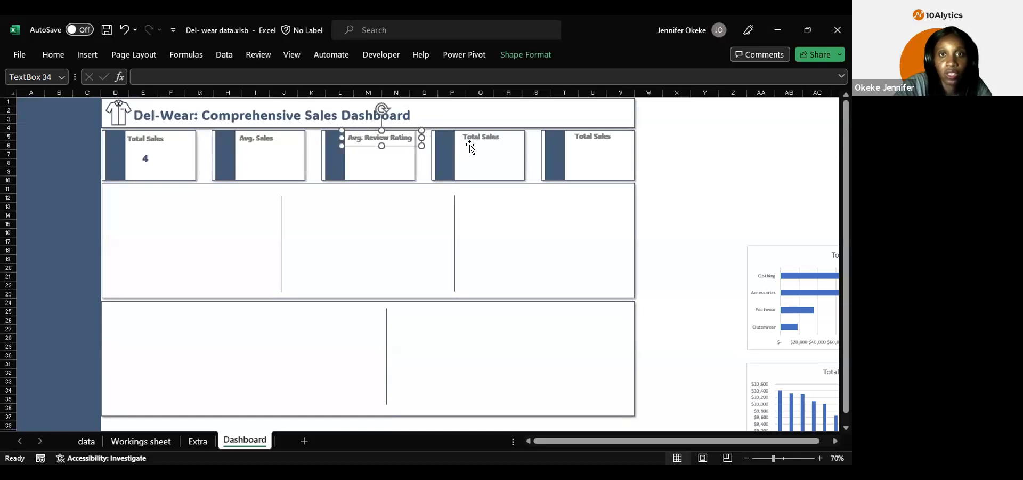
# Step: Replace the fourth card's label with Retention Rate
pyautogui.click(477, 136)
pyautogui.hotkey('ctrl', 'a')
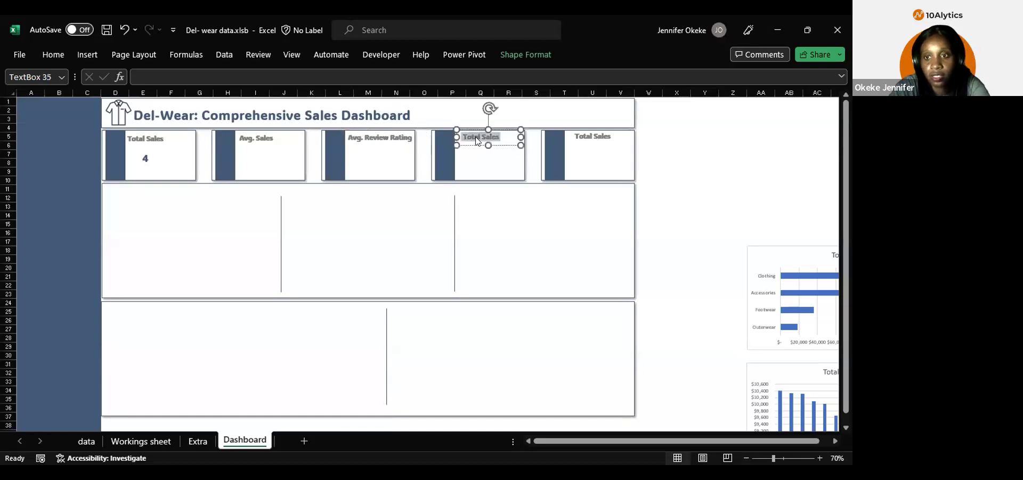
pyautogui.write('Re')
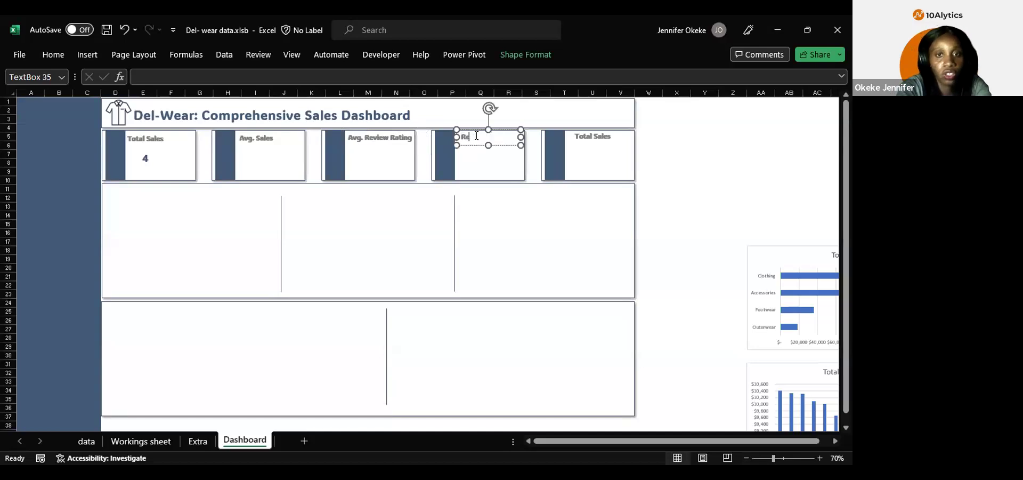
pyautogui.write('tention Rate')
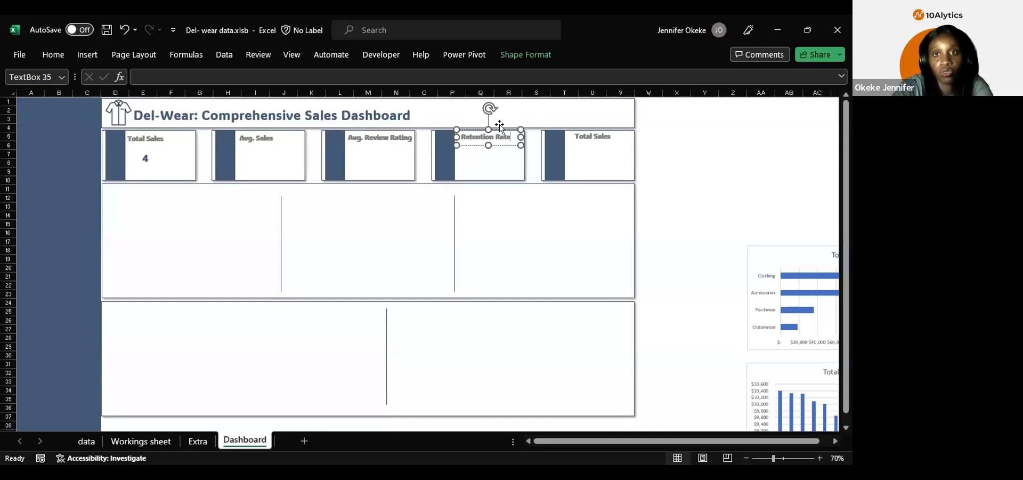
# Step: Replace the fifth card's label with # Customers and deselect the text box
pyautogui.click(586, 135)
pyautogui.hotkey('ctrl', 'a')
pyautogui.write('=')
pyautogui.write(' Cu')
pyautogui.write('stomer')
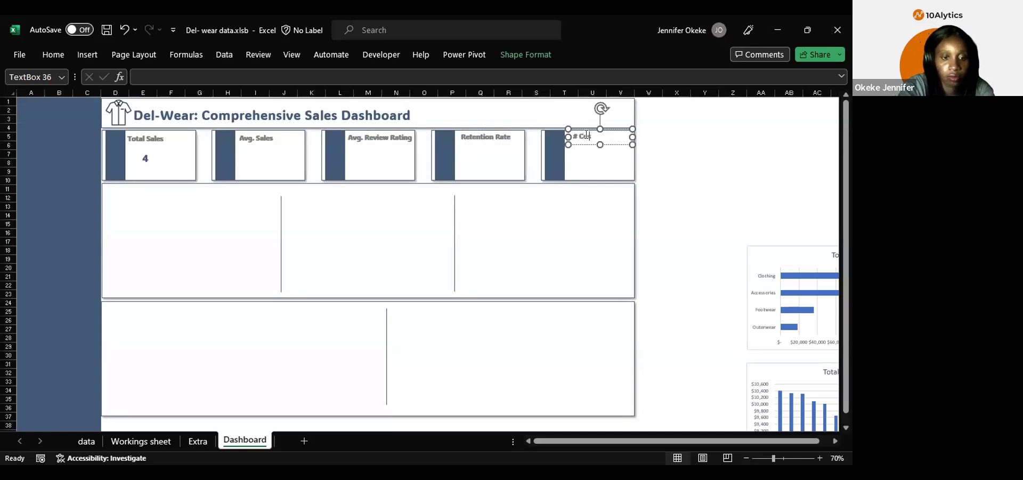
pyautogui.write('s')
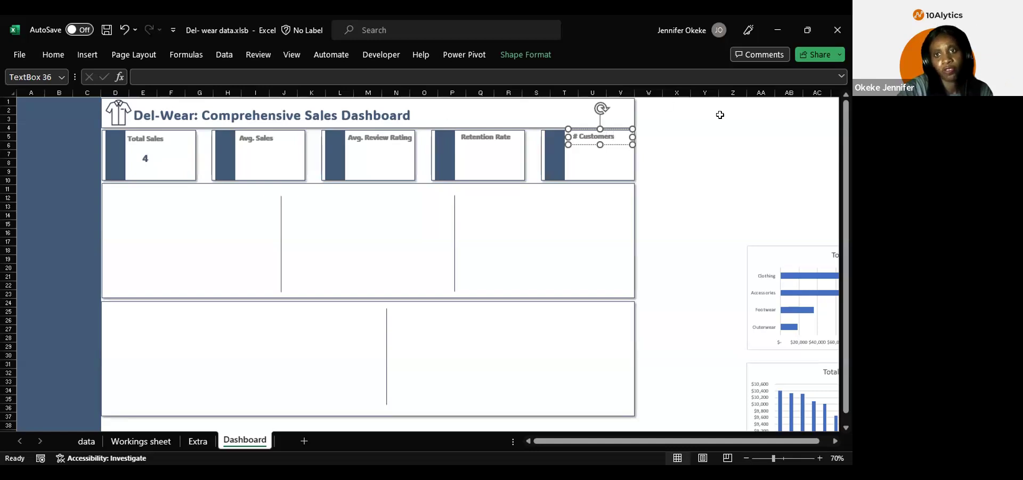
pyautogui.click(717, 113)
# Step: Align the first card's value box under Total Sales and relink it to the purchase amount sum in cell B3 of the Workings sheet
pyautogui.click(143, 158)
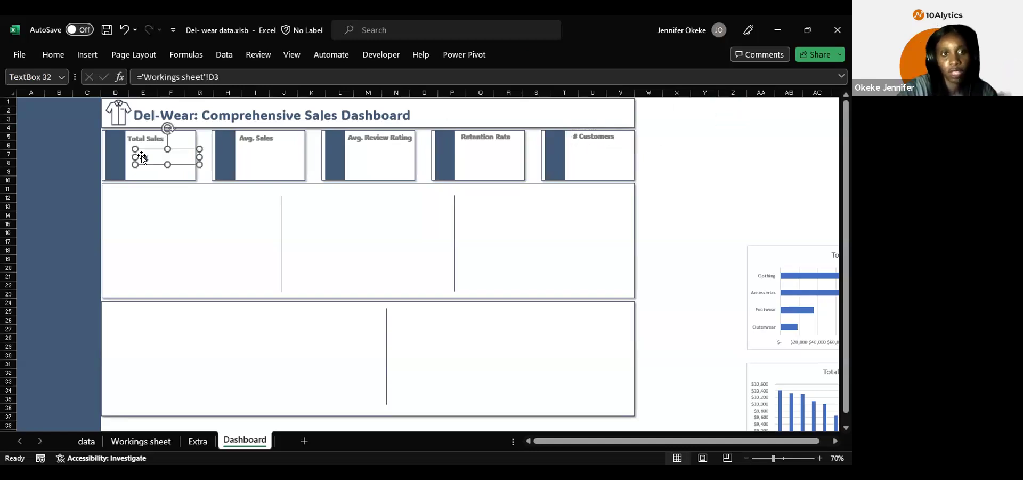
pyautogui.moveTo(152, 146); pyautogui.dragTo(143, 146)
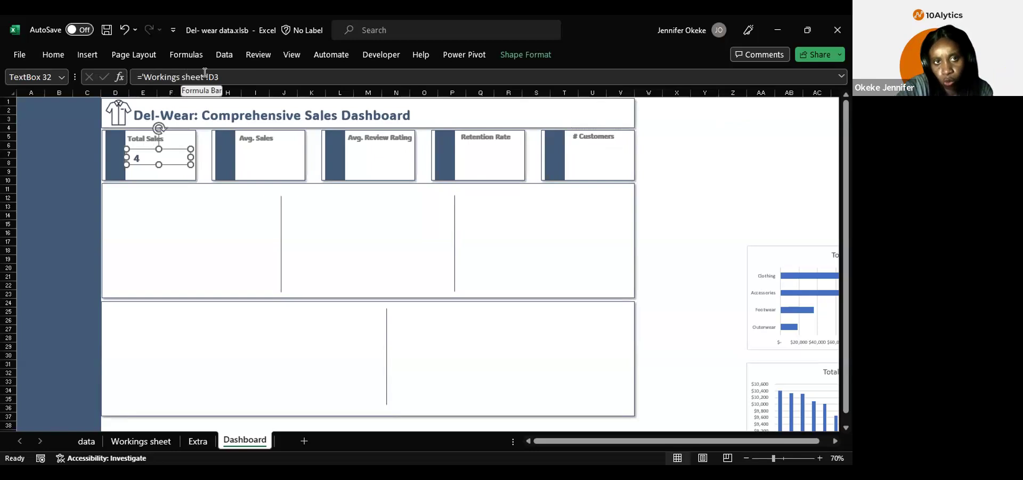
pyautogui.click(221, 74)
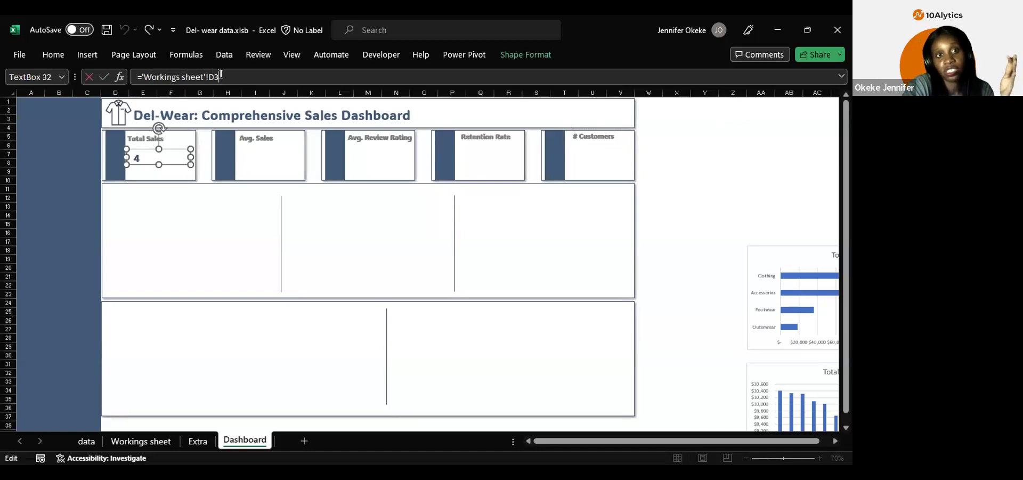
pyautogui.hotkey('ctrl', 'a')
pyautogui.write('=')
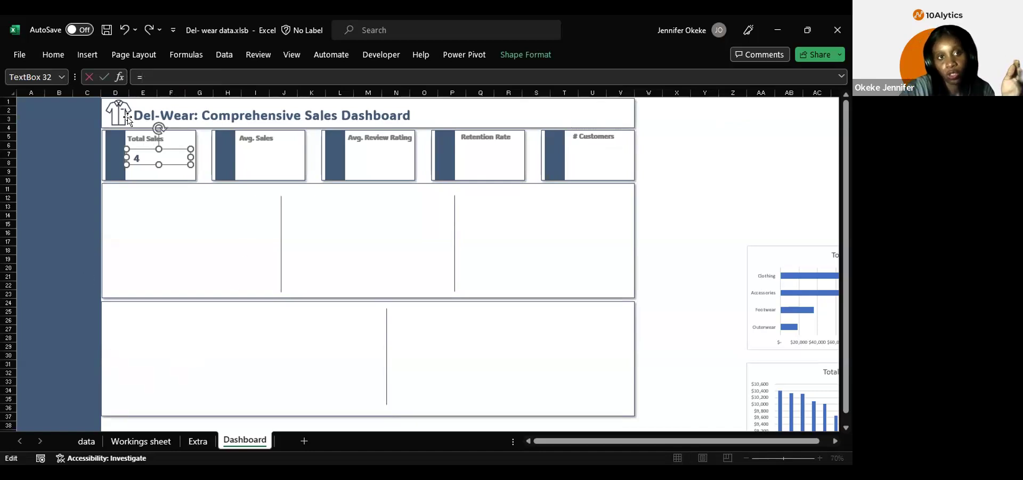
pyautogui.click(141, 441)
pyautogui.scroll(7, 150, 263)
pyautogui.scroll(9, 150, 263)
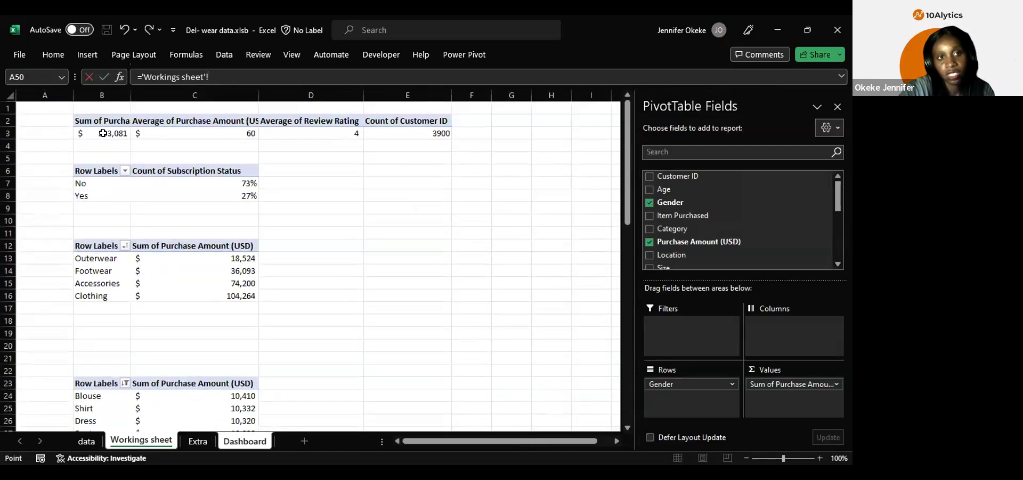
pyautogui.click(101, 133)
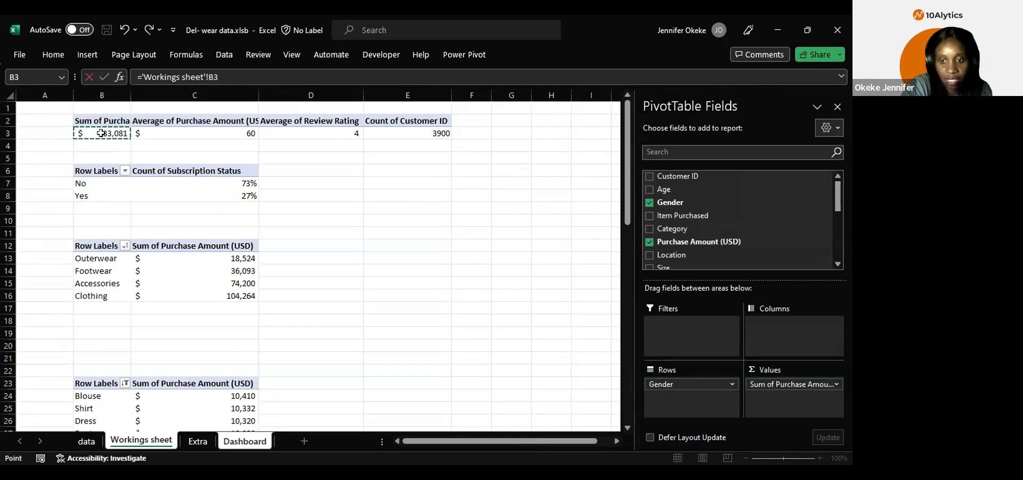
# Step: Link the Total Sales value box to cell B3 of the Workings sheet and place duplicates on the other four KPI cards
pyautogui.press('Return')
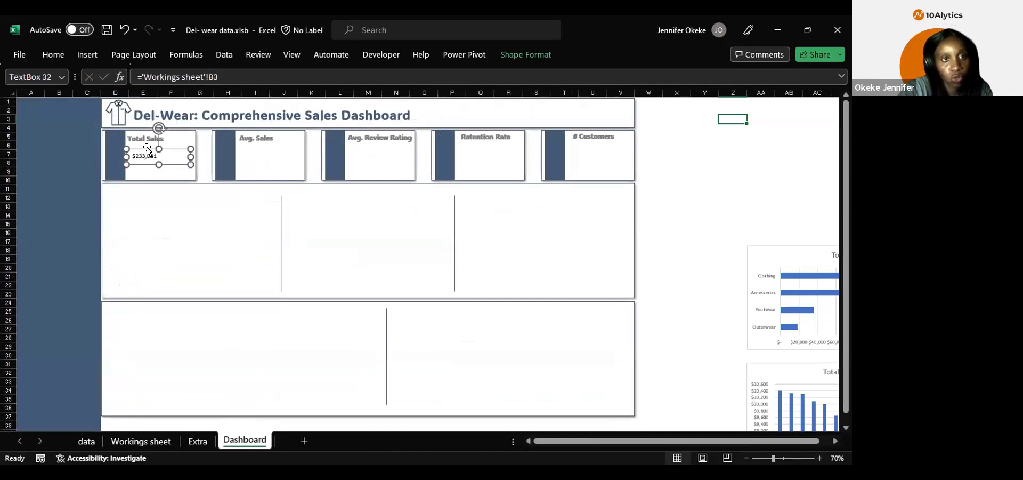
pyautogui.hotkey('ctrl', 'd')
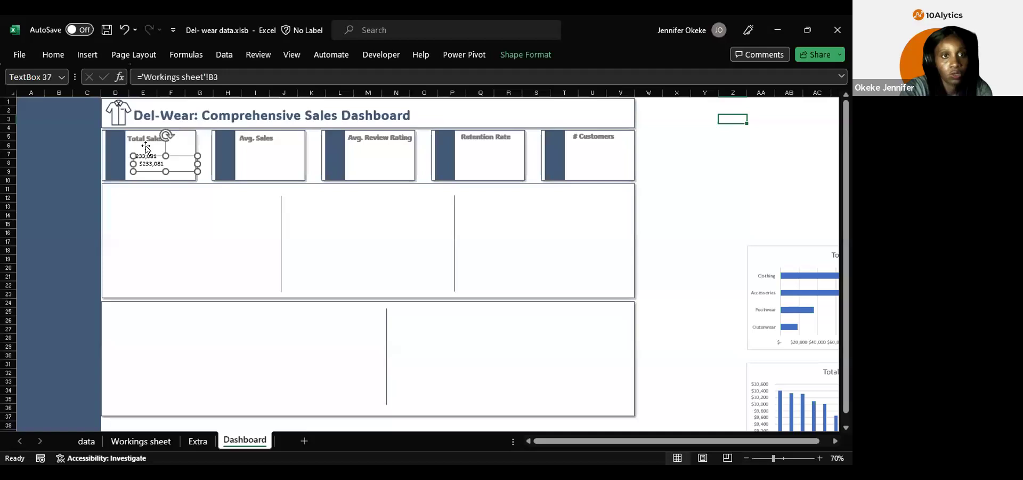
pyautogui.moveTo(147, 156); pyautogui.dragTo(255, 152)
pyautogui.hotkey('ctrl', 'd')
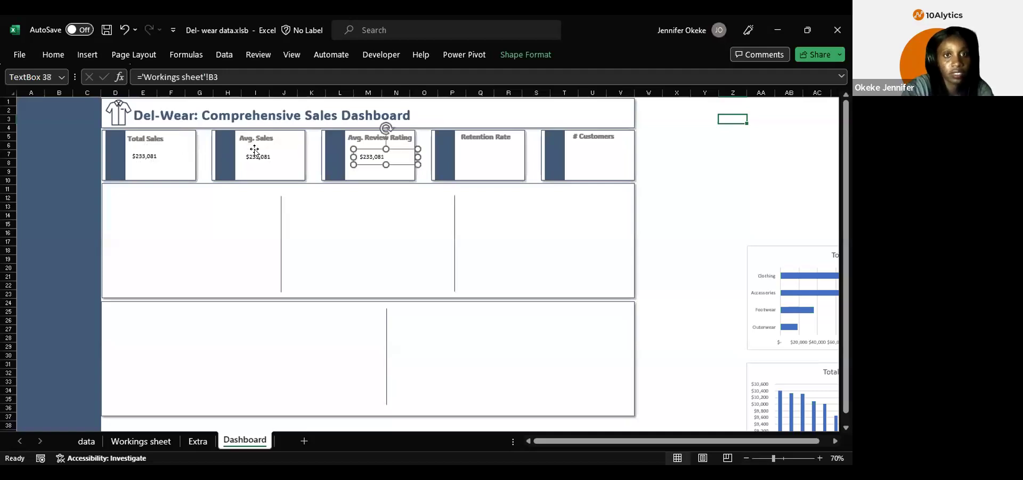
pyautogui.hotkey('ctrl', 'd')
pyautogui.hotkey('ctrl', 'd')
pyautogui.keyDown('ctrl'); pyautogui.click(262, 151); pyautogui.keyUp('ctrl')
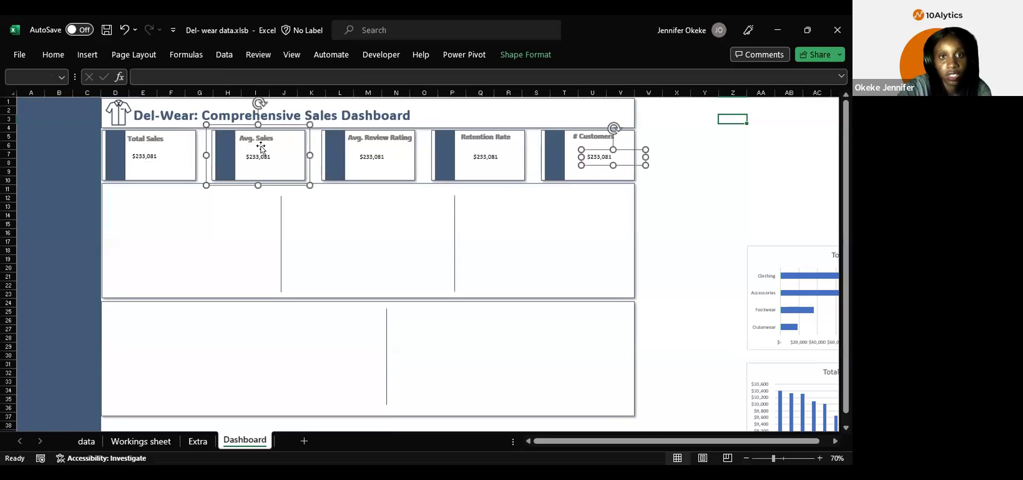
pyautogui.click(679, 133)
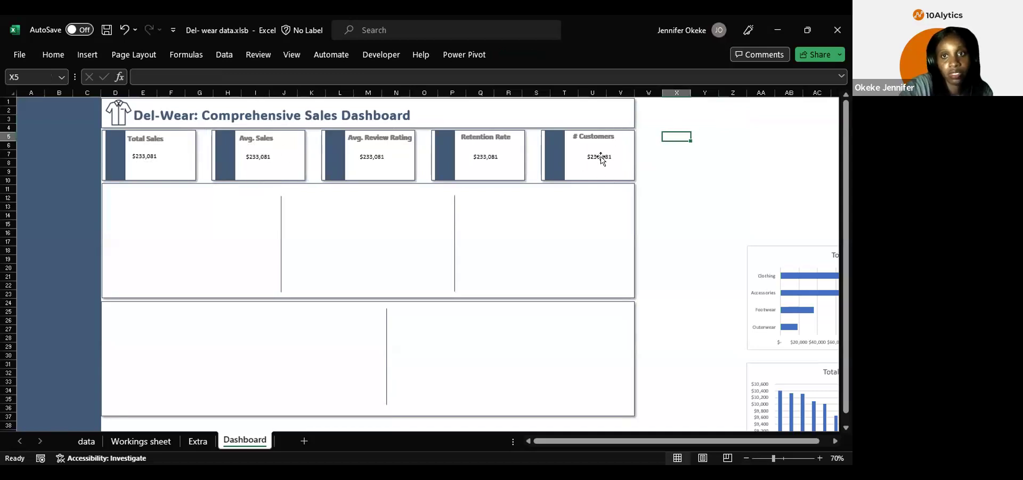
# Step: Relink the value box on the Avg. Sales card to cell C3 of the Workings sheet
pyautogui.click(264, 154)
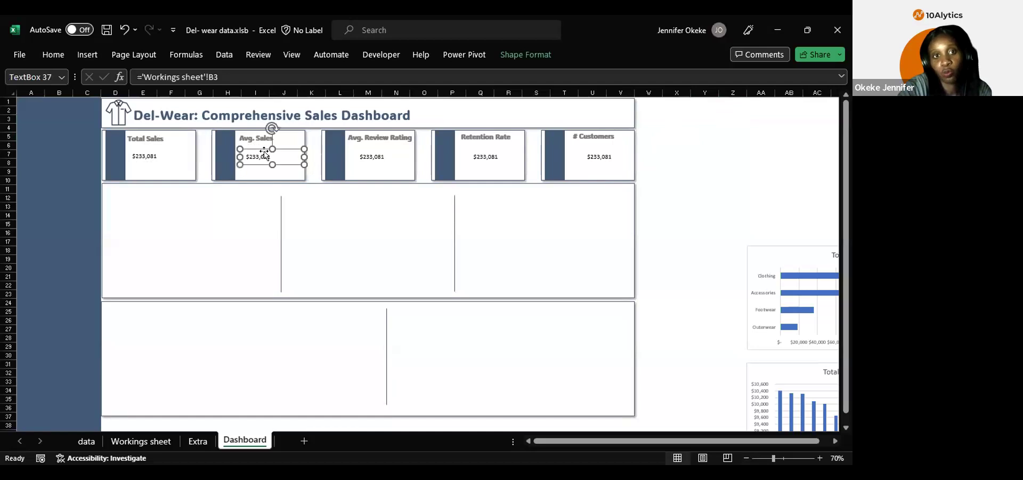
pyautogui.click(222, 76)
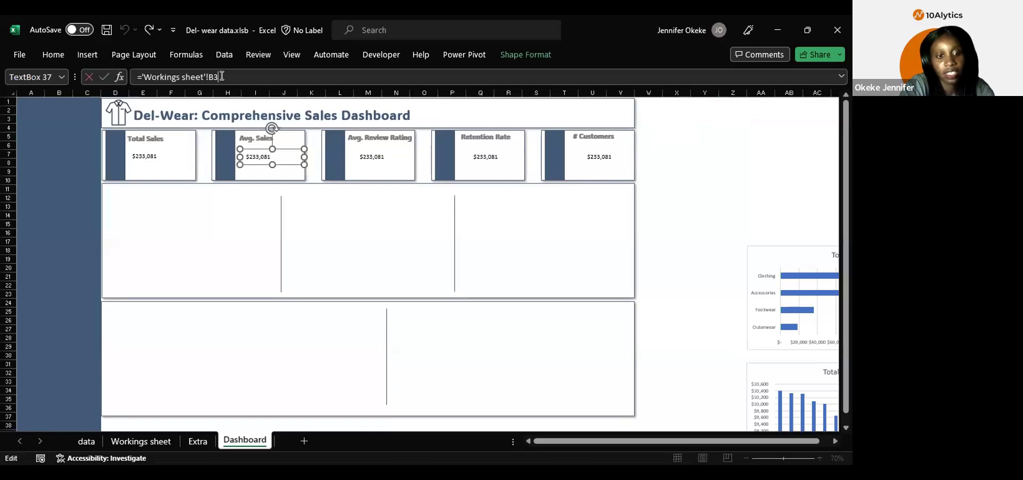
pyautogui.moveTo(222, 76); pyautogui.dragTo(129, 82)
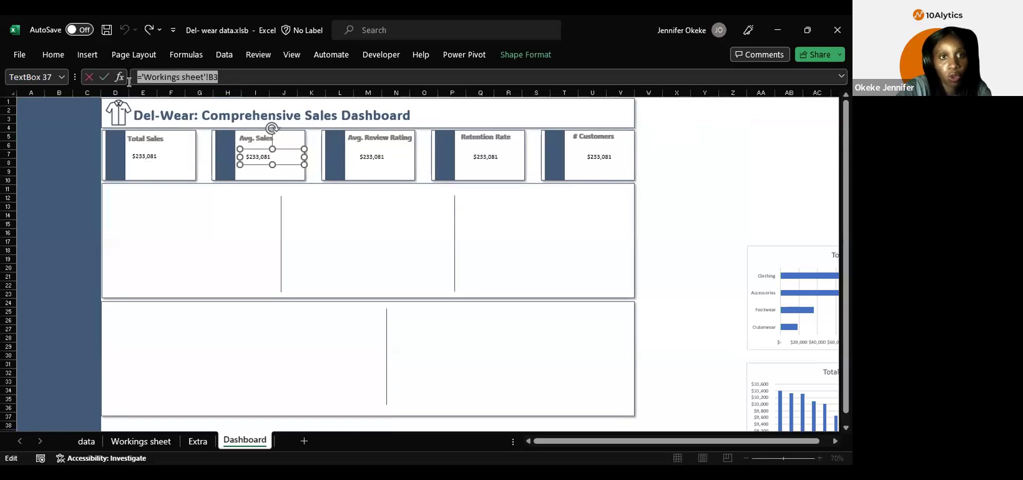
pyautogui.write('=')
pyautogui.click(161, 437)
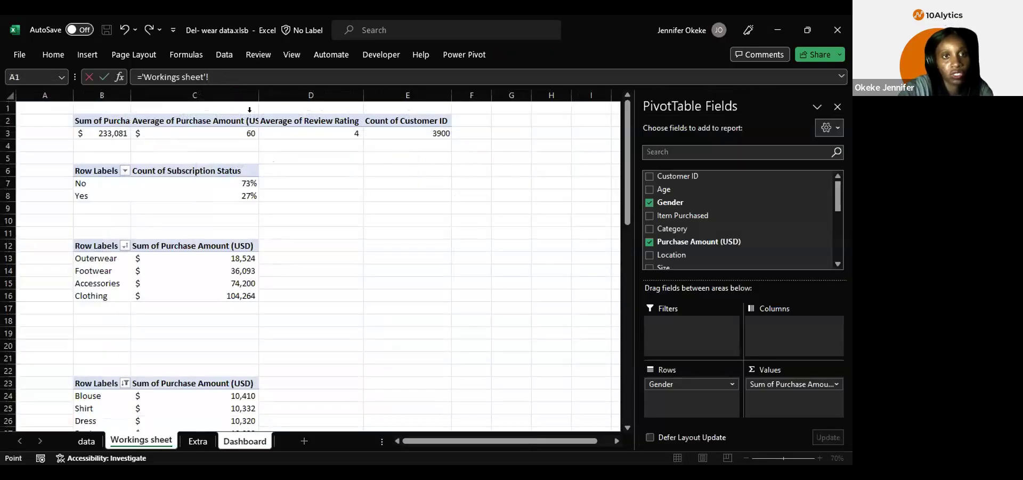
pyautogui.click(228, 135)
pyautogui.press('Return')
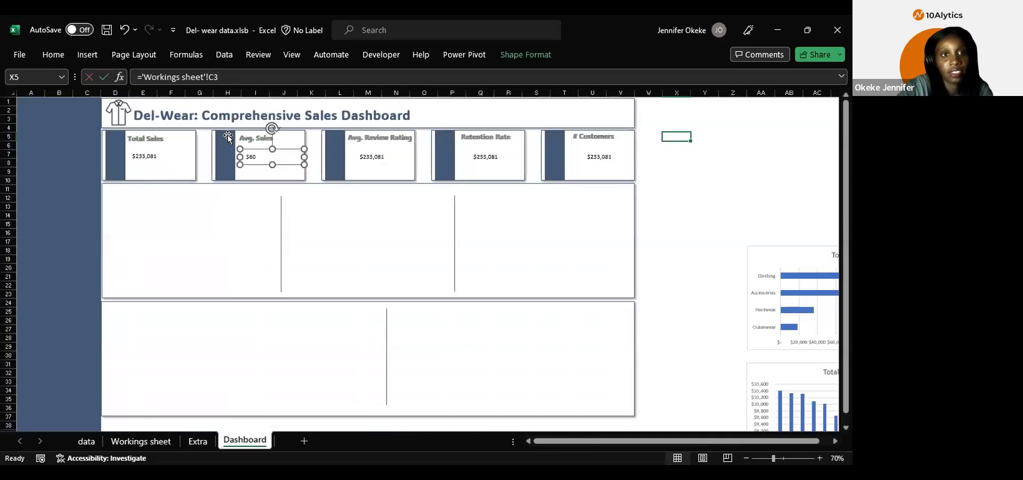
# Step: Relink the value box on the Avg. Review Rating card to cell D3 of the Workings sheet
pyautogui.click(372, 158)
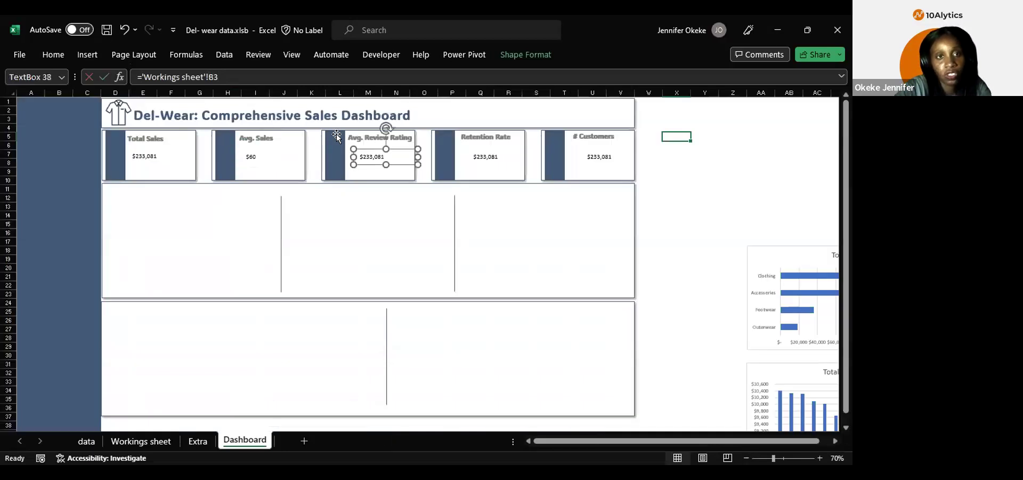
pyautogui.moveTo(235, 77); pyautogui.dragTo(136, 74)
pyautogui.write('=')
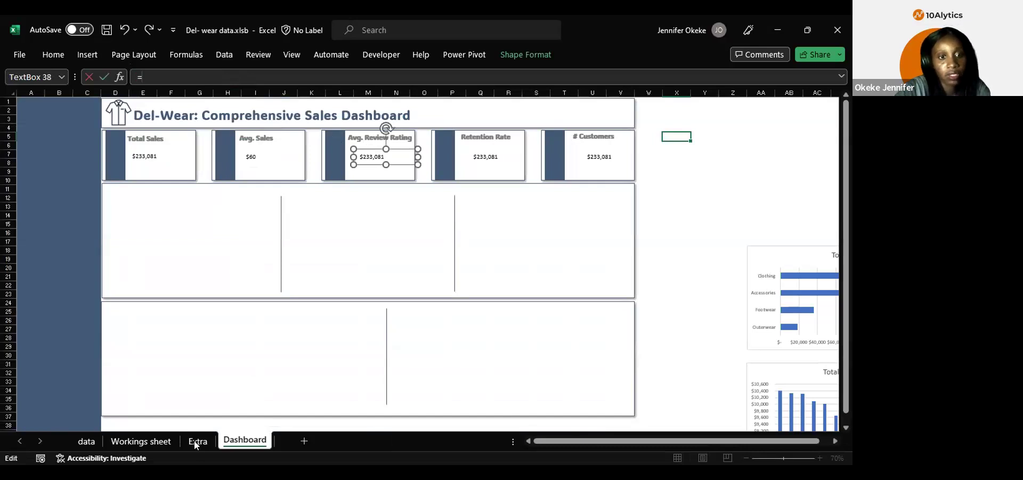
pyautogui.click(154, 440)
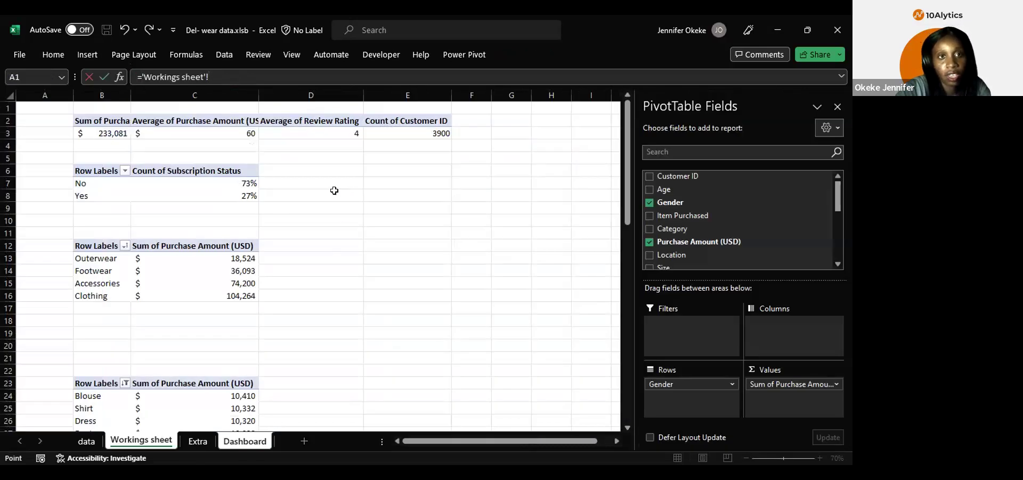
pyautogui.click(319, 129)
pyautogui.press('Return')
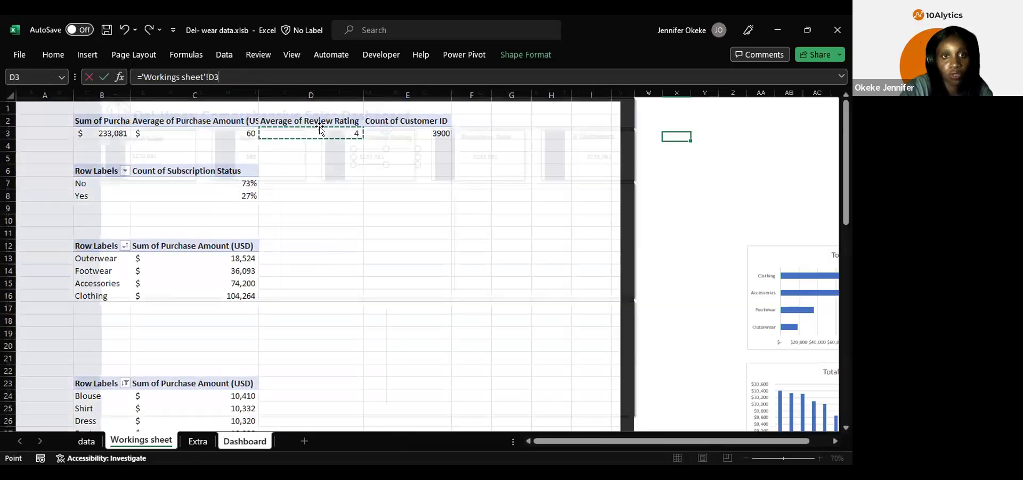
# Step: Relink the value box on the Retention Rate card to the subscribed "Yes" share in cell C8 of the Workings sheet
pyautogui.click(486, 156)
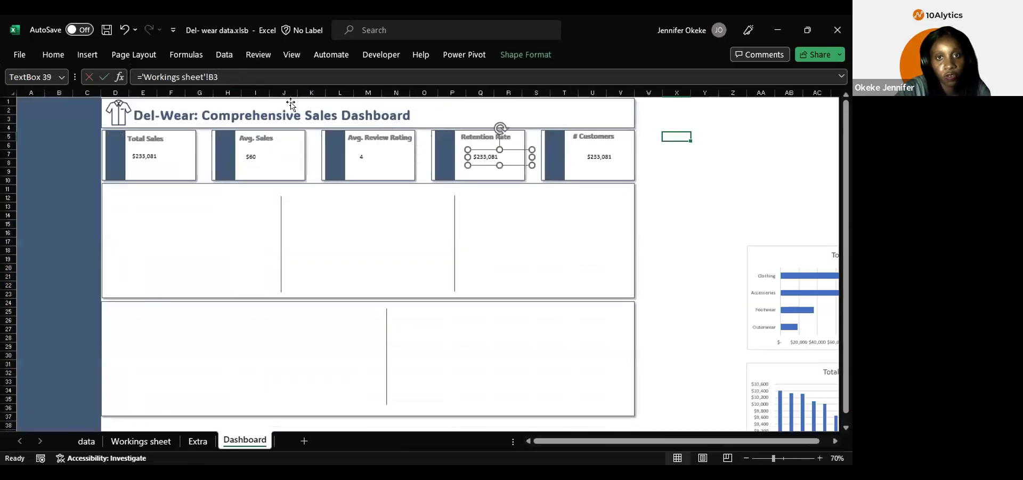
pyautogui.moveTo(219, 77); pyautogui.dragTo(127, 72)
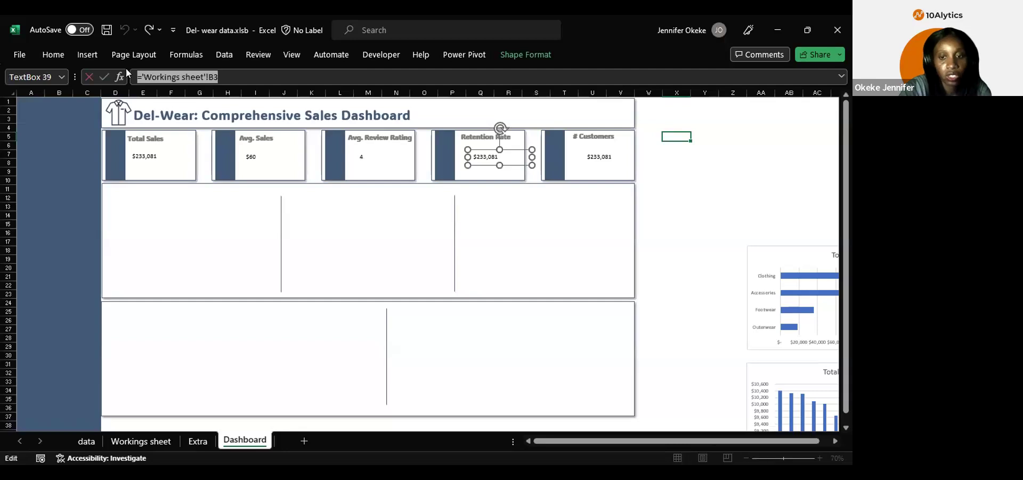
pyautogui.write('=')
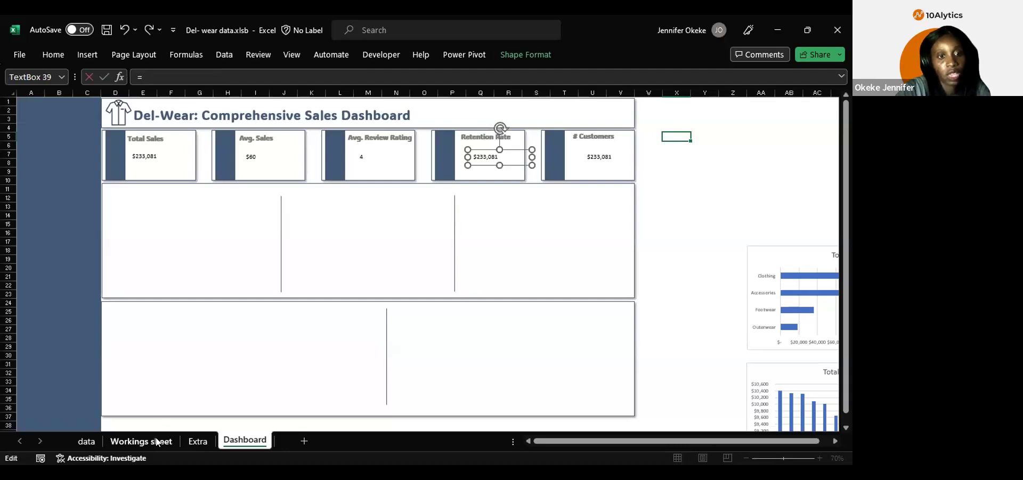
pyautogui.click(157, 440)
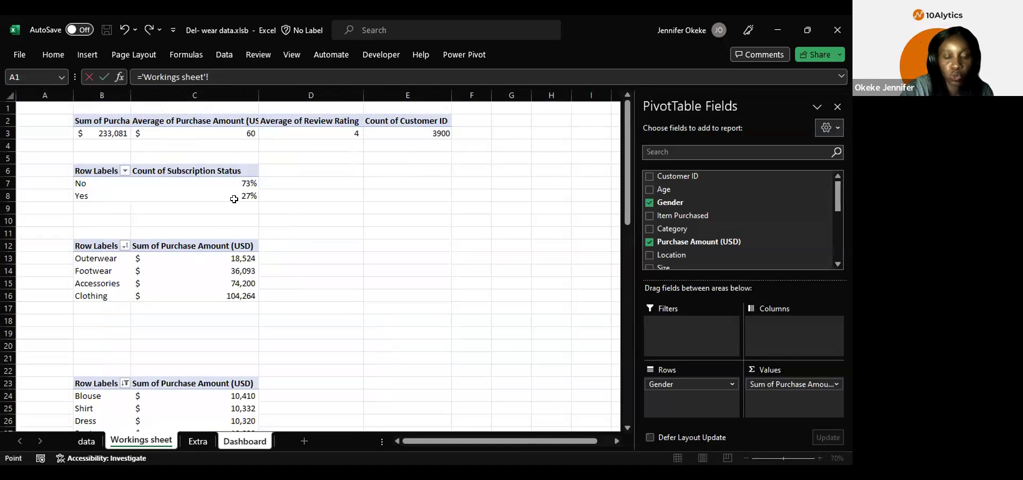
pyautogui.click(205, 195)
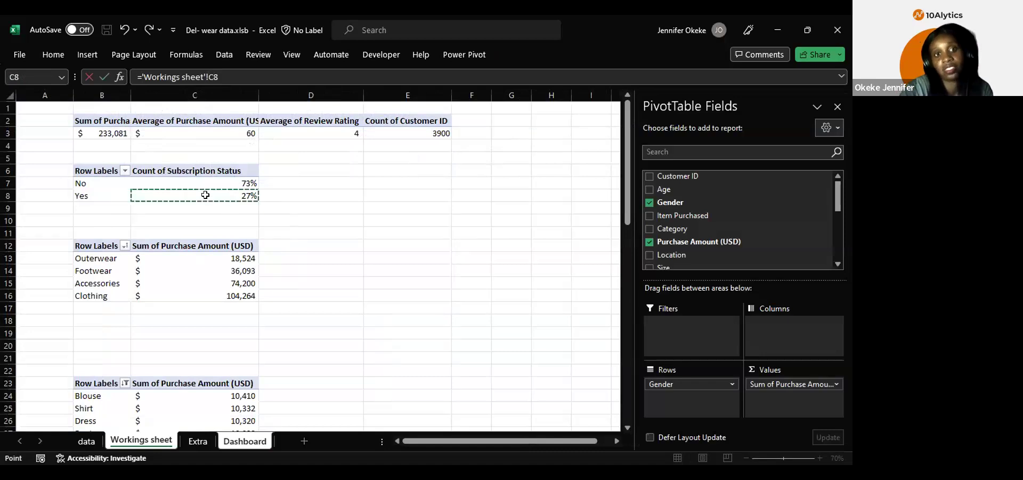
pyautogui.press('Return')
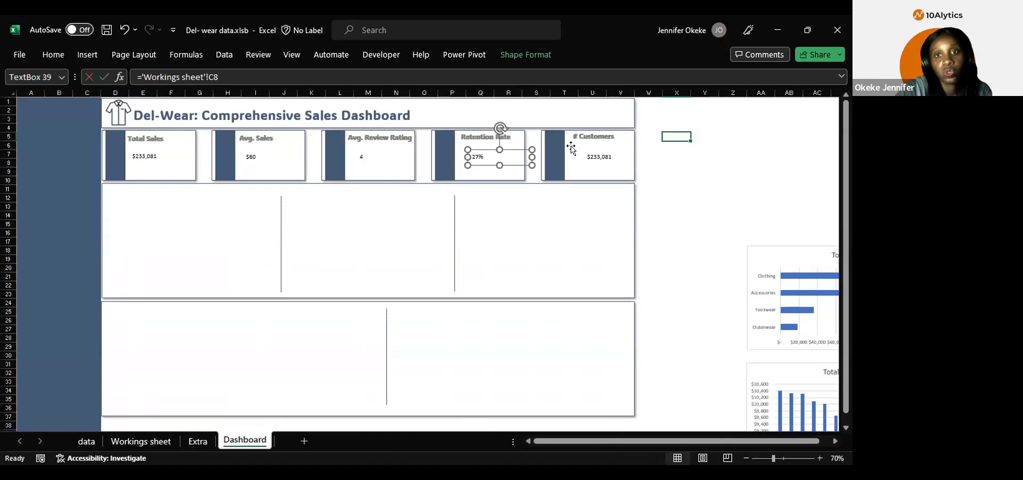
# Step: Relink the value box on the # Customers card to cell E3 of the Workings sheet
pyautogui.click(592, 155)
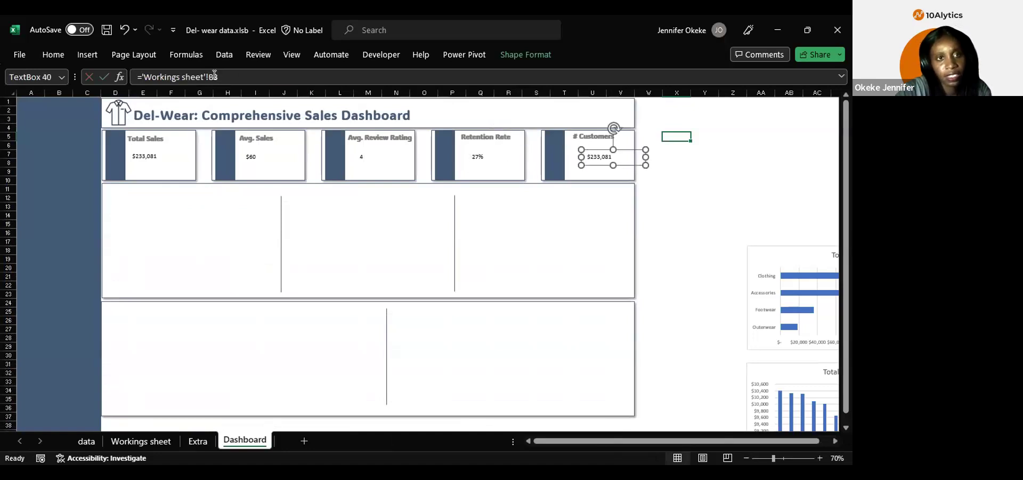
pyautogui.moveTo(219, 76); pyautogui.dragTo(120, 80)
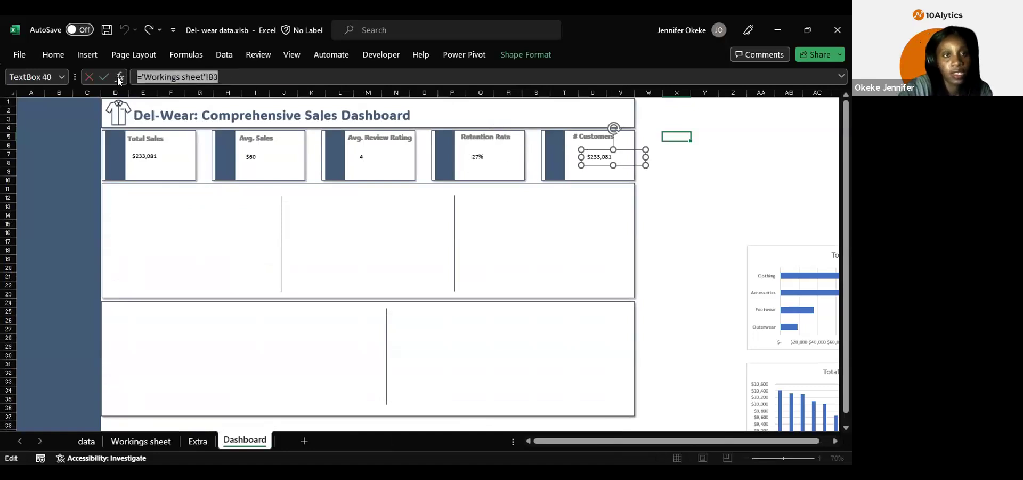
pyautogui.write('=')
pyautogui.click(150, 437)
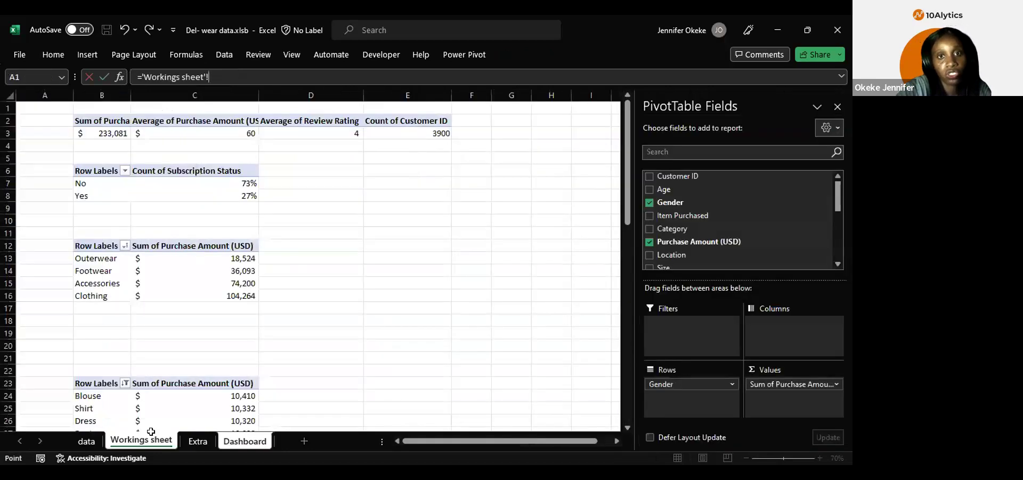
pyautogui.click(418, 135)
pyautogui.press('Return')
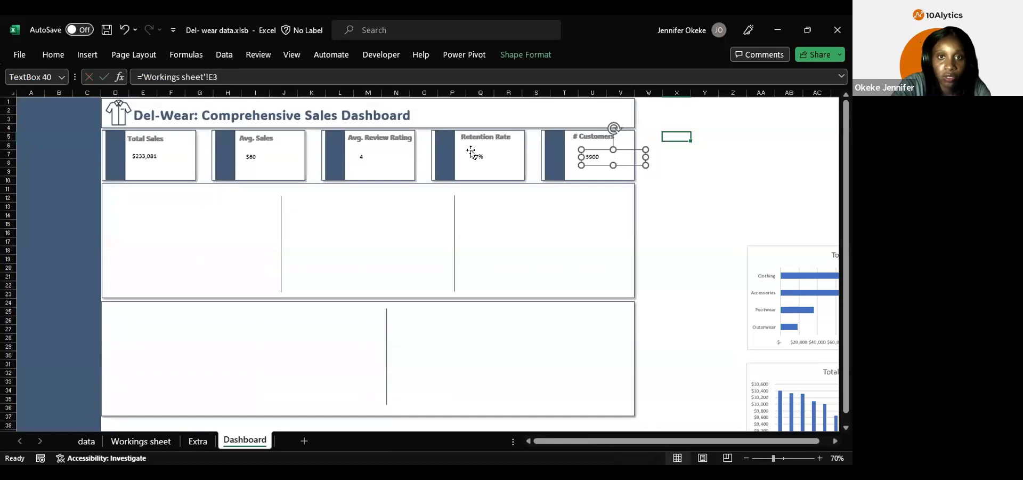
# Step: Set the value text boxes on all five KPI cards to the ADLaM Display font at size 16
pyautogui.keyDown('ctrl'); pyautogui.click(471, 152); pyautogui.keyUp('ctrl')
pyautogui.keyDown('ctrl'); pyautogui.click(375, 154); pyautogui.keyUp('ctrl')
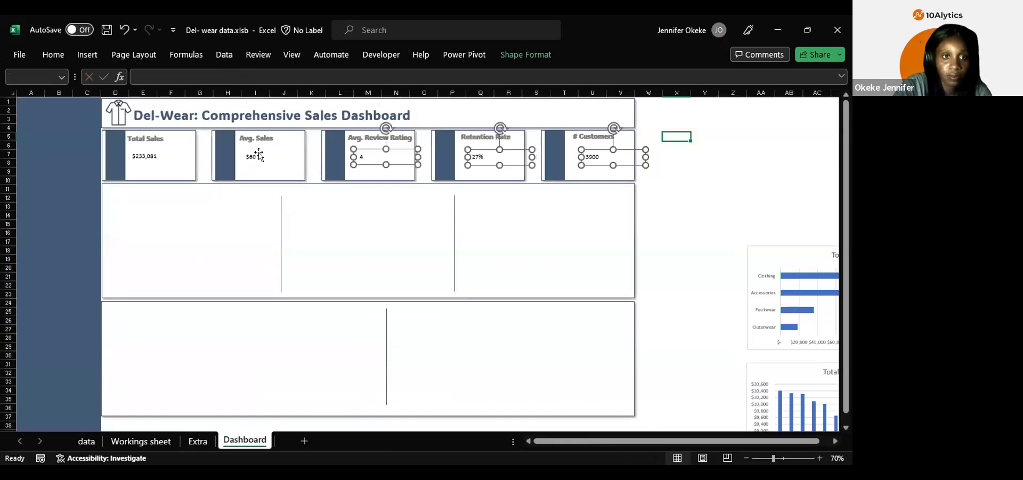
pyautogui.keyDown('ctrl'); pyautogui.click(256, 154); pyautogui.keyUp('ctrl')
pyautogui.keyDown('ctrl'); pyautogui.click(147, 155); pyautogui.keyUp('ctrl')
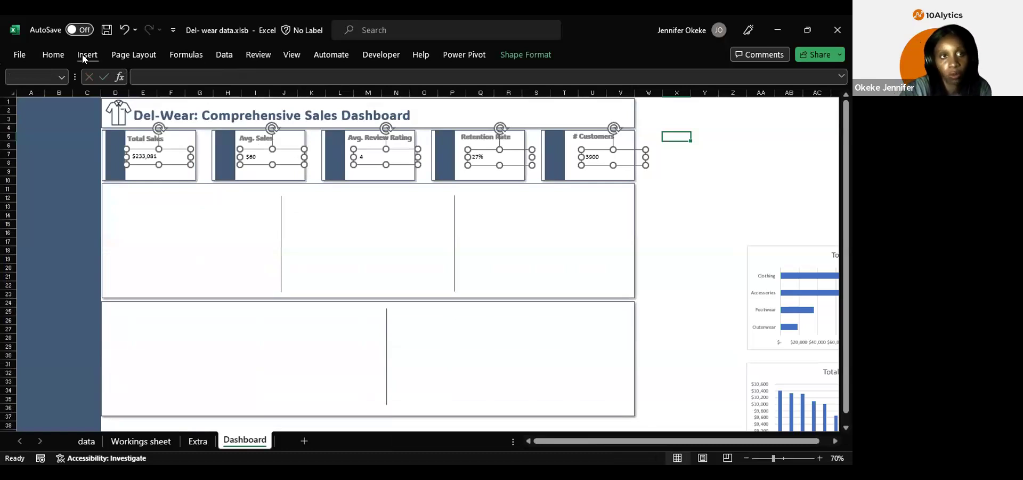
pyautogui.click(55, 56)
pyautogui.click(100, 76)
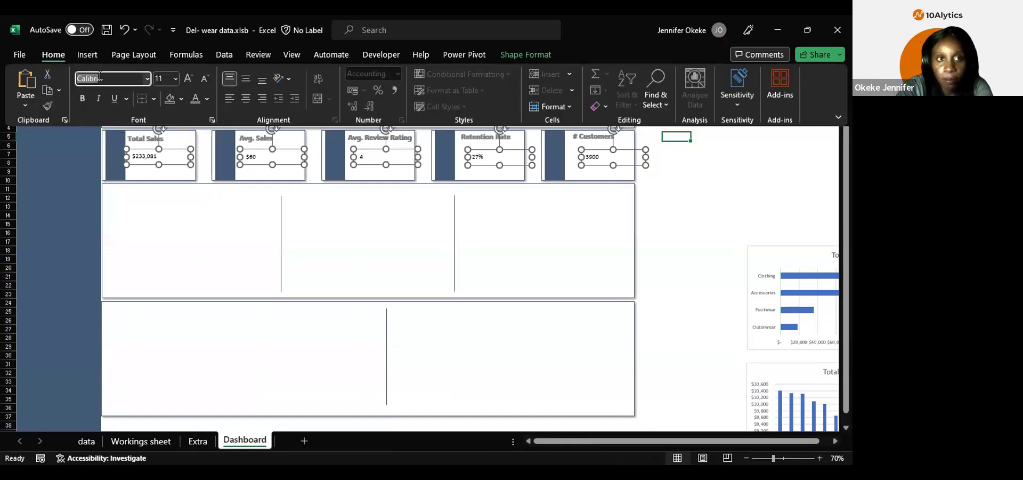
pyautogui.write('ADLaM Display')
pyautogui.press('Return')
pyautogui.click(162, 78)
pyautogui.write('1')
pyautogui.press('Return')
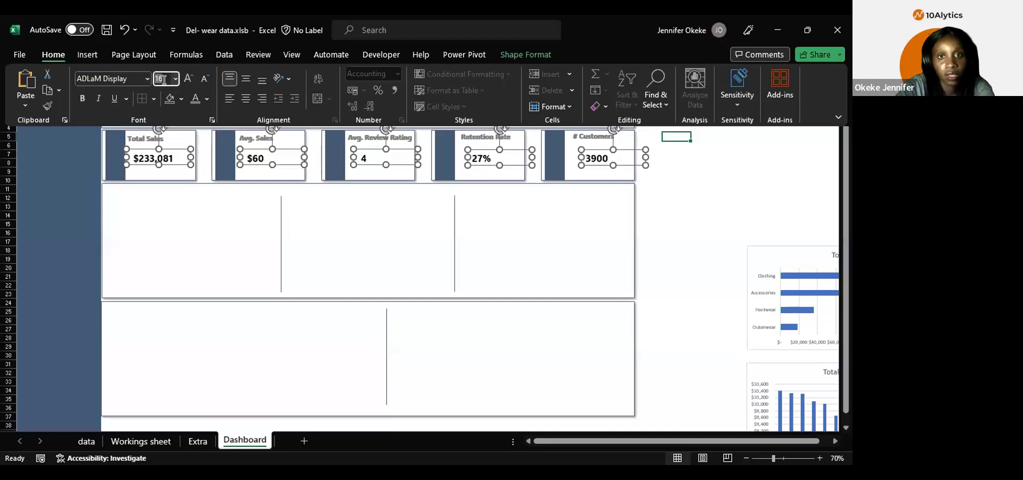
# Step: Apply the recently used dark blue font color and bold to the five KPI values
pyautogui.click(207, 99)
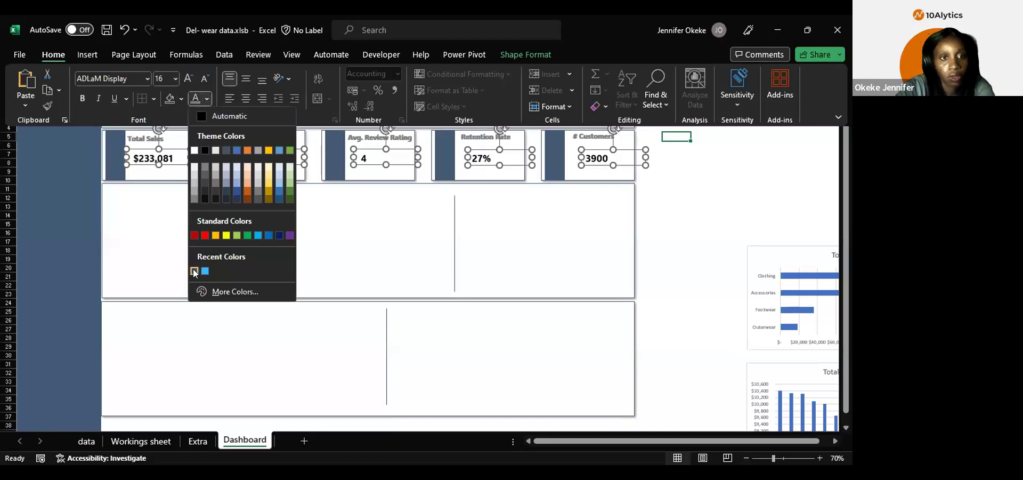
pyautogui.click(194, 271)
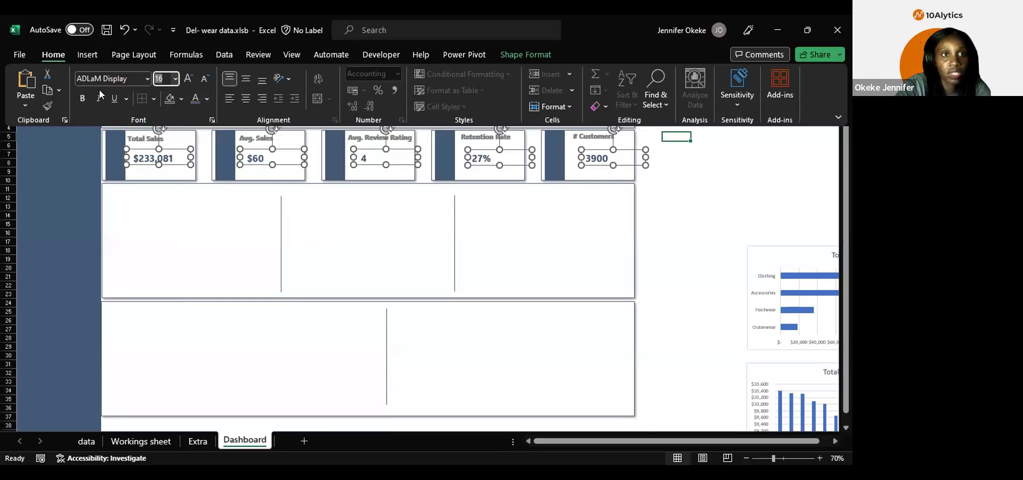
pyautogui.click(84, 99)
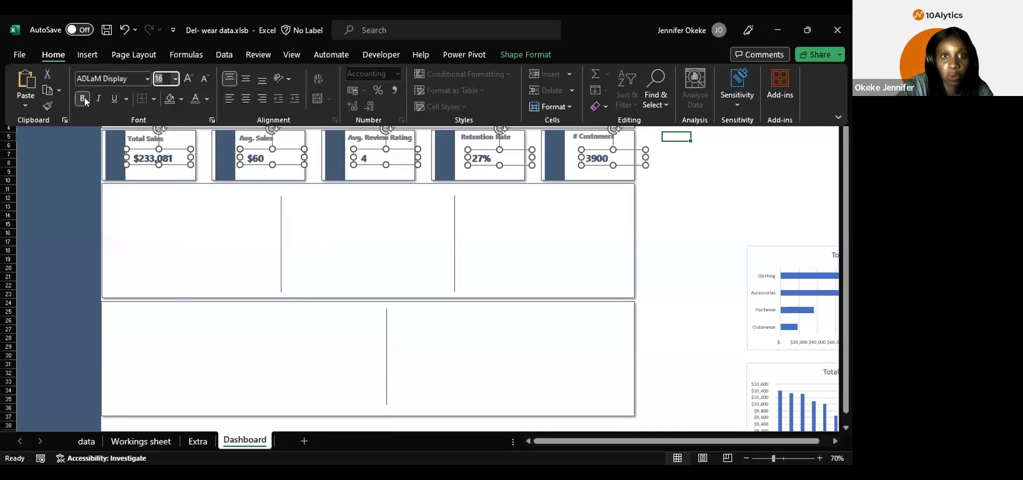
pyautogui.click(694, 168)
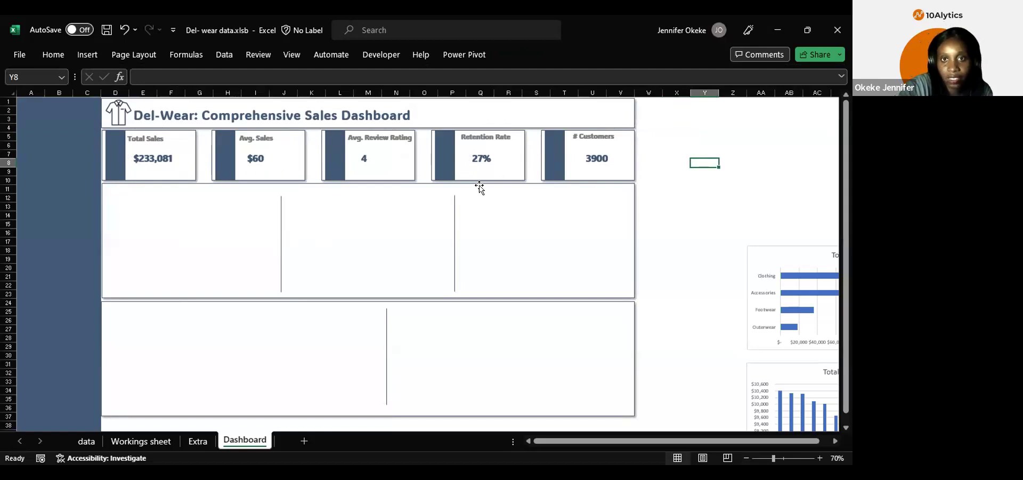
# Step: Cut the five white icons from the Extra sheet and return to the Dashboard sheet
pyautogui.click(192, 441)
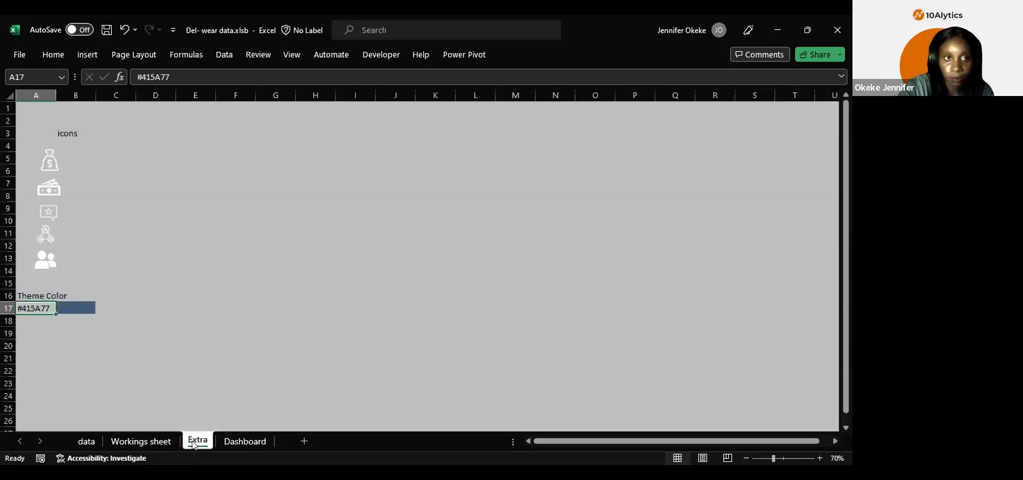
pyautogui.click(42, 157)
pyautogui.keyDown('ctrl'); pyautogui.click(48, 186); pyautogui.keyUp('ctrl')
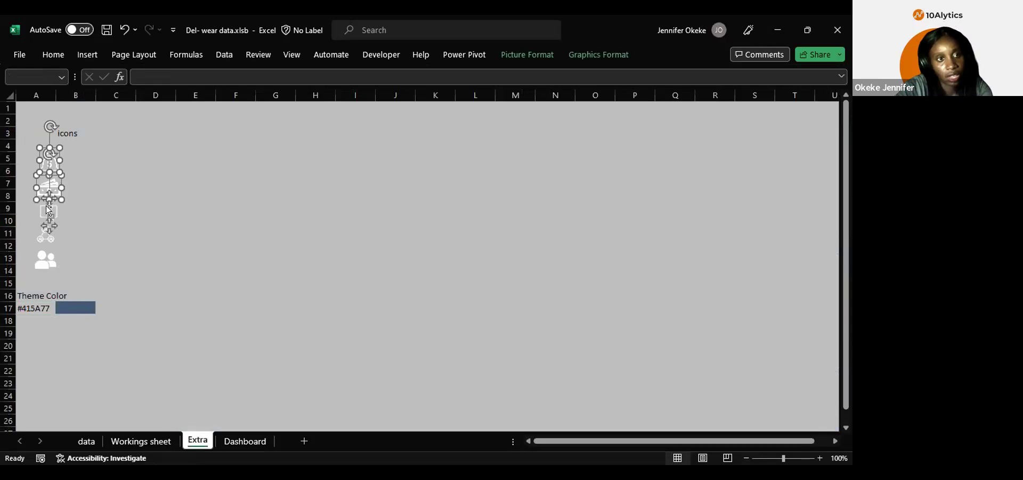
pyautogui.keyDown('ctrl'); pyautogui.click(53, 209); pyautogui.keyUp('ctrl')
pyautogui.keyDown('ctrl'); pyautogui.click(47, 232); pyautogui.keyUp('ctrl')
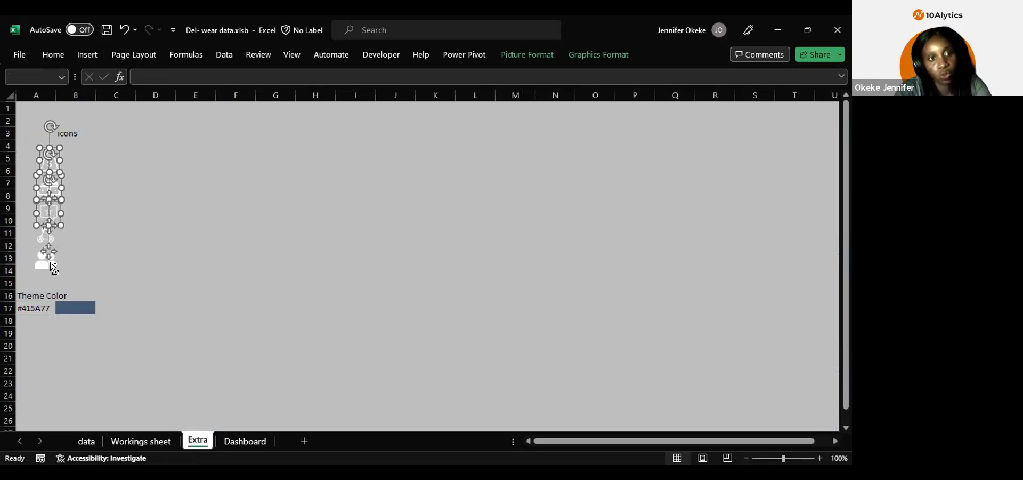
pyautogui.keyDown('ctrl'); pyautogui.click(47, 263); pyautogui.keyUp('ctrl')
pyautogui.keyDown('ctrl'); pyautogui.click(33, 236); pyautogui.keyUp('ctrl')
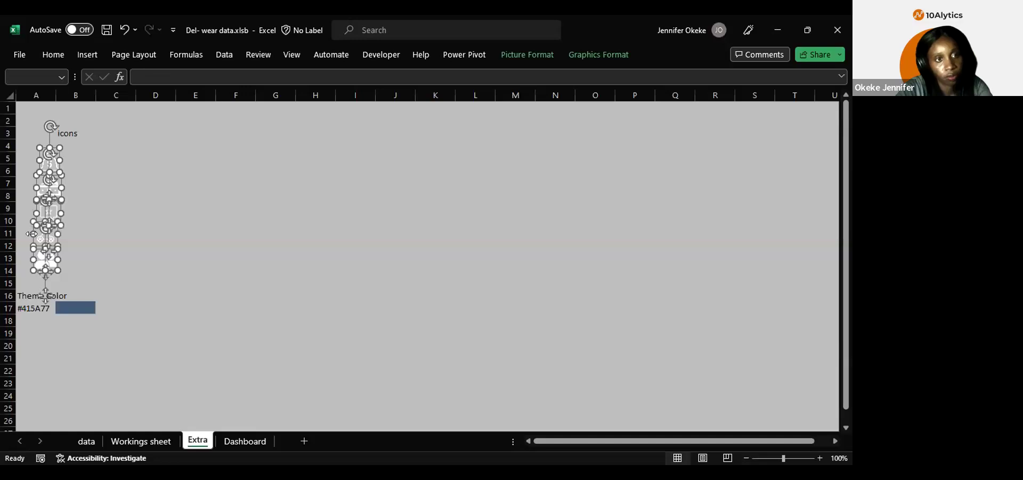
pyautogui.press('Delete')
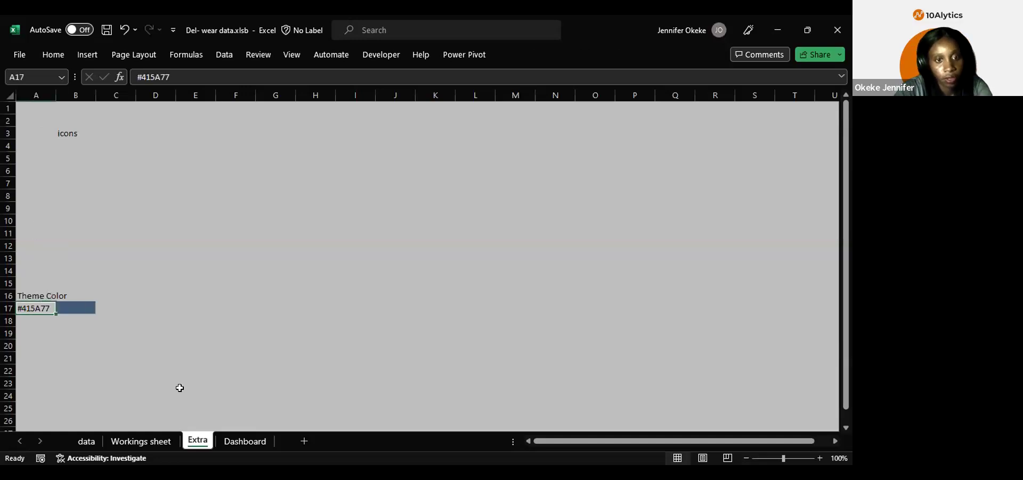
pyautogui.click(240, 442)
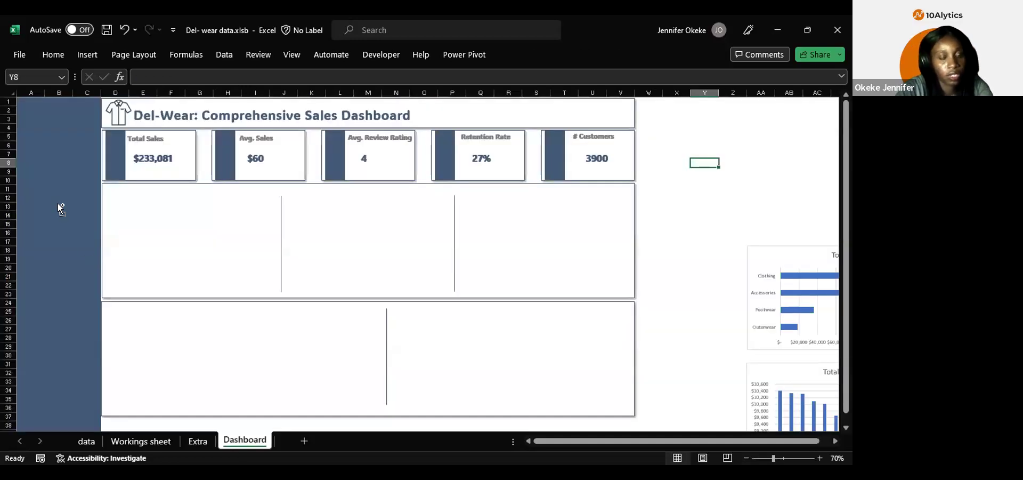
pyautogui.hotkey('ctrl', 'v')
pyautogui.click(640, 174)
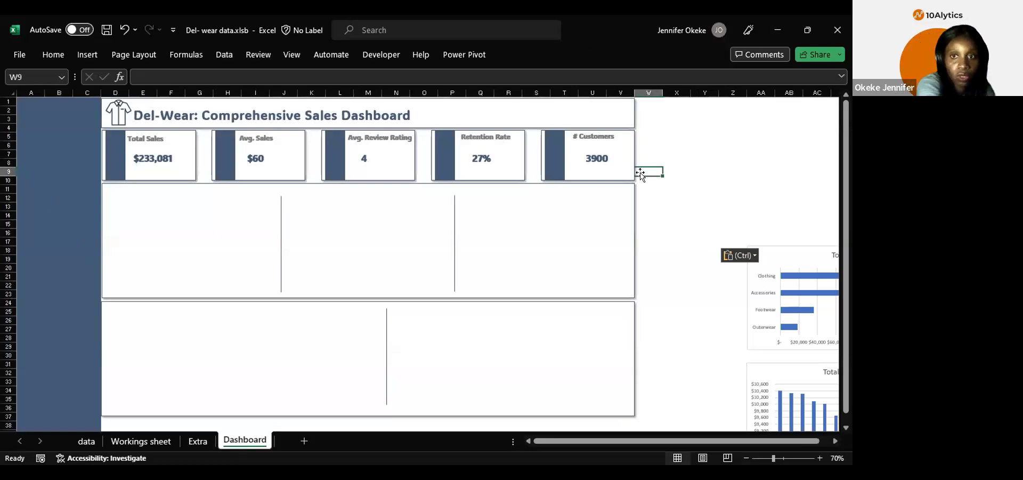
pyautogui.press('Up')
pyautogui.press('Right')
pyautogui.press('Right')
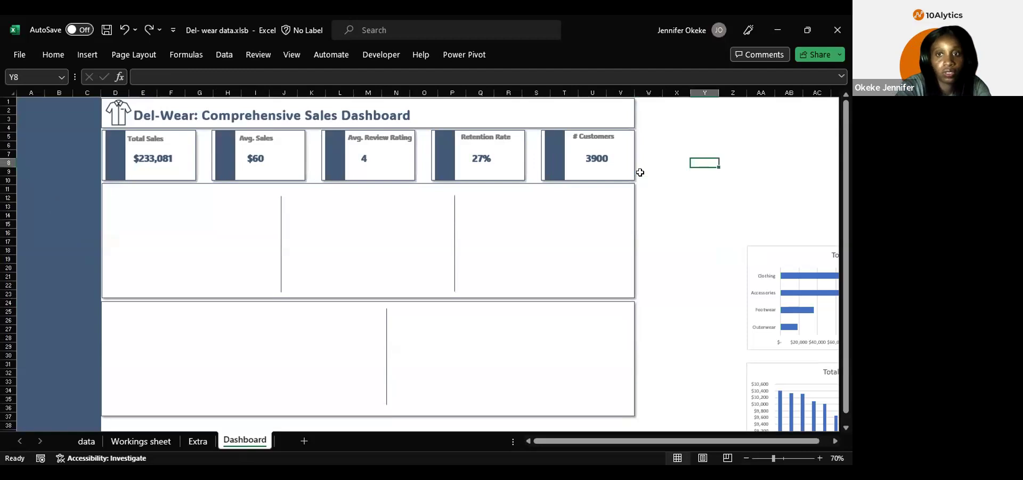
# Step: Paste the five icons onto the dashboard and move them together onto the blue side band
pyautogui.hotkey('ctrl', 'v')
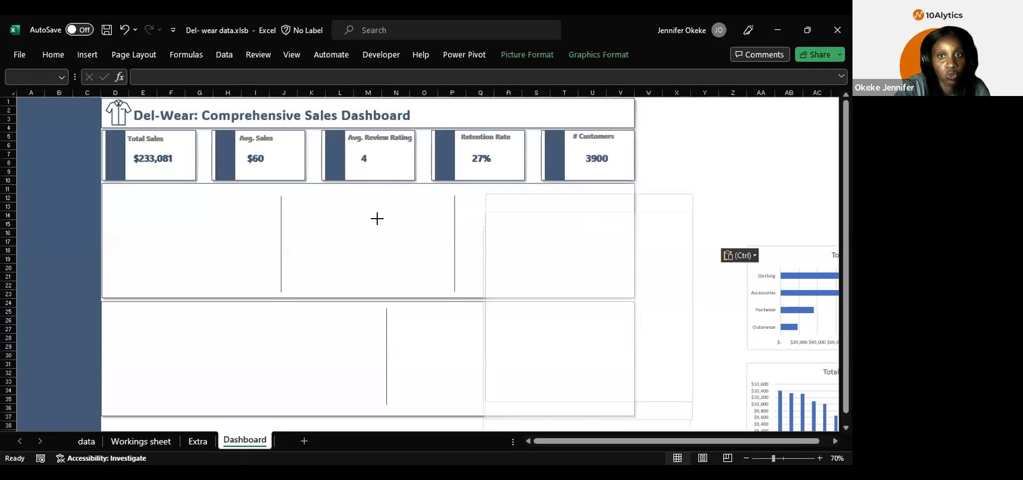
pyautogui.moveTo(372, 222); pyautogui.dragTo(433, 214)
pyautogui.hotkey('ctrl', 'z')
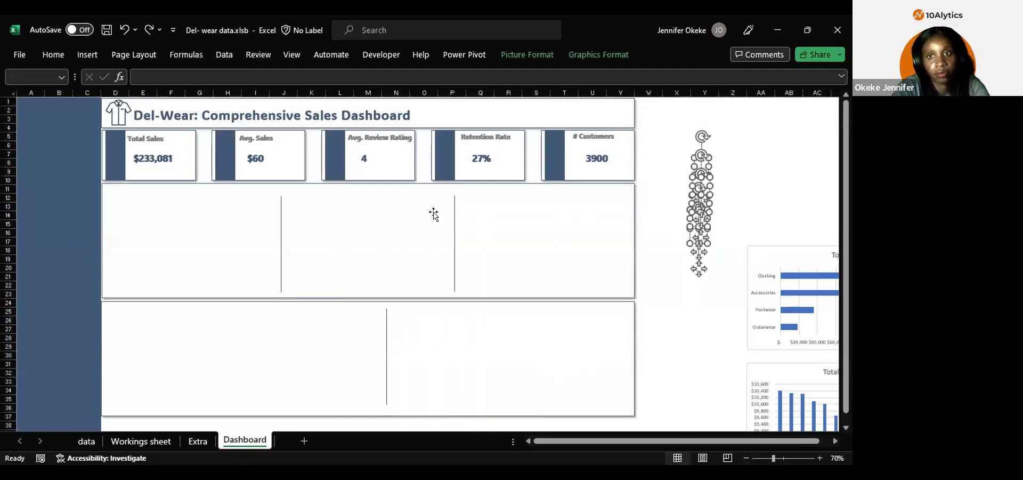
pyautogui.moveTo(697, 266); pyautogui.dragTo(60, 221)
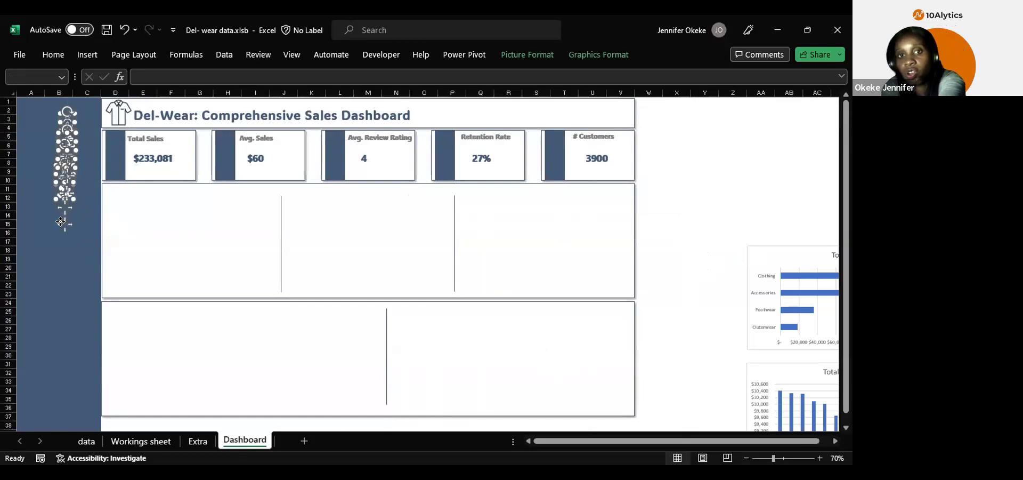
pyautogui.click(34, 281)
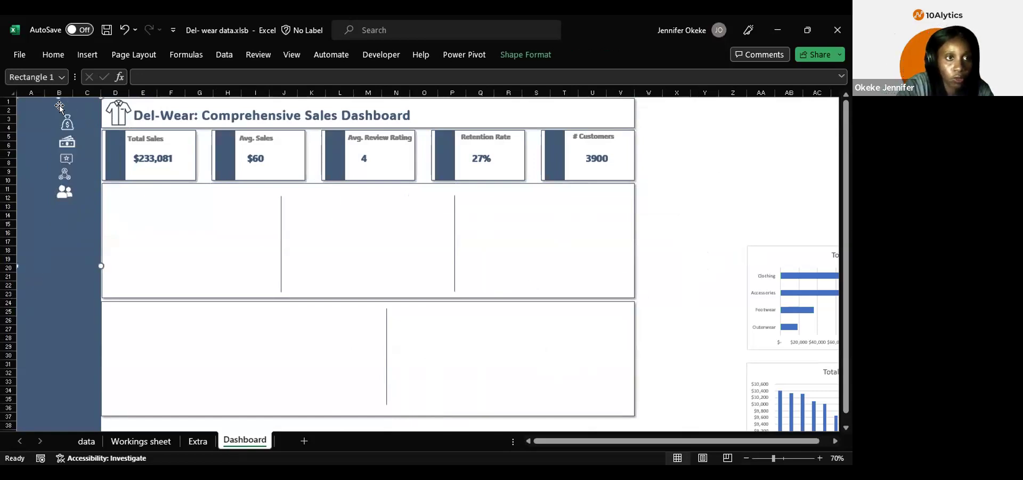
# Step: Place the money bag, banknote, review, network and people icons on the five KPI cards' blue strips, in card order
pyautogui.moveTo(66, 121); pyautogui.dragTo(226, 155)
pyautogui.click(70, 139)
pyautogui.moveTo(66, 158); pyautogui.dragTo(334, 156)
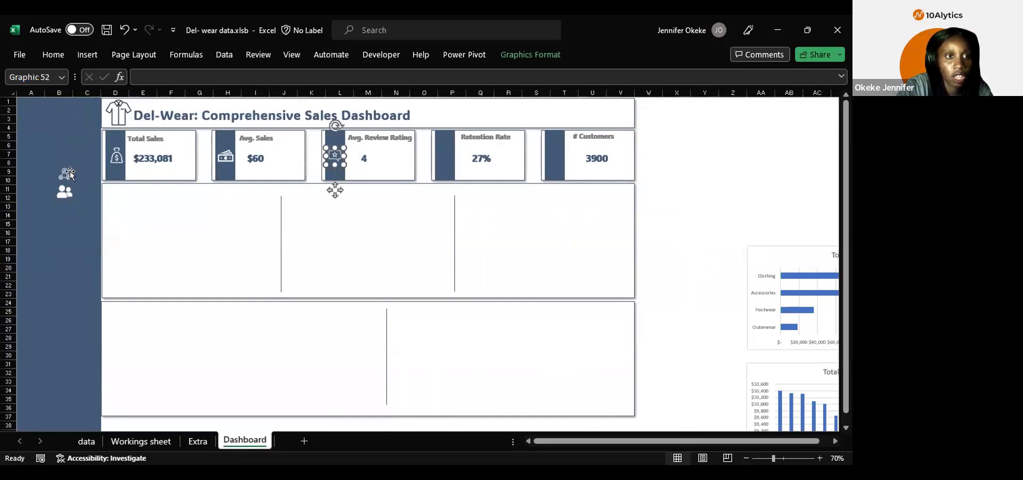
pyautogui.moveTo(64, 174); pyautogui.dragTo(445, 153)
pyautogui.moveTo(58, 198); pyautogui.dragTo(555, 151)
pyautogui.click(708, 118)
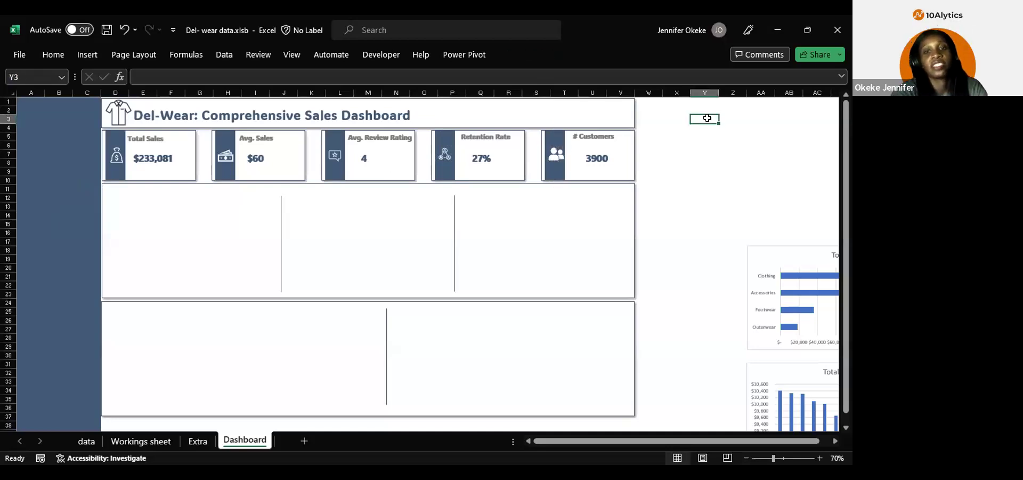
# Step: Nudge the lower chart container horizontally so its sides align with the container above it
pyautogui.click(535, 358)
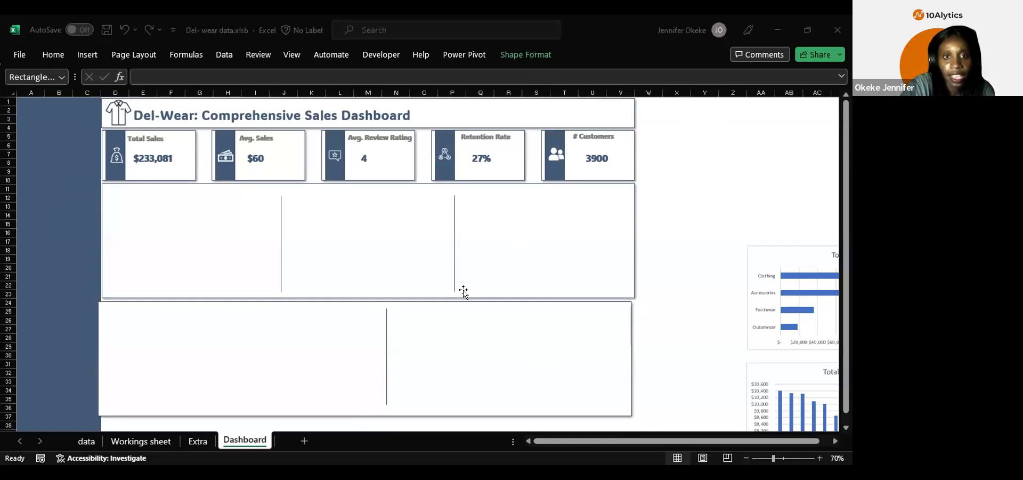
pyautogui.click(231, 356)
pyautogui.press('Right')
pyautogui.press('Right')
pyautogui.press('Right')
pyautogui.press('Right')
pyautogui.press('Right')
pyautogui.press('Right')
pyautogui.press('Right')
pyautogui.press('Right')
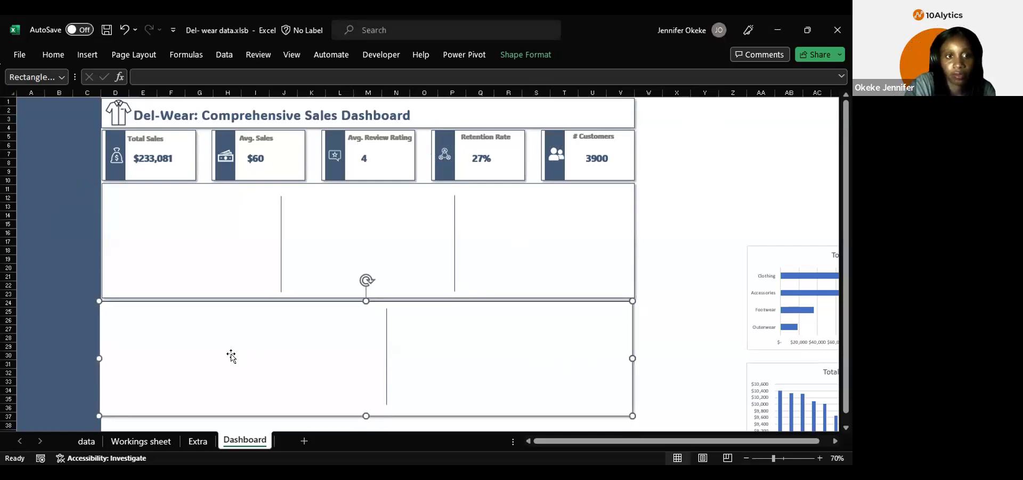
pyautogui.press('Right')
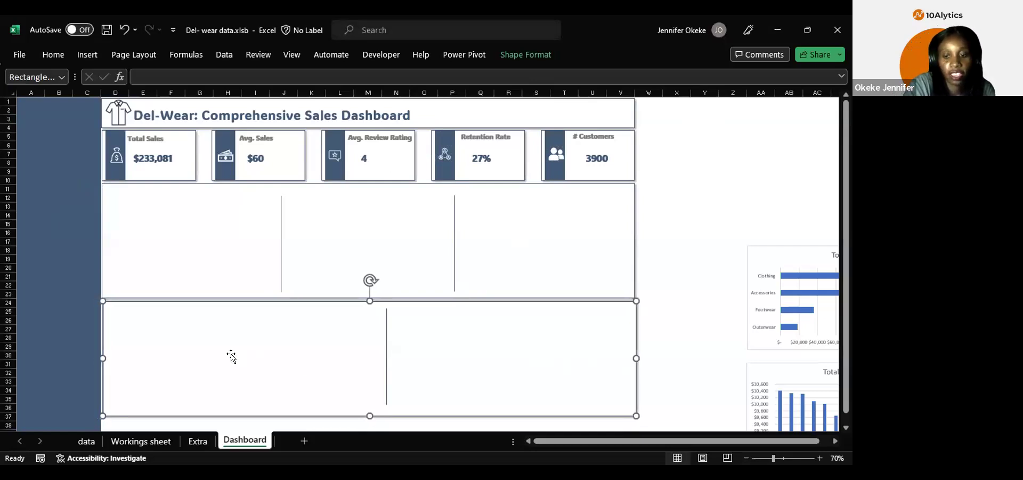
pyautogui.press('Left')
pyautogui.press('Left')
pyautogui.press('Left')
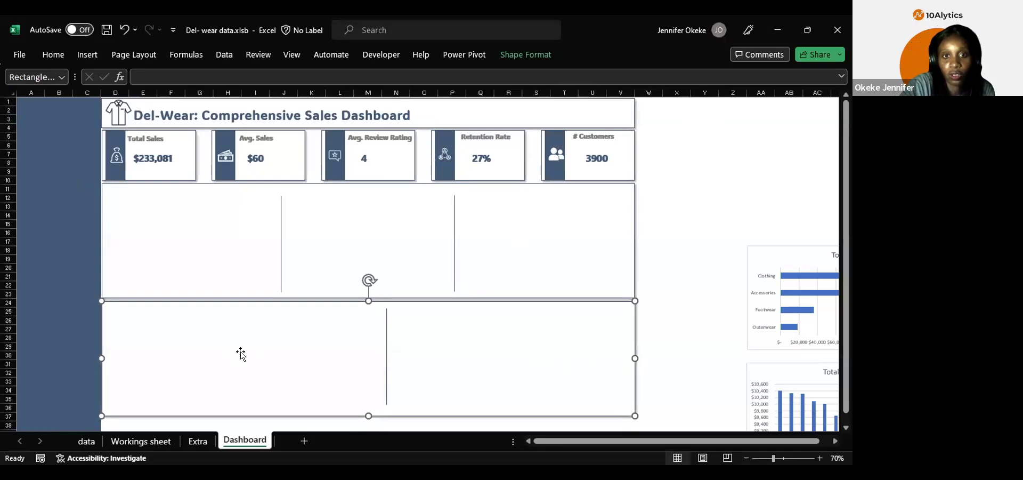
pyautogui.click(709, 198)
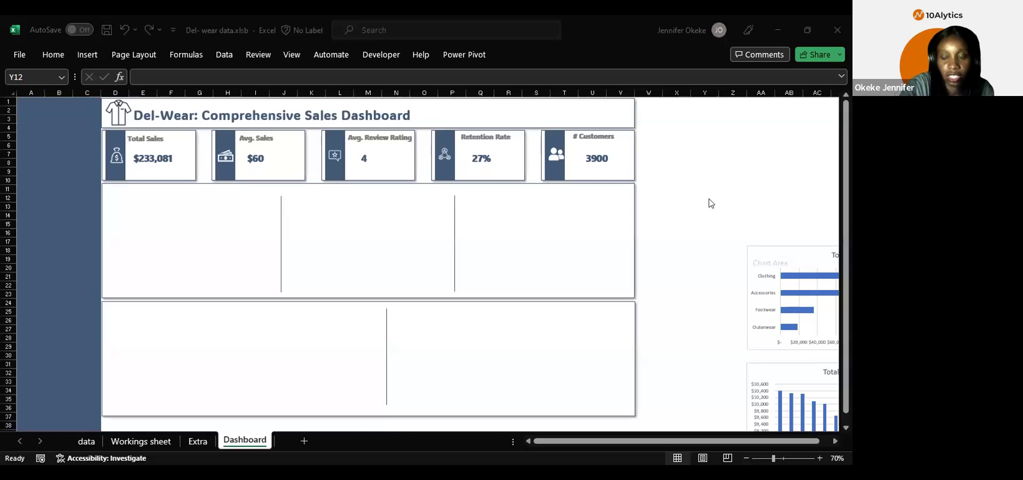
# Step: Move the category bar chart into the upper container's first section and fit the item column chart to the lower container's first section
pyautogui.hscroll(3, 709, 203)
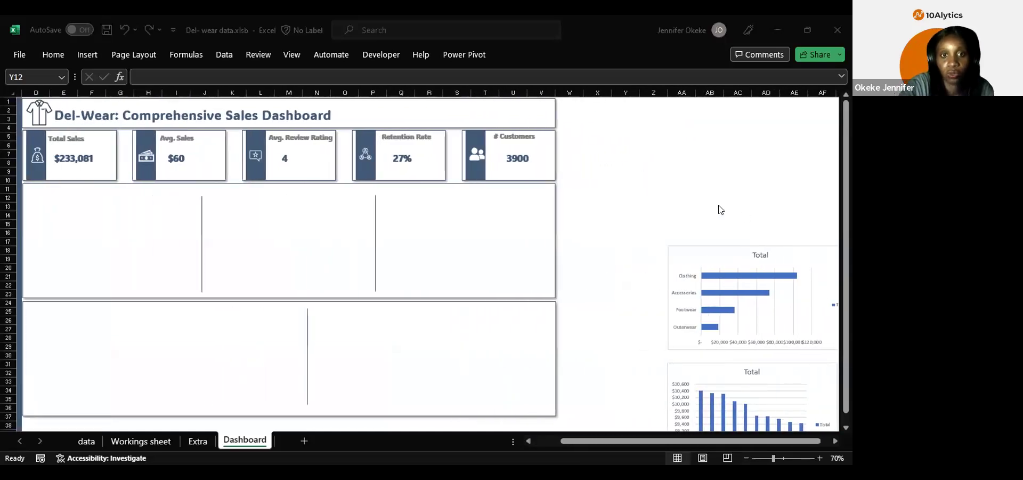
pyautogui.hscroll(-3, 721, 209)
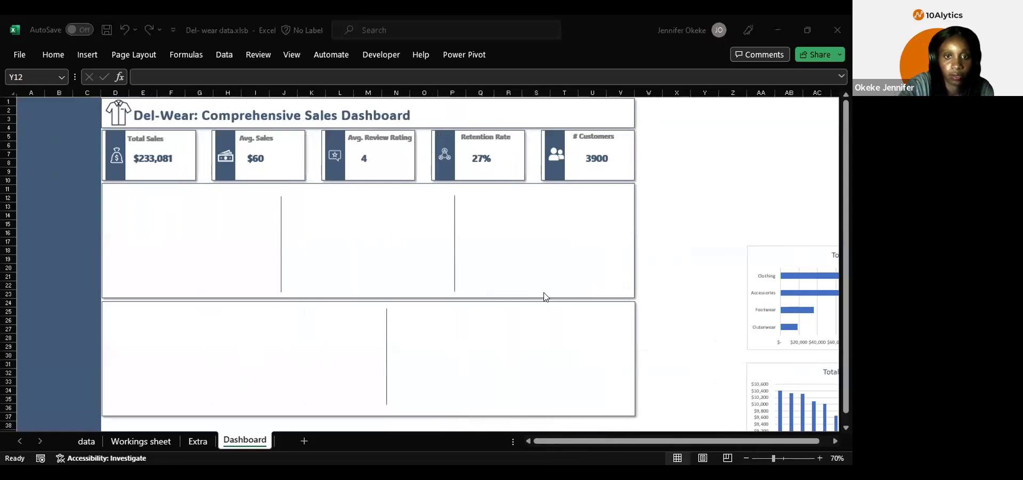
pyautogui.click(770, 266)
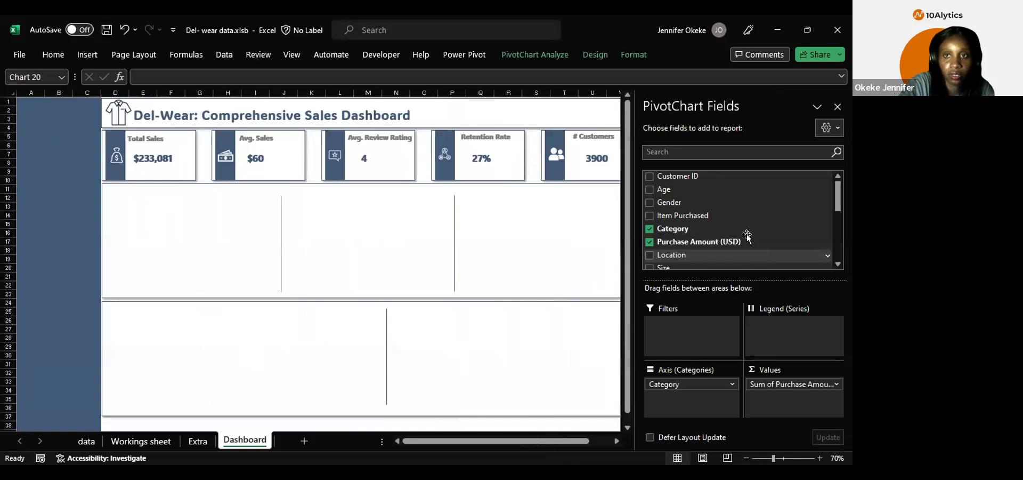
pyautogui.click(840, 106)
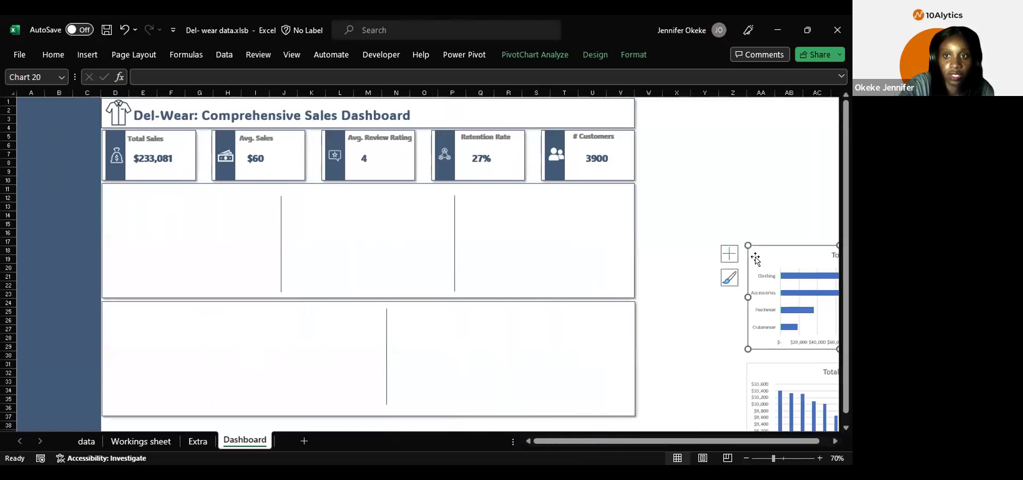
pyautogui.moveTo(704, 252); pyautogui.dragTo(100, 197)
pyautogui.moveTo(759, 369); pyautogui.dragTo(121, 310)
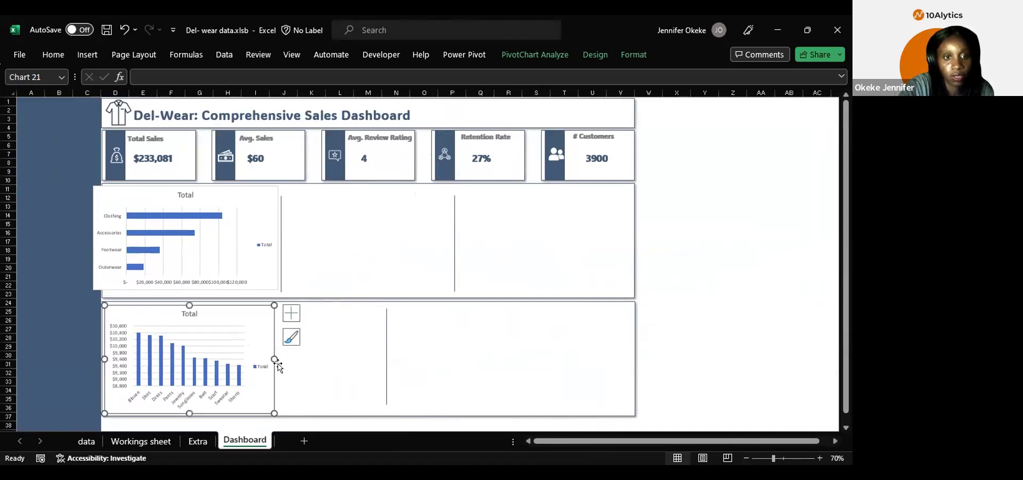
pyautogui.moveTo(274, 358); pyautogui.dragTo(373, 358)
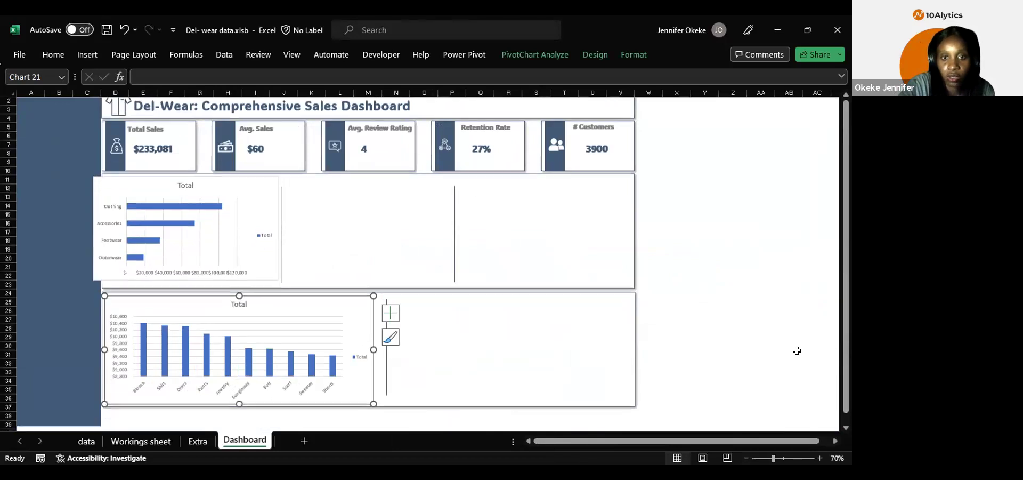
# Step: Cut the category column chart, the seasonal line chart and the gender doughnut chart from below the dashboard
pyautogui.scroll(-9, 797, 350)
pyautogui.hscroll(3, 796, 350)
pyautogui.hscroll(4, 797, 350)
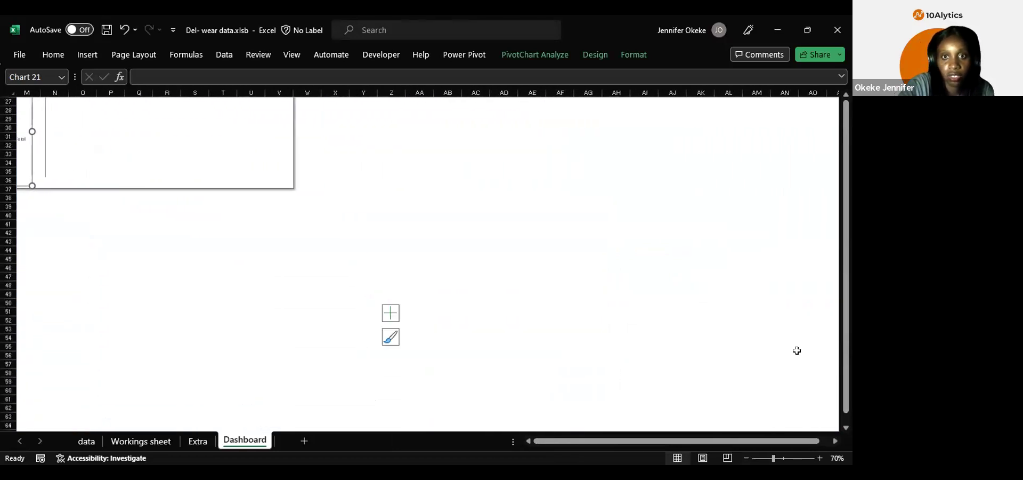
pyautogui.scroll(-5, 545, 274)
pyautogui.scroll(2, 546, 274)
pyautogui.click(560, 266)
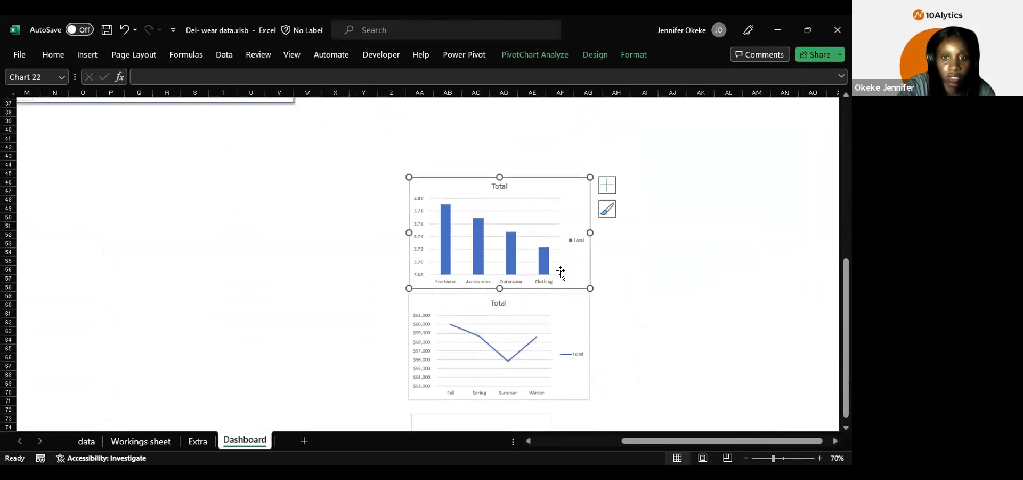
pyautogui.keyDown('ctrl'); pyautogui.click(559, 304); pyautogui.keyUp('ctrl')
pyautogui.scroll(-3, 559, 304)
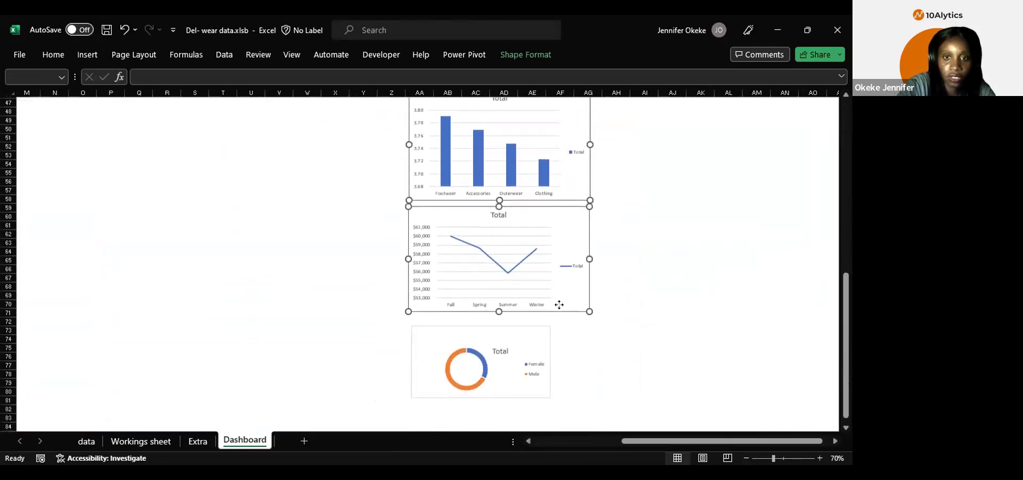
pyautogui.click(519, 341)
pyautogui.keyDown('ctrl'); pyautogui.click(569, 229); pyautogui.keyUp('ctrl')
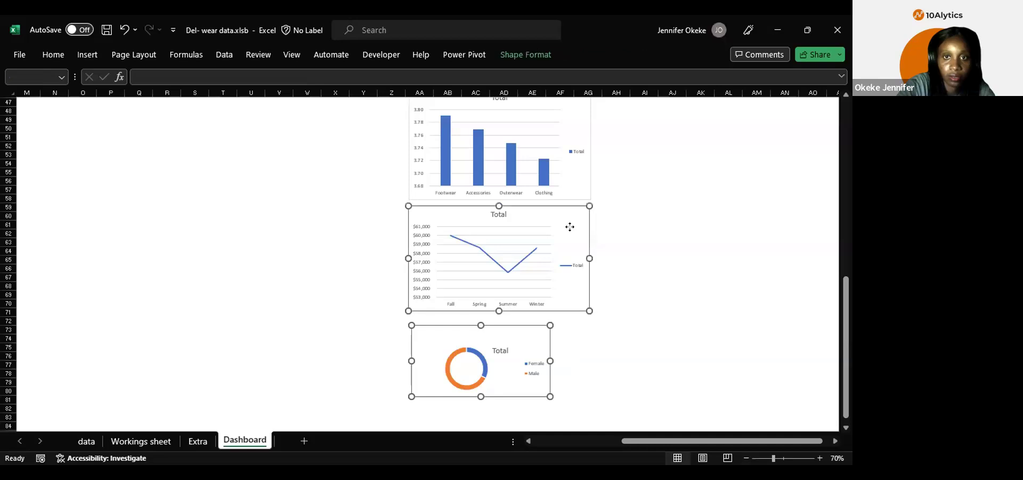
pyautogui.keyDown('ctrl'); pyautogui.click(580, 164); pyautogui.keyUp('ctrl')
pyautogui.hotkey('ctrl', 'x')
# Step: Paste the three cut charts in the empty cells beside the dashboard, starting at cell Y12
pyautogui.scroll(13, 455, 224)
pyautogui.hscroll(-3, 456, 226)
pyautogui.scroll(2, 455, 225)
pyautogui.hscroll(-2, 456, 225)
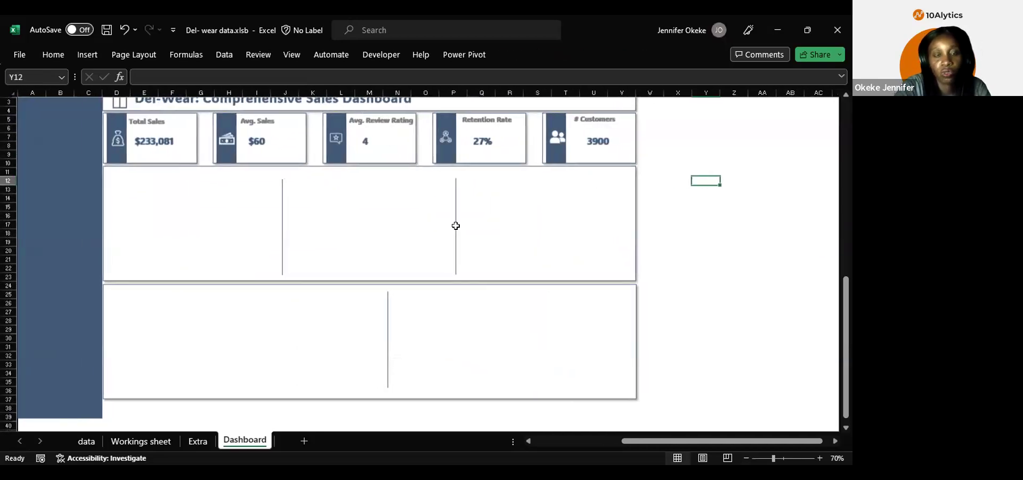
pyautogui.hotkey('ctrl', 'v')
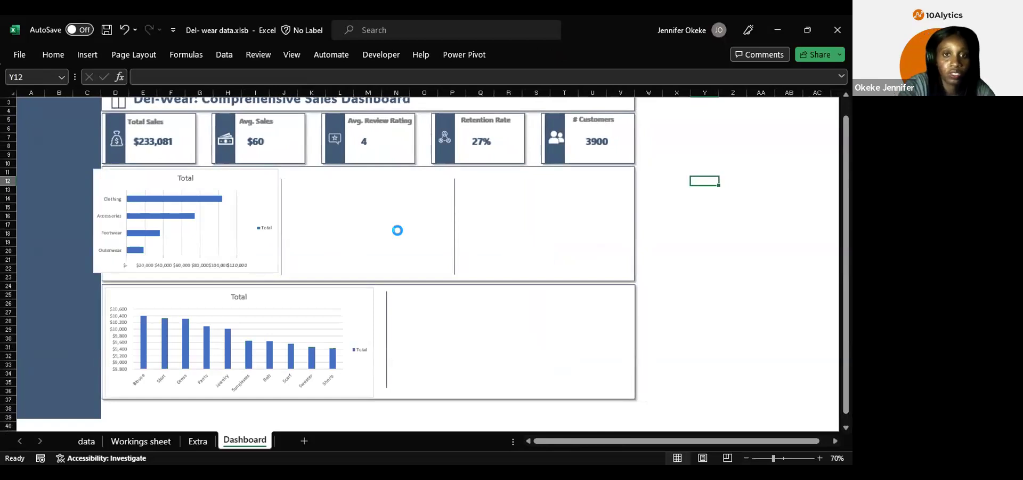
pyautogui.click(703, 139)
# Step: Move the column chart to the upper container's third section, the doughnut to its middle section, and the line chart to the lower container's second section
pyautogui.moveTo(715, 176); pyautogui.dragTo(497, 171)
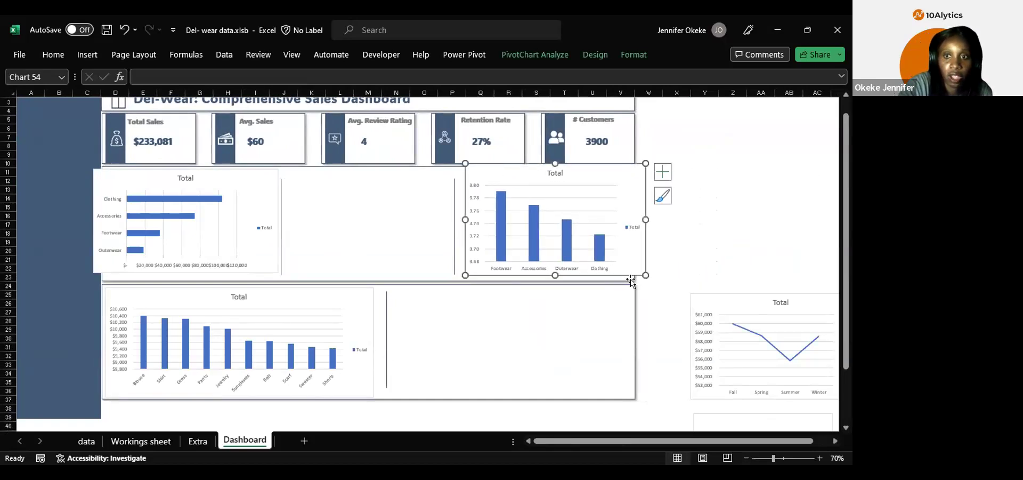
pyautogui.moveTo(717, 297); pyautogui.dragTo(436, 291)
pyautogui.moveTo(720, 411); pyautogui.dragTo(328, 195)
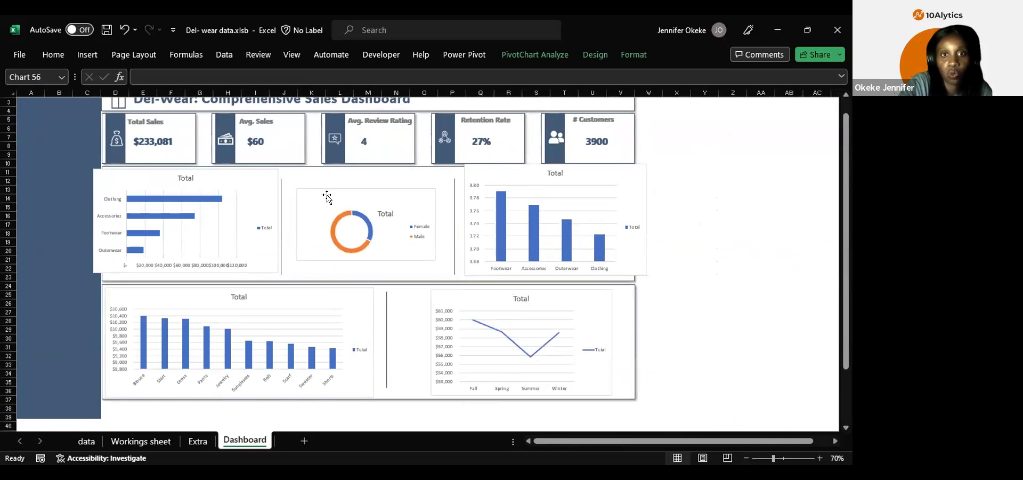
# Step: Reposition and shrink the category column chart so it fits inside the upper container's third section
pyautogui.click(465, 163)
pyautogui.moveTo(464, 161); pyautogui.dragTo(506, 168)
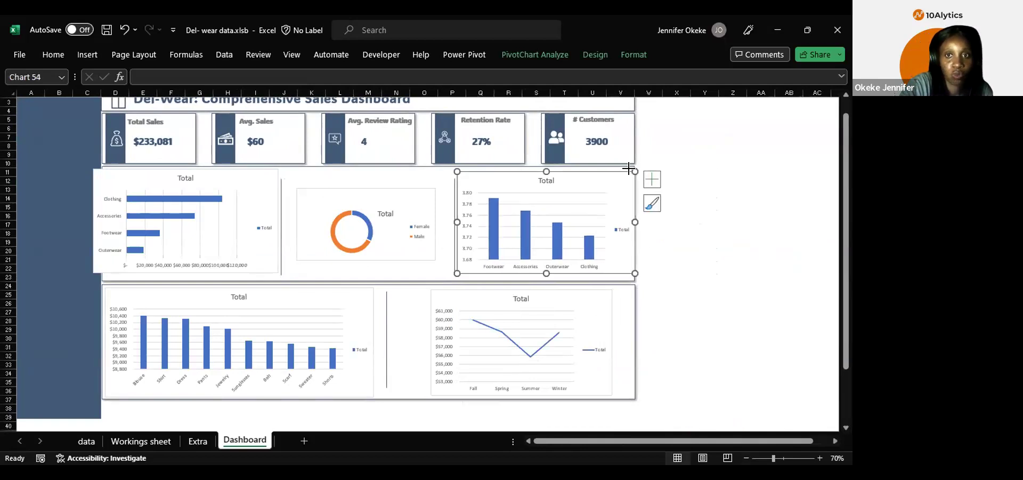
pyautogui.moveTo(634, 171); pyautogui.dragTo(628, 173)
pyautogui.click(739, 189)
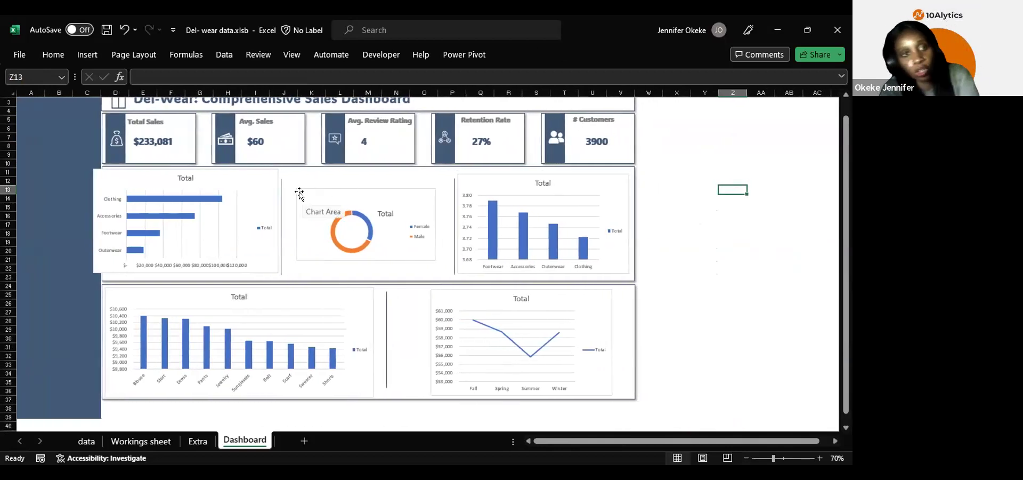
# Step: Narrow the category bar chart from its outer edge so it fits inside the upper container's first section
pyautogui.click(117, 172)
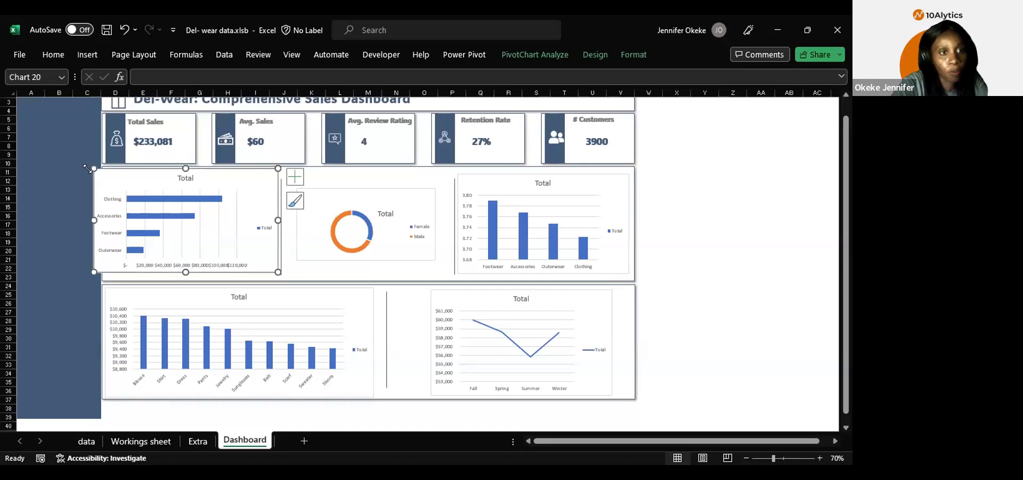
pyautogui.moveTo(93, 169); pyautogui.dragTo(104, 164)
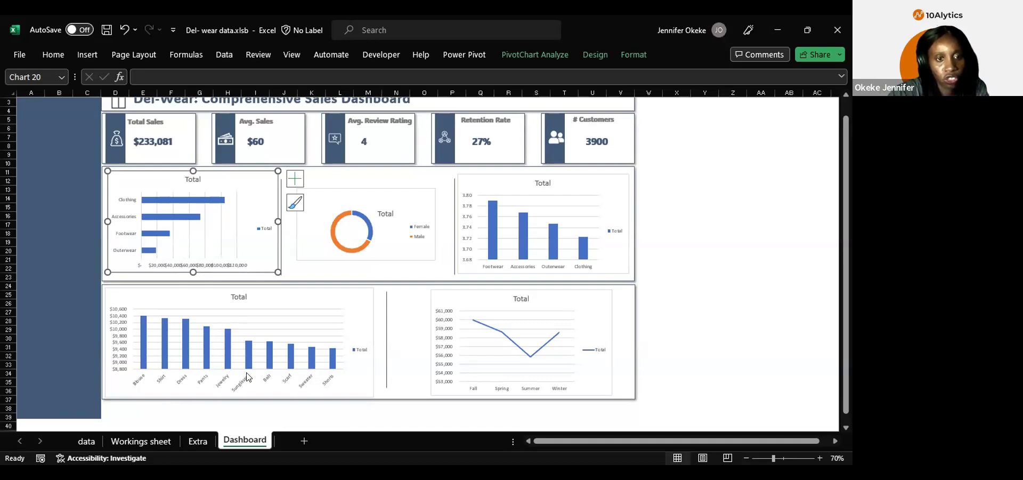
# Step: On the Workings sheet, insert Subscription Status, Shipping Type, Discount Applied and Promo Code Used slicers for the category sales pivot table
pyautogui.click(157, 441)
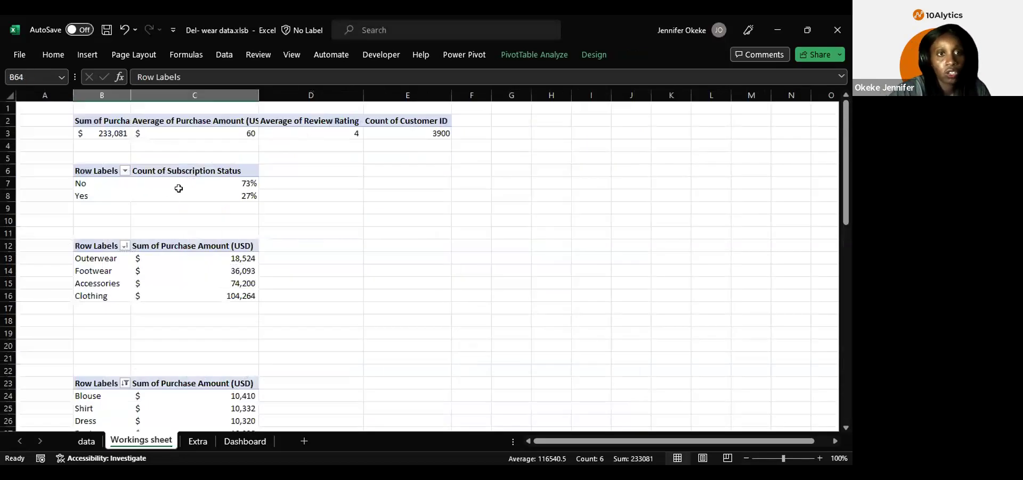
pyautogui.click(169, 246)
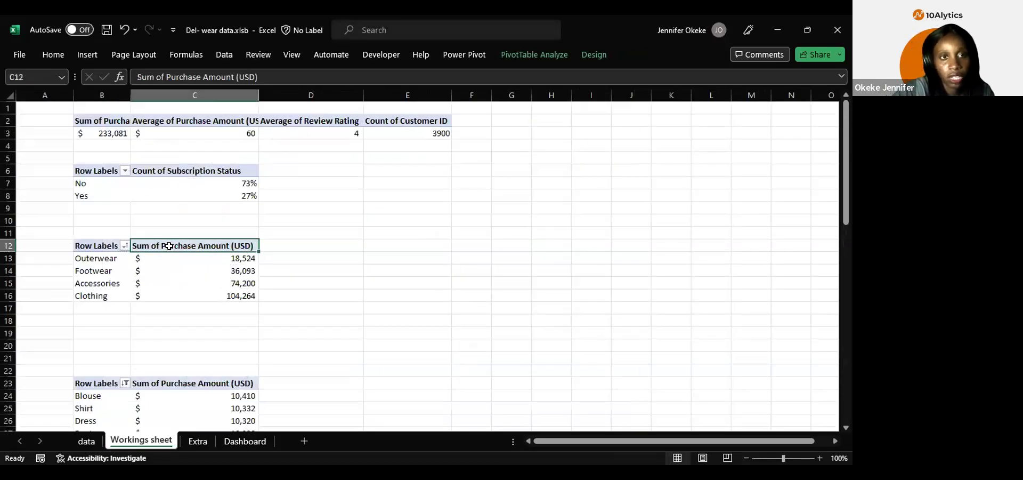
pyautogui.click(530, 53)
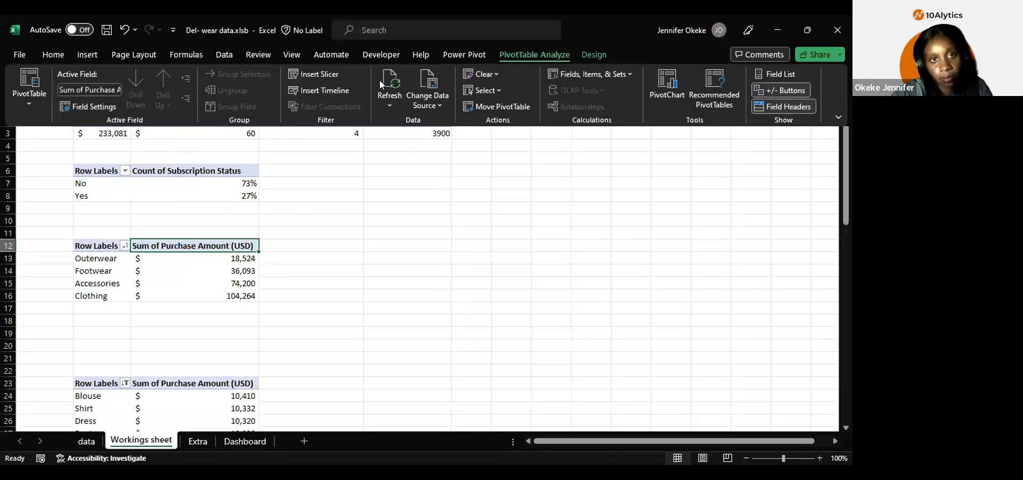
pyautogui.click(312, 75)
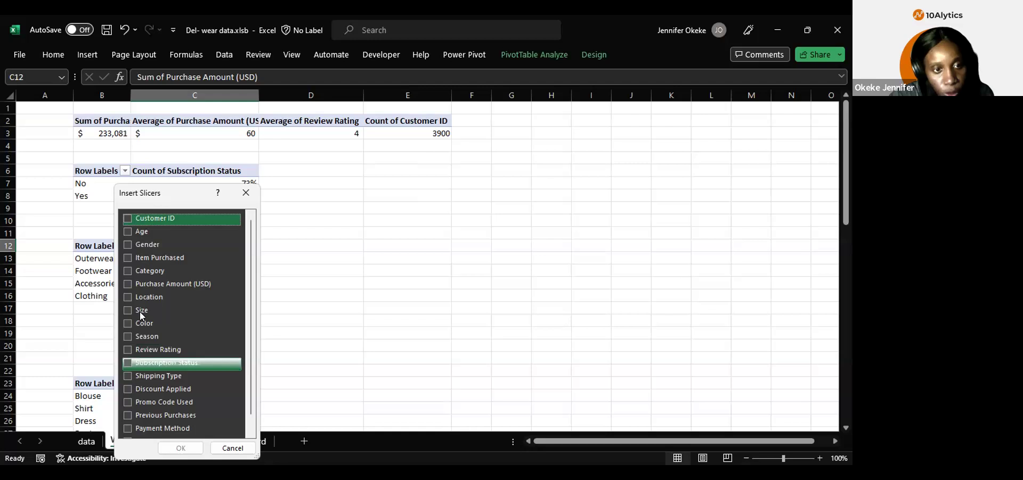
pyautogui.click(128, 362)
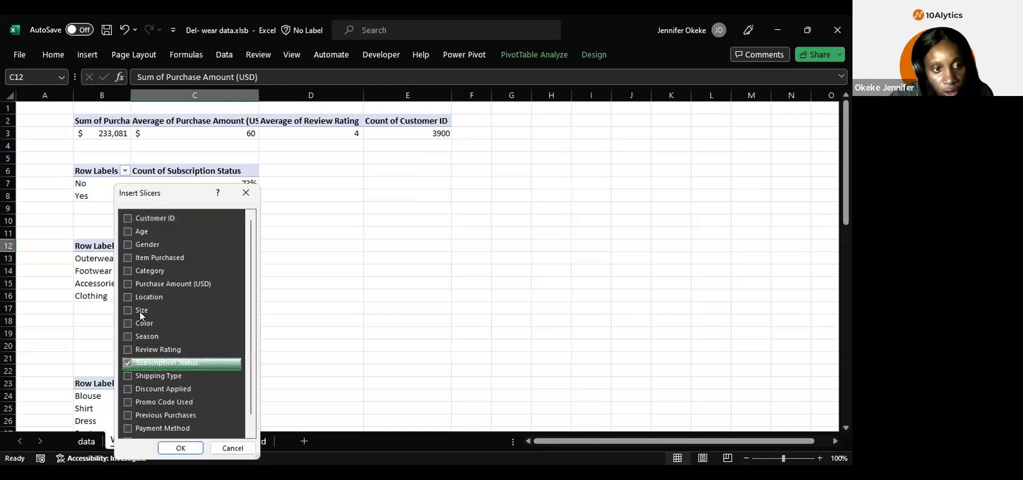
pyautogui.click(127, 373)
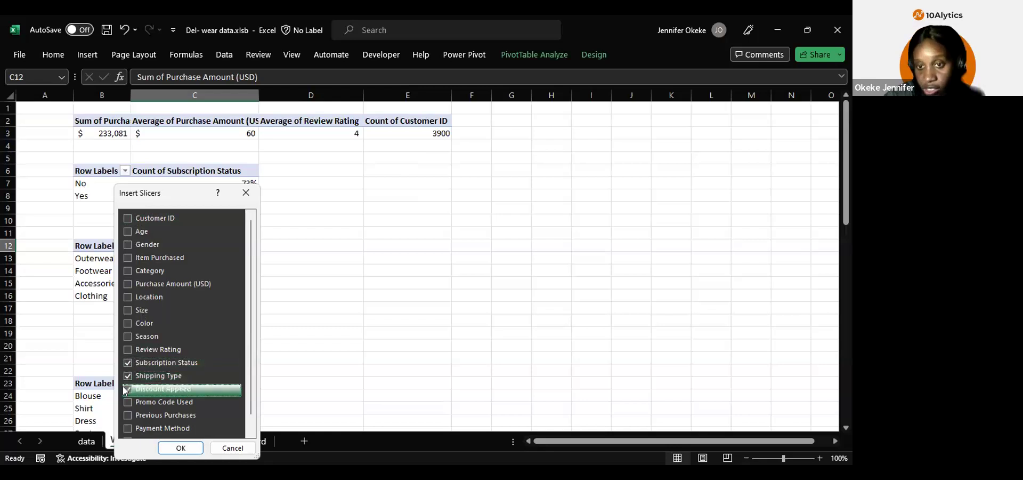
pyautogui.click(123, 387)
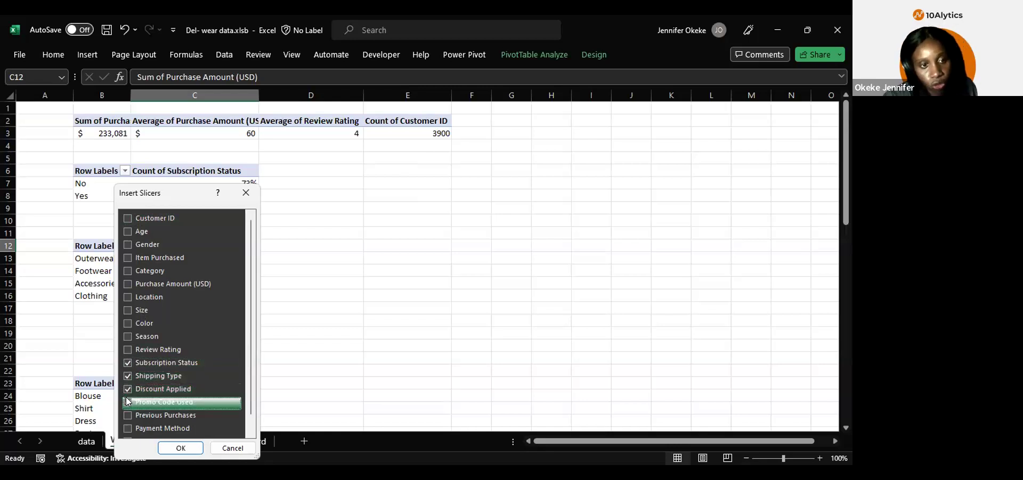
pyautogui.click(128, 401)
pyautogui.click(177, 448)
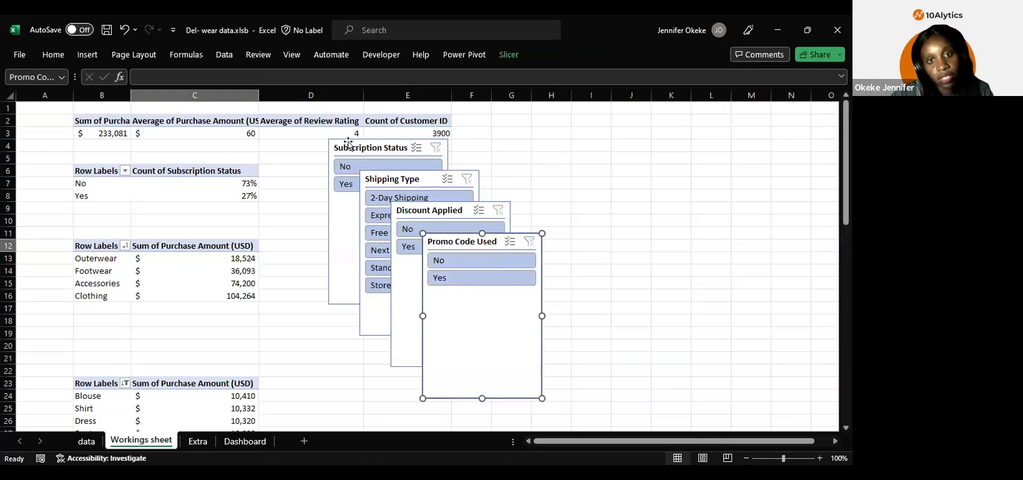
# Step: Select all four slicers together and apply the solid dark blue slicer style to them
pyautogui.keyDown('ctrl'); pyautogui.click(397, 274); pyautogui.keyUp('ctrl')
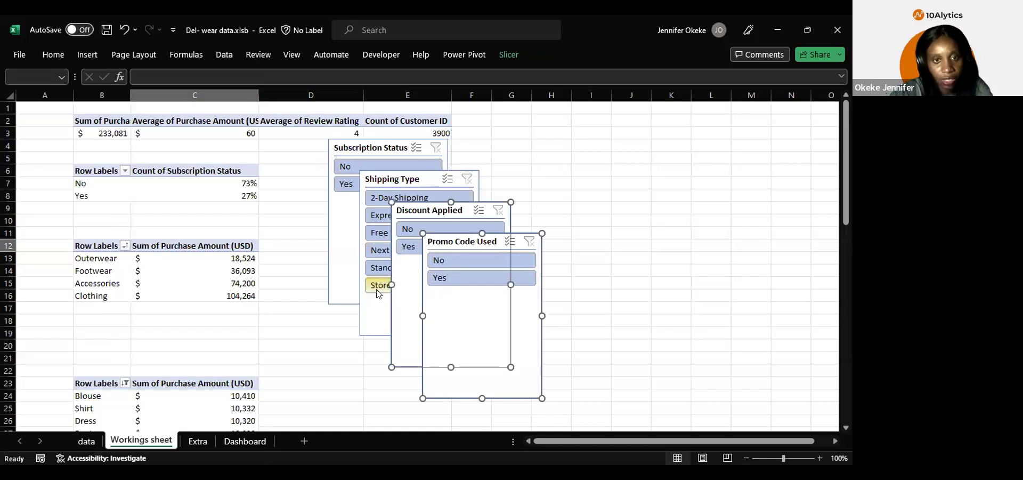
pyautogui.keyDown('ctrl'); pyautogui.click(365, 294); pyautogui.keyUp('ctrl')
pyautogui.keyDown('ctrl'); pyautogui.click(349, 280); pyautogui.keyUp('ctrl')
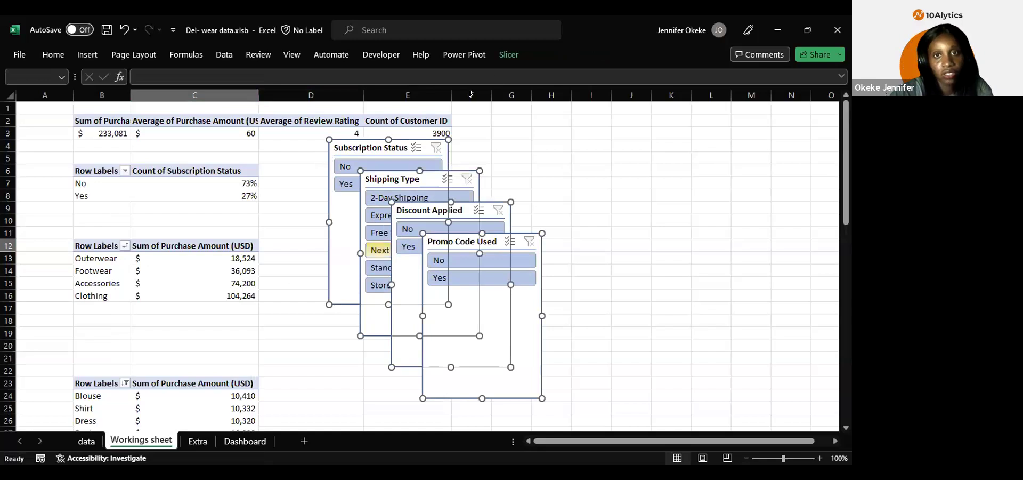
pyautogui.click(507, 56)
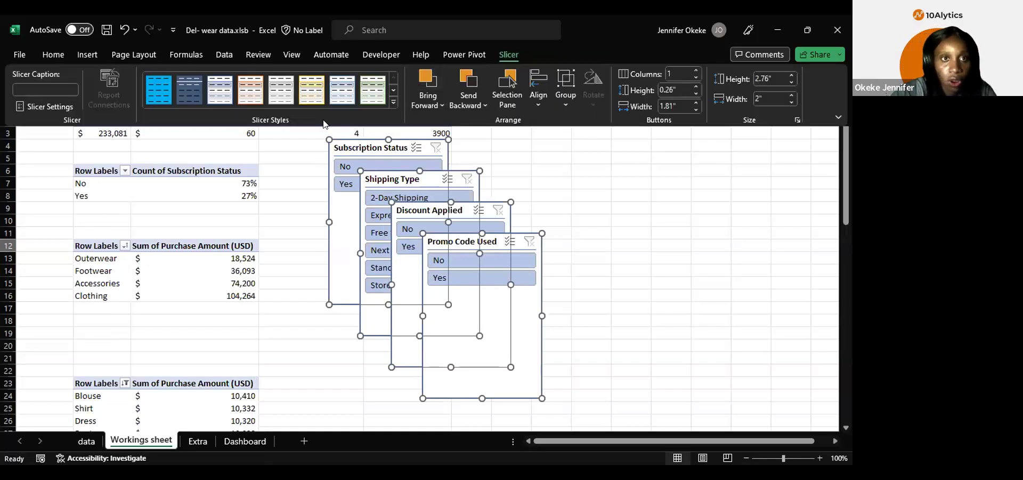
pyautogui.click(181, 80)
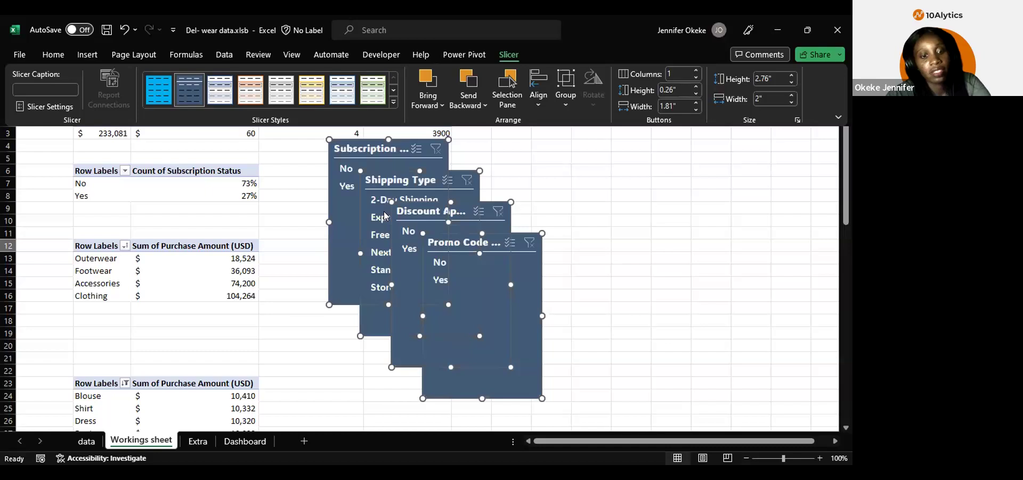
# Step: Cut the four slicers and paste them on the Dashboard sheet in the empty cells starting at Y12
pyautogui.hotkey('ctrl', 'x')
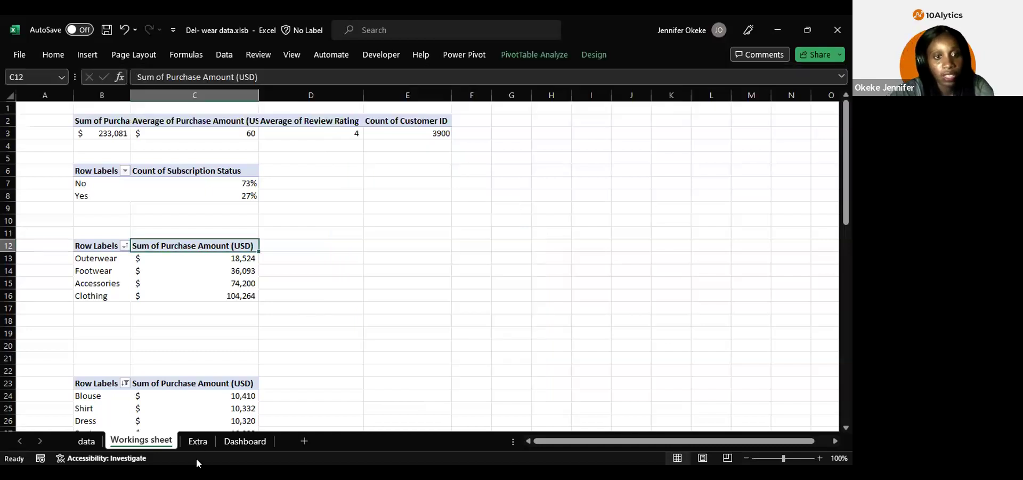
pyautogui.click(232, 438)
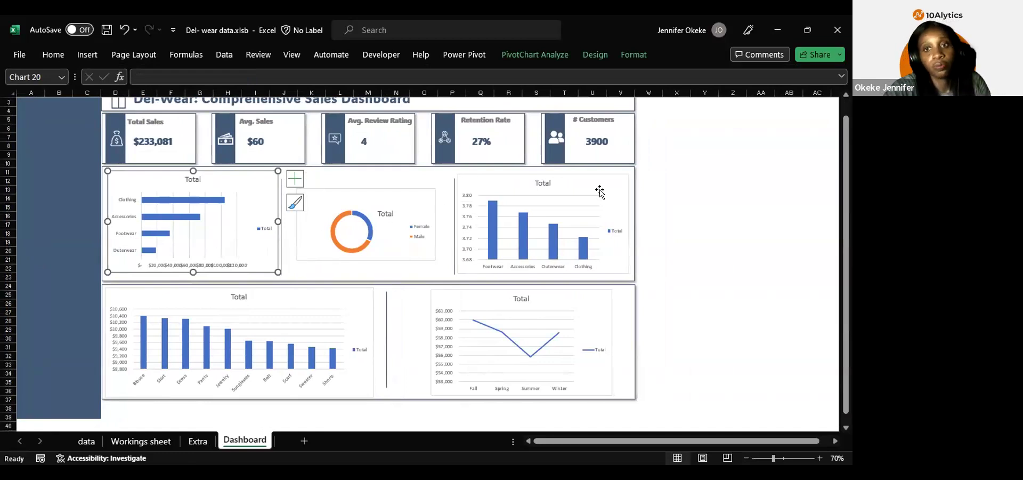
pyautogui.click(691, 180)
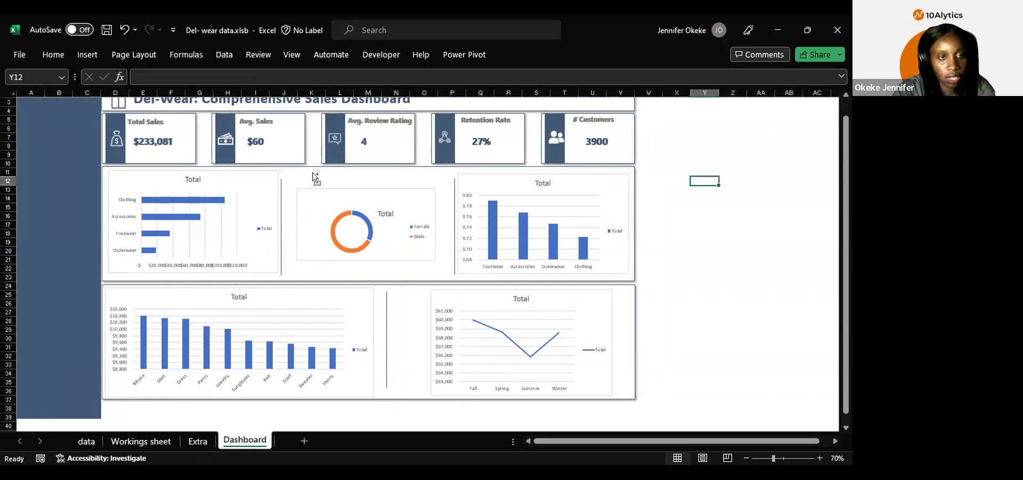
pyautogui.hotkey('ctrl', 'v')
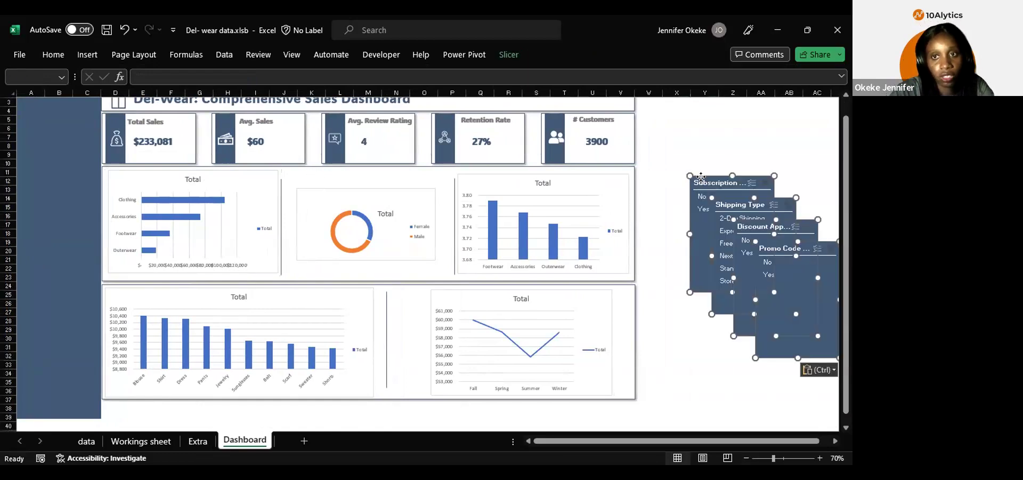
pyautogui.click(693, 154)
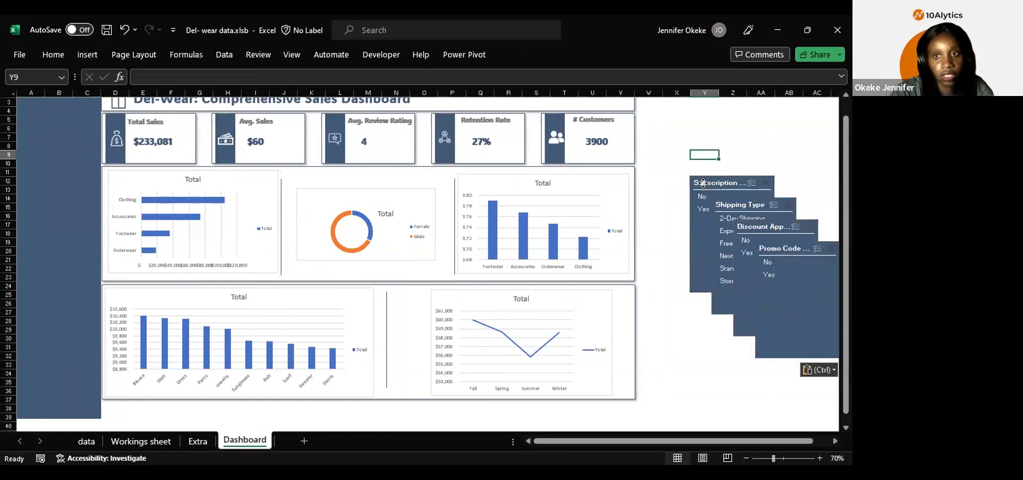
# Step: Stack the slicers in the dark blue side panel in the order Subscription Status, Shipping Type, Discount Applied, Promo Code Used
pyautogui.click(704, 184)
pyautogui.moveTo(604, 165); pyautogui.dragTo(24, 144)
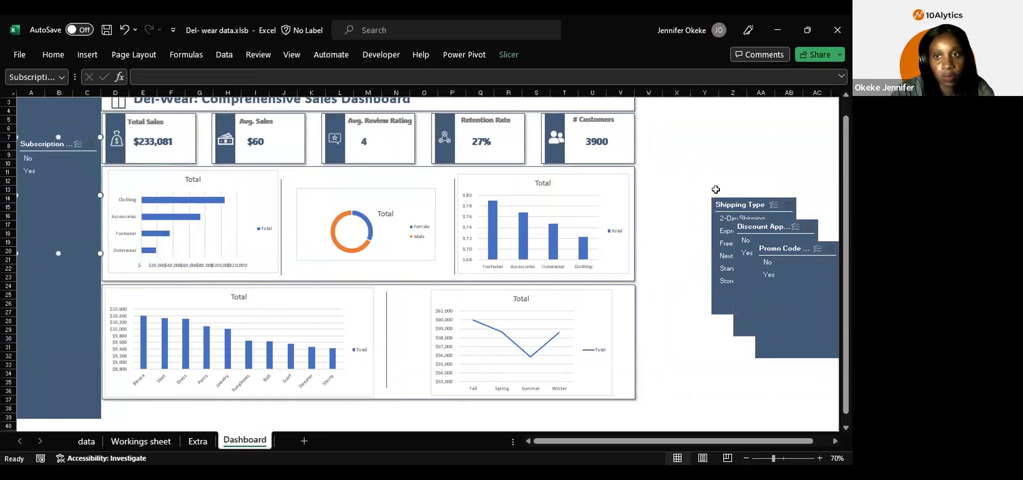
pyautogui.moveTo(723, 203); pyautogui.dragTo(16, 184)
pyautogui.moveTo(758, 223); pyautogui.dragTo(20, 289)
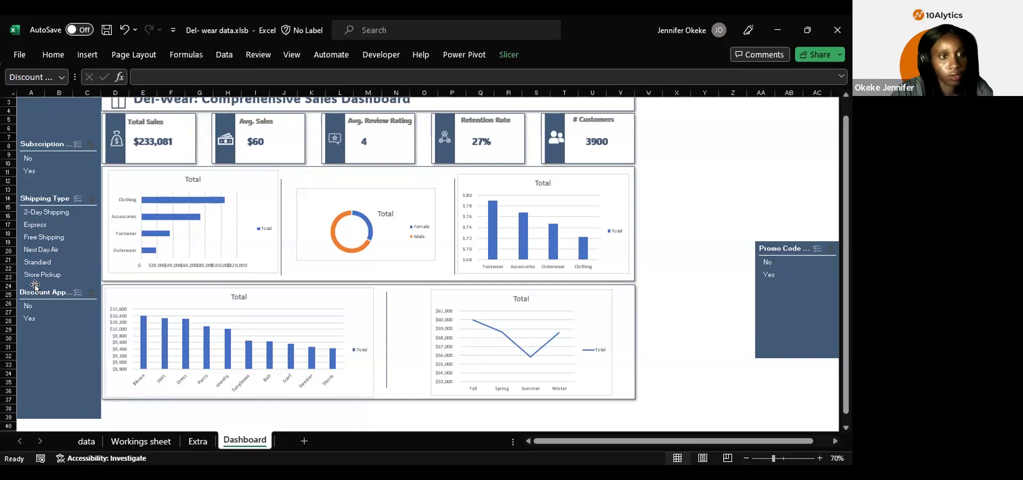
pyautogui.moveTo(767, 246); pyautogui.dragTo(727, 247)
pyautogui.moveTo(444, 276); pyautogui.dragTo(29, 331)
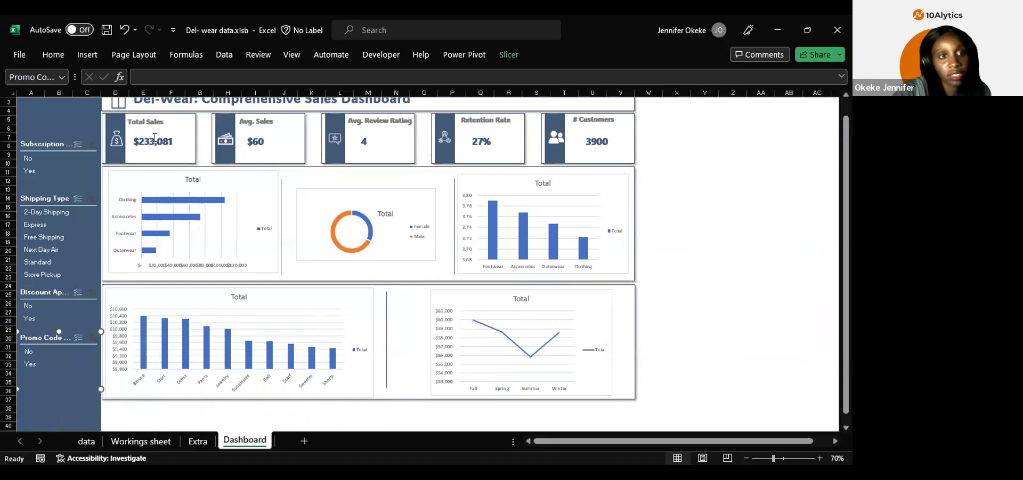
# Step: Test the Subscription Status slicer by filtering to Yes, and clear the filter again
pyautogui.scroll(1, 154, 138)
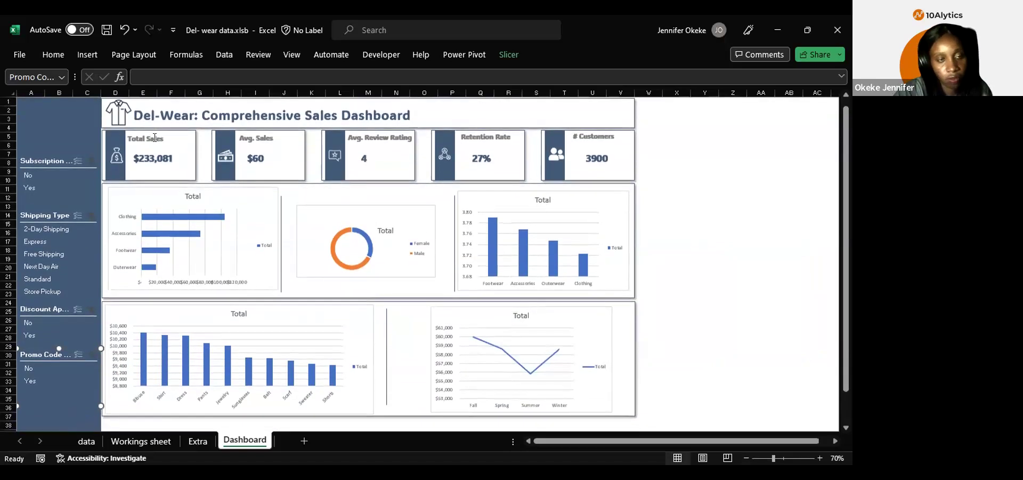
pyautogui.click(25, 187)
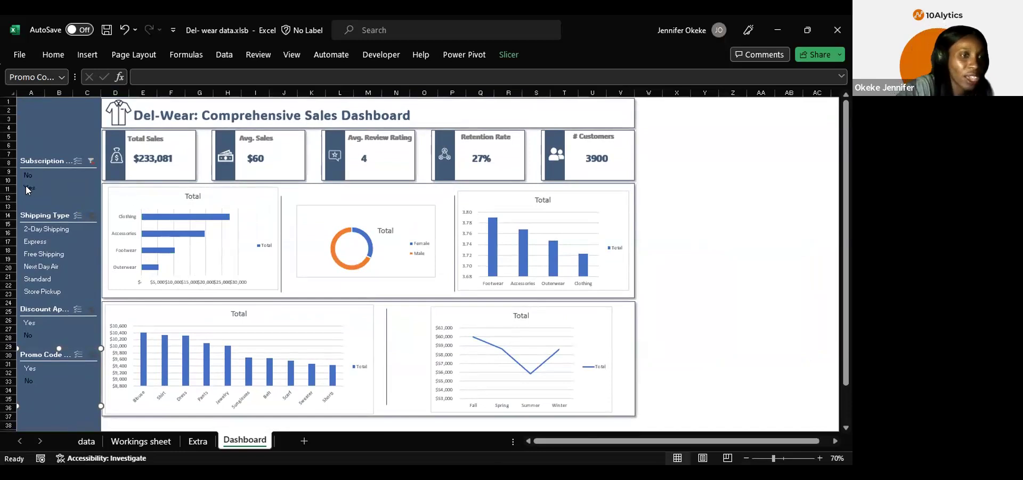
pyautogui.click(91, 161)
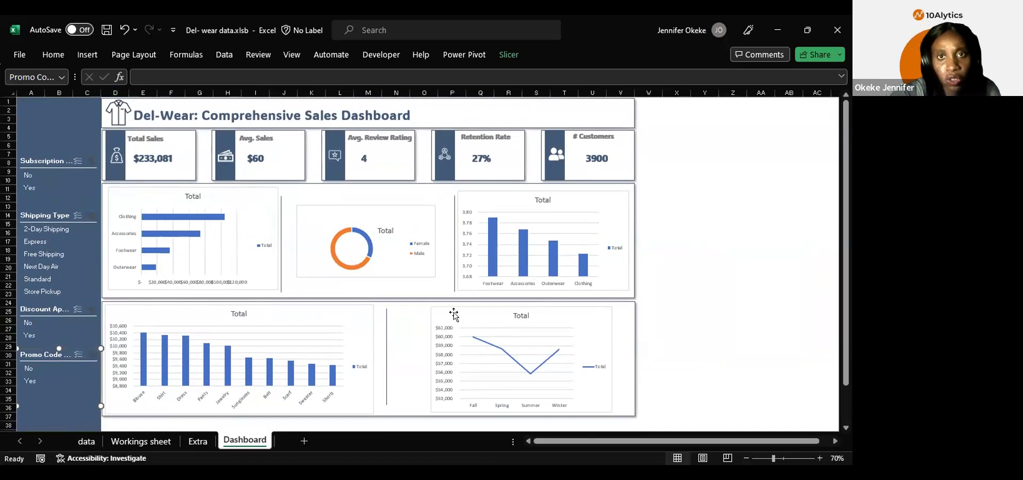
# Step: Connect the Subscription Status slicer to PivotTable1, PivotTable2, PivotTable4, PivotTable5, PivotTable6 and PivotTable7 through its report connections
pyautogui.click(55, 163)
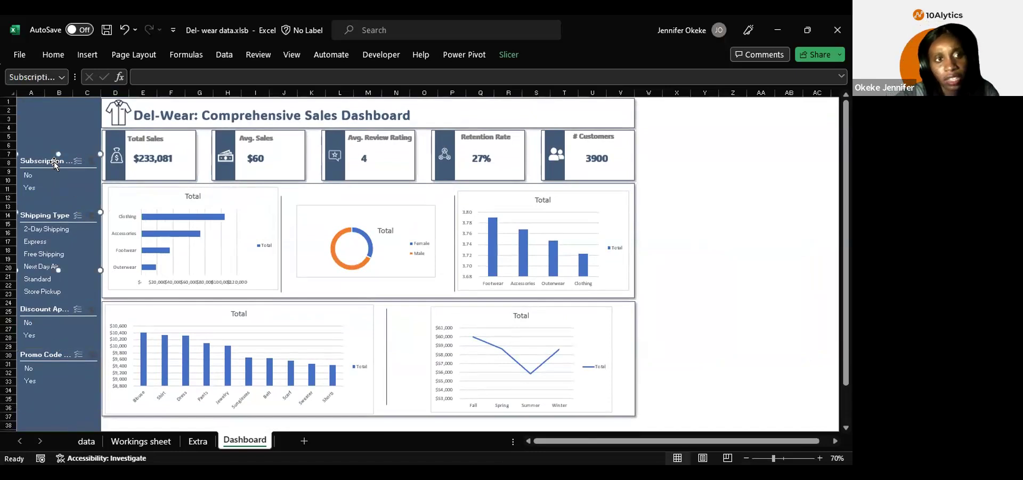
pyautogui.click(510, 59)
pyautogui.press('Escape')
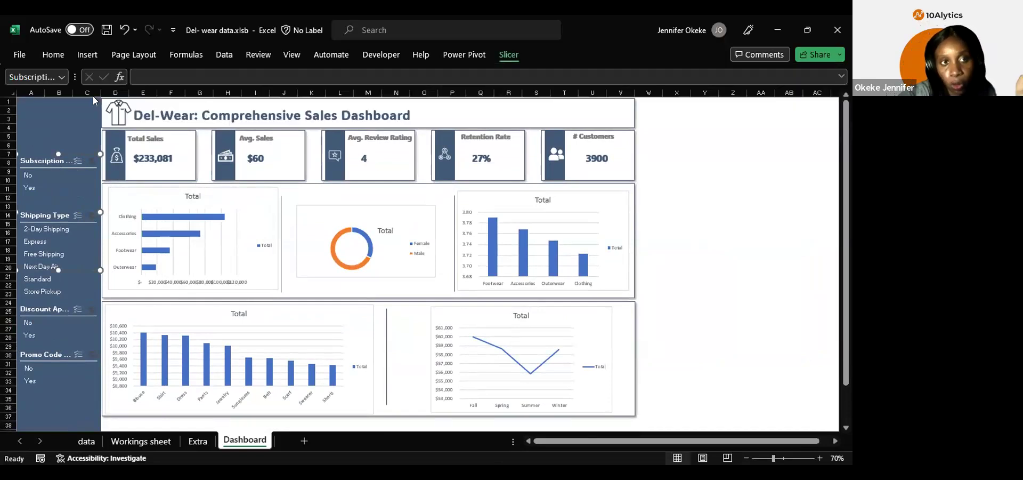
pyautogui.click(89, 319)
pyautogui.click(88, 334)
pyautogui.scroll(-1, 89, 335)
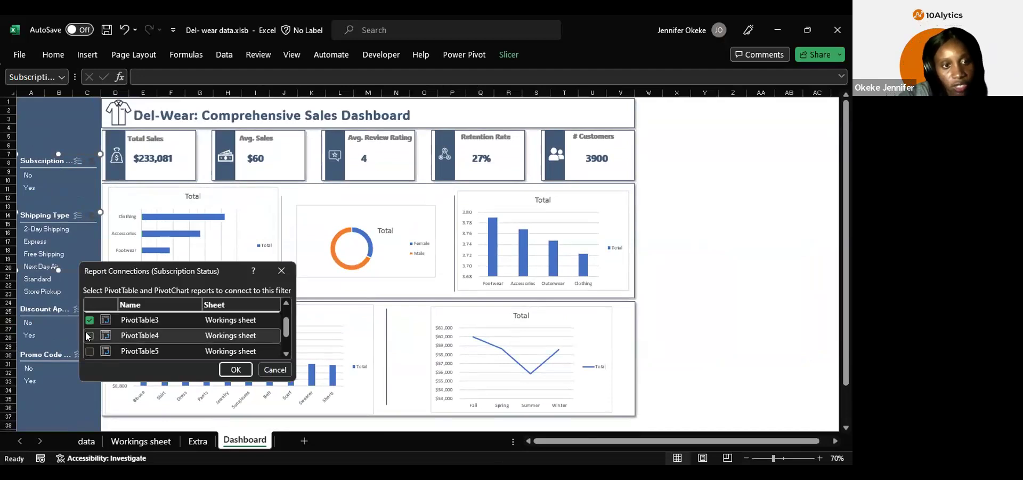
pyautogui.click(89, 335)
pyautogui.click(90, 351)
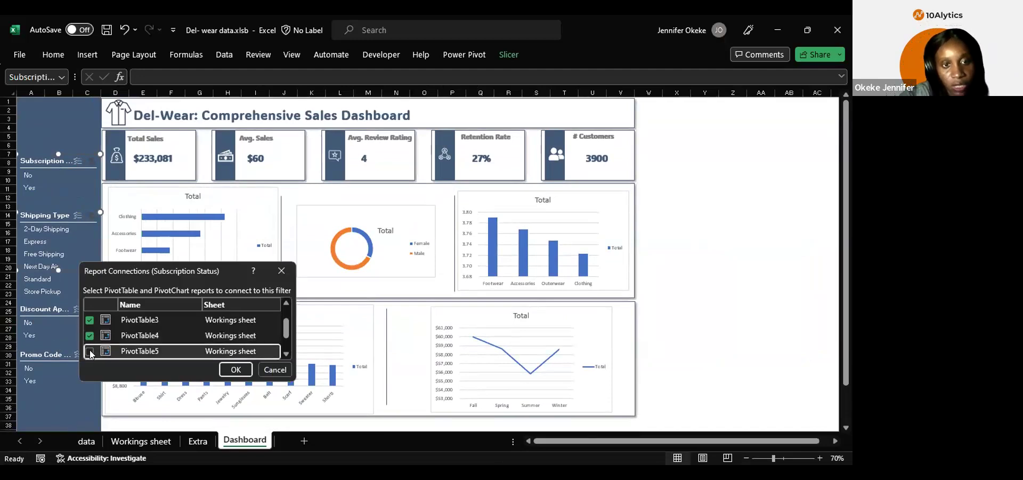
pyautogui.scroll(-2, 91, 352)
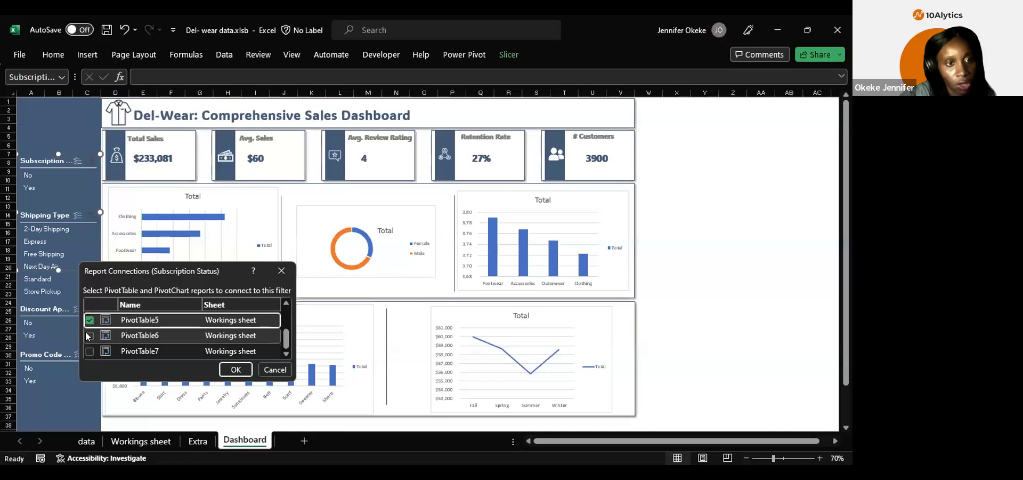
pyautogui.click(87, 334)
pyautogui.click(89, 351)
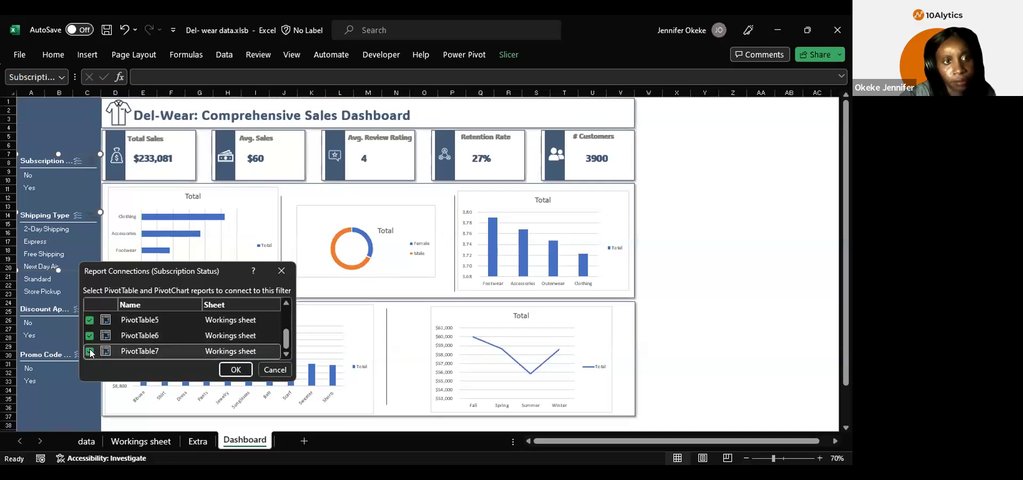
pyautogui.press('Return')
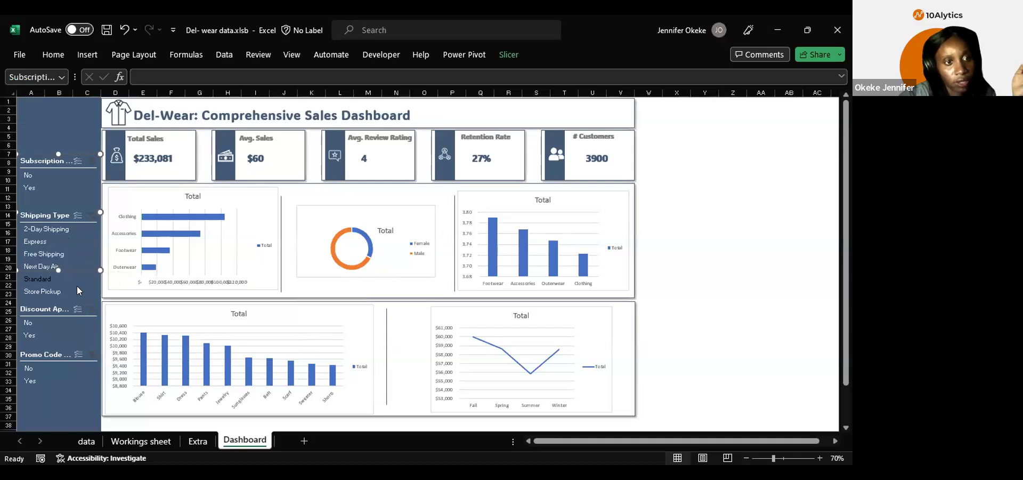
# Step: Connect the Shipping Type slicer to PivotTable1, PivotTable2, PivotTable5, PivotTable6 and PivotTable7 through its report connections
pyautogui.click(58, 208)
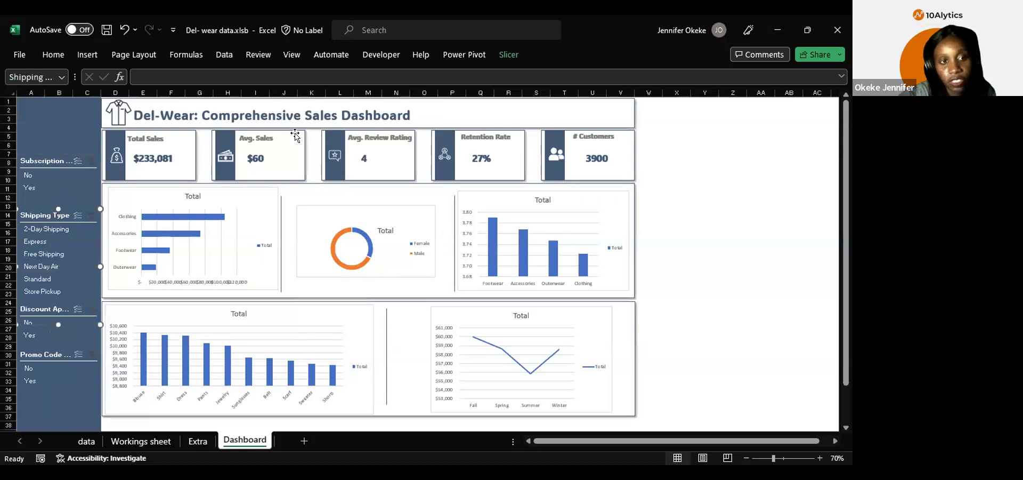
pyautogui.click(501, 55)
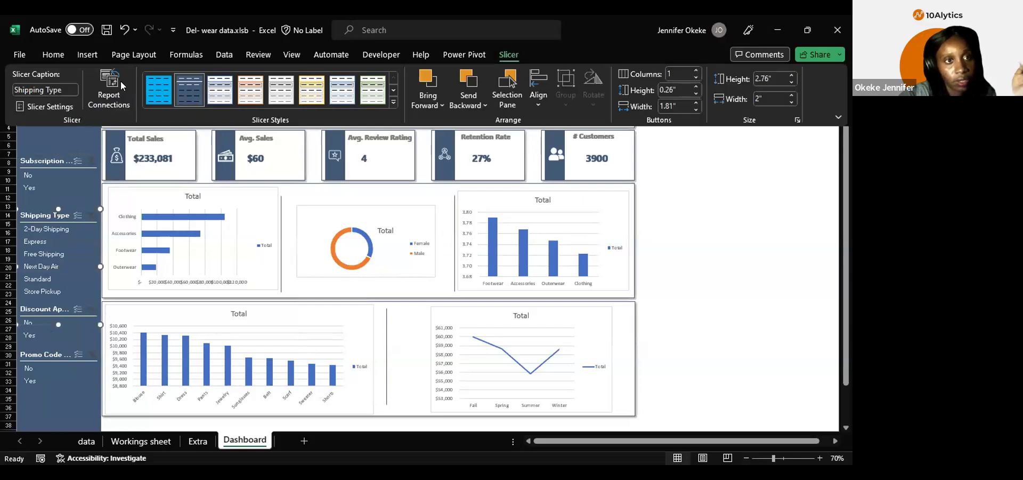
pyautogui.click(110, 89)
pyautogui.click(87, 318)
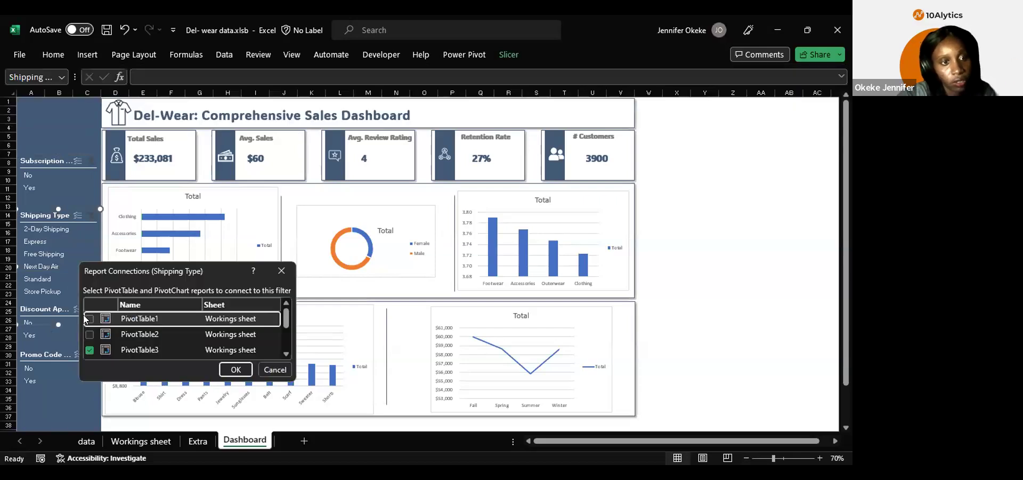
pyautogui.click(88, 334)
pyautogui.scroll(-2, 86, 336)
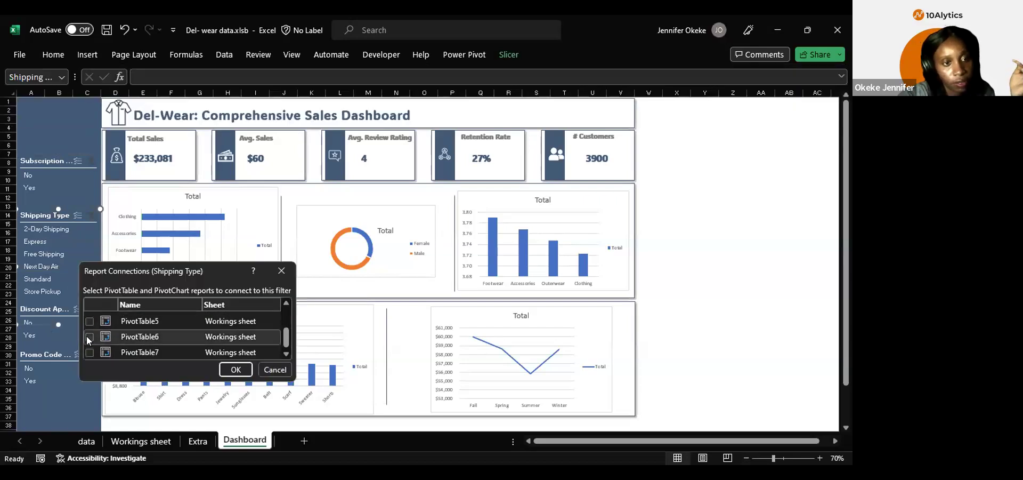
pyautogui.click(88, 320)
pyautogui.click(90, 336)
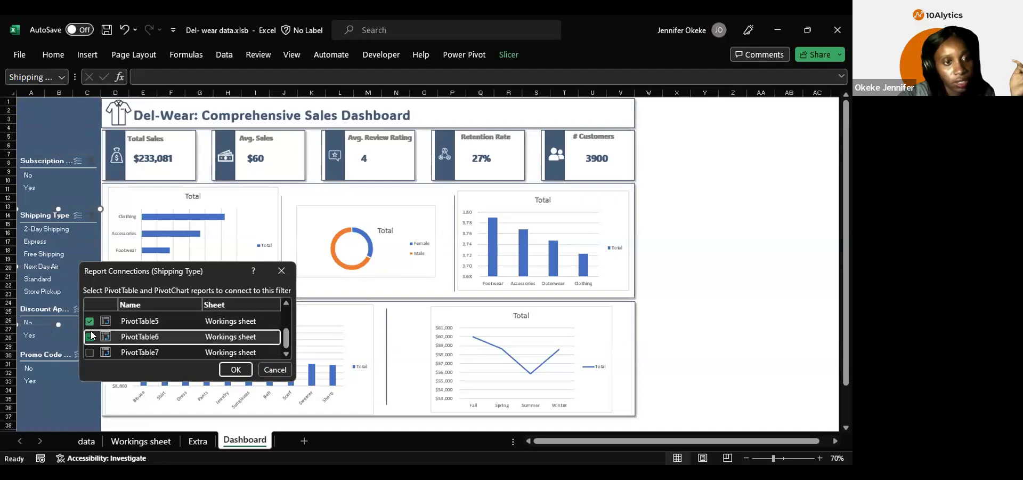
pyautogui.click(90, 351)
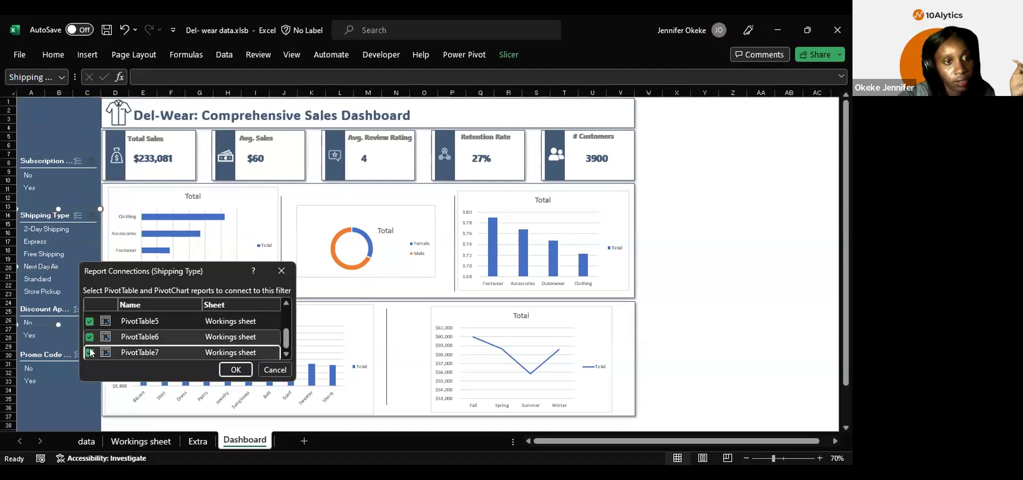
pyautogui.click(233, 373)
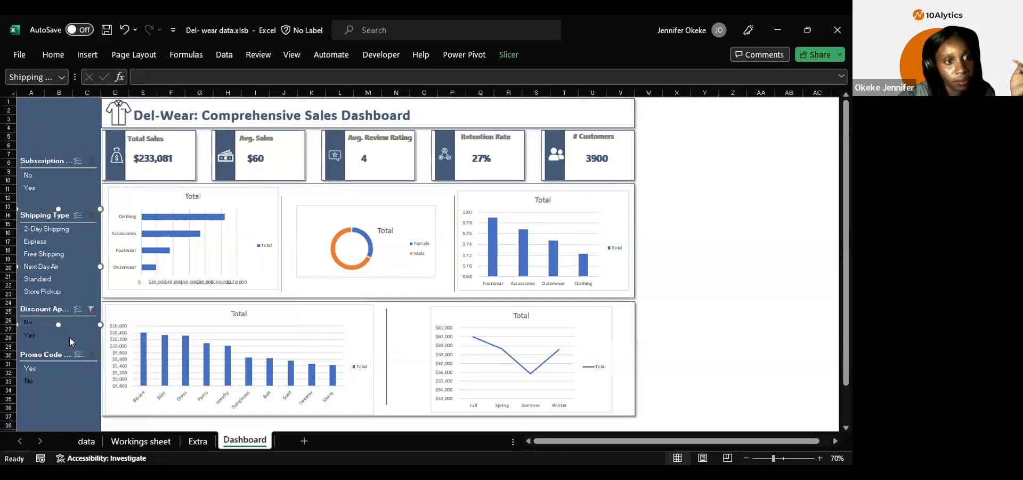
# Step: Clear the Discount Applied slicer's filter and connect the slicer to PivotTable1, PivotTable5, PivotTable6 and PivotTable7 through its report connections
pyautogui.click(62, 301)
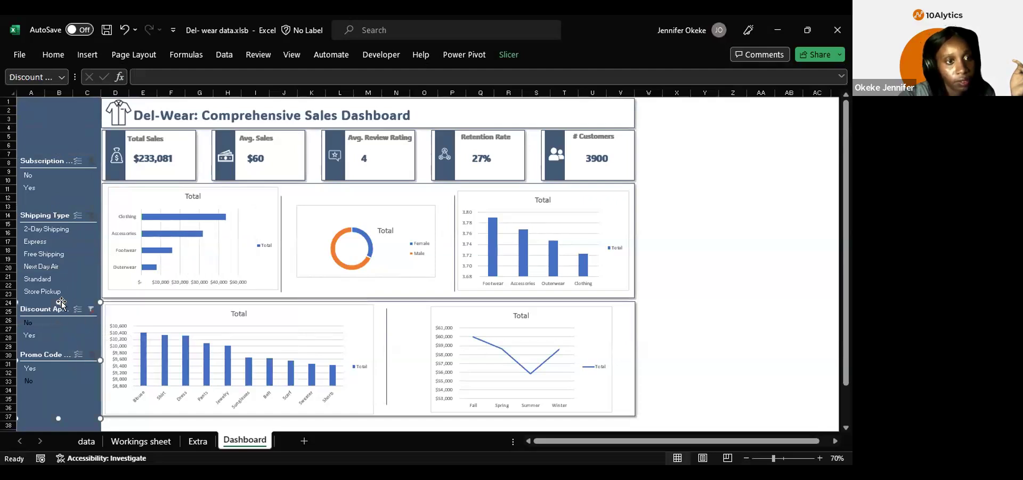
pyautogui.click(92, 308)
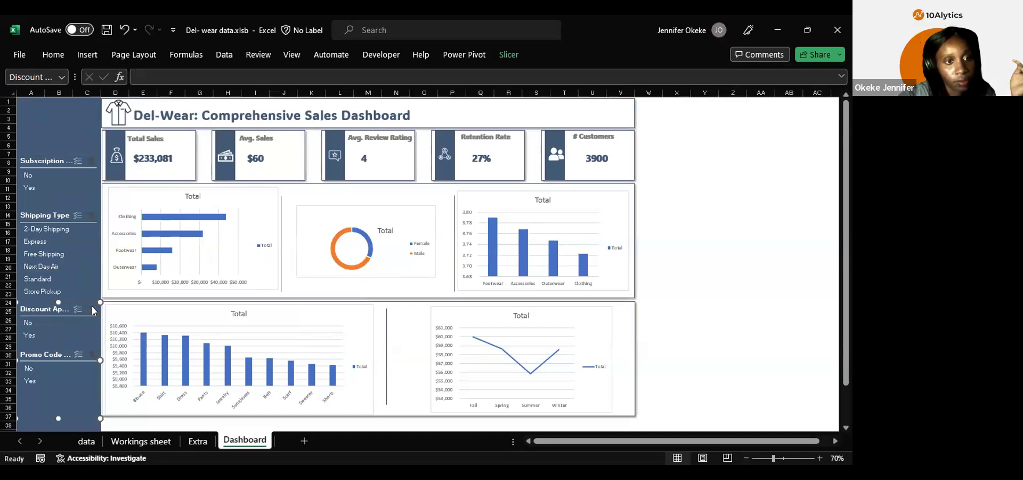
pyautogui.click(509, 55)
pyautogui.click(109, 96)
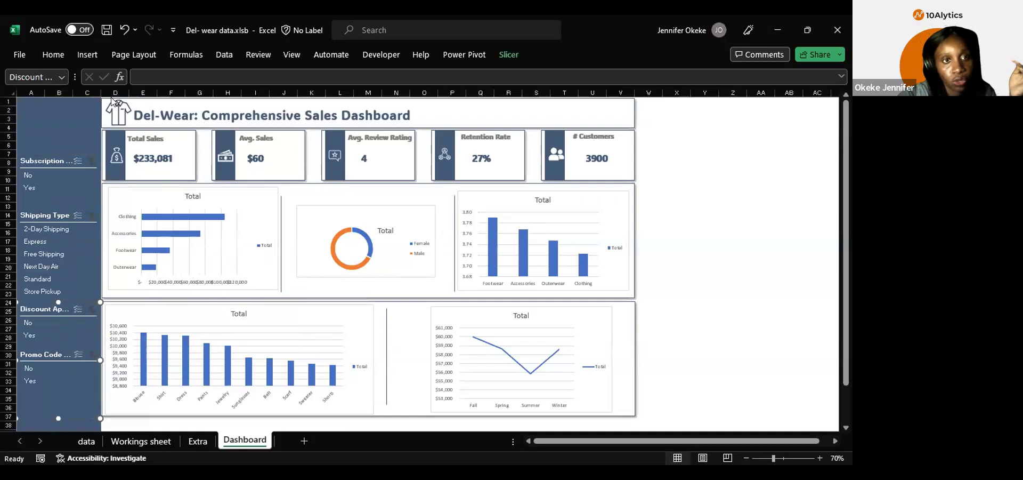
pyautogui.click(89, 319)
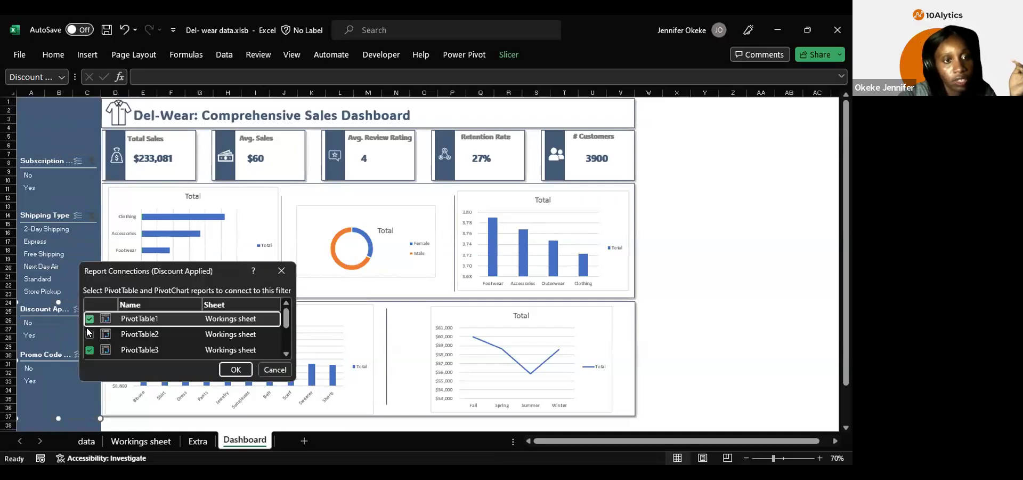
pyautogui.scroll(-2, 89, 331)
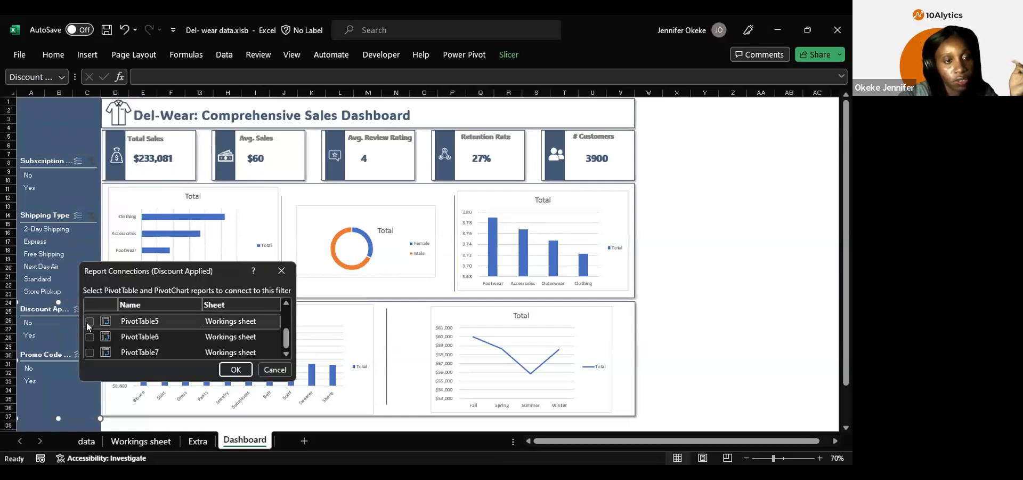
pyautogui.click(89, 322)
pyautogui.click(89, 336)
pyautogui.click(90, 352)
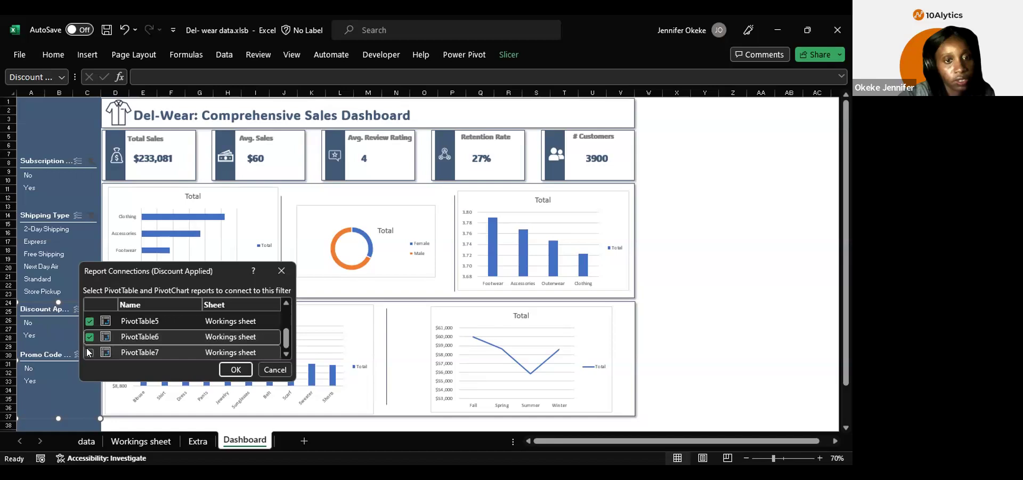
pyautogui.click(235, 369)
# Step: Connect the Promo Code Used slicer to PivotTable1, PivotTable2, PivotTable4, PivotTable5, PivotTable6 and PivotTable7 through its report connections
pyautogui.click(42, 360)
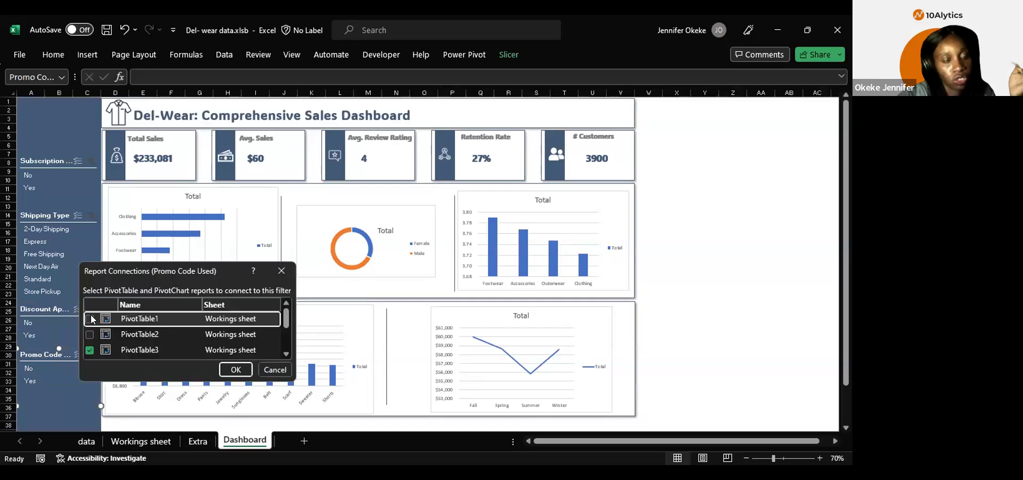
pyautogui.click(89, 318)
pyautogui.click(89, 335)
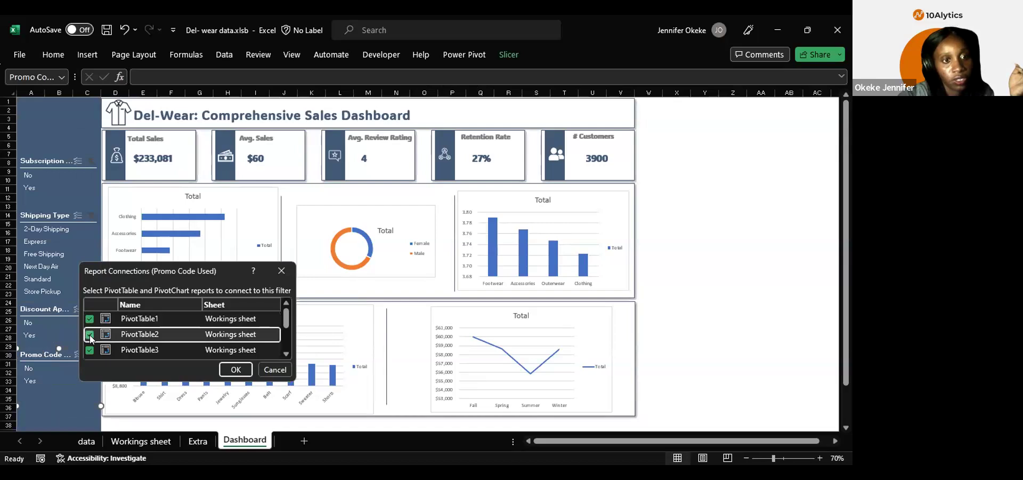
pyautogui.scroll(-1, 91, 337)
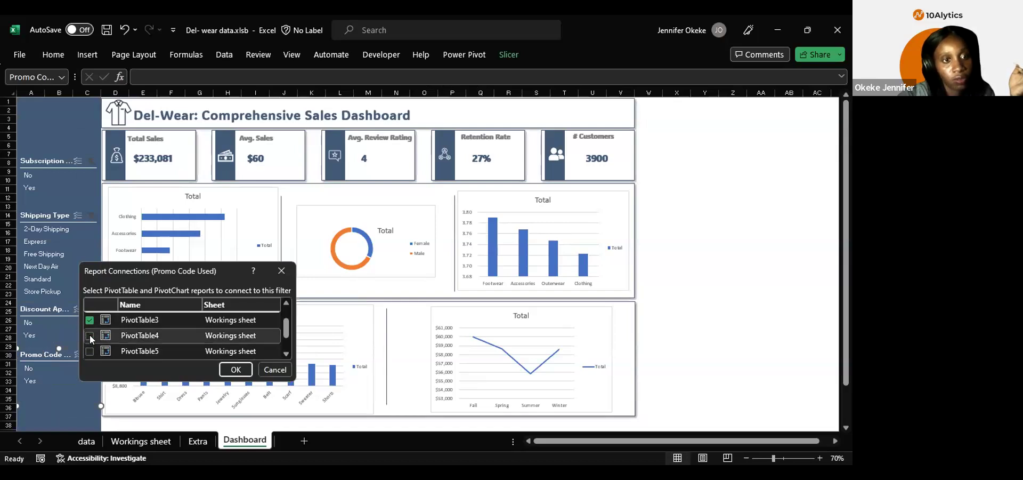
pyautogui.click(88, 335)
pyautogui.click(89, 349)
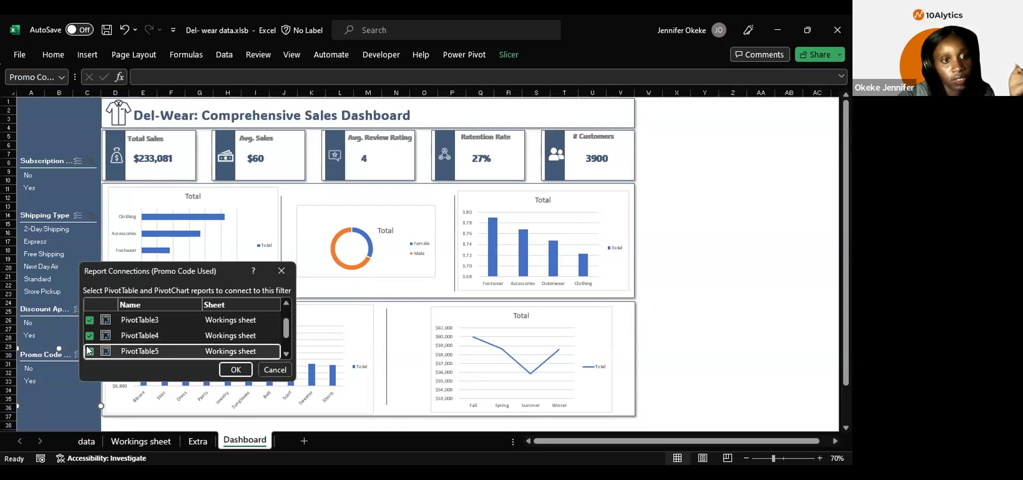
pyautogui.scroll(-1, 90, 335)
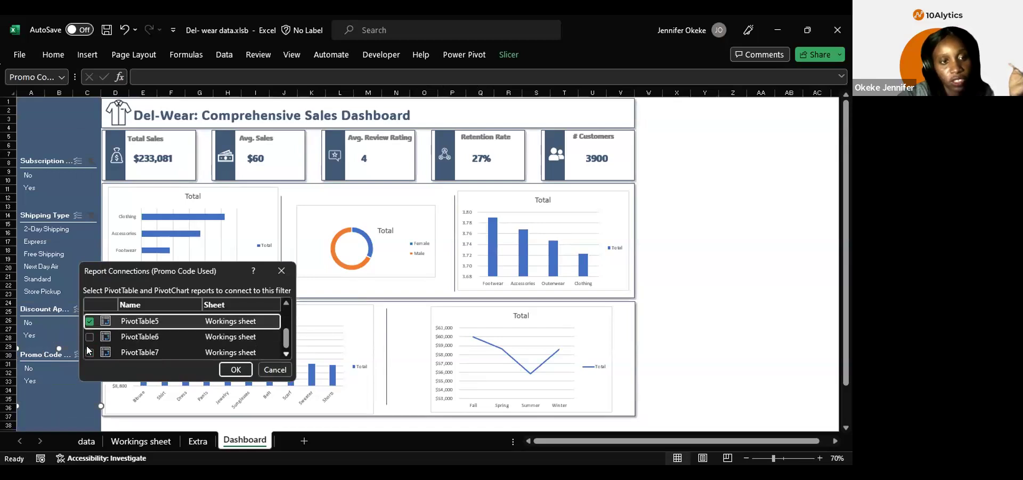
pyautogui.click(89, 337)
pyautogui.click(90, 338)
pyautogui.click(91, 352)
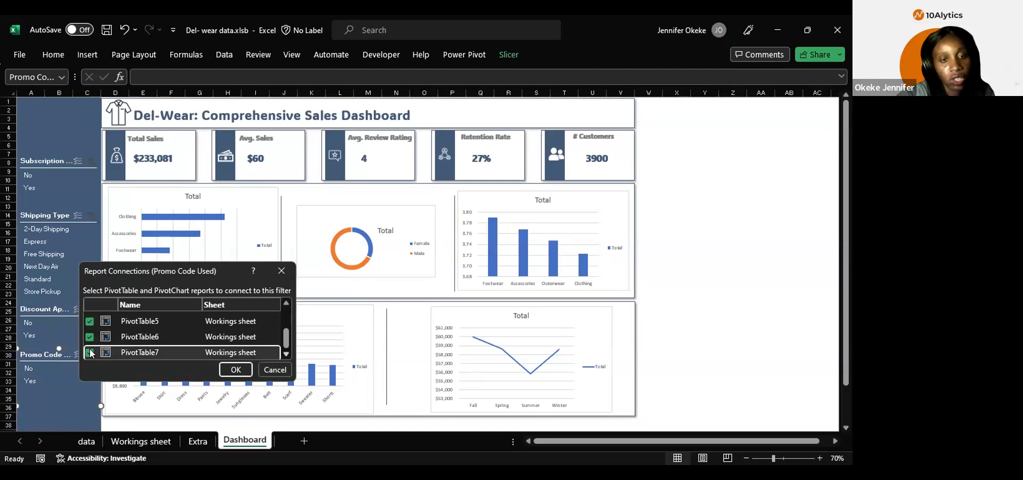
pyautogui.press('Return')
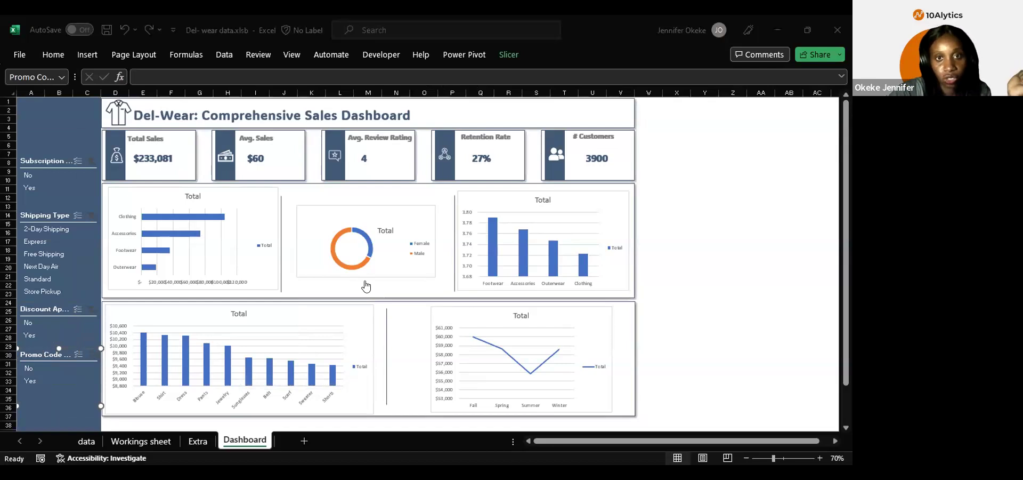
# Step: Test Subscription Status with Yes and Shipping Type with 2-Day Shipping, Express and Free Shipping, clearing each slicer's filter
pyautogui.click(25, 189)
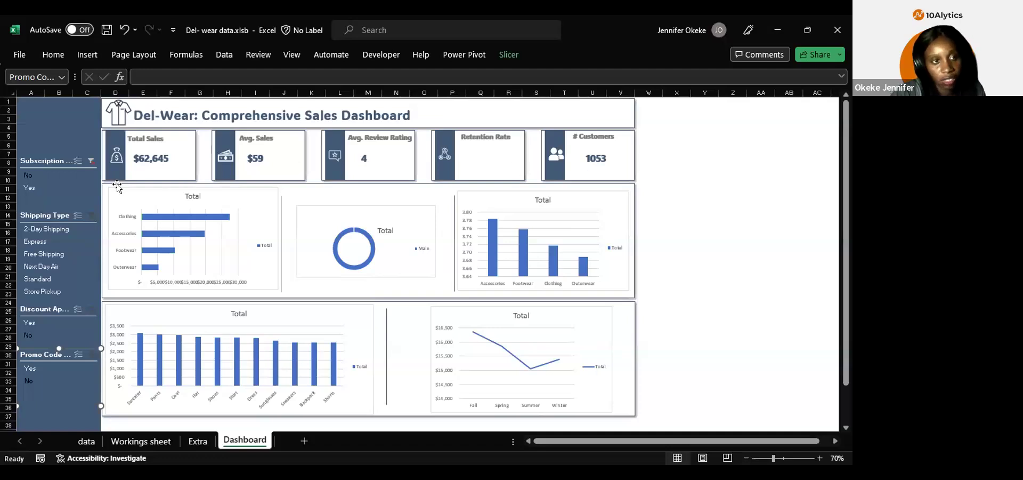
pyautogui.click(91, 161)
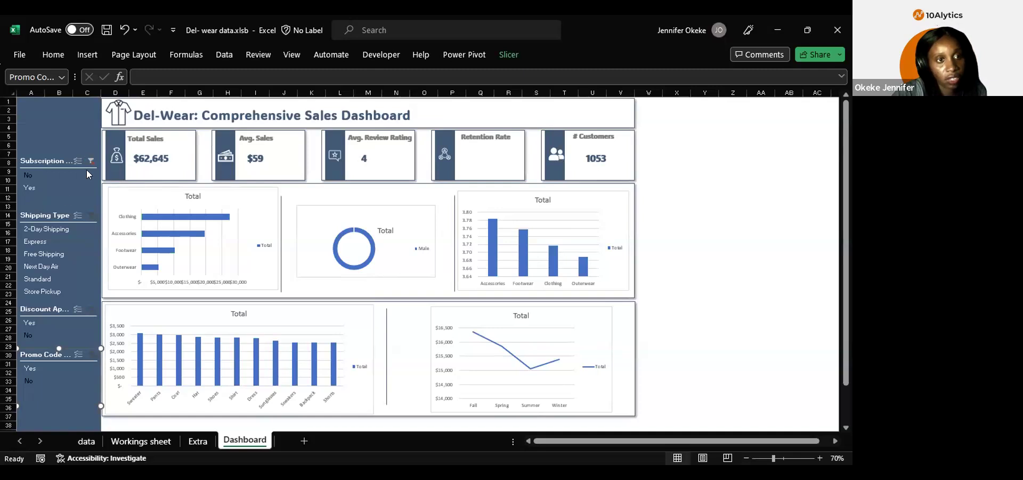
pyautogui.click(46, 229)
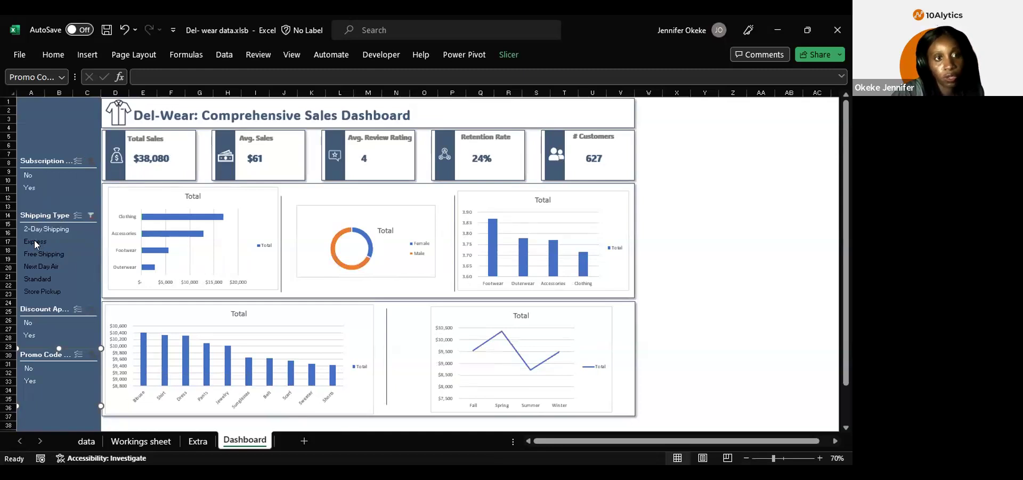
pyautogui.click(34, 240)
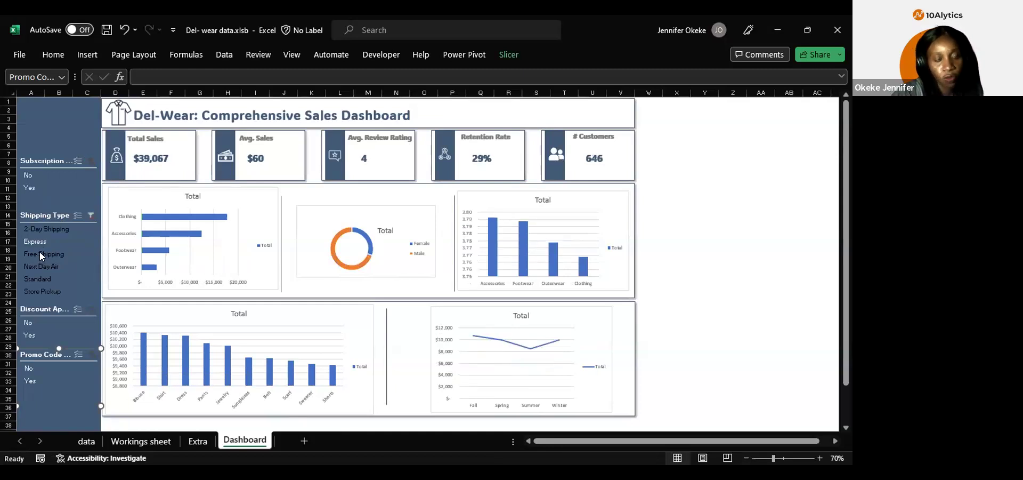
pyautogui.click(39, 252)
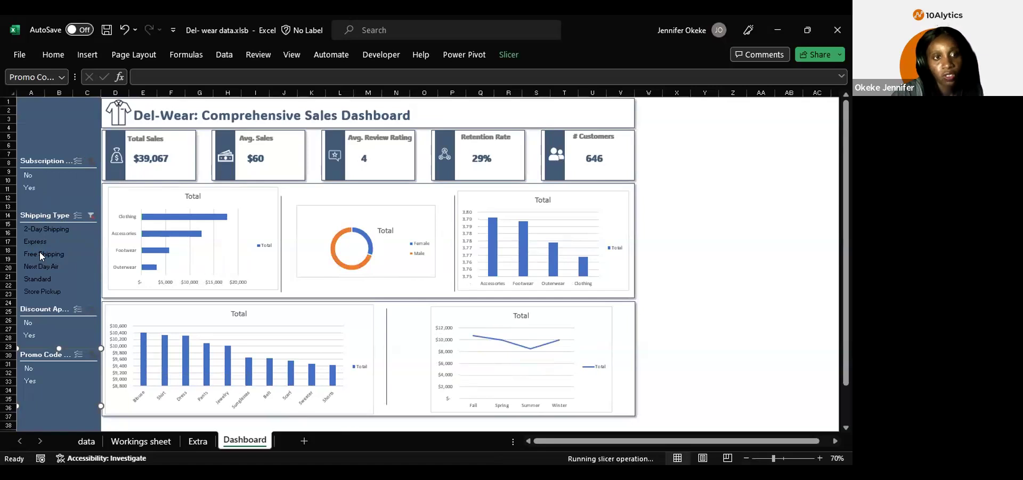
pyautogui.click(91, 216)
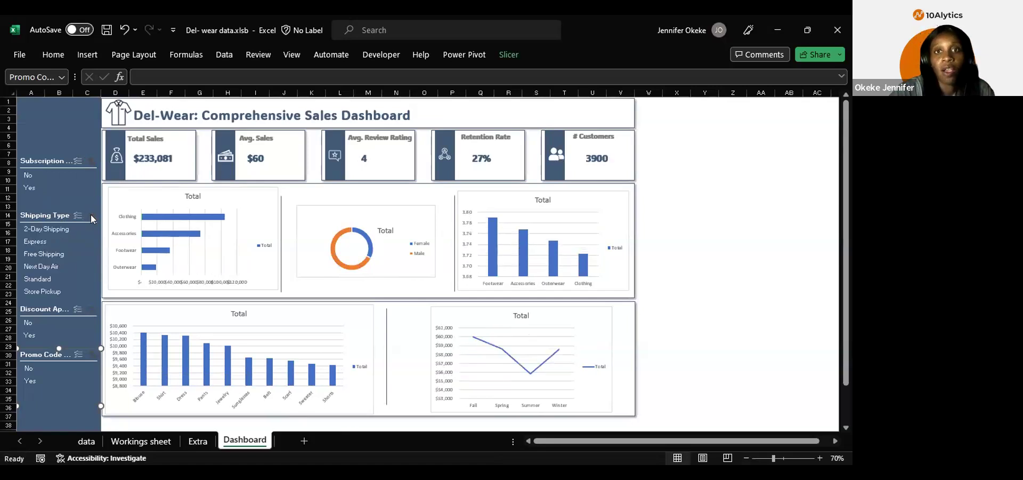
# Step: Shorten the caption of the Subscription Status slicer to "Sub Status"
pyautogui.click(46, 163)
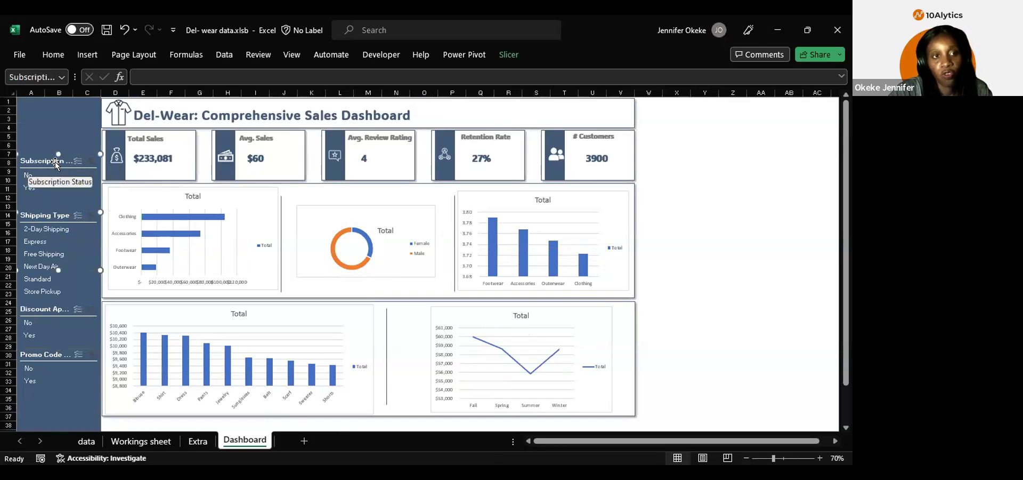
pyautogui.click(508, 56)
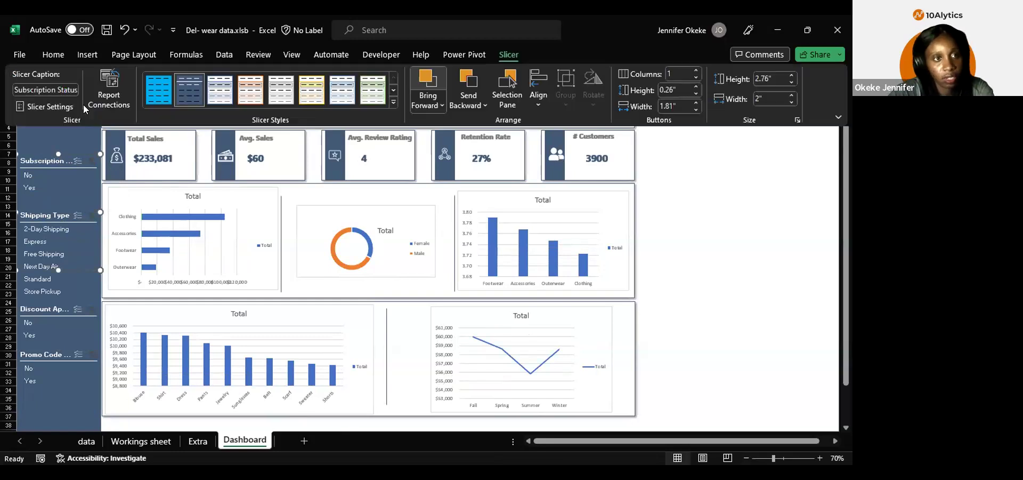
pyautogui.click(57, 87)
pyautogui.click(57, 87)
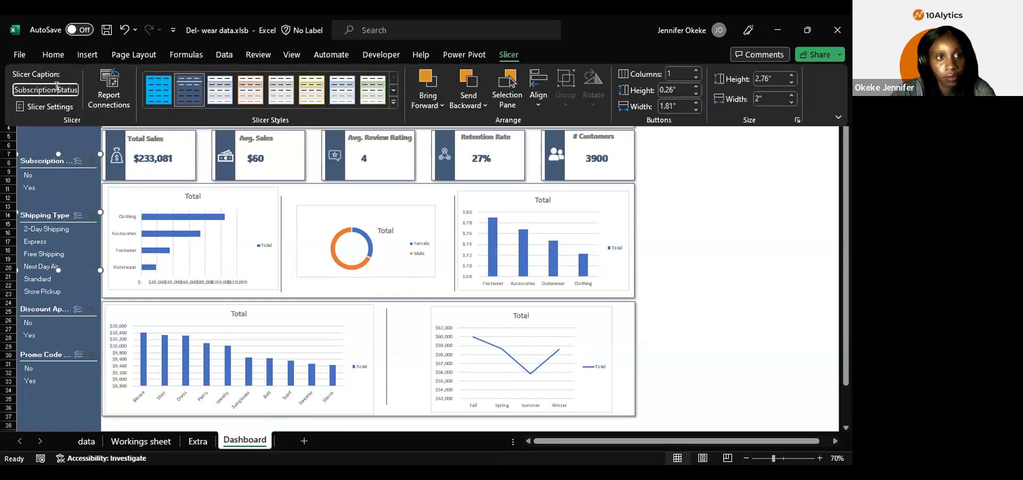
pyautogui.press('BackSpace')
pyautogui.press('BackSpace')
pyautogui.press('BackSpace')
pyautogui.press('BackSpace')
pyautogui.press('BackSpace')
pyautogui.press('BackSpace')
pyautogui.press('BackSpace')
pyautogui.press('BackSpace')
pyautogui.press('BackSpace')
pyautogui.press('BackSpace')
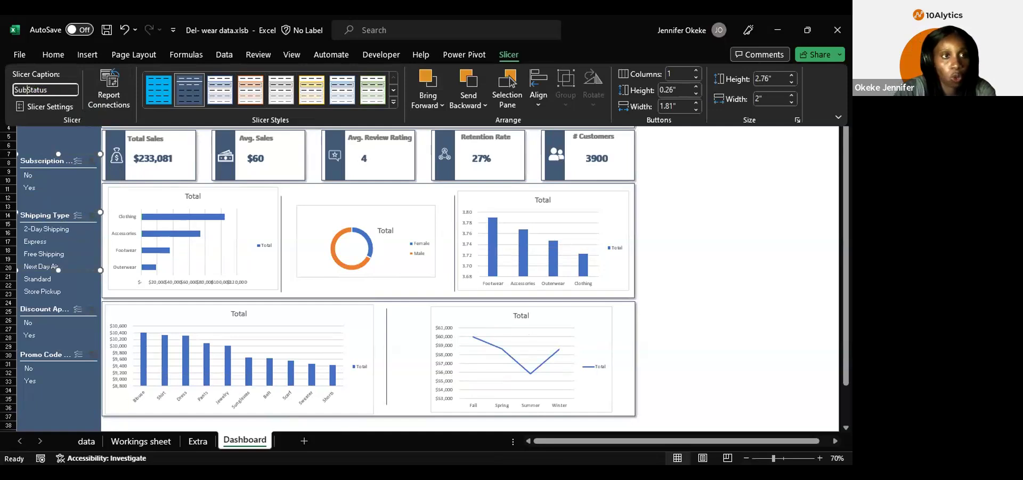
pyautogui.press('Return')
# Step: Shorten the caption of the Shipping Type slicer to "Ship Type"
pyautogui.click(39, 215)
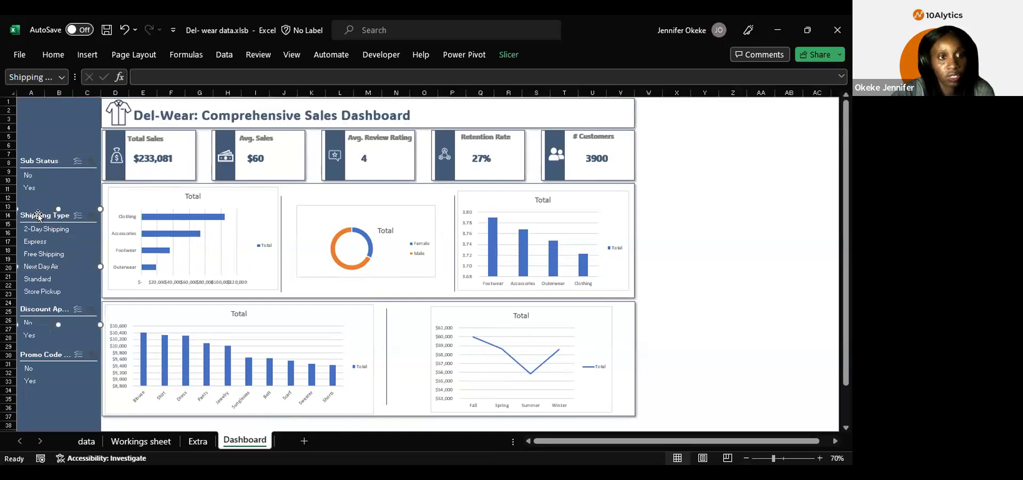
pyautogui.click(505, 56)
pyautogui.click(42, 88)
pyautogui.click(43, 88)
pyautogui.press('BackSpace')
pyautogui.press('BackSpace')
pyautogui.press('BackSpace')
pyautogui.press('BackSpace')
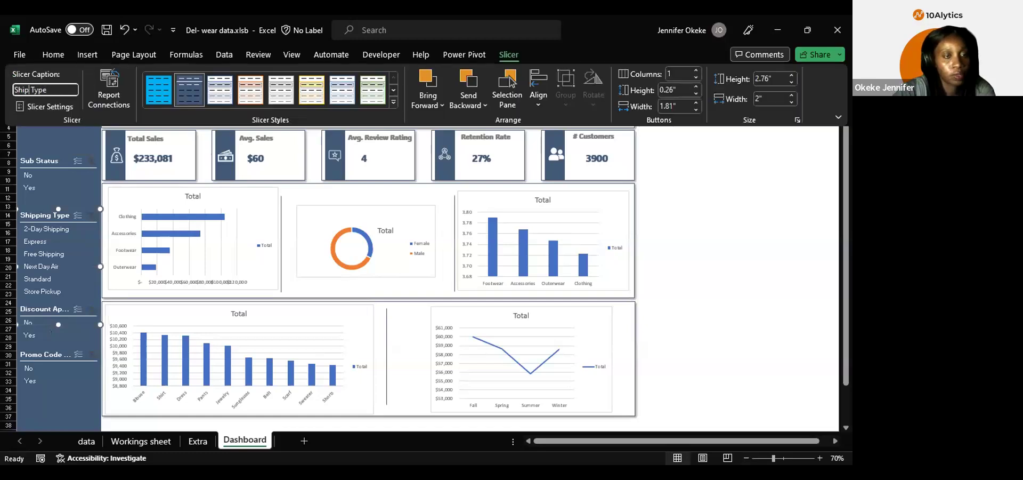
pyautogui.press('Return')
# Step: Change the caption of the Discount Applied slicer to "Discount?"
pyautogui.click(44, 311)
pyautogui.click(502, 54)
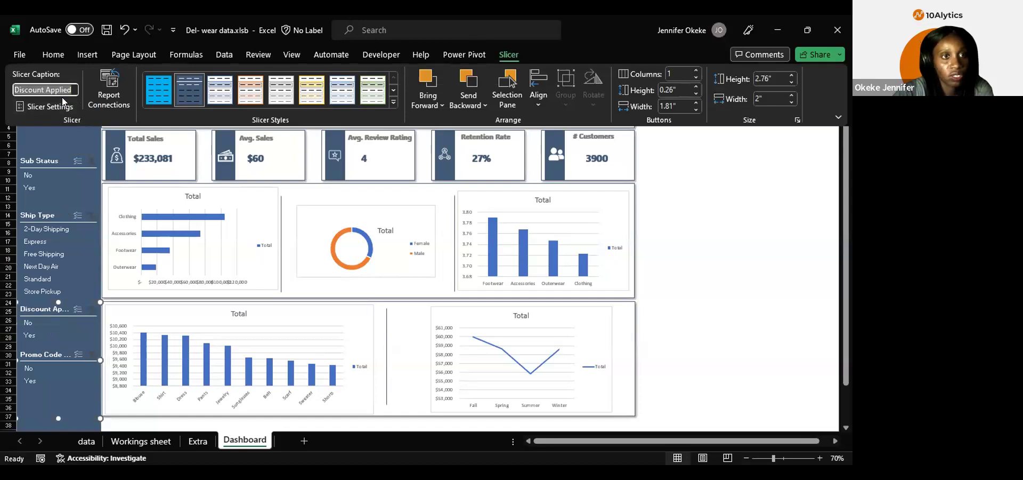
pyautogui.click(62, 95)
pyautogui.press('Delete')
pyautogui.press('Delete')
pyautogui.press('Delete')
pyautogui.press('BackSpace')
pyautogui.press('BackSpace')
pyautogui.press('BackSpace')
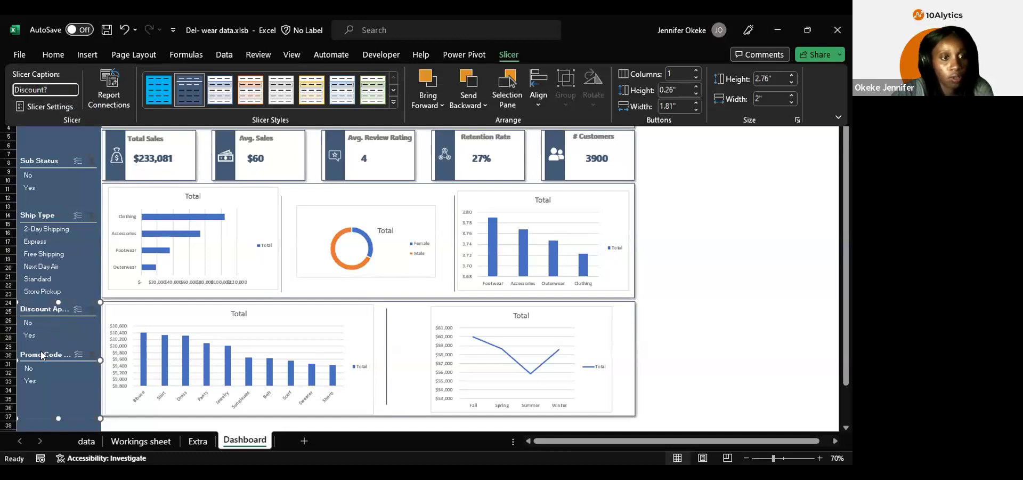
# Step: Shorten the caption of the Promo Code Used slicer to "Promo?"
pyautogui.click(42, 355)
pyautogui.click(503, 57)
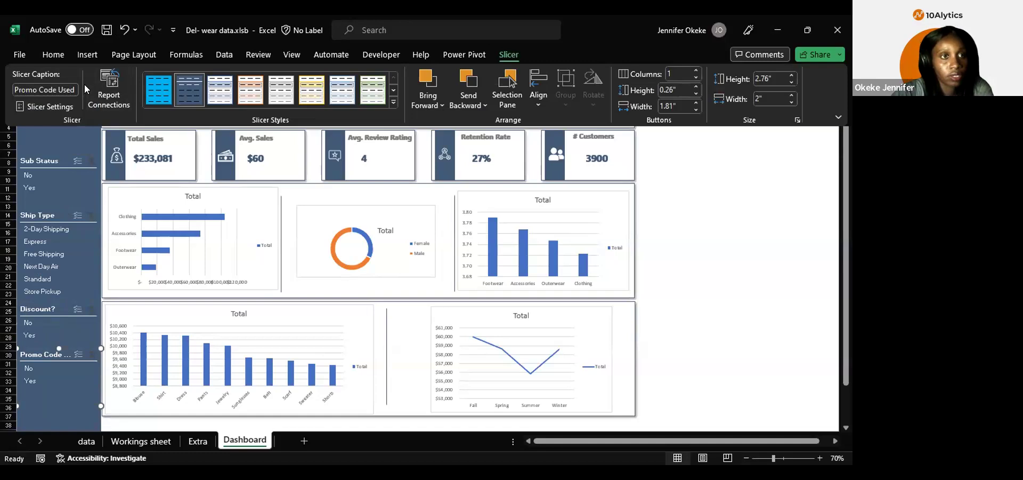
pyautogui.click(74, 89)
pyautogui.press('End')
pyautogui.press('BackSpace')
pyautogui.press('BackSpace')
pyautogui.press('BackSpace')
pyautogui.press('BackSpace')
pyautogui.press('BackSpace')
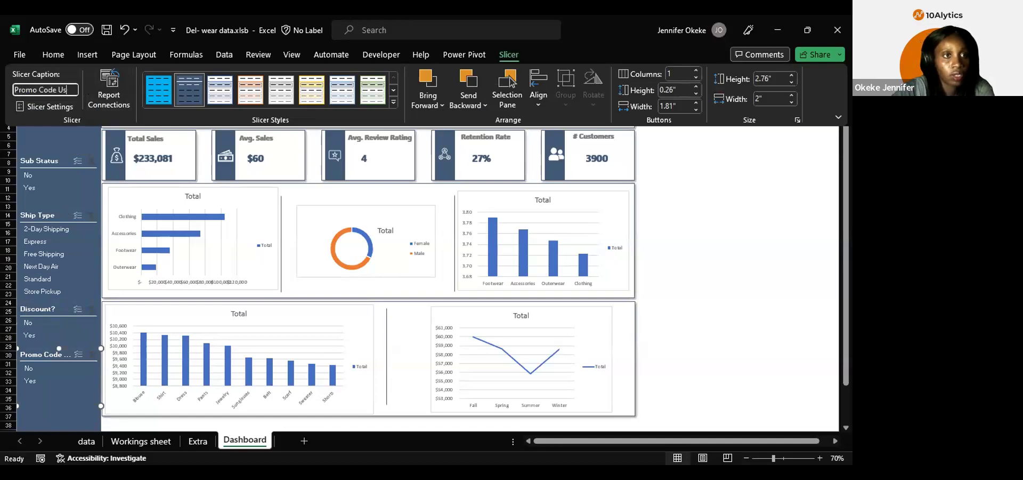
pyautogui.write('?')
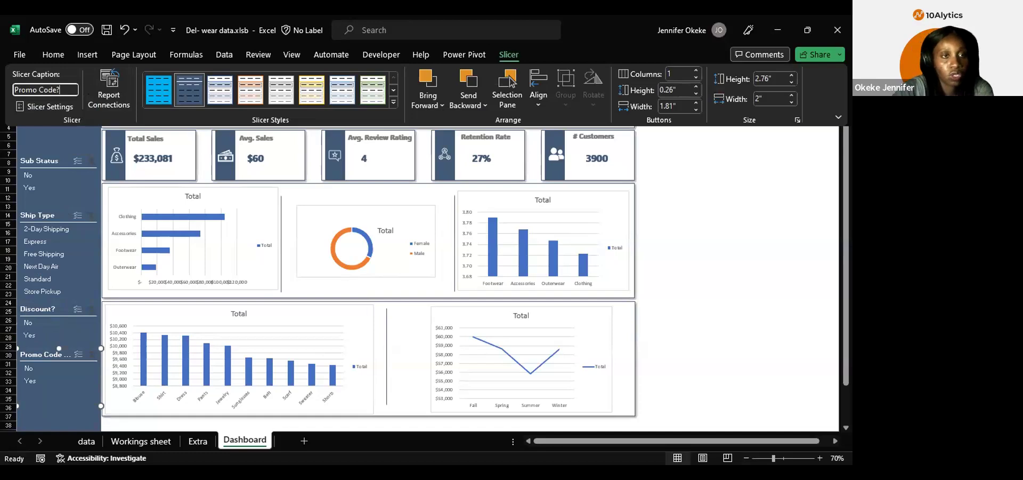
pyautogui.press('BackSpace')
pyautogui.press('BackSpace')
pyautogui.press('BackSpace')
pyautogui.press('BackSpace')
pyautogui.press('BackSpace')
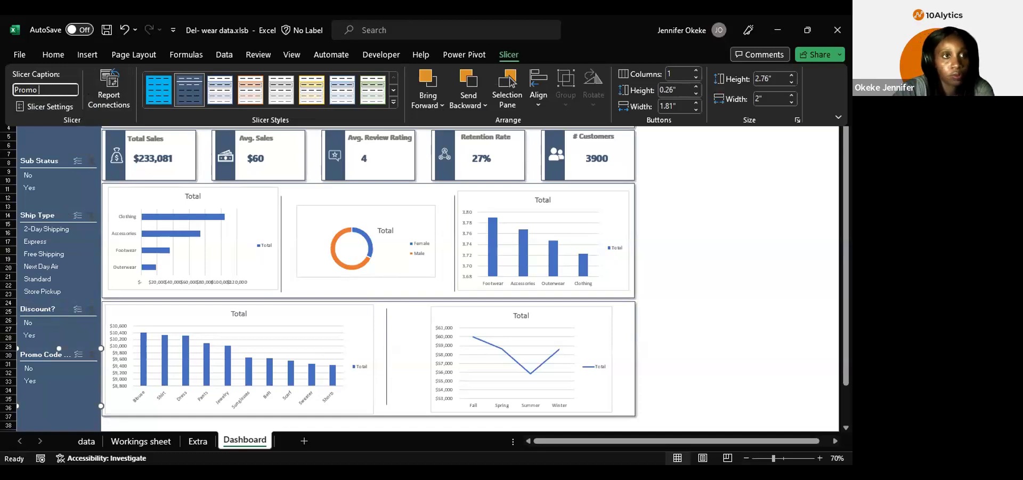
pyautogui.write('?')
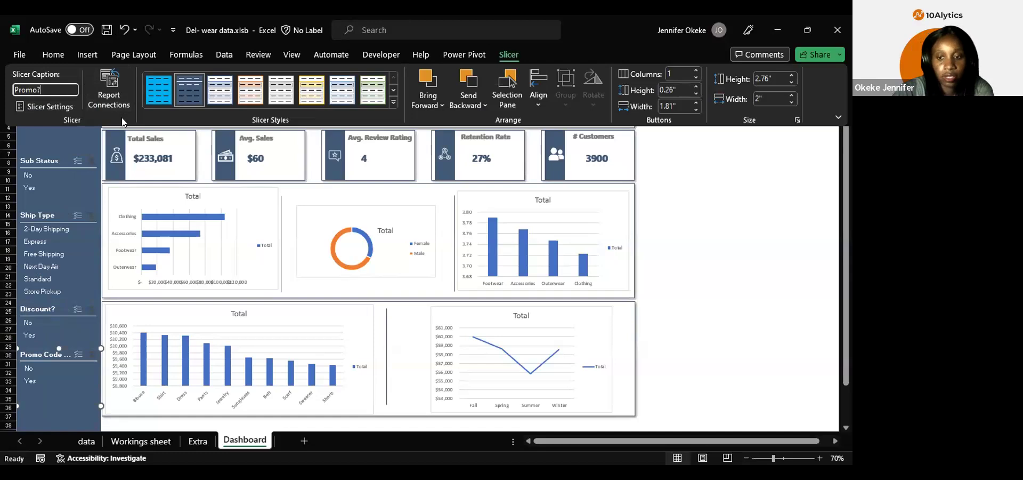
pyautogui.press('Return')
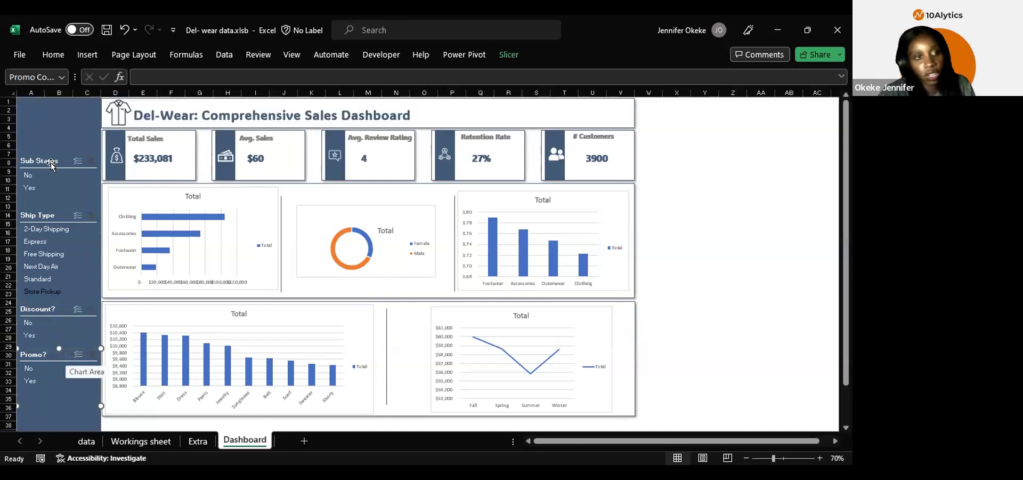
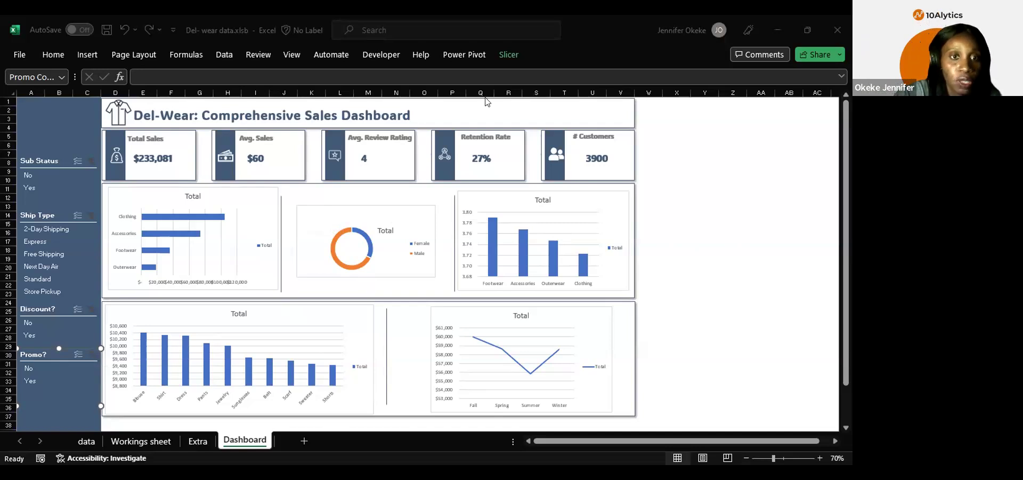
# Step: On the category bar chart, remove the gridlines, legend and primary horizontal axis, and add data labels at Inside End
pyautogui.click(259, 202)
pyautogui.click(259, 204)
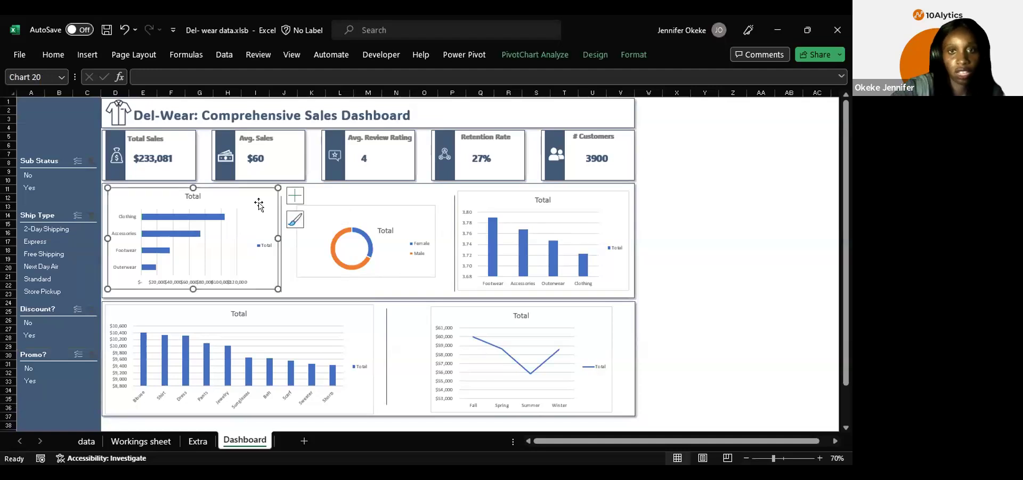
pyautogui.click(288, 200)
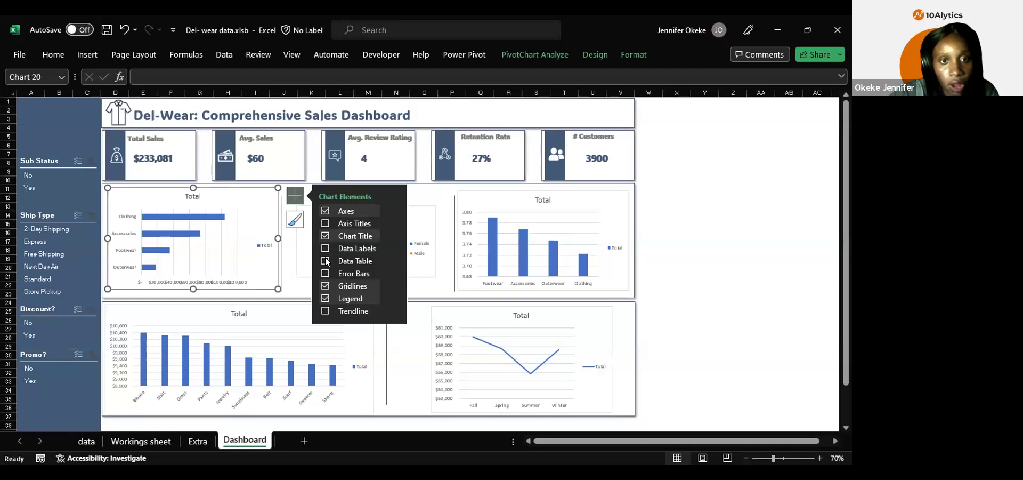
pyautogui.click(324, 286)
pyautogui.click(325, 299)
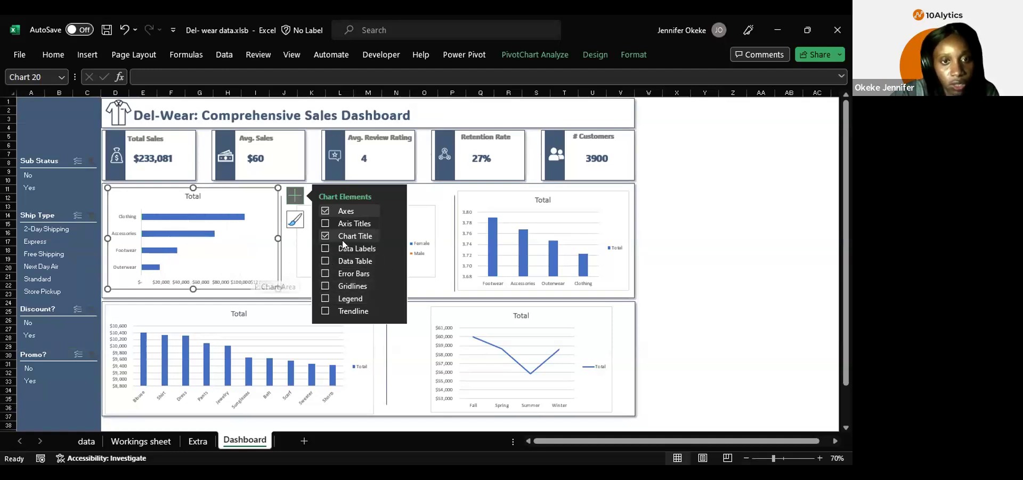
pyautogui.click(387, 207)
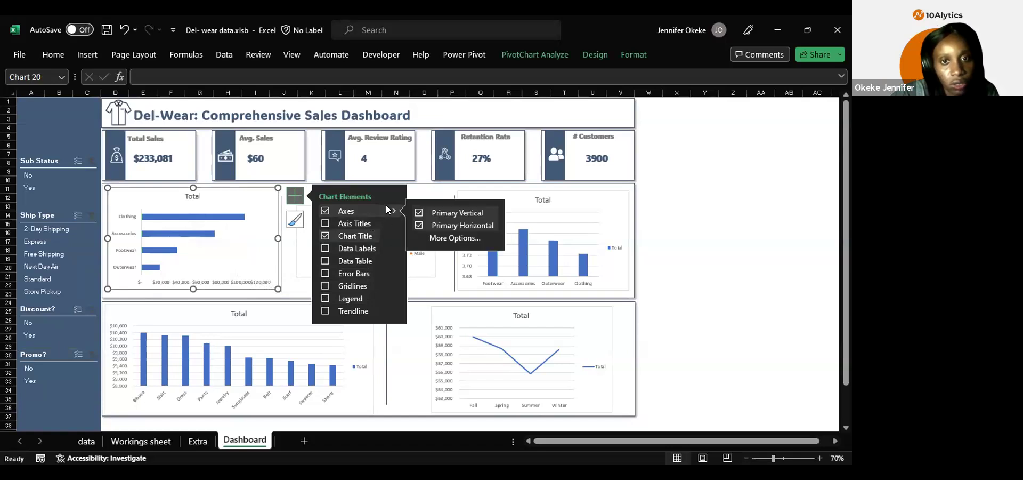
pyautogui.click(419, 225)
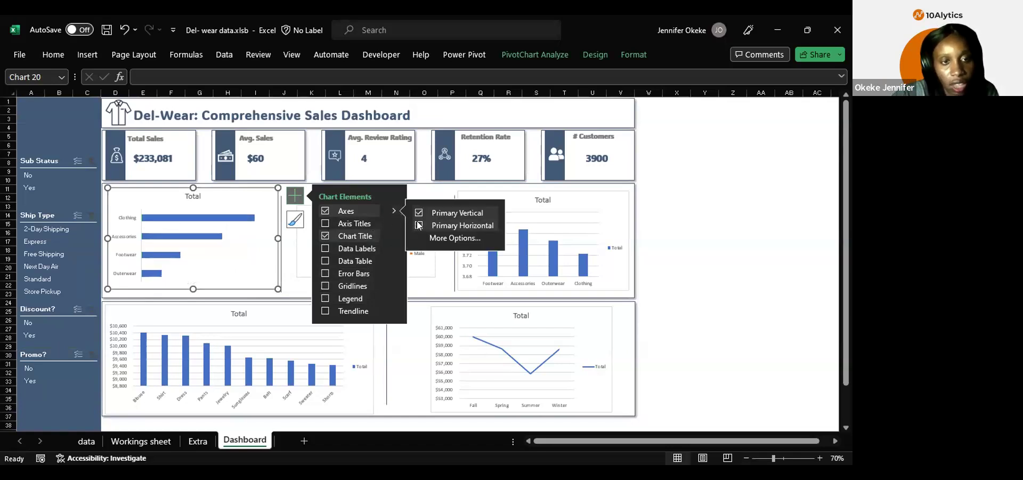
pyautogui.click(325, 249)
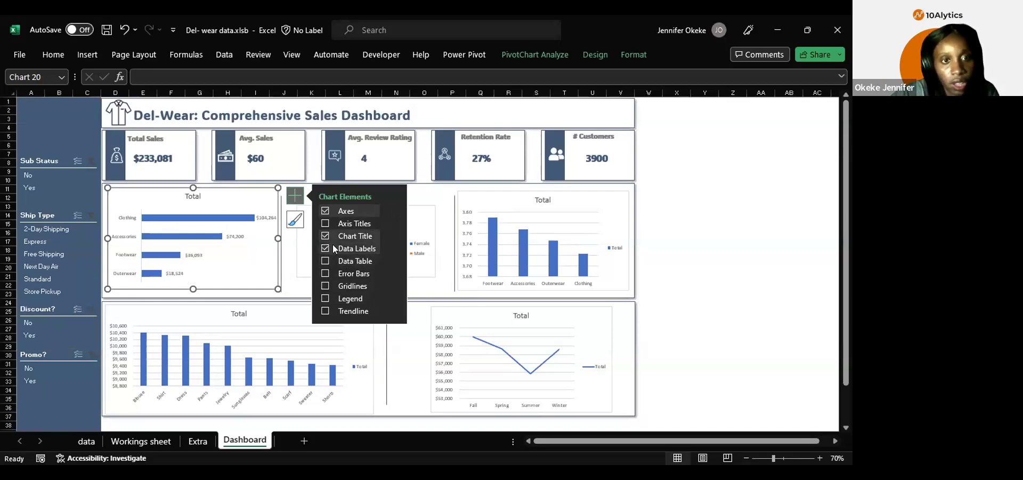
pyautogui.click(395, 248)
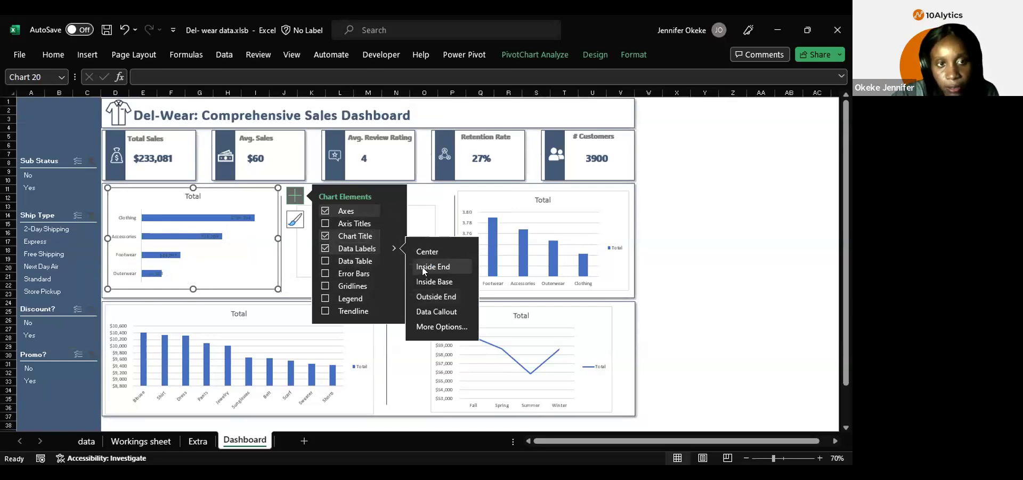
# Step: Set the category bar chart's data labels to font size 12 and white text
pyautogui.click(237, 219)
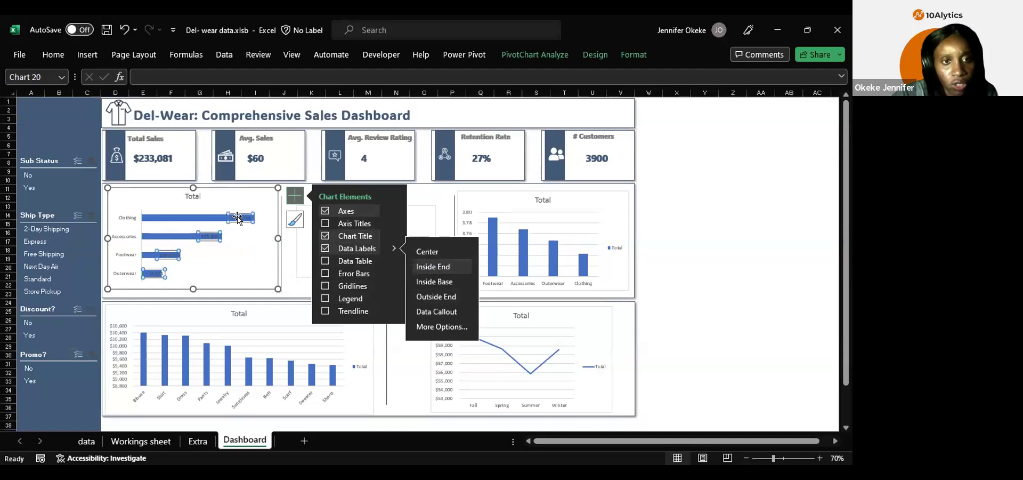
pyautogui.click(54, 55)
pyautogui.click(162, 78)
pyautogui.write('12')
pyautogui.press('Return')
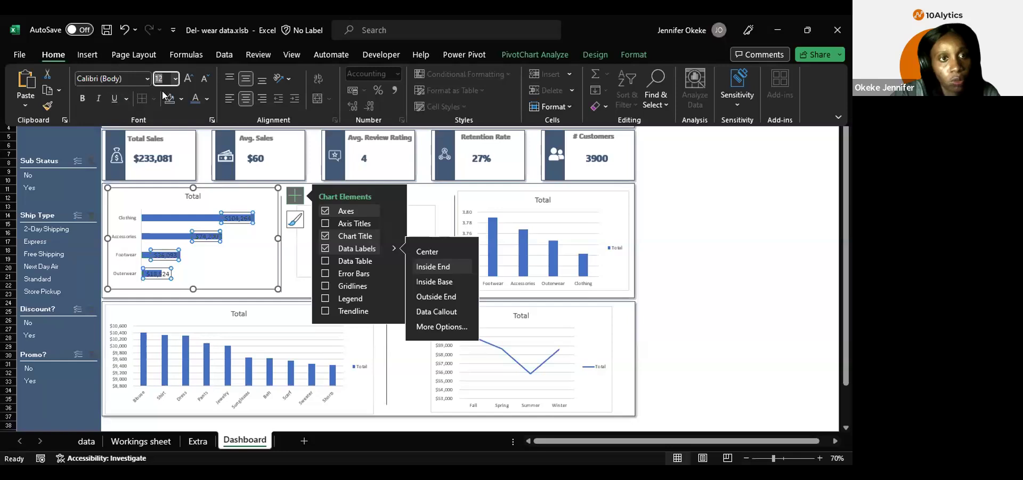
pyautogui.click(207, 98)
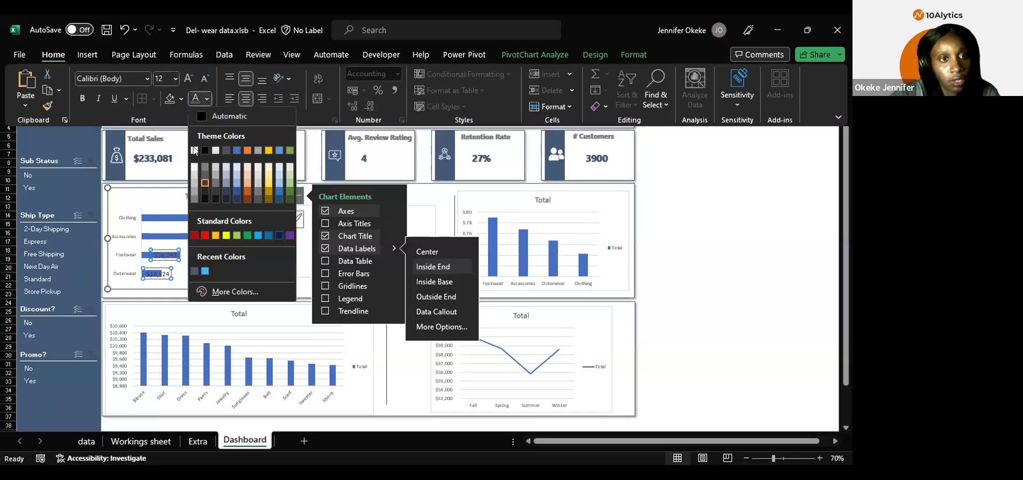
pyautogui.click(194, 151)
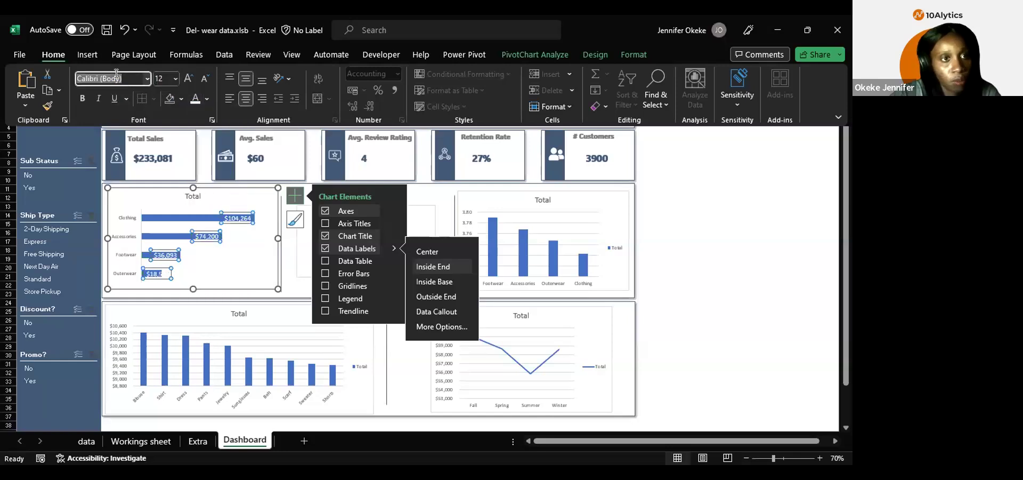
# Step: Change the category bar chart's data labels to the ADLaM Display font at size 10
pyautogui.write('a')
pyautogui.press('Return')
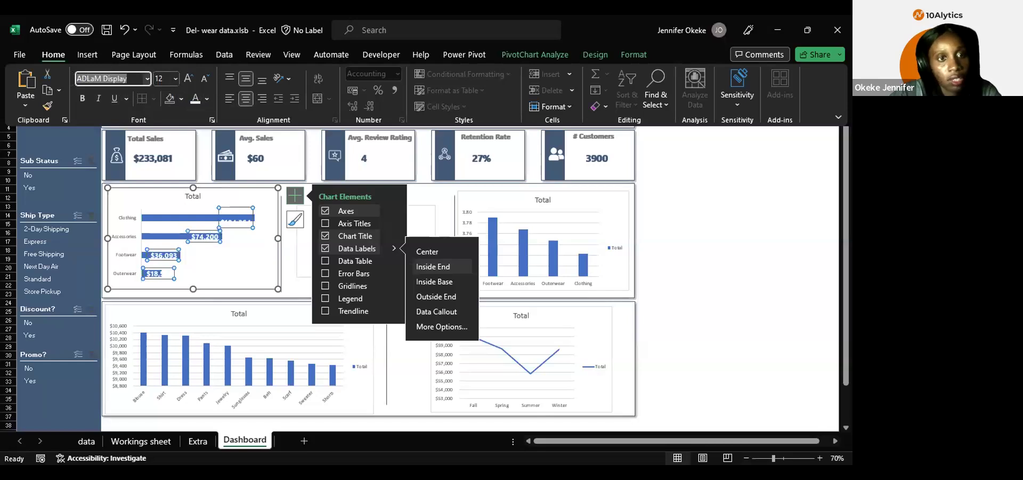
pyautogui.click(161, 76)
pyautogui.write('10')
pyautogui.press('Return')
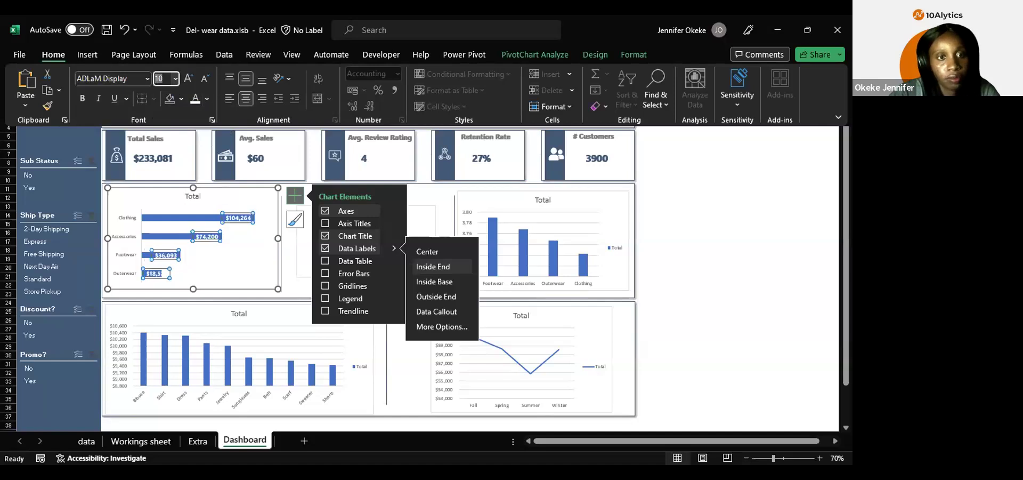
# Step: Format the category names on the bar chart's vertical axis in ADLaM Display at size 10
pyautogui.click(128, 243)
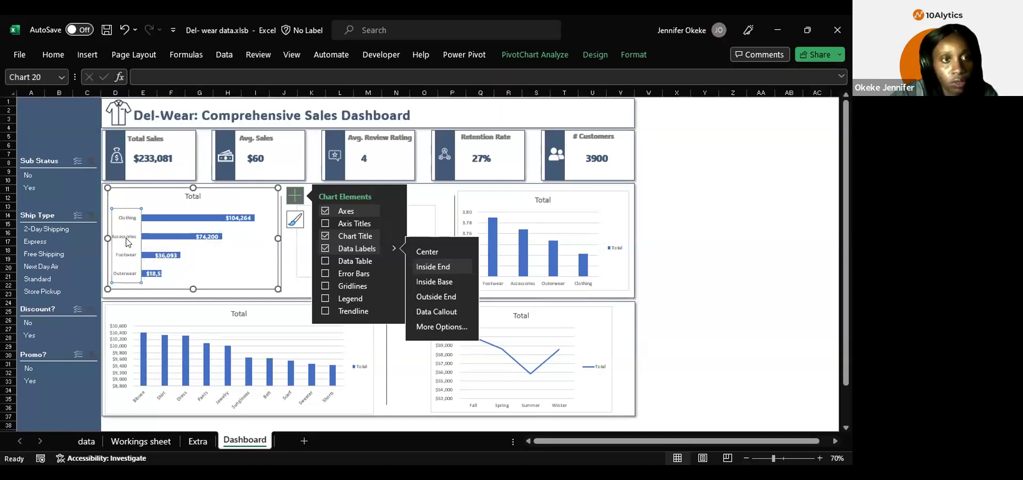
pyautogui.click(56, 53)
pyautogui.click(101, 78)
pyautogui.write('ADLaM Display')
pyautogui.press('Return')
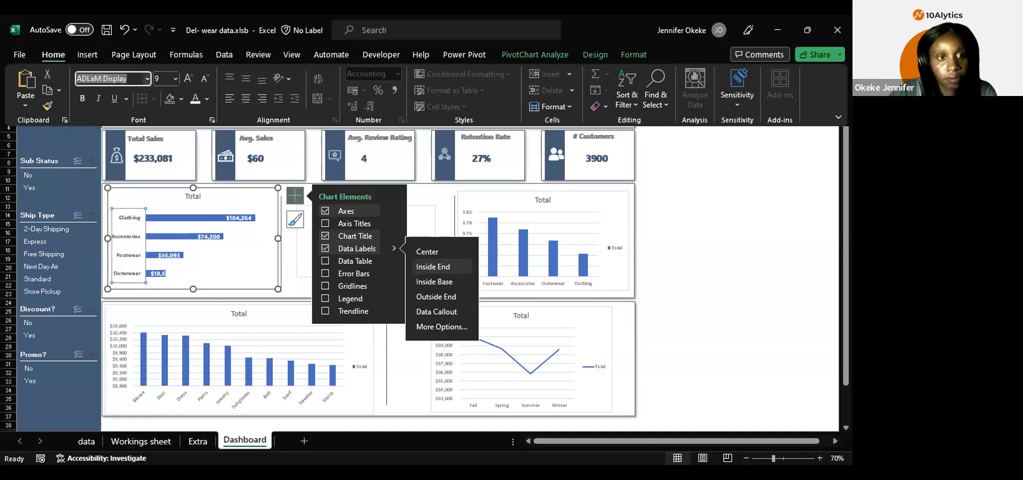
pyautogui.click(161, 79)
pyautogui.write('10')
pyautogui.press('Return')
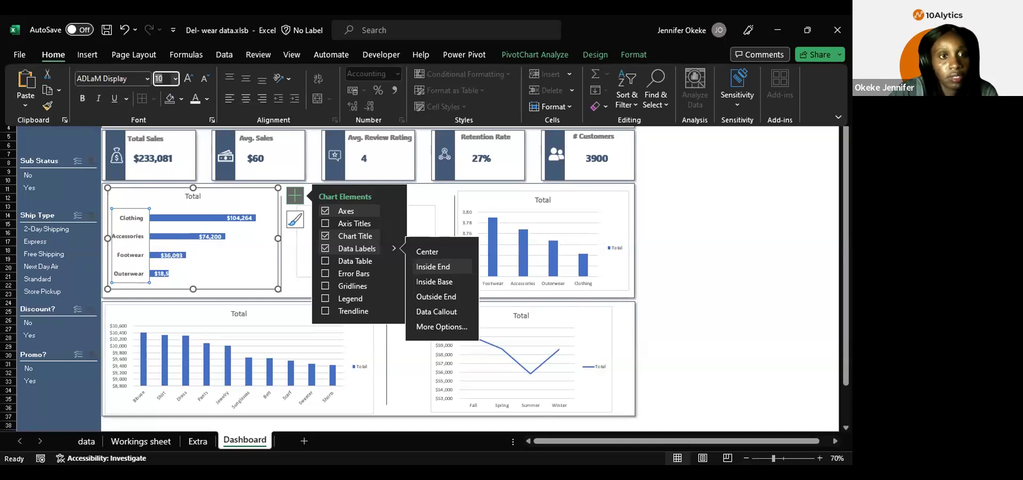
# Step: Replace the bar chart's title with "Category by Purchase Amount"
pyautogui.click(186, 196)
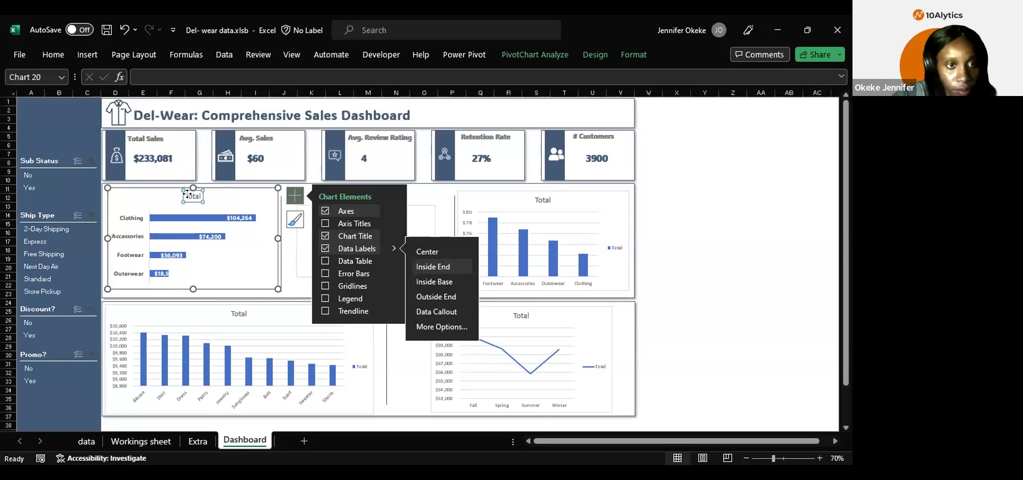
pyautogui.doubleClick(187, 195)
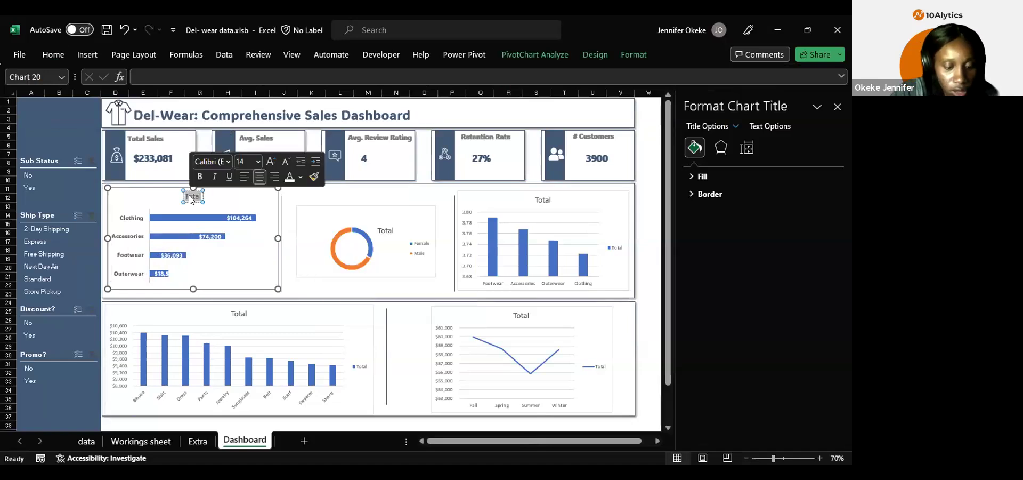
pyautogui.write('Car')
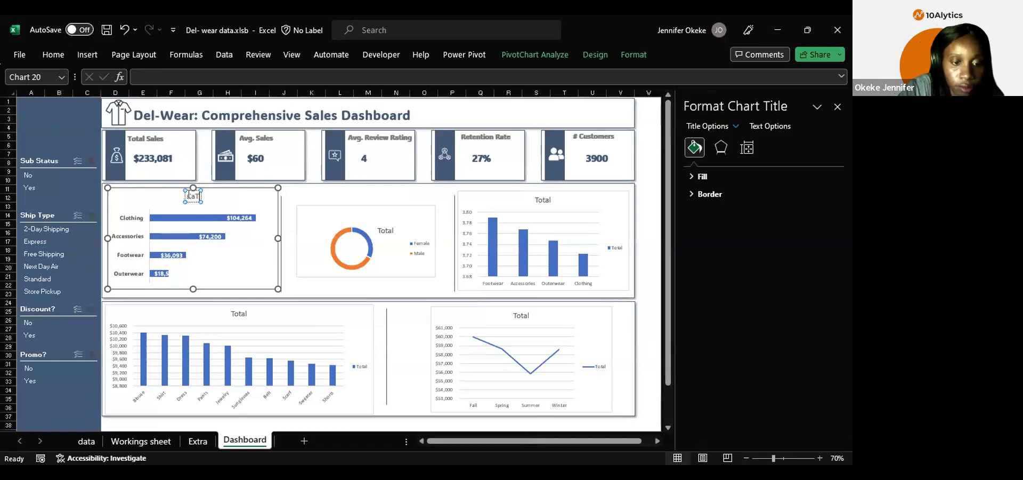
pyautogui.write('egory')
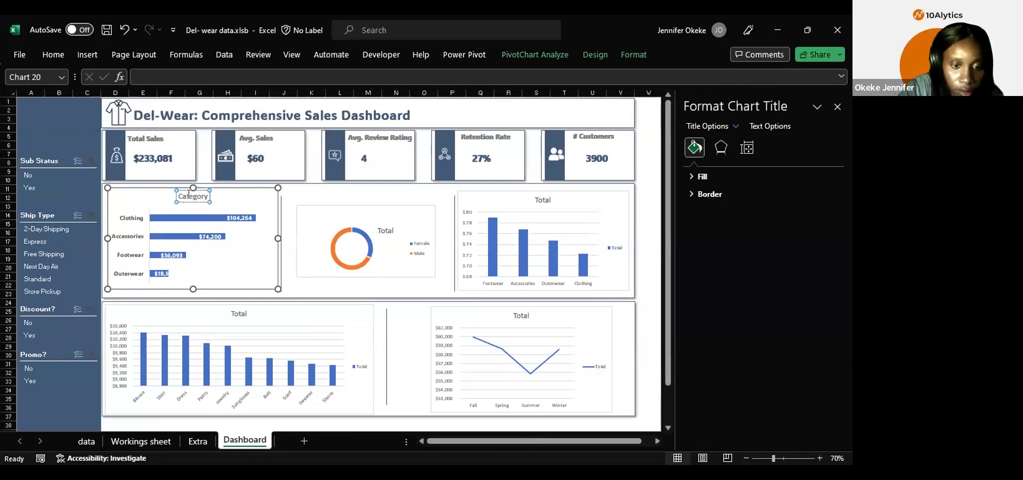
pyautogui.write(' by Purchase Amount')
# Step: Format the whole "Category by Purchase Amount" title in ADLaM Display at size 11
pyautogui.tripleClick(190, 199)
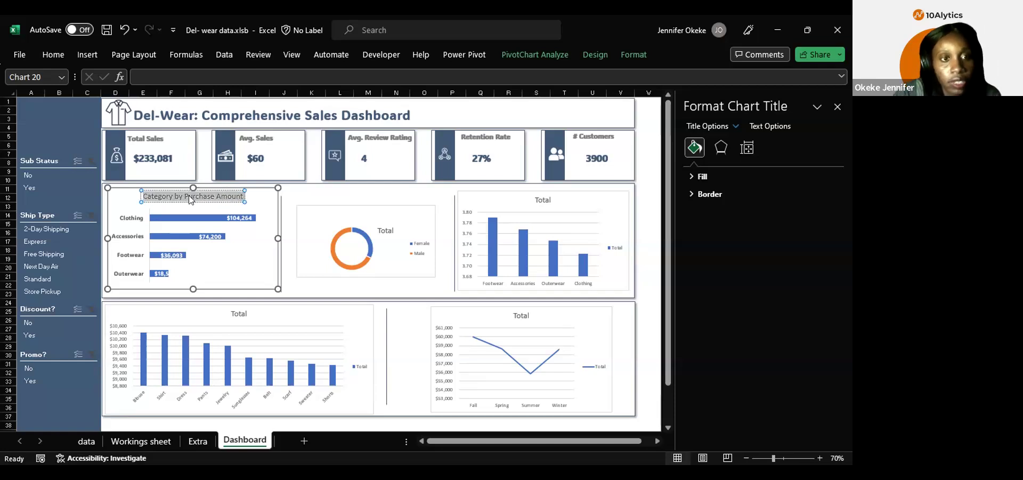
pyautogui.click(53, 56)
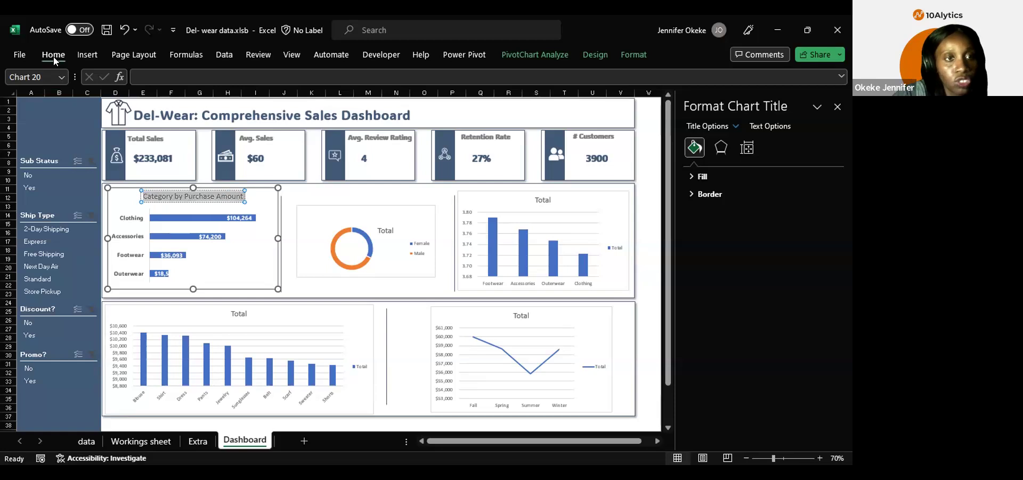
pyautogui.click(110, 78)
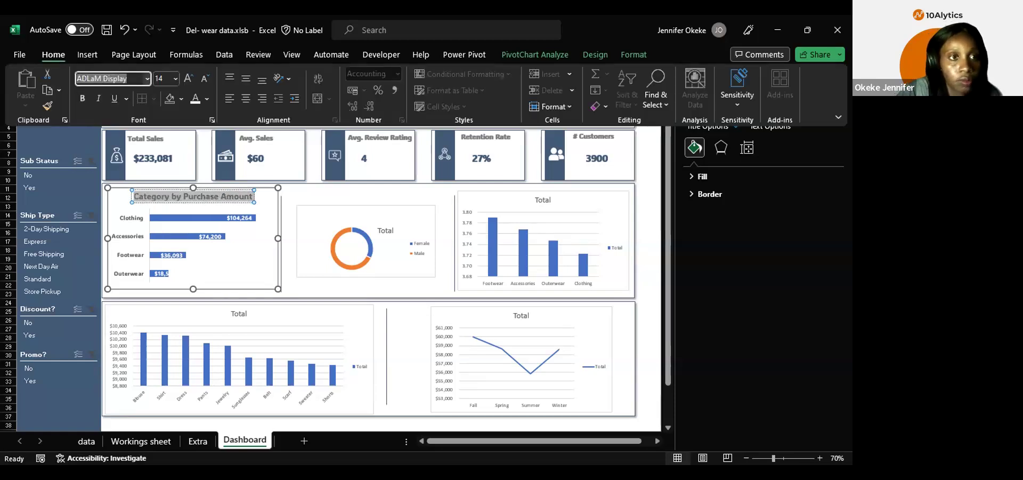
pyautogui.click(161, 77)
pyautogui.write('11')
pyautogui.press('Return')
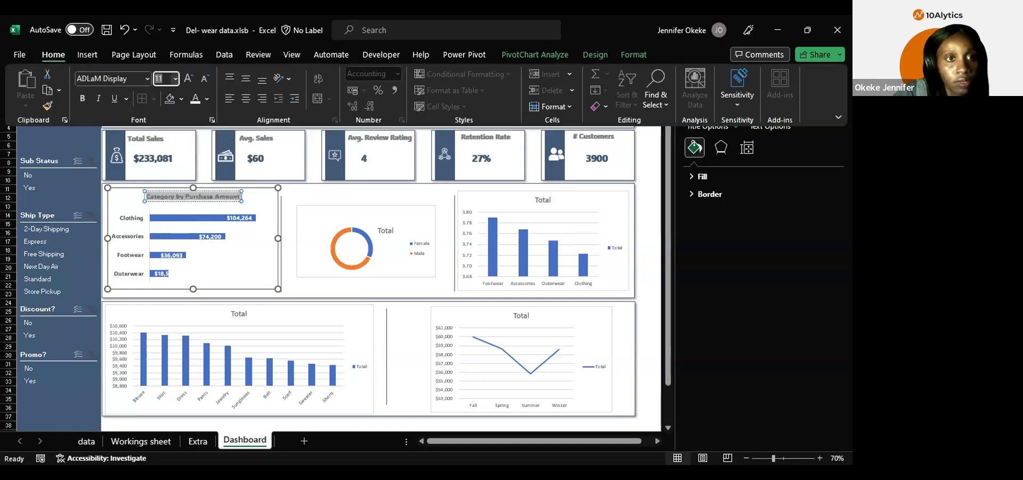
# Step: Make the "Category by Purchase Amount" title text white and fill its background with the recently used dark blue
pyautogui.click(193, 102)
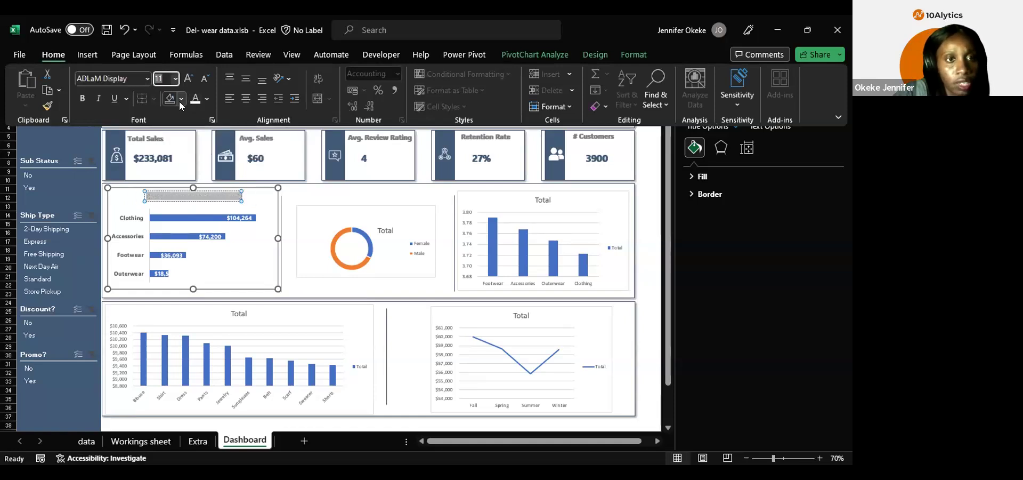
pyautogui.click(181, 99)
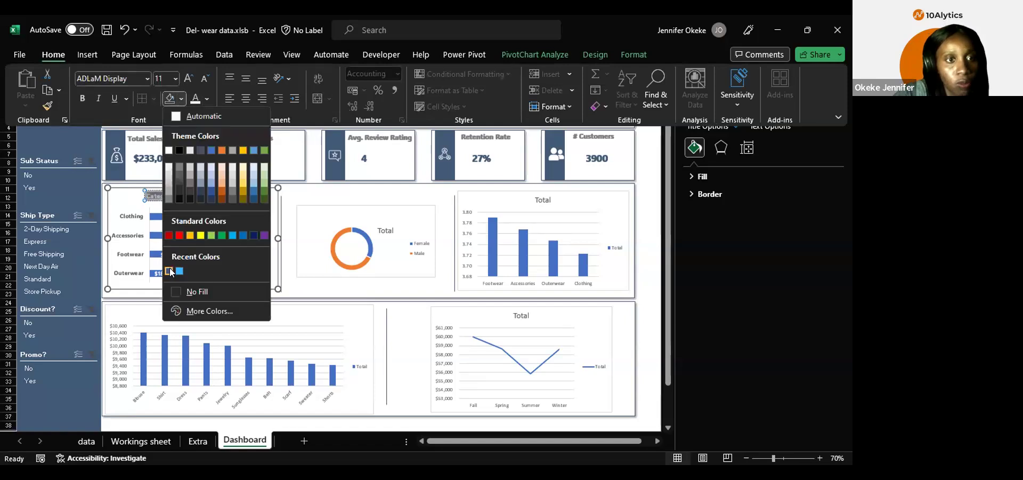
pyautogui.click(170, 271)
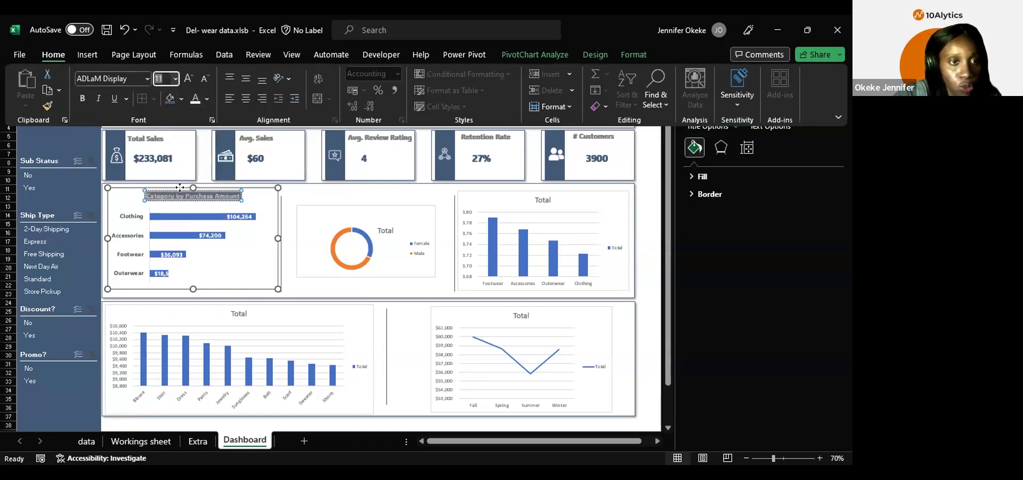
pyautogui.click(149, 196)
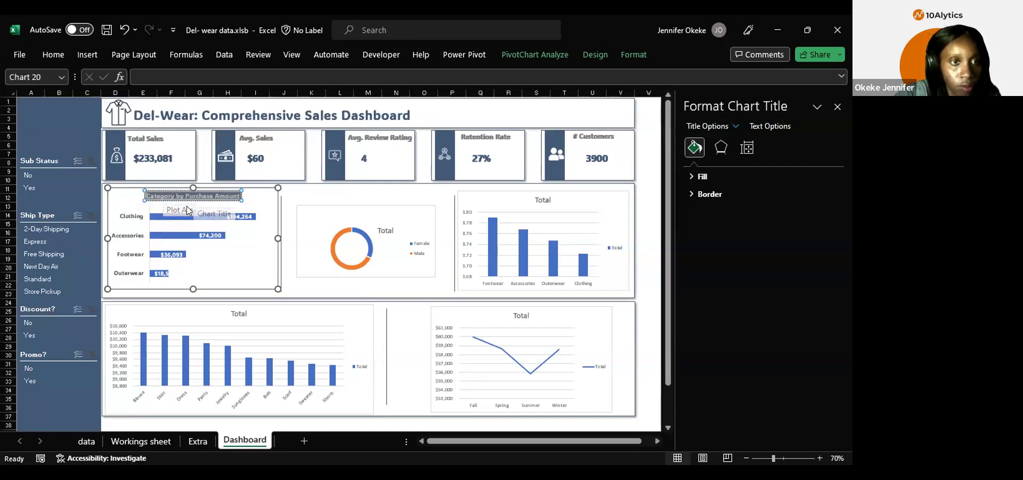
# Step: Move the "Category by Purchase Amount" title to the chart's upper-left corner and fill the bars with the recently used dark blue
pyautogui.moveTo(185, 199); pyautogui.dragTo(155, 200)
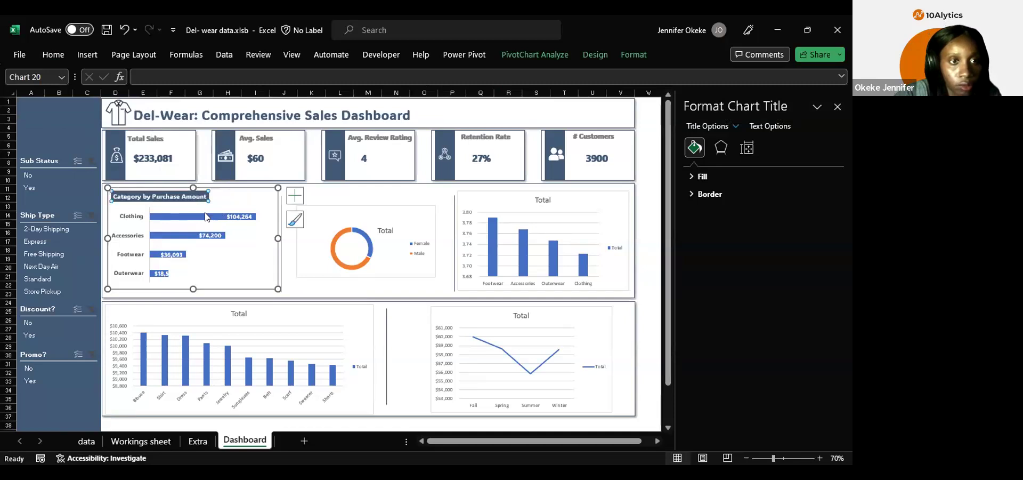
pyautogui.click(183, 216)
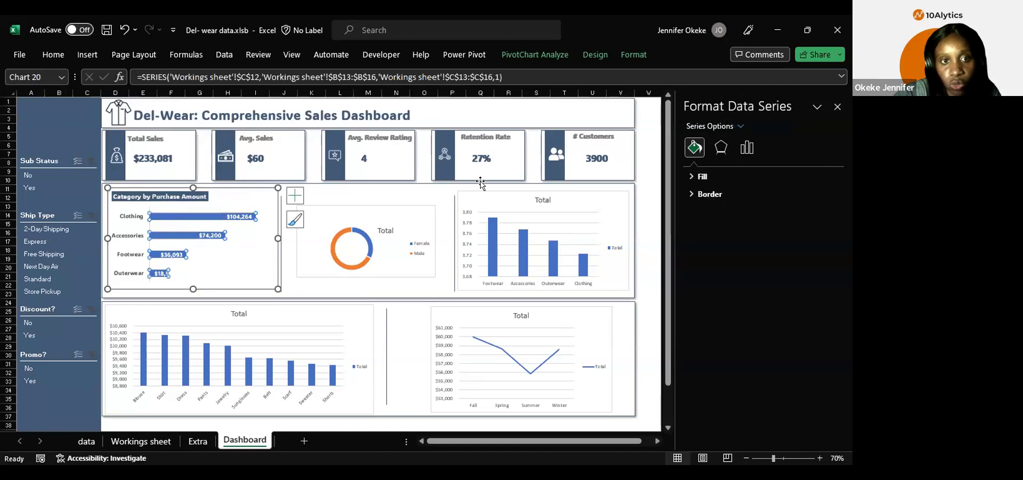
pyautogui.click(693, 176)
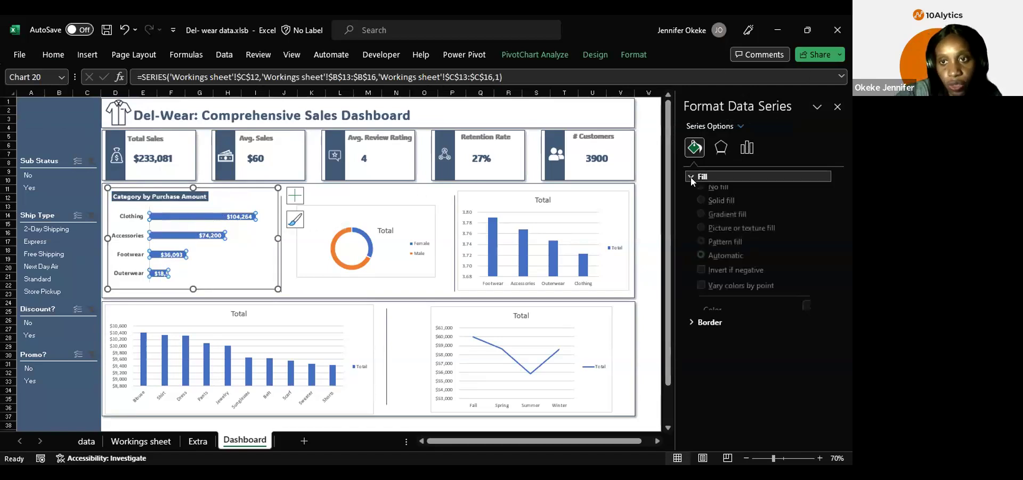
pyautogui.click(825, 319)
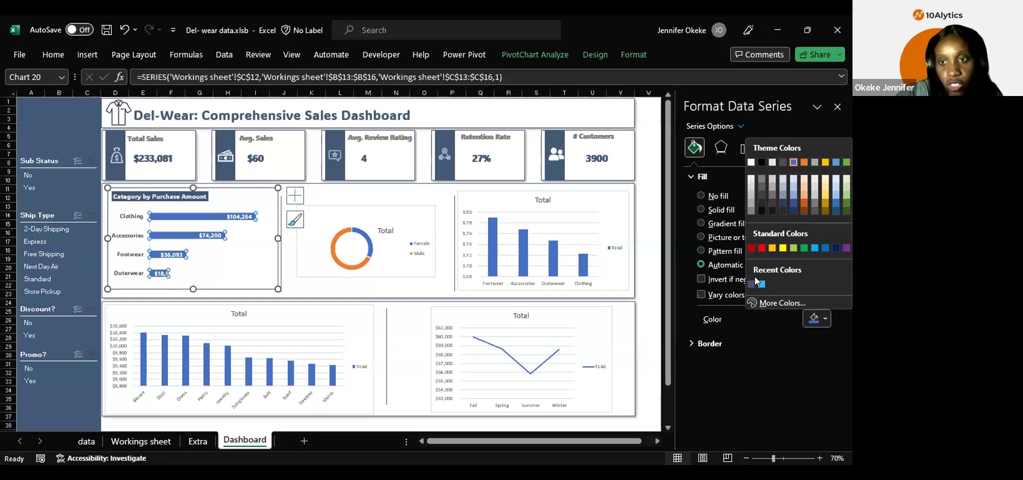
pyautogui.click(751, 284)
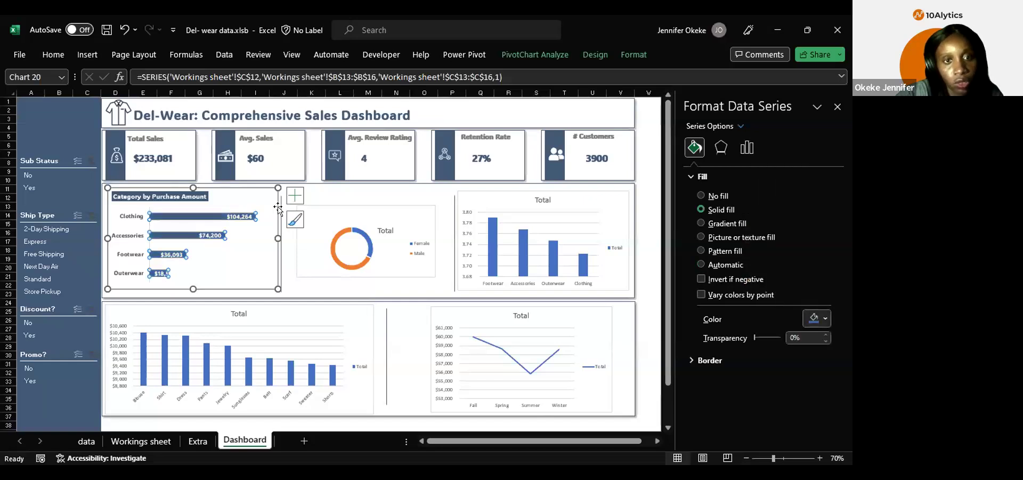
# Step: Set the gap width of the category bar chart's series to 50%
pyautogui.click(747, 148)
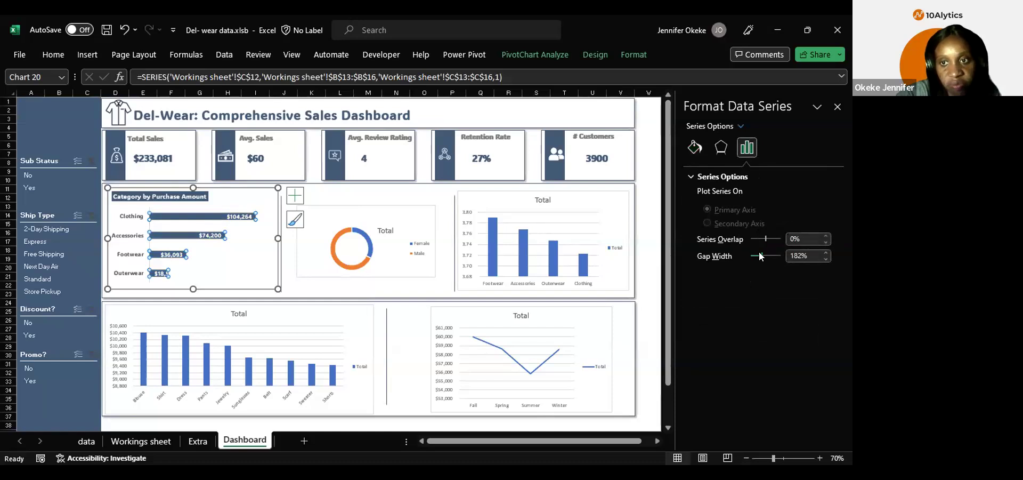
pyautogui.moveTo(761, 256); pyautogui.dragTo(753, 255)
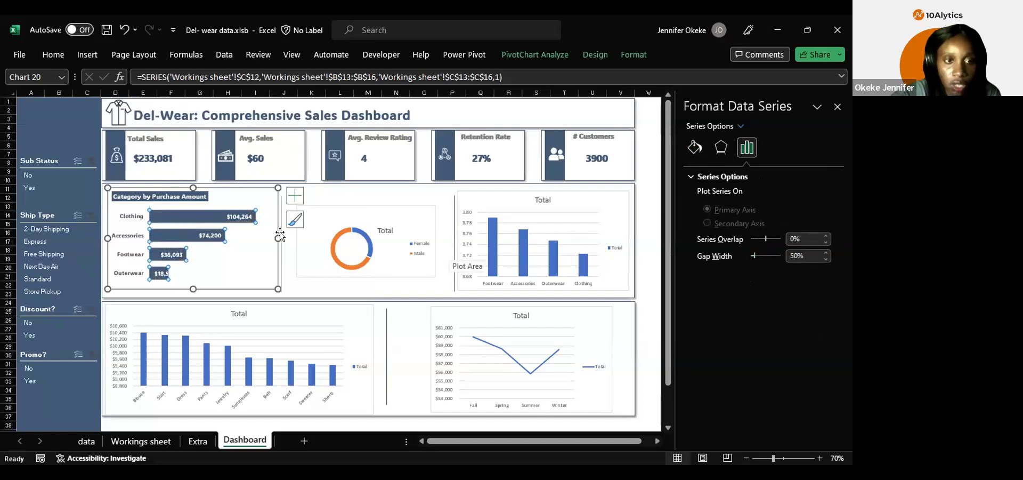
pyautogui.click(331, 213)
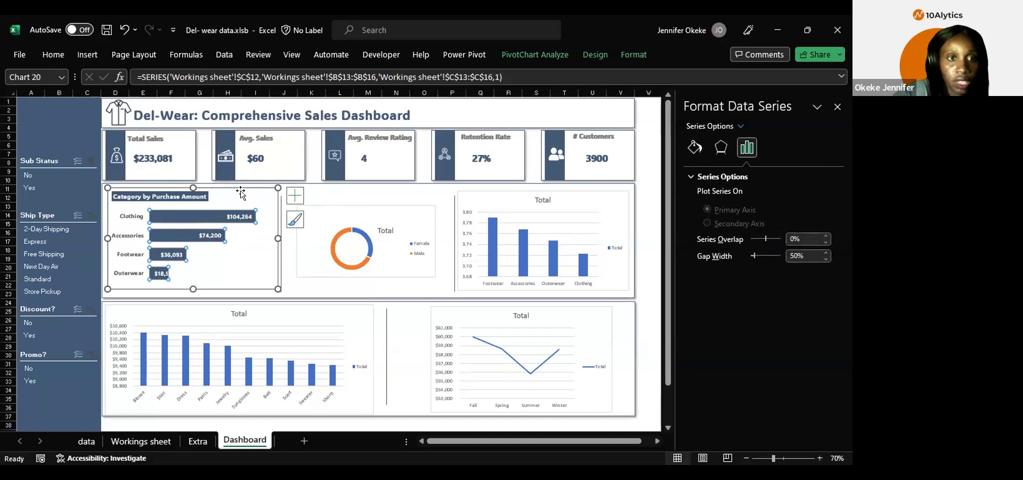
# Step: Remove the fill and outline from the category bar chart's chart area and deselect the chart
pyautogui.click(248, 193)
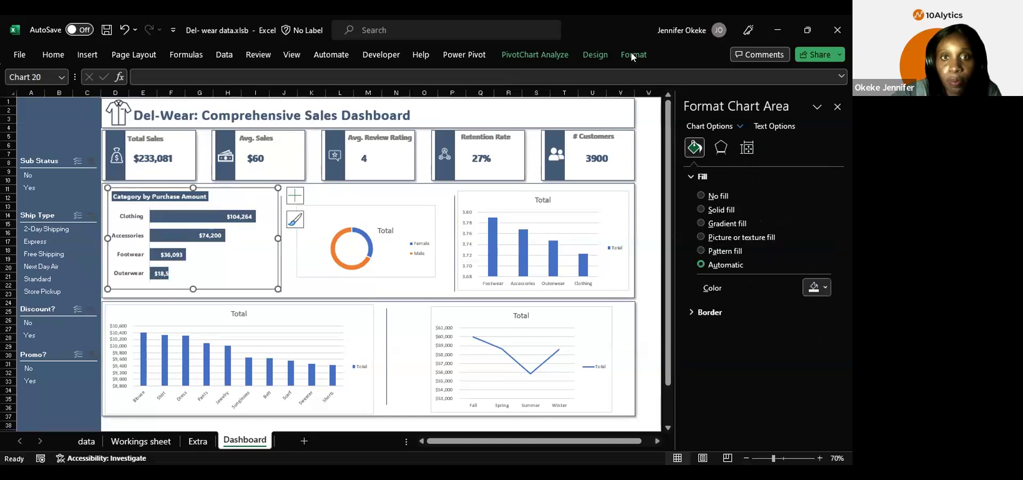
pyautogui.click(632, 53)
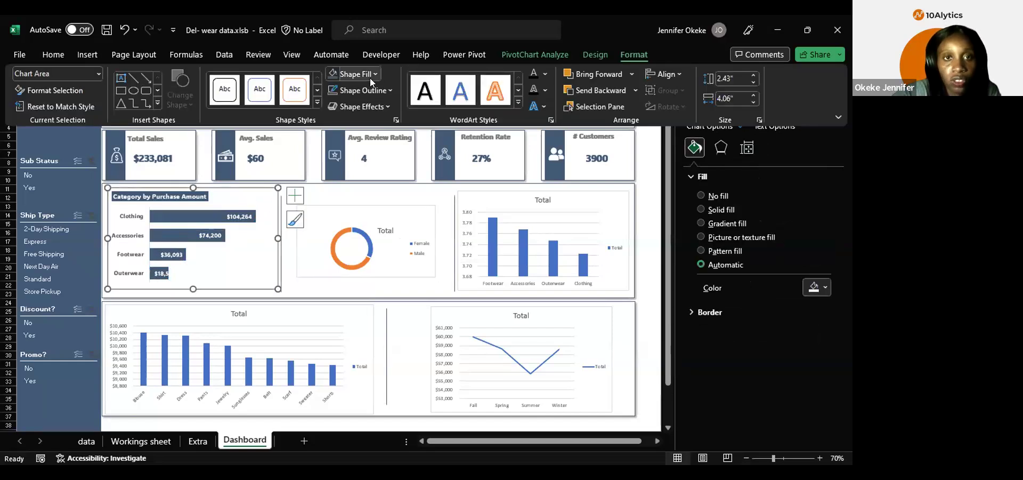
pyautogui.click(370, 78)
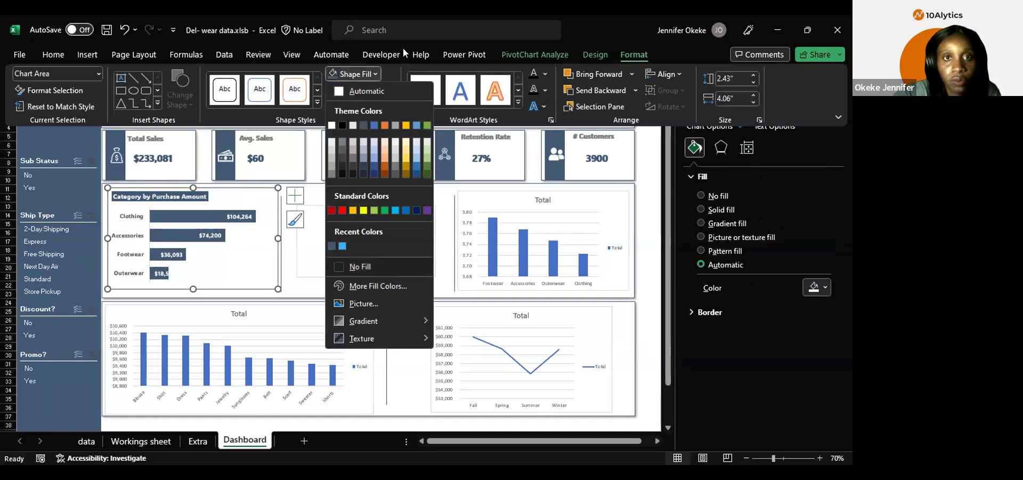
pyautogui.click(356, 267)
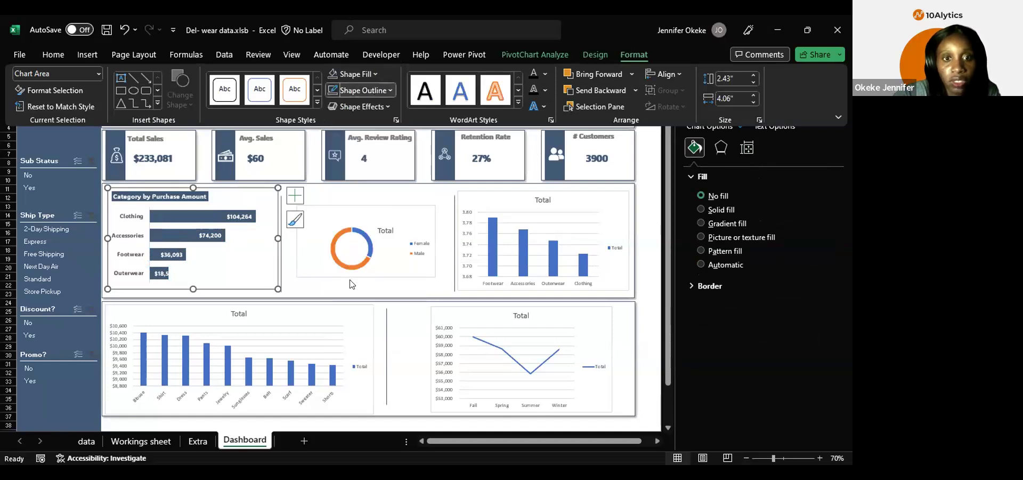
pyautogui.click(372, 199)
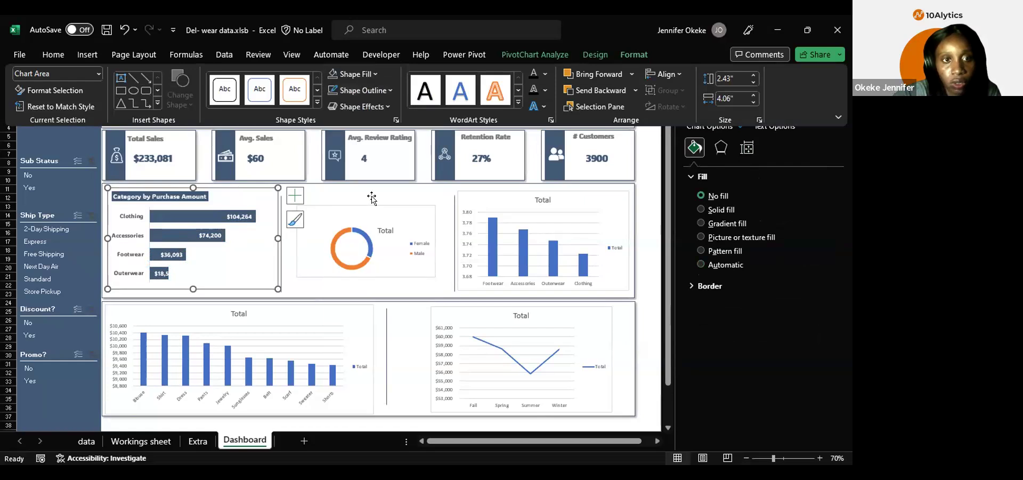
pyautogui.click(647, 202)
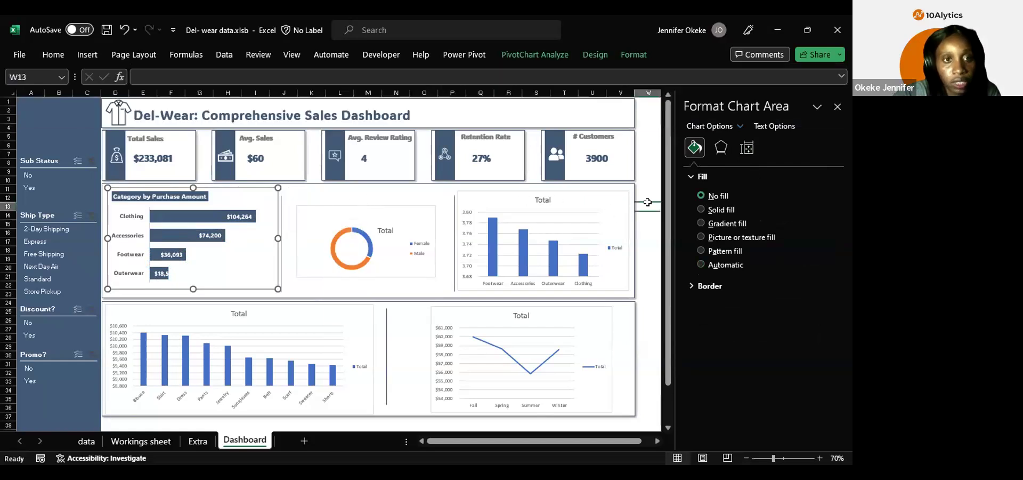
pyautogui.click(648, 202)
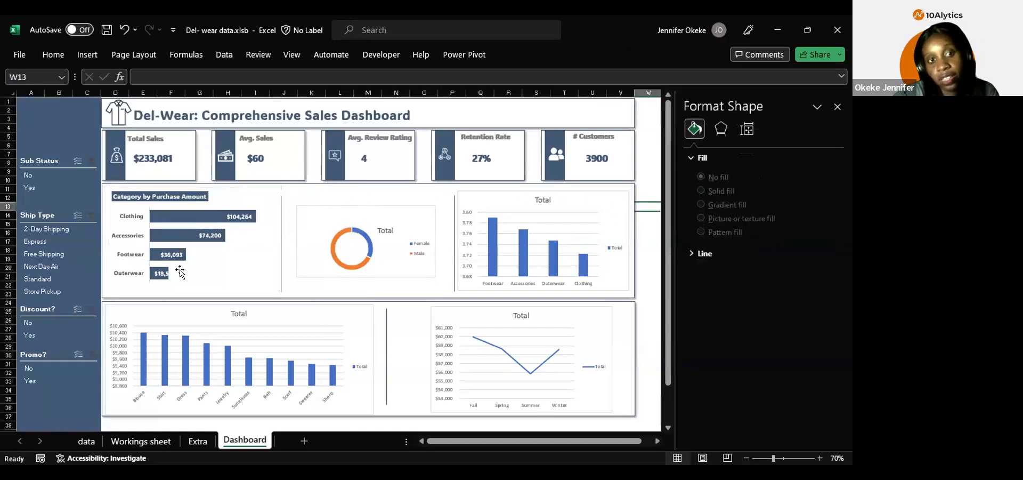
# Step: Move the doughnut chart's title to the chart's upper-left area and replace its text with "Sales by Customer Gender"
pyautogui.click(317, 211)
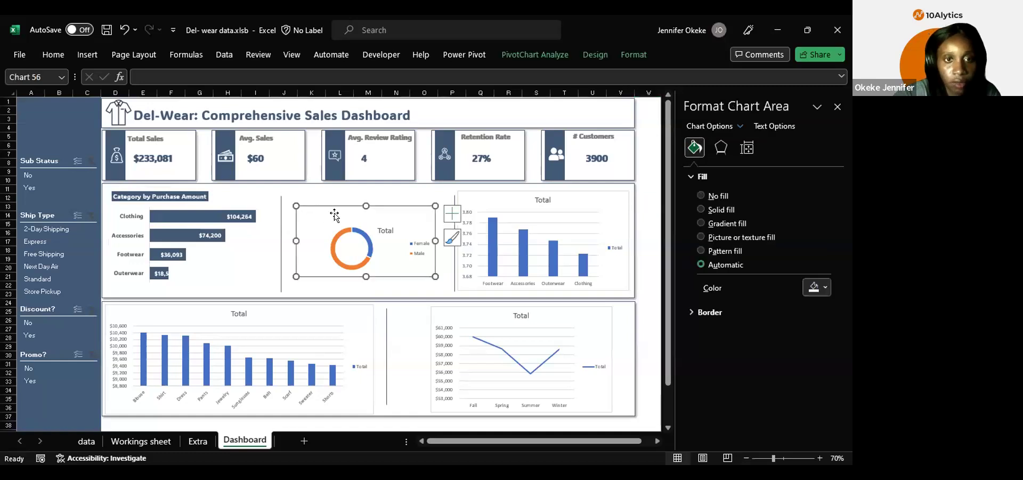
pyautogui.click(381, 225)
pyautogui.moveTo(381, 224); pyautogui.dragTo(309, 220)
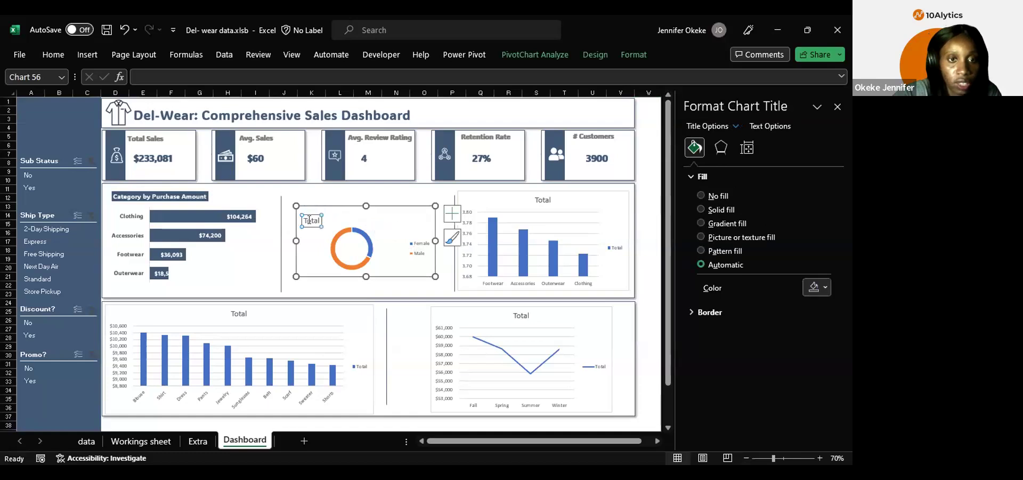
pyautogui.doubleClick(309, 220)
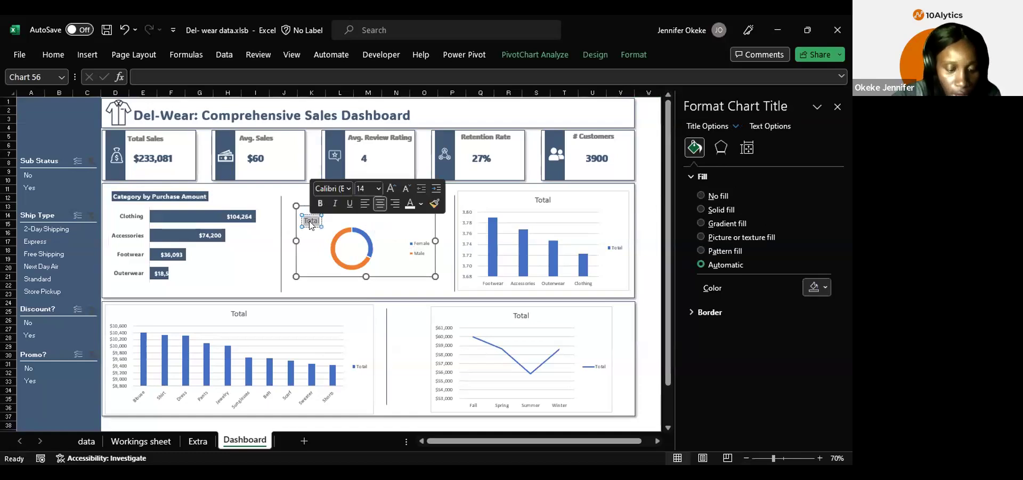
pyautogui.press('BackSpace')
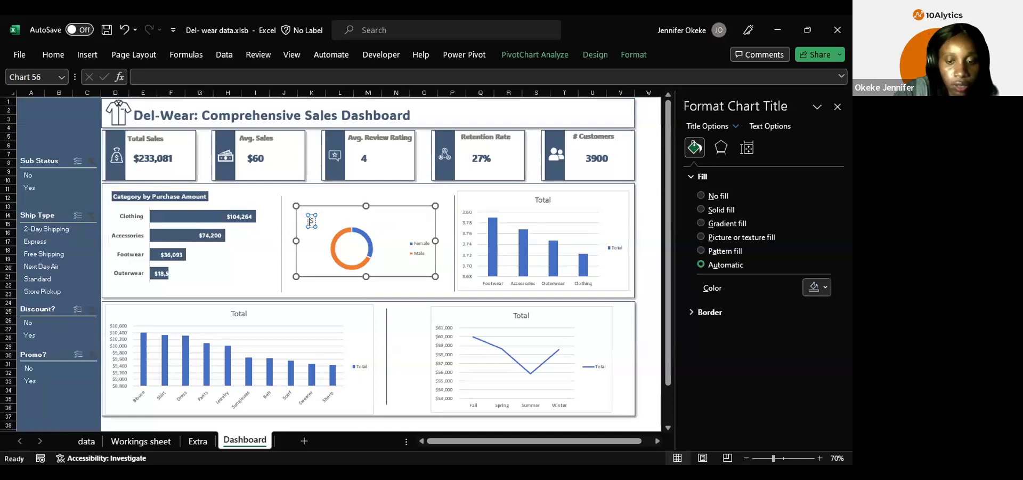
pyautogui.write('Sales by Customer G')
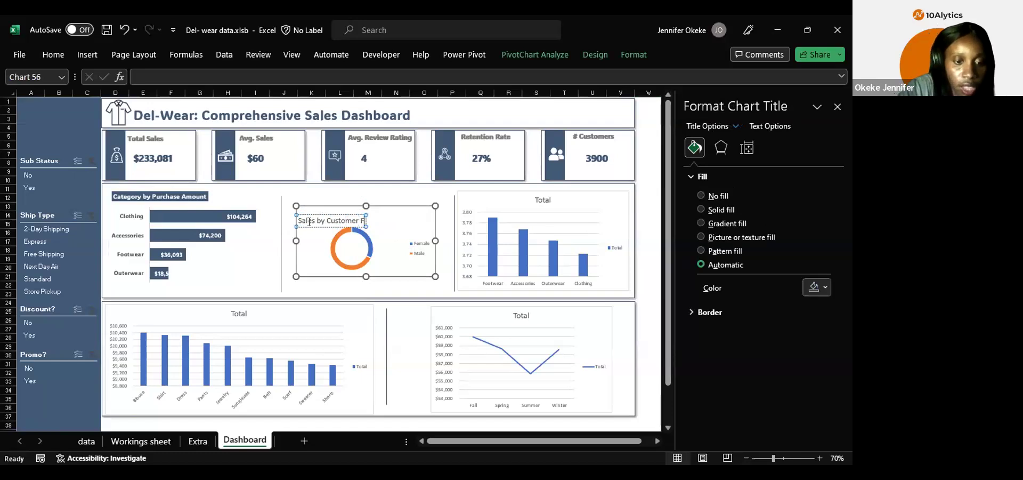
pyautogui.write('ender')
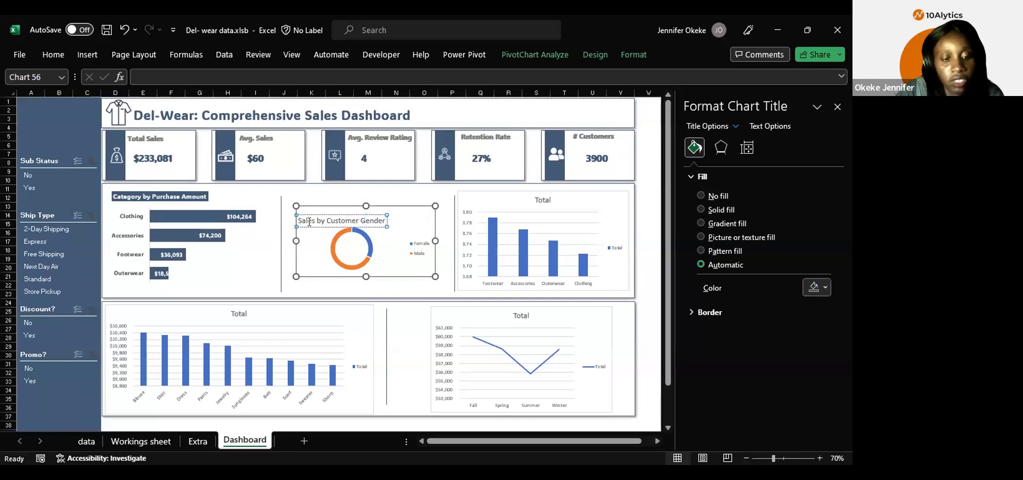
# Step: Format the whole "Sales by Customer Gender" title in the ADLaM Display font
pyautogui.hotkey('ctrl', 'a')
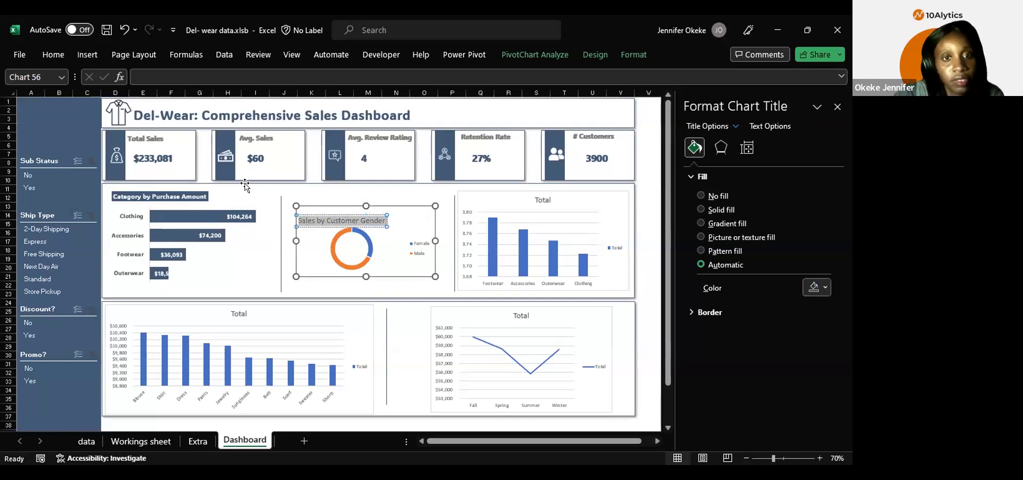
pyautogui.click(89, 57)
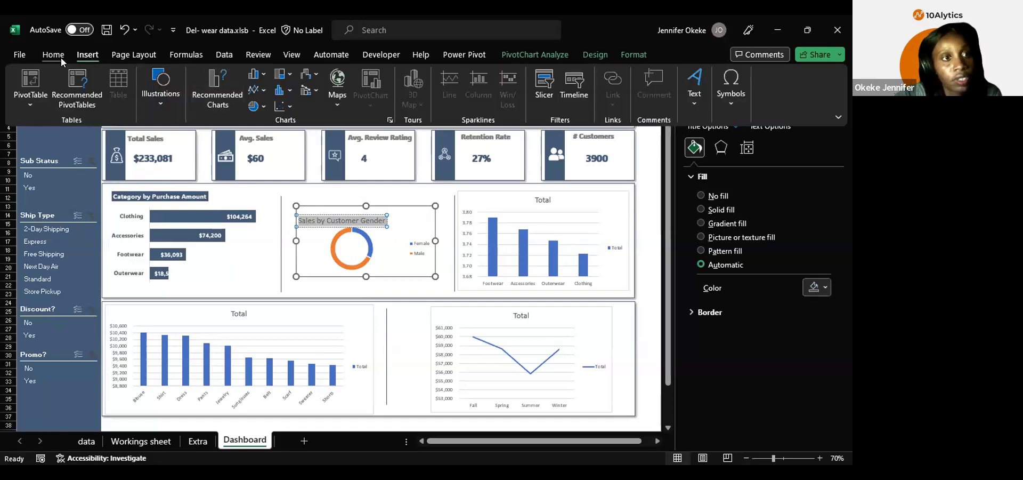
pyautogui.click(61, 57)
pyautogui.click(120, 80)
pyautogui.write('adla')
pyautogui.press('Return')
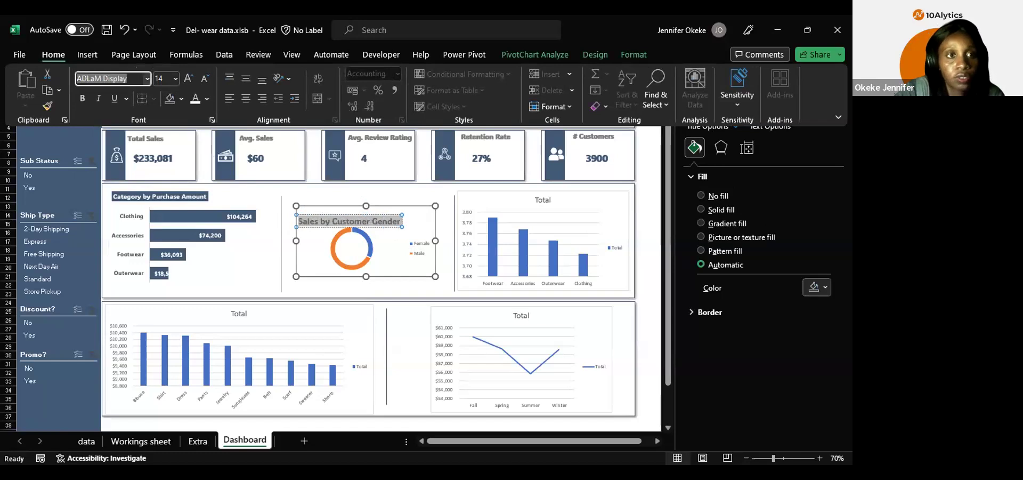
# Step: Fill the "Sales by Customer Gender" title's background with the recently used dark blue and make its text white
pyautogui.click(182, 99)
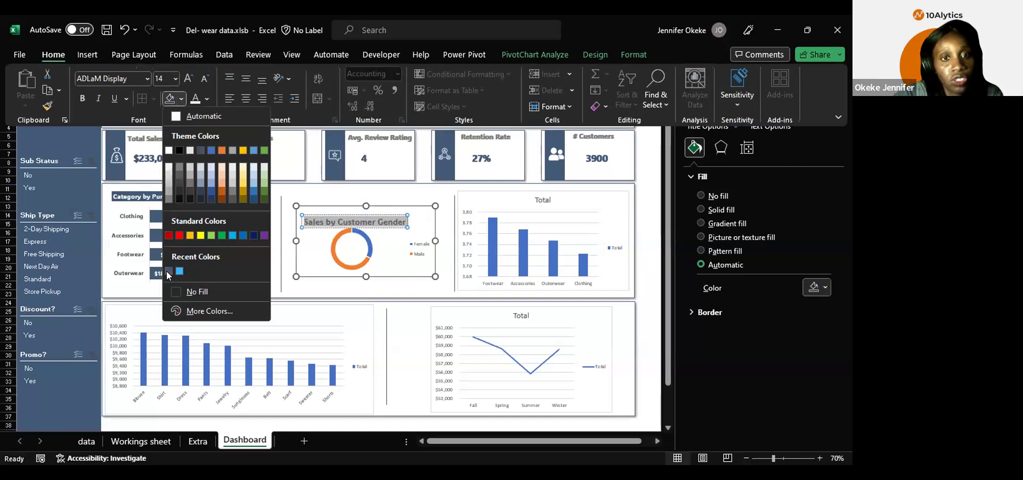
pyautogui.click(169, 271)
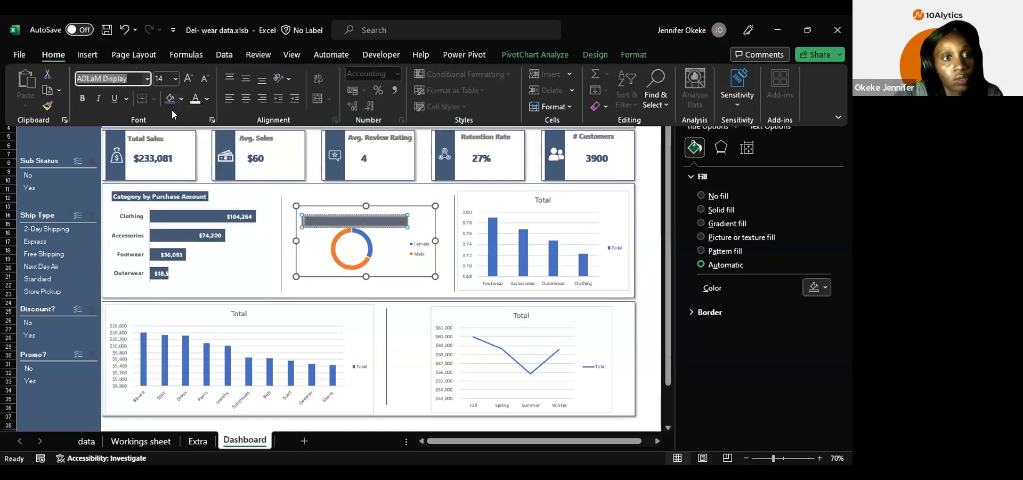
pyautogui.click(195, 100)
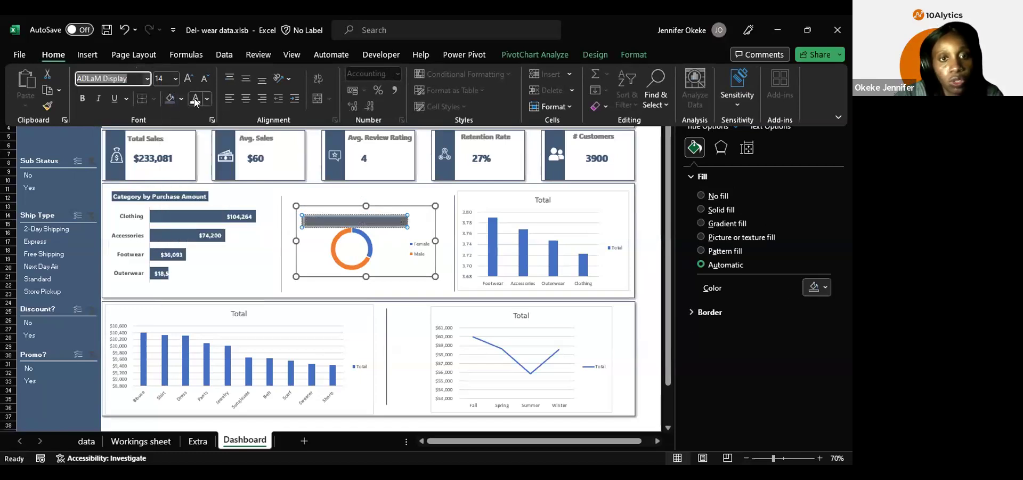
# Step: Set the font size of the "Sales by Customer Gender" title to 11
pyautogui.click(161, 79)
pyautogui.write('1')
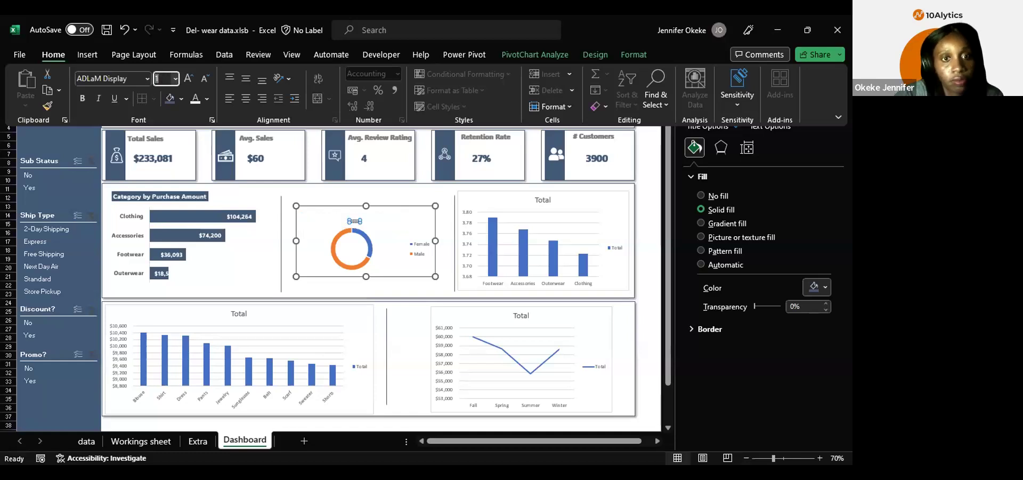
pyautogui.write('1')
pyautogui.press('Return')
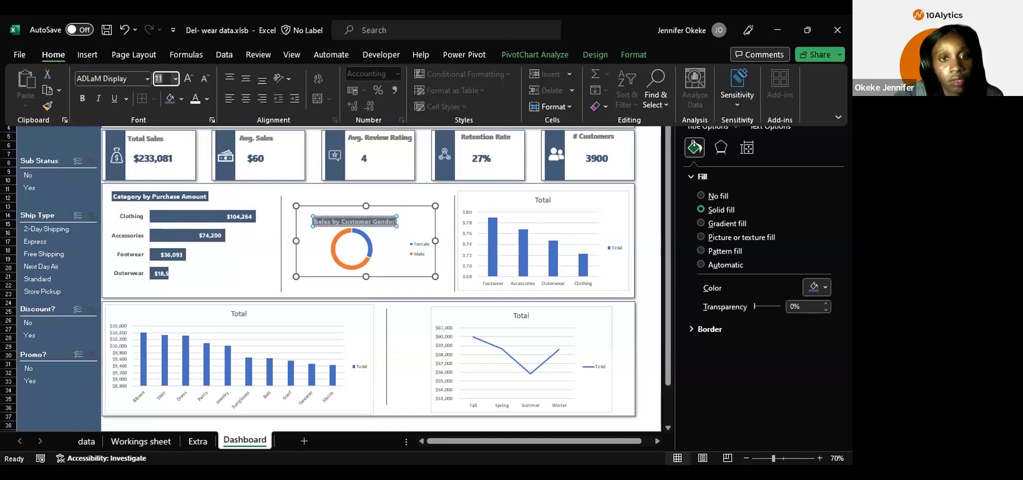
# Step: Enlarge the doughnut chart from its upper-left and lower-right corners to fill the space between the two divider lines
pyautogui.click(323, 216)
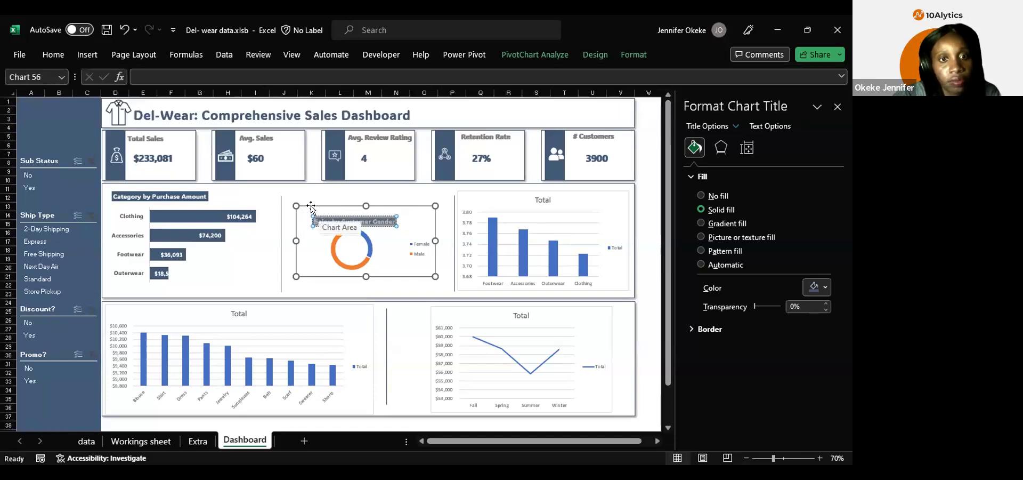
pyautogui.click(338, 216)
pyautogui.moveTo(337, 215); pyautogui.dragTo(291, 194)
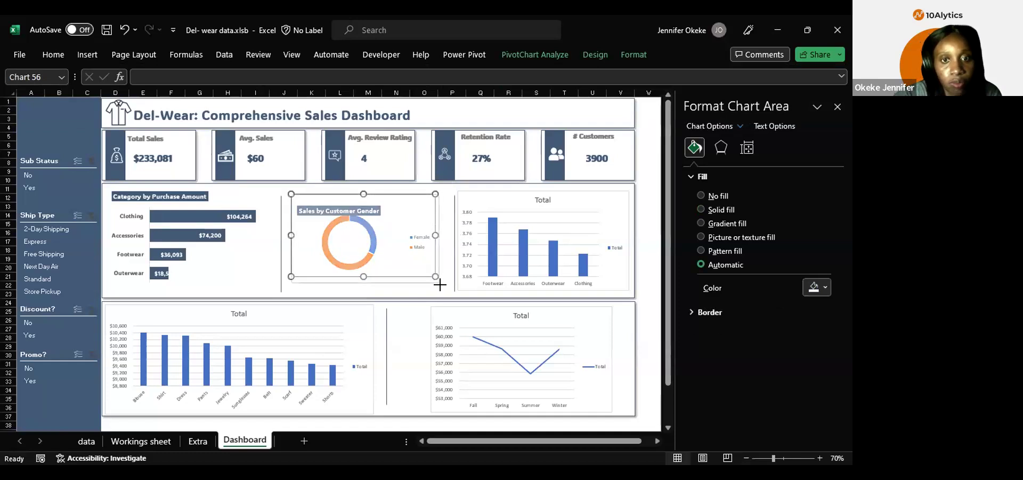
pyautogui.moveTo(440, 285); pyautogui.dragTo(448, 297)
# Step: Move the "Sales by Customer Gender" title up into the doughnut chart's upper-left corner, clear of the ring
pyautogui.click(321, 207)
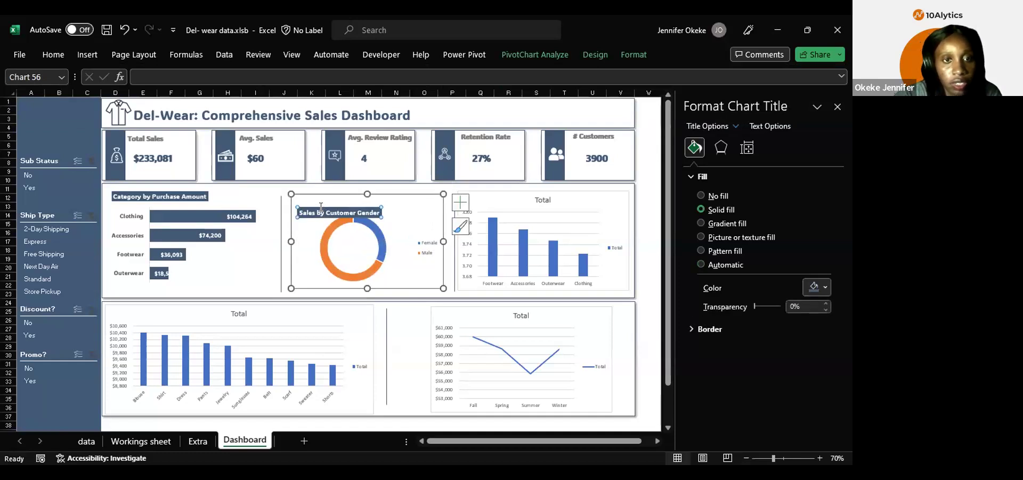
pyautogui.moveTo(324, 213); pyautogui.dragTo(298, 213)
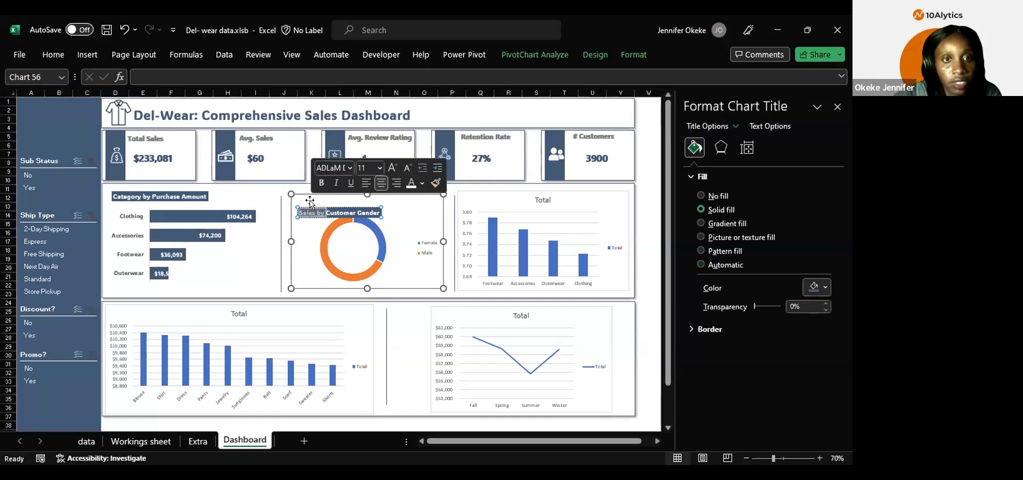
pyautogui.press('Escape')
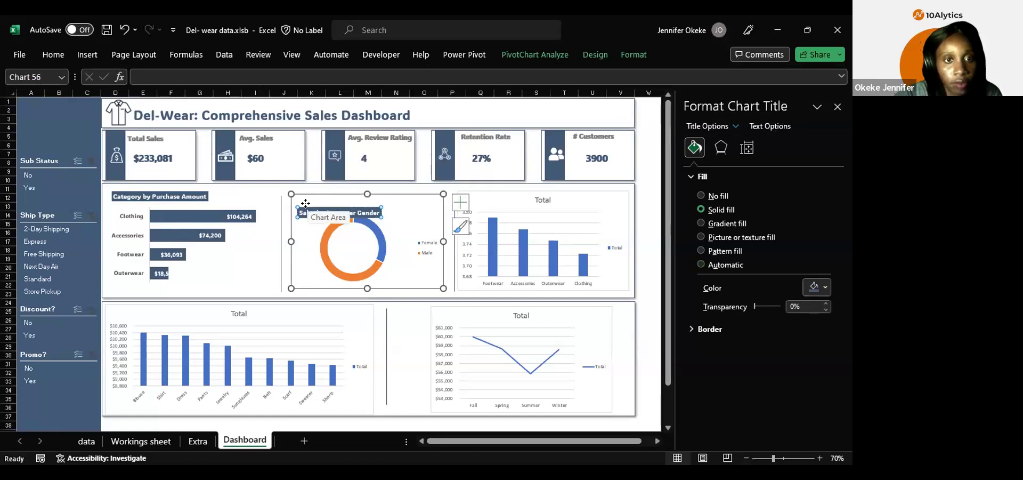
pyautogui.moveTo(302, 199); pyautogui.dragTo(300, 194)
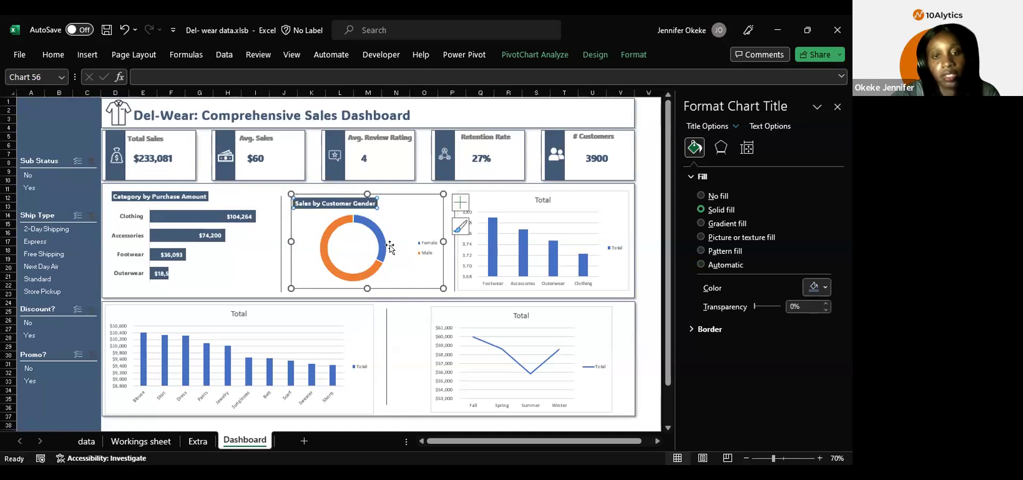
# Step: Recolour the doughnut slices, giving Male the recently used dark blue and Female a dark grey from the theme's black shades
pyautogui.click(368, 273)
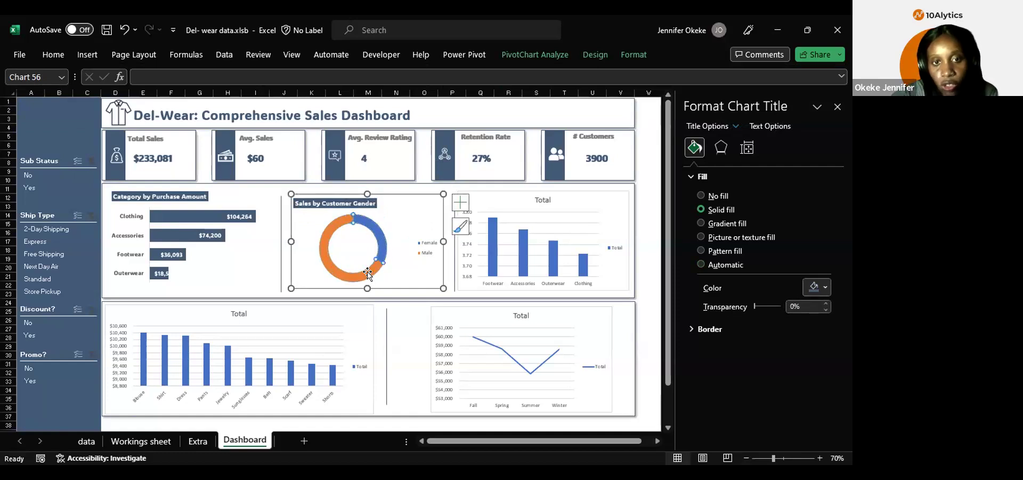
pyautogui.click(368, 274)
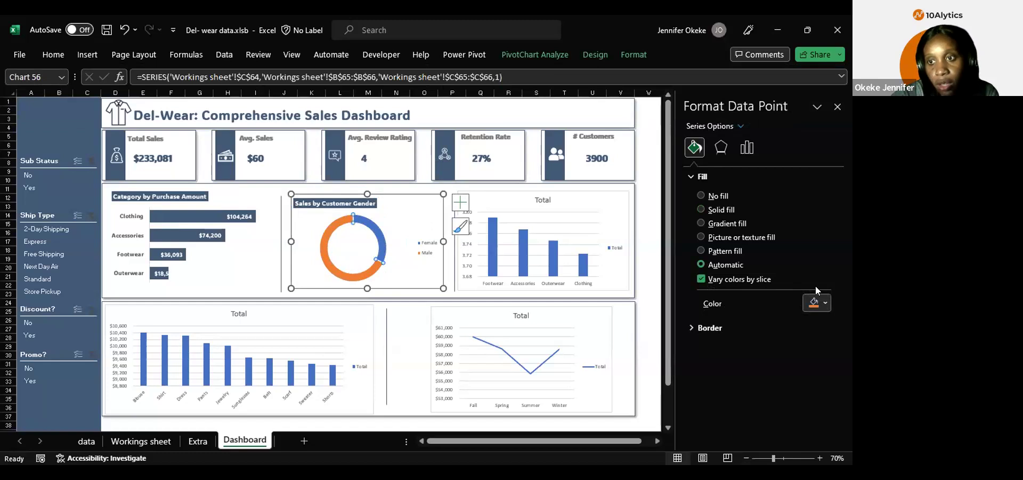
pyautogui.click(825, 304)
pyautogui.click(752, 268)
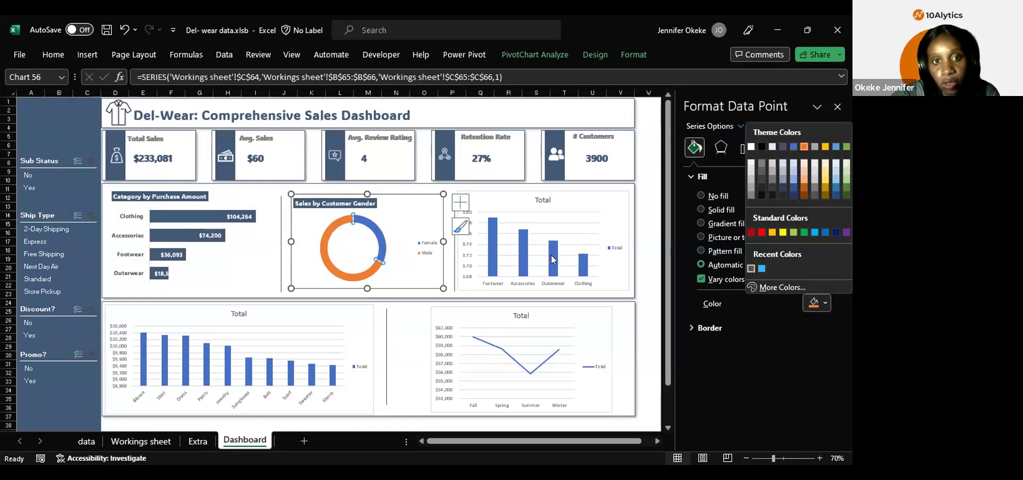
pyautogui.click(380, 242)
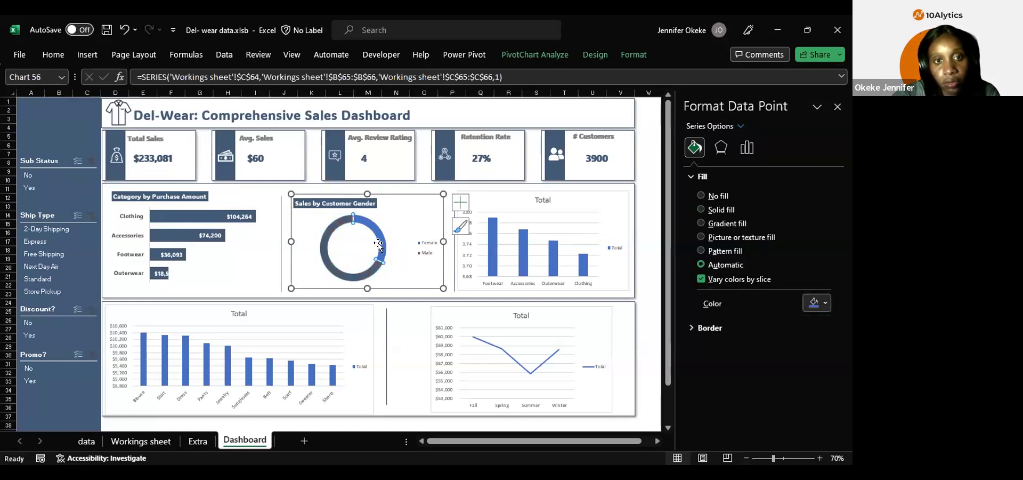
pyautogui.click(815, 301)
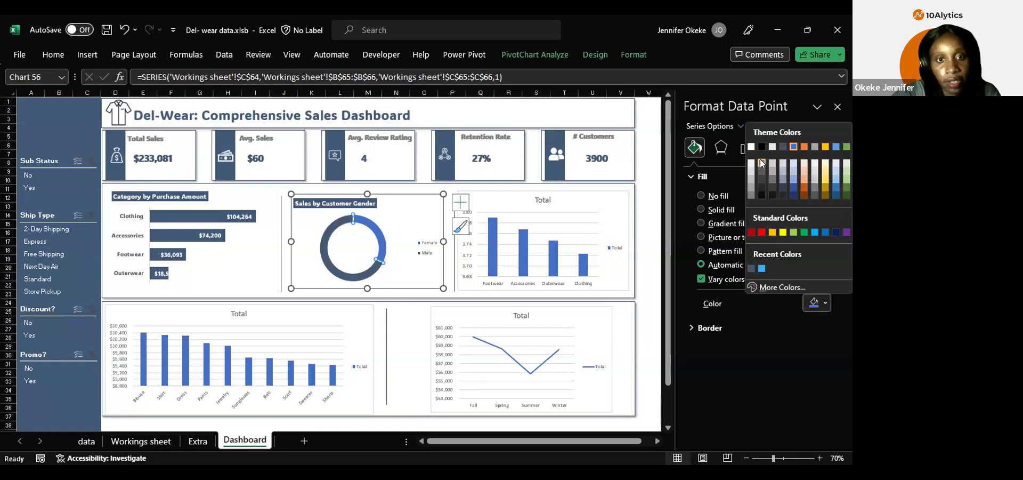
pyautogui.click(762, 164)
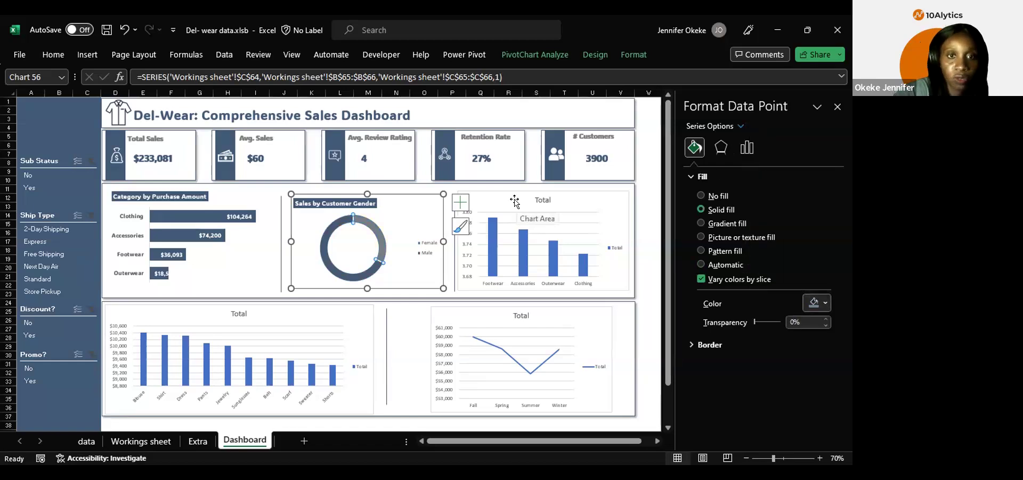
# Step: Set the doughnut chart's legend text to the ADLaM Display font at size 11
pyautogui.click(427, 248)
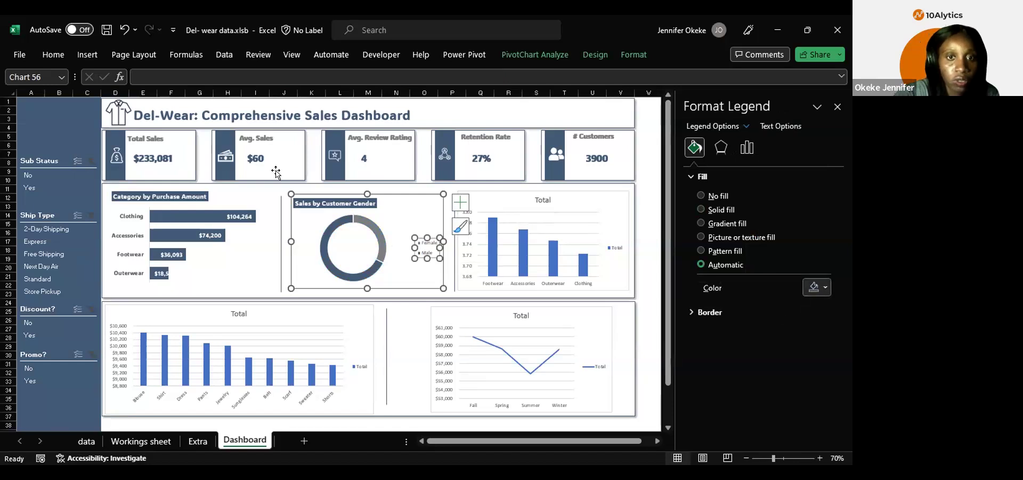
pyautogui.click(53, 59)
pyautogui.write('ADLaM Display')
pyautogui.press('Return')
pyautogui.click(162, 79)
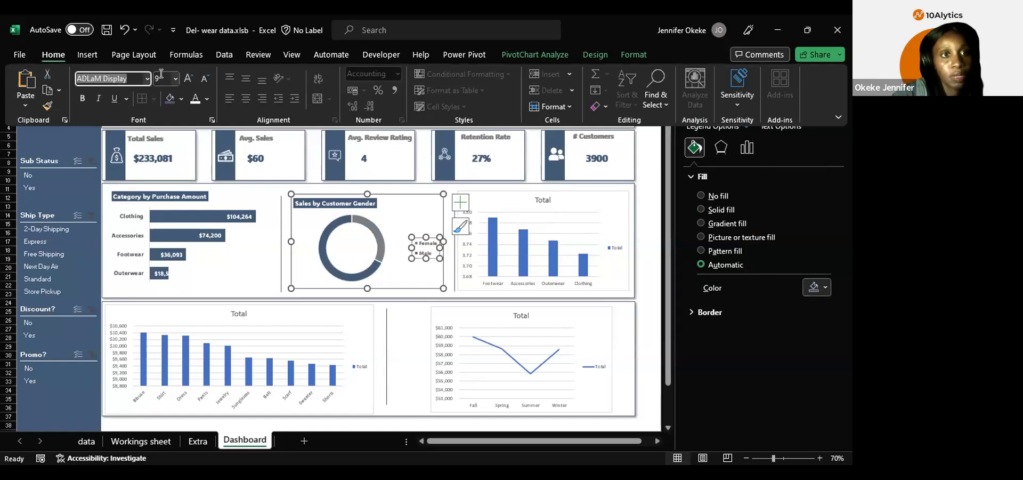
pyautogui.write('12')
pyautogui.press('Return')
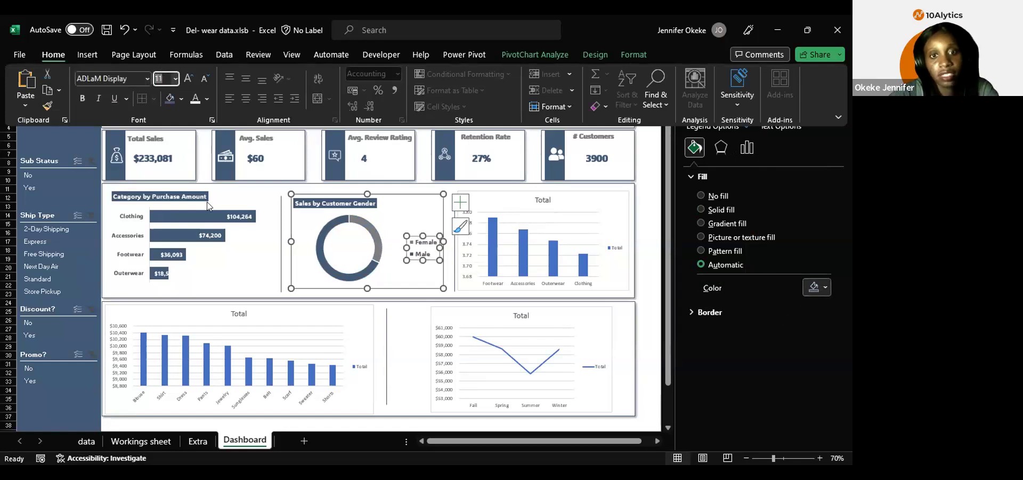
pyautogui.hotkey('ctrl', 'F1')
# Step: Reduce the doughnut hole size of the gender chart to about 41%
pyautogui.click(374, 234)
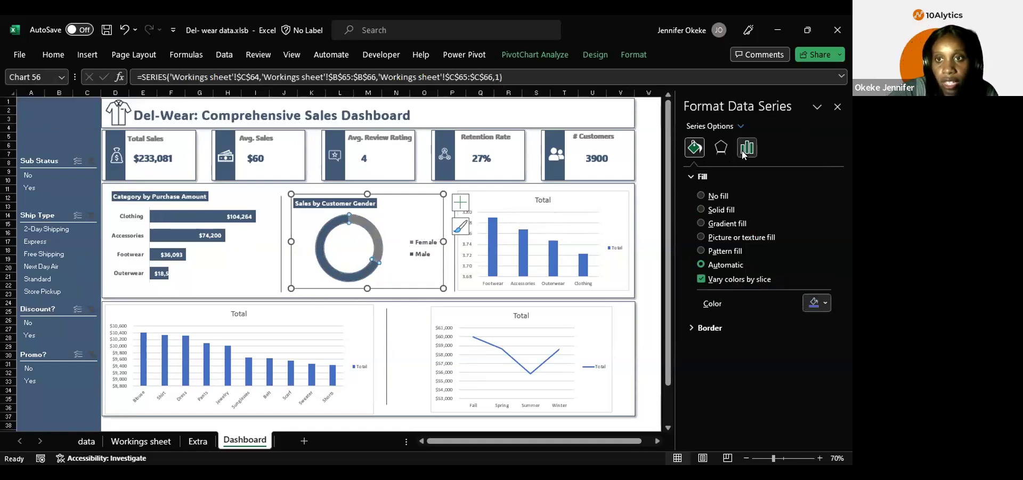
pyautogui.click(747, 147)
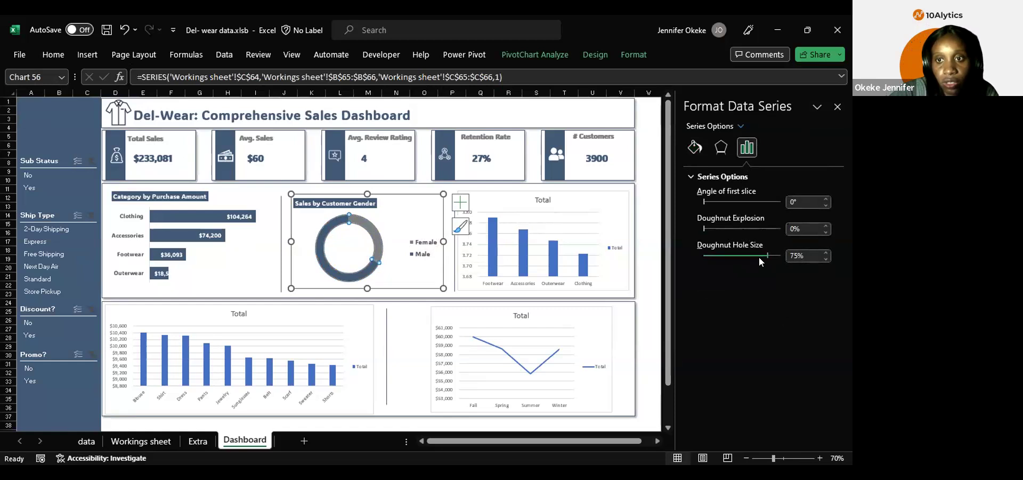
pyautogui.moveTo(763, 255); pyautogui.dragTo(735, 250)
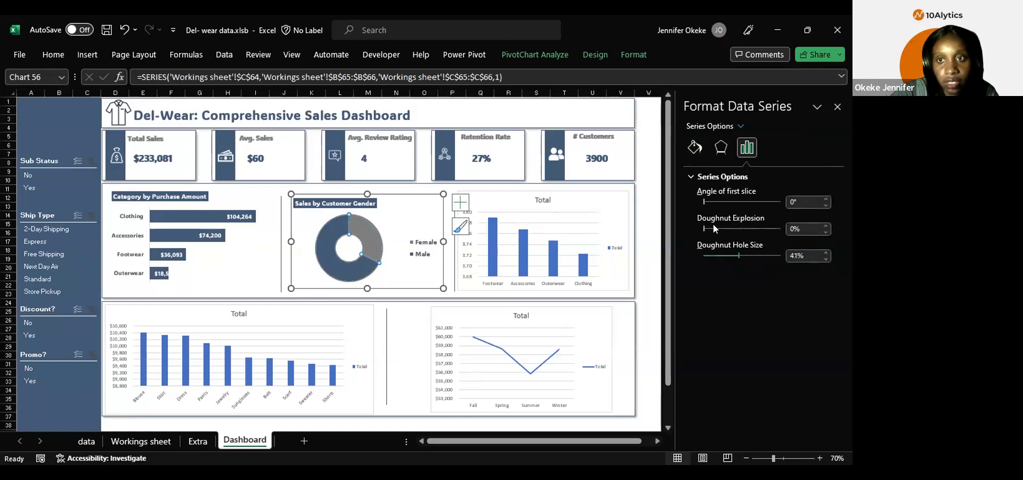
# Step: Add data labels to the doughnut chart and have them show the percentage instead of the value
pyautogui.click(460, 203)
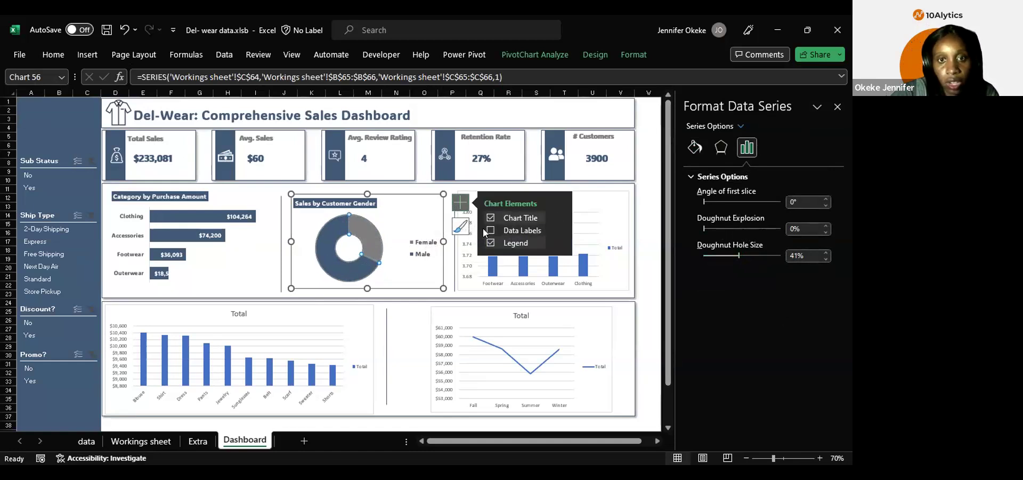
pyautogui.click(489, 230)
pyautogui.click(364, 239)
pyautogui.click(364, 239)
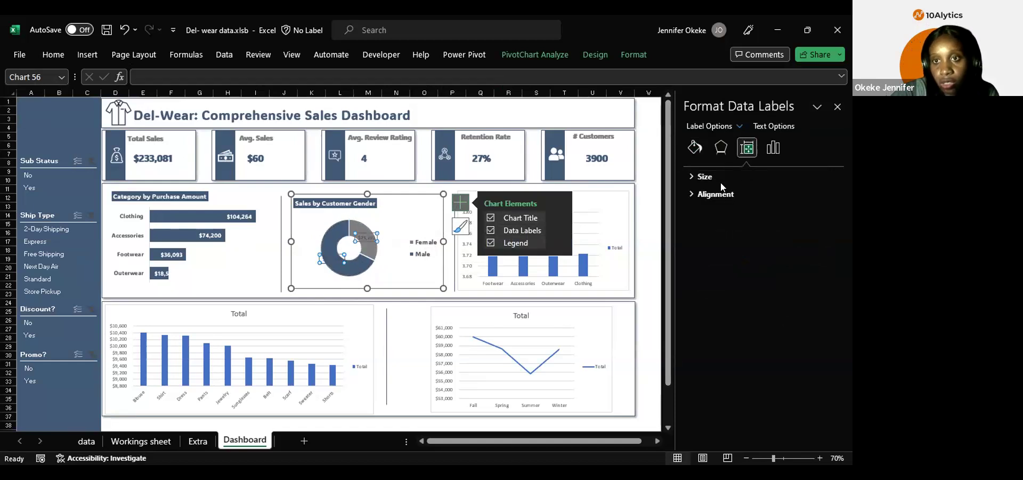
pyautogui.click(766, 149)
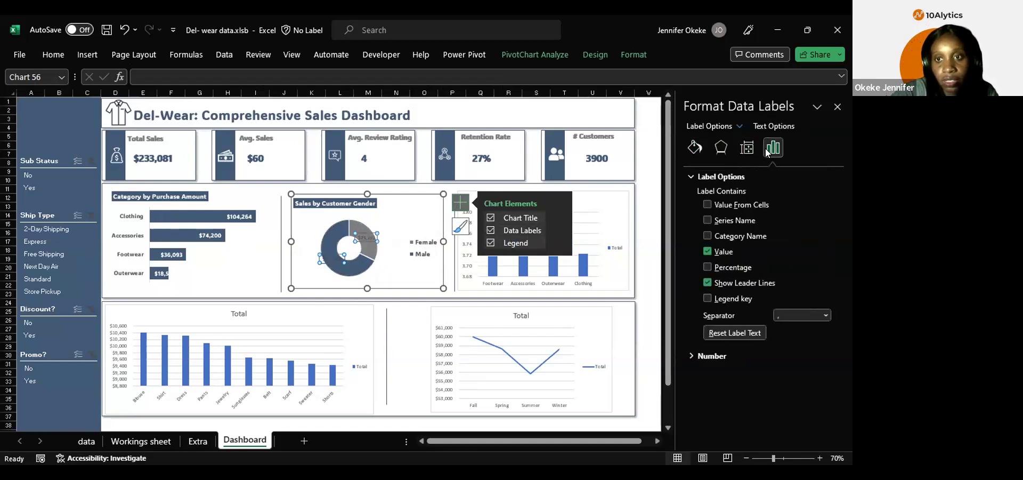
pyautogui.click(708, 267)
pyautogui.click(706, 252)
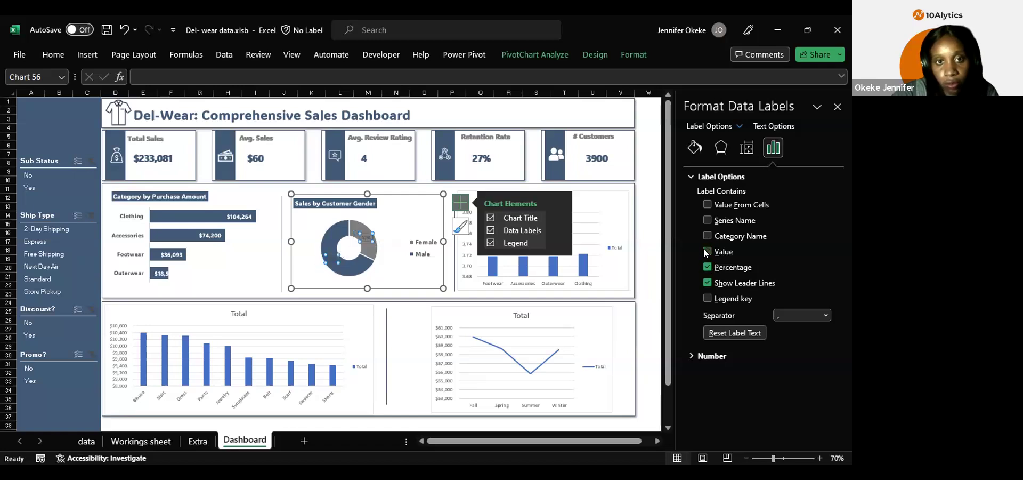
# Step: Format the doughnut's percentage labels in white ADLaM Display at size 11
pyautogui.click(51, 53)
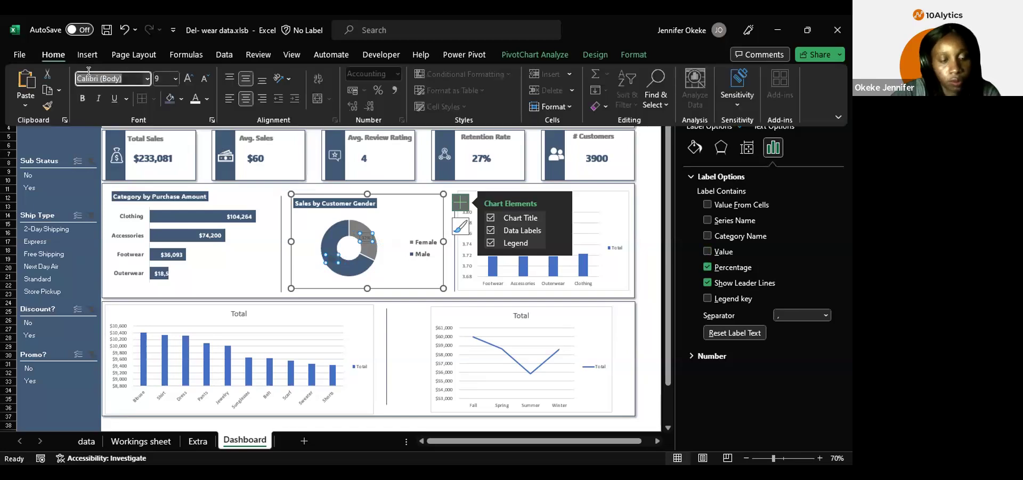
pyautogui.write('aM Display')
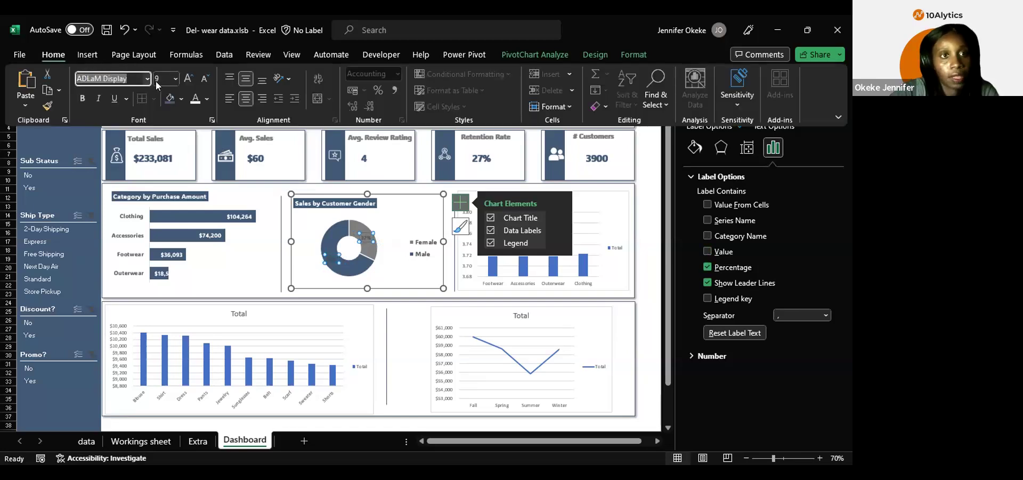
pyautogui.press('Tab')
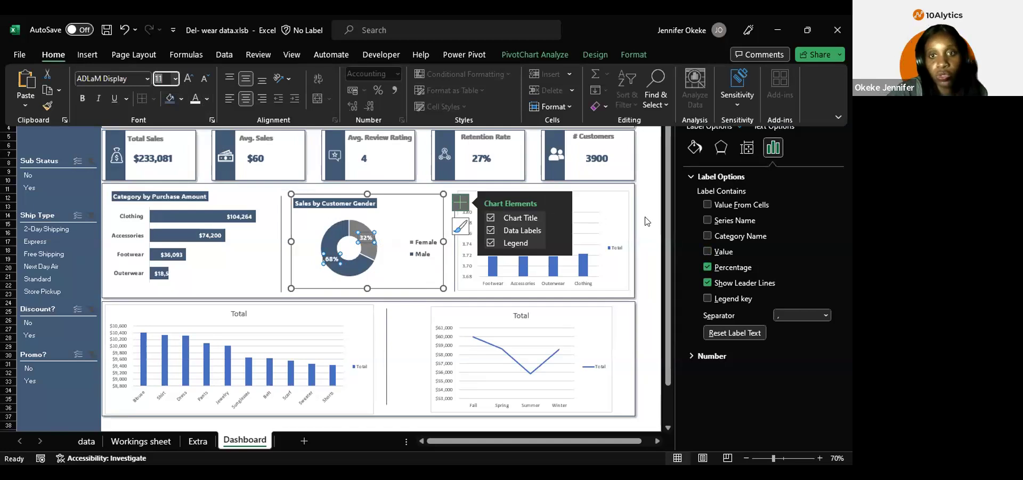
pyautogui.click(631, 55)
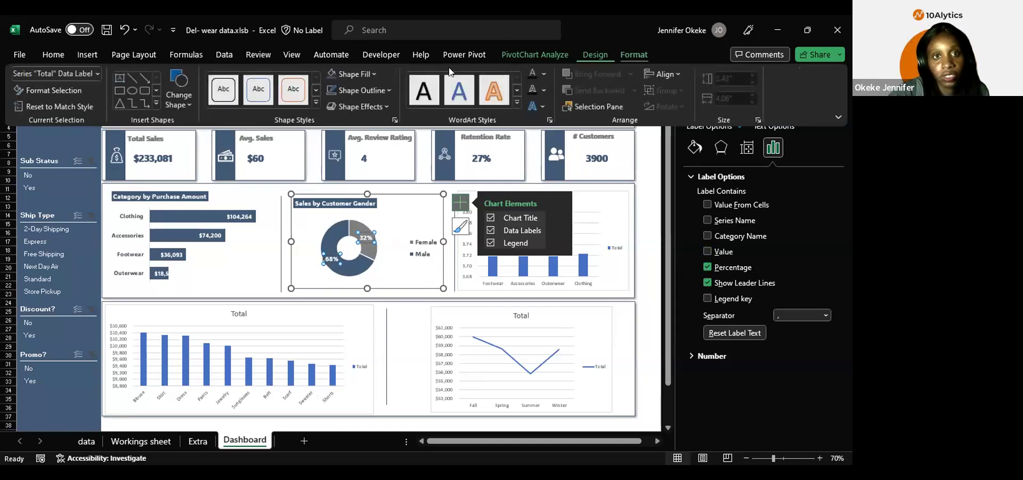
pyautogui.click(354, 73)
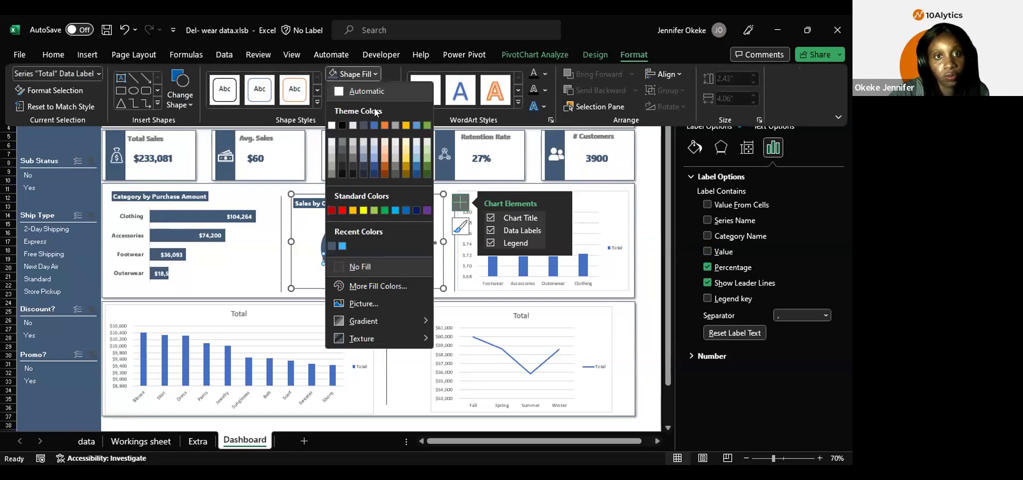
pyautogui.click(372, 92)
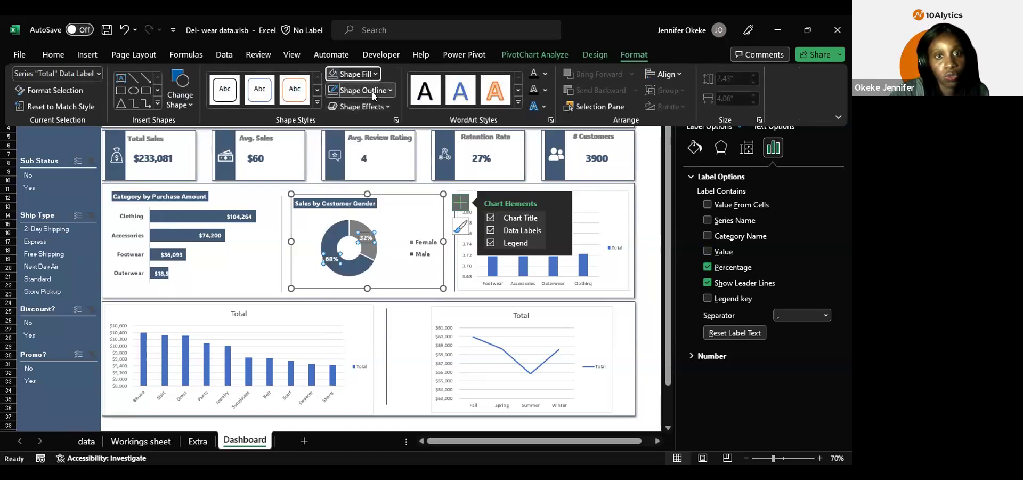
pyautogui.click(372, 91)
pyautogui.click(612, 203)
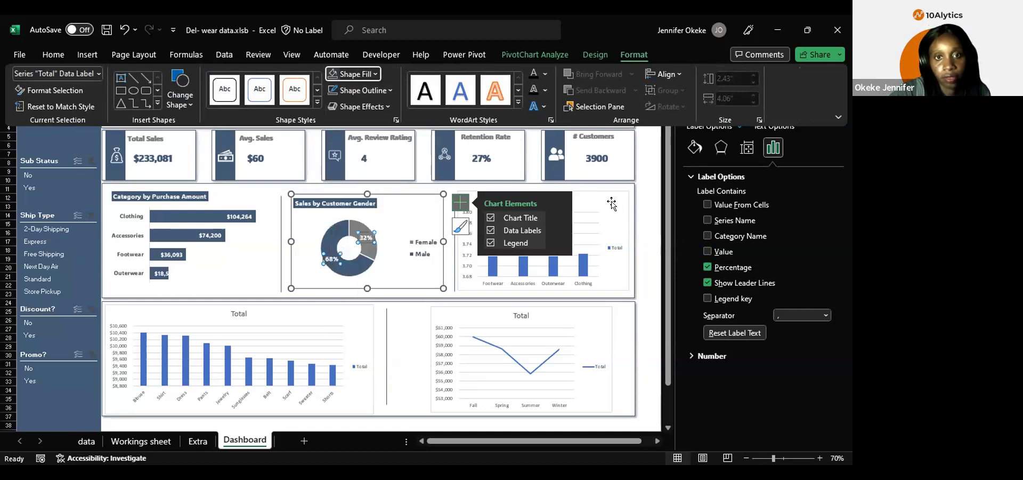
pyautogui.click(612, 203)
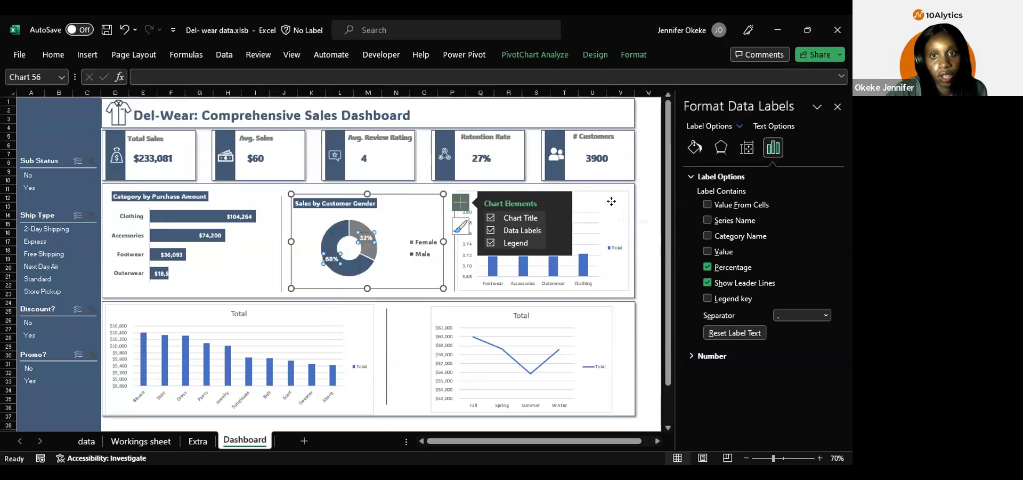
# Step: Remove the fill and outline from the doughnut chart's chart area
pyautogui.click(421, 196)
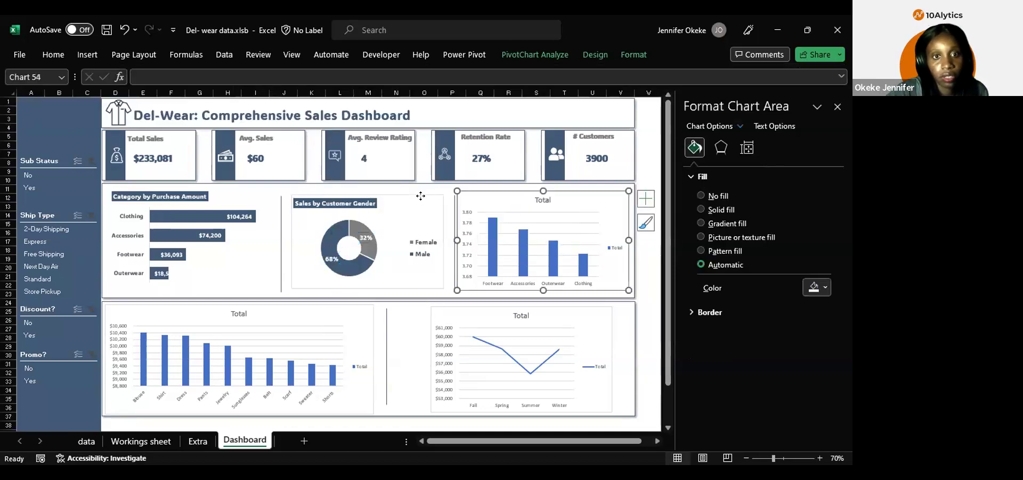
pyautogui.click(622, 50)
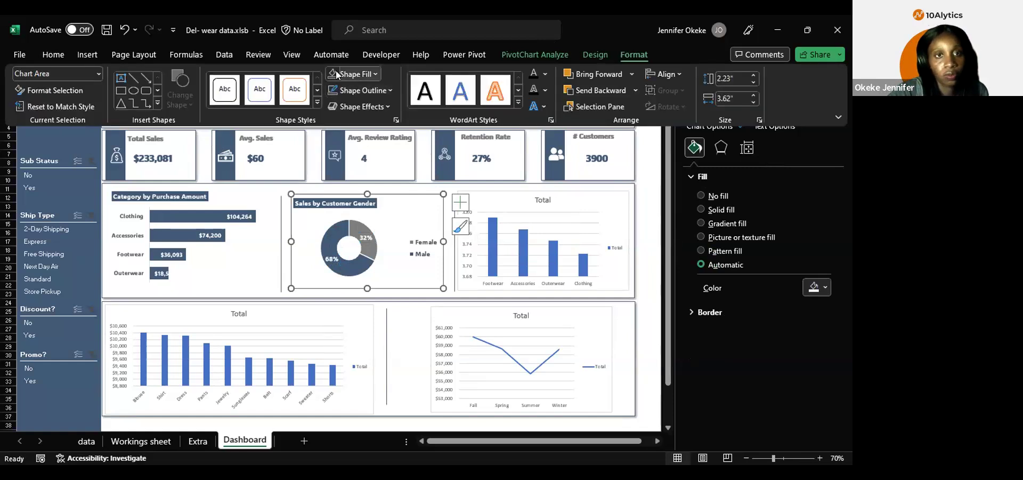
pyautogui.click(336, 74)
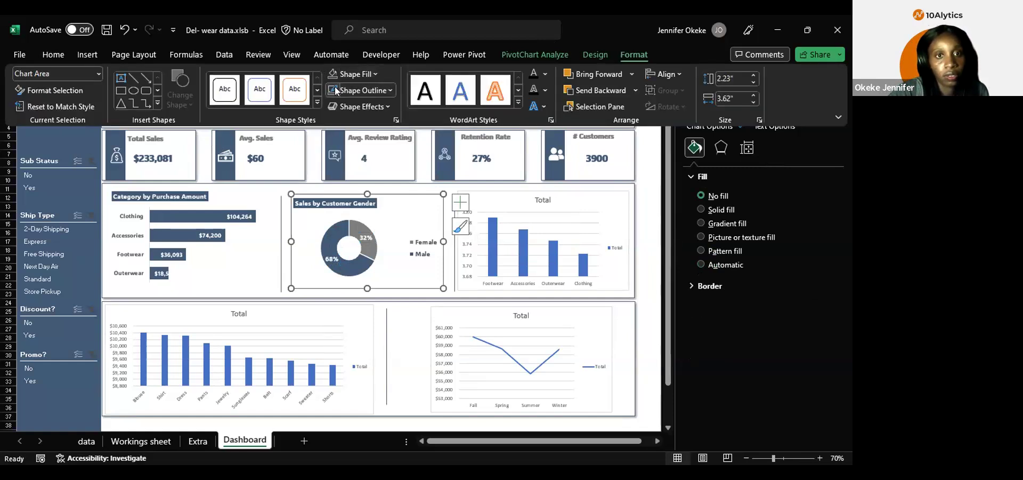
# Step: Retitle the column chart that starts with Footwear as "Best Rated Category"
pyautogui.click(618, 198)
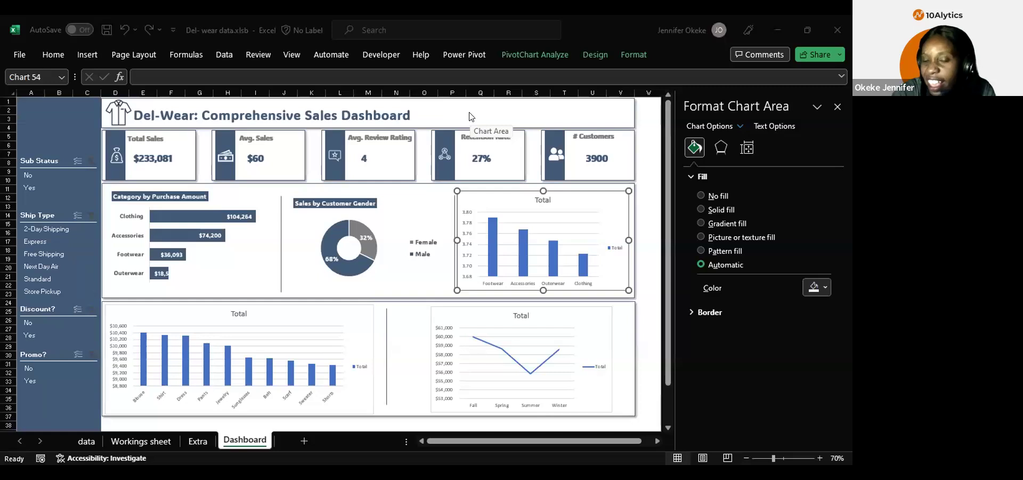
pyautogui.click(496, 191)
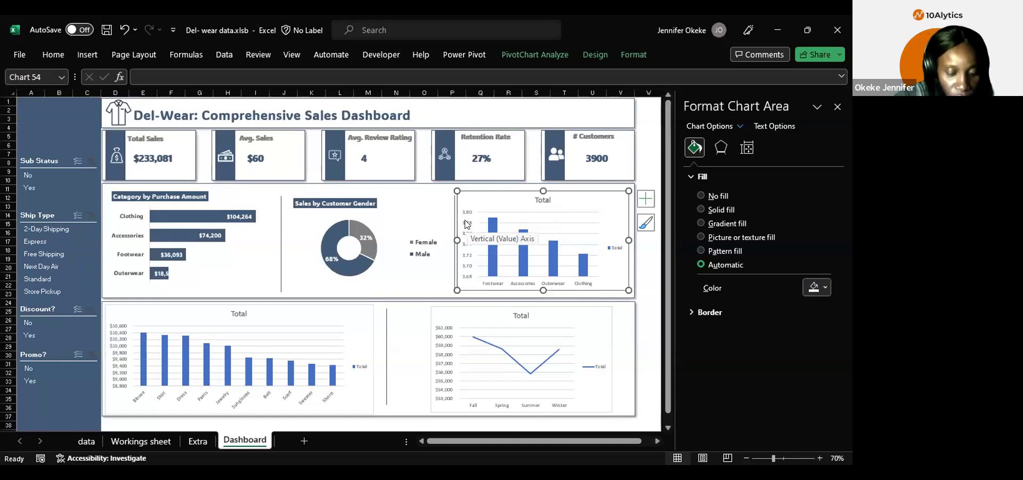
pyautogui.click(539, 200)
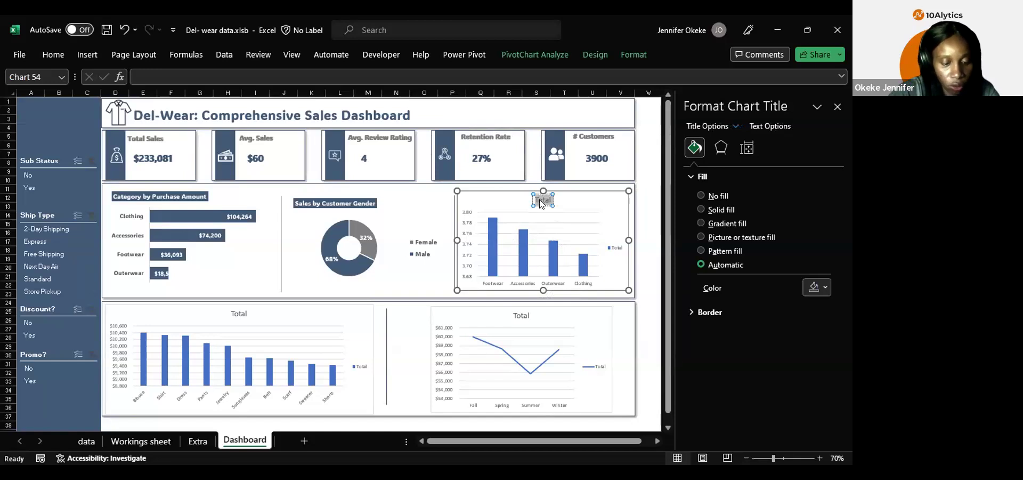
pyautogui.write('est Rated')
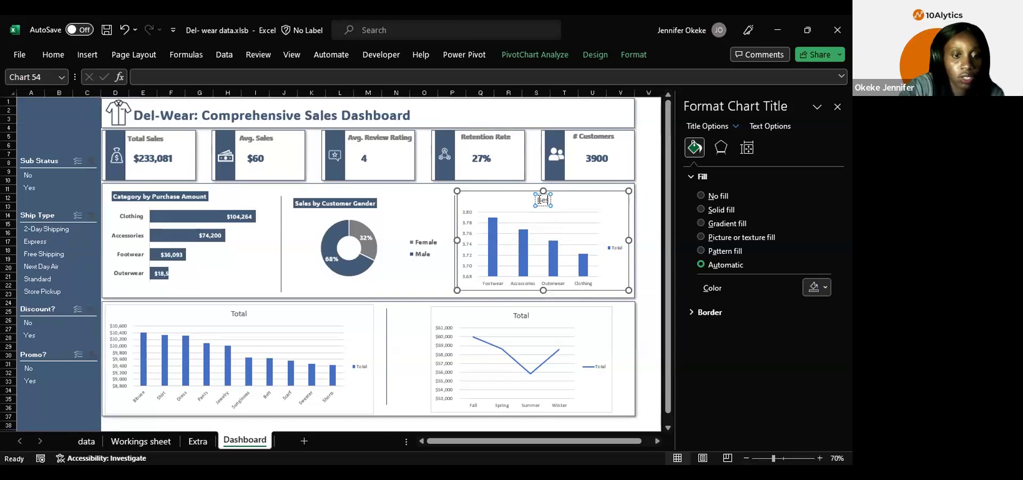
pyautogui.write(' Cat')
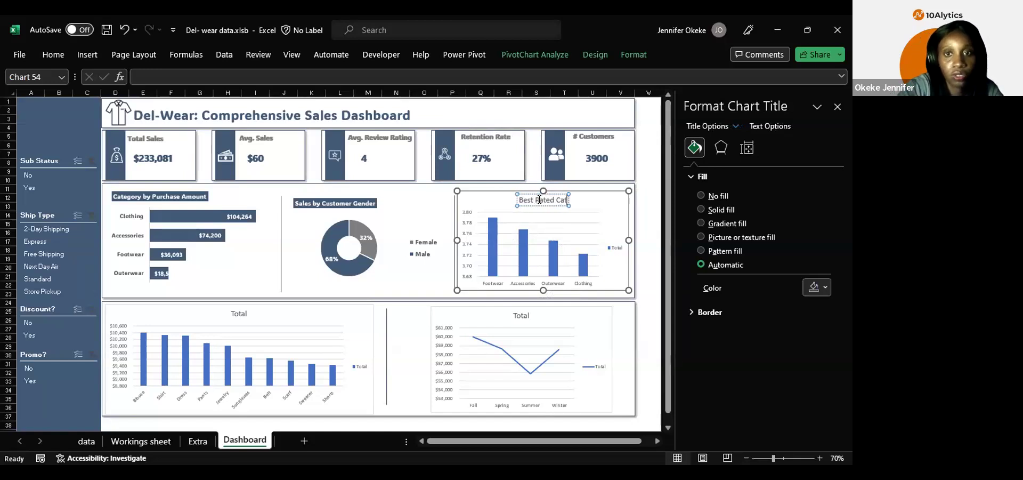
pyautogui.write('egory')
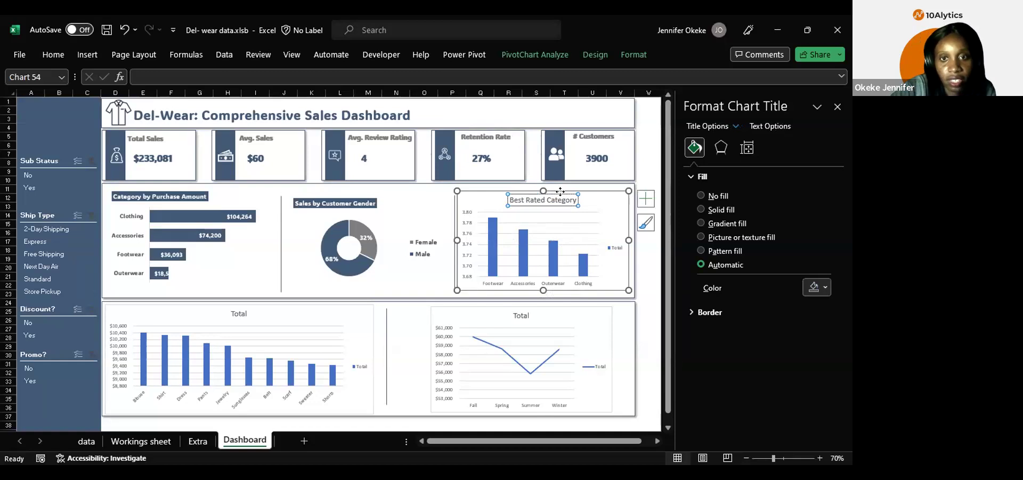
# Step: Format the "Best Rated Category" title in white ADLaM Display size 11 on a dark blue fill, and move it to the chart's upper-left corner
pyautogui.tripleClick(549, 199)
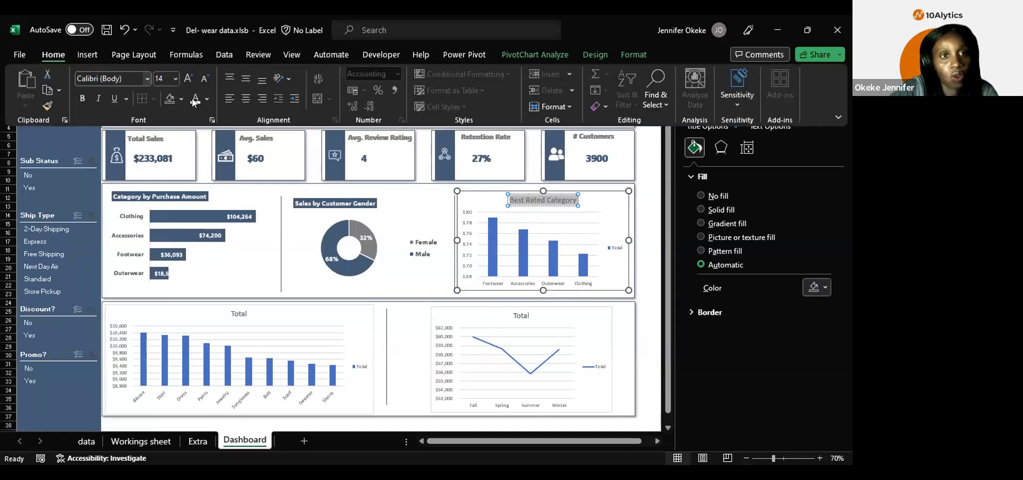
pyautogui.click(194, 100)
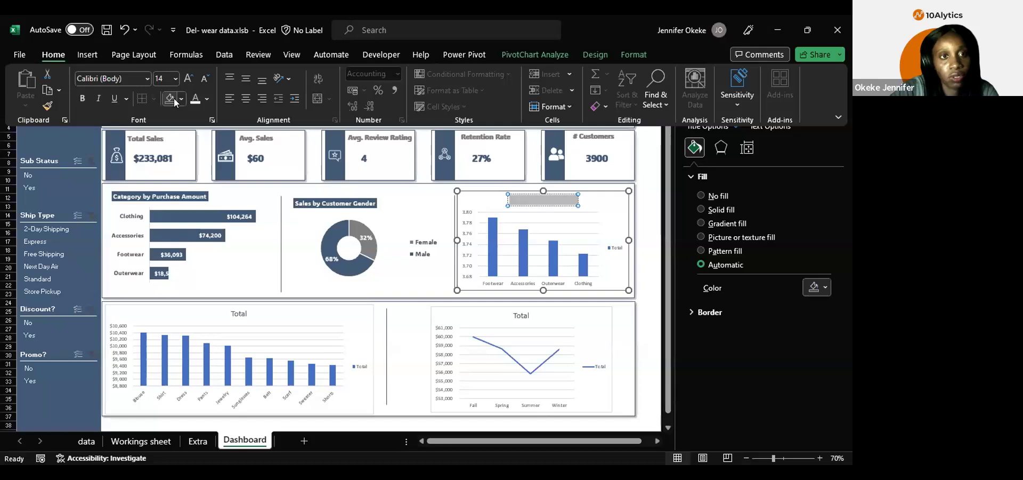
pyautogui.click(182, 101)
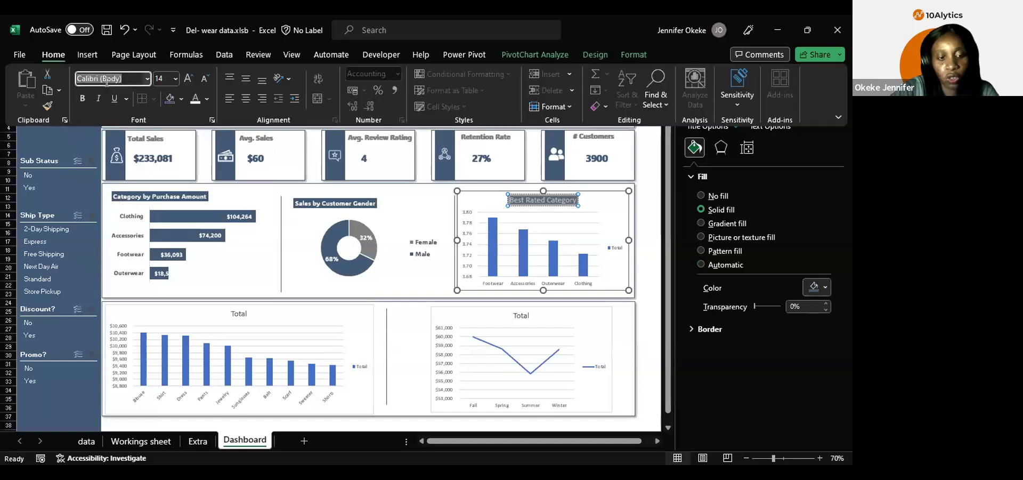
pyautogui.press('Return')
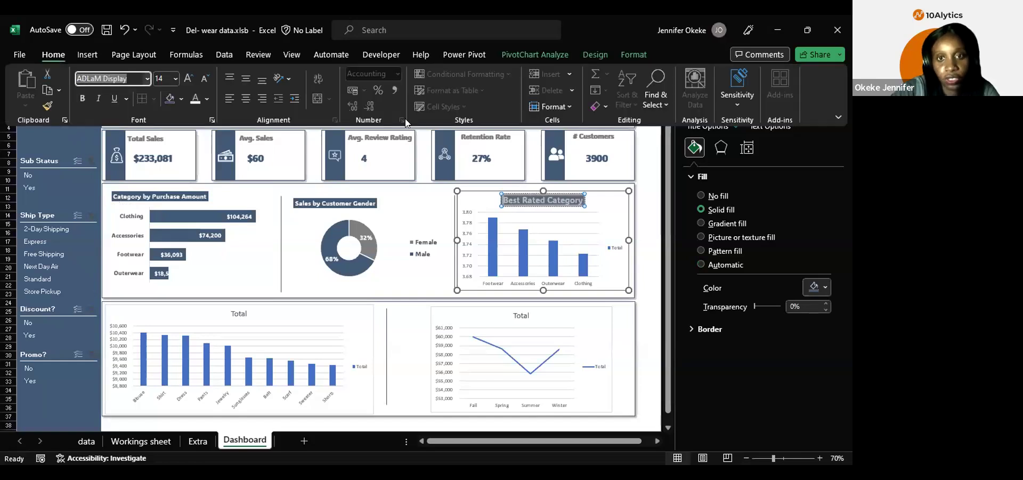
pyautogui.click(163, 78)
pyautogui.write('1')
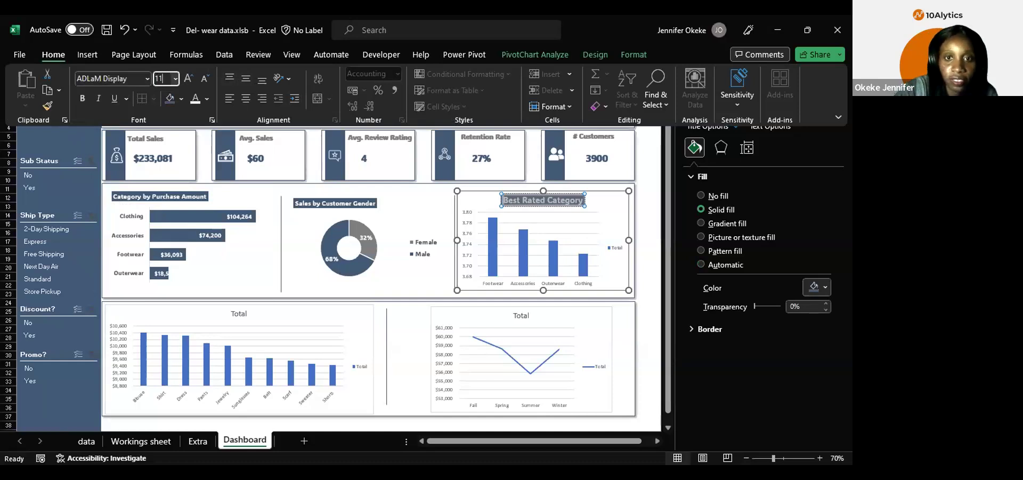
pyautogui.press('Return')
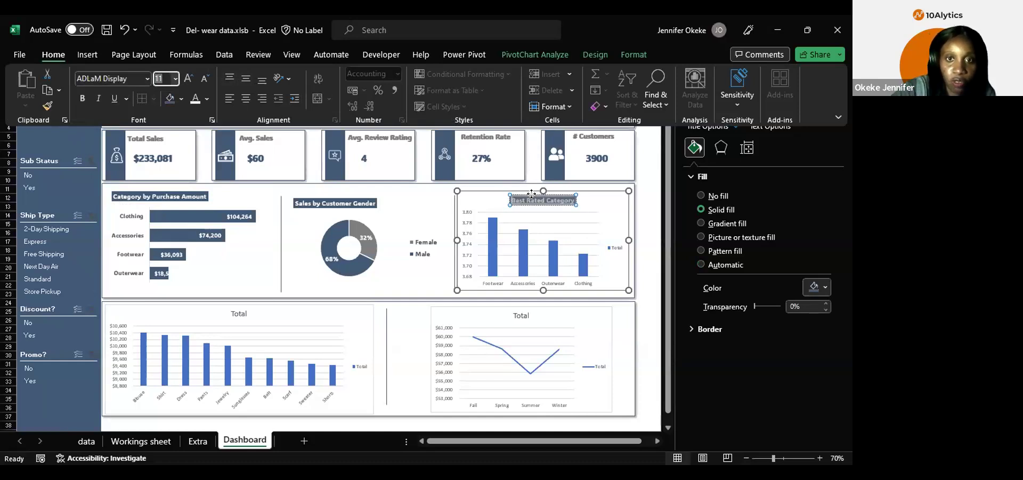
pyautogui.hotkey('ctrl', 'F1')
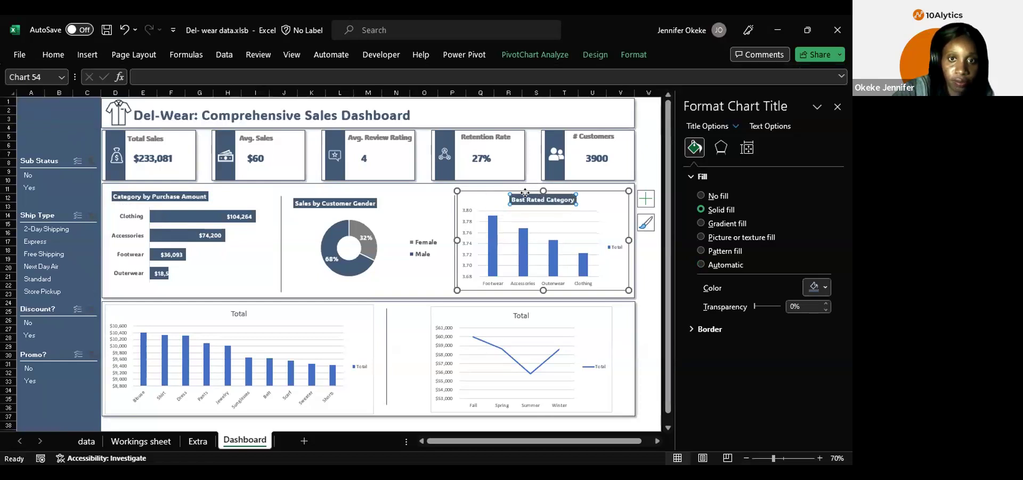
pyautogui.moveTo(525, 192); pyautogui.dragTo(473, 191)
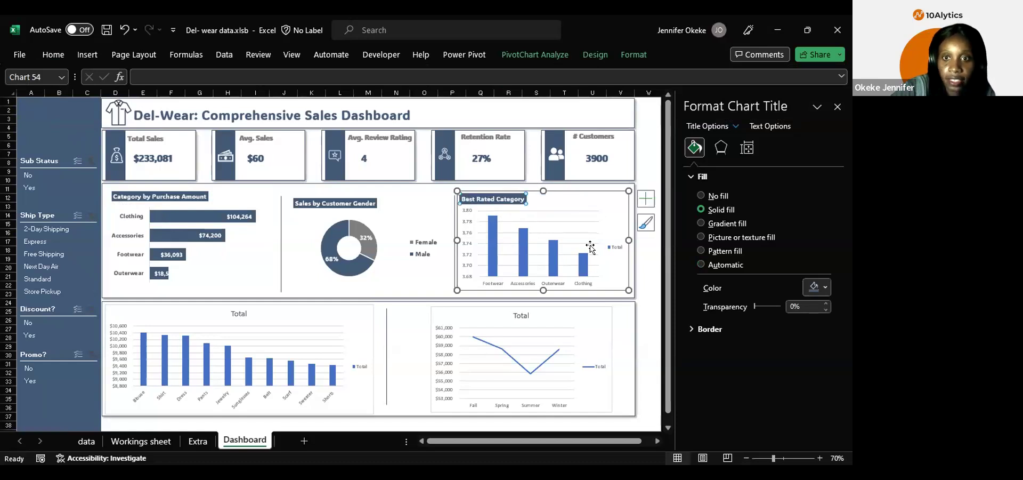
# Step: Remove the gridlines and the legend from the Best Rated Category chart
pyautogui.click(644, 201)
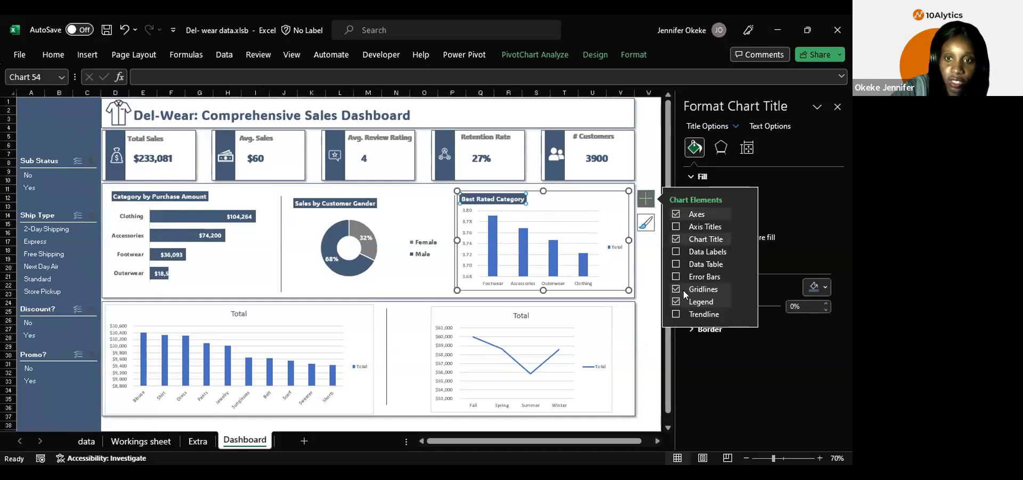
pyautogui.click(676, 289)
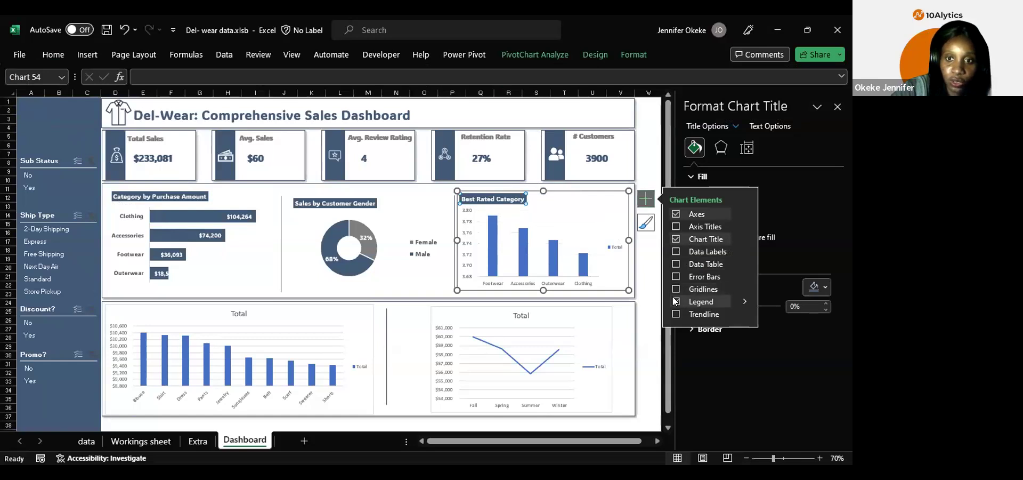
pyautogui.click(676, 301)
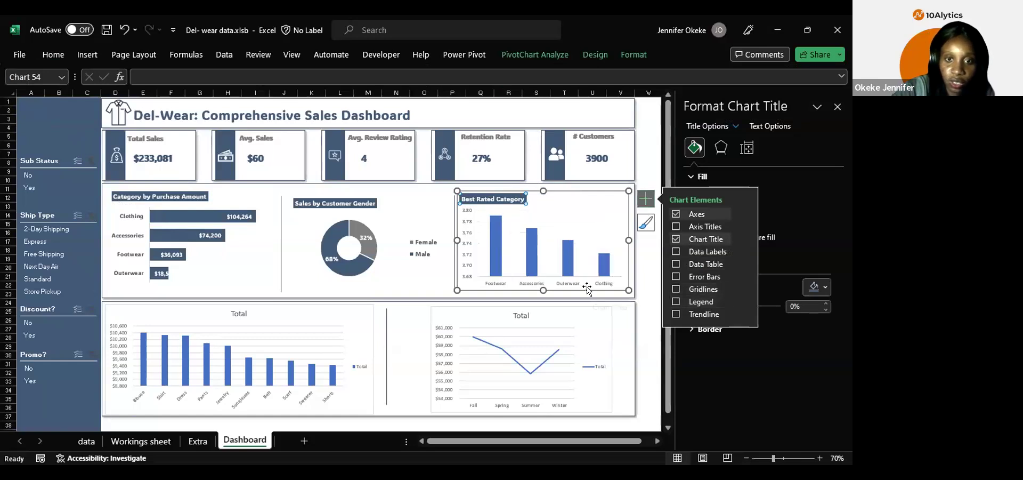
# Step: Recolour the Best Rated Category columns with the recent dark blue and set their gap width to 123%
pyautogui.click(531, 238)
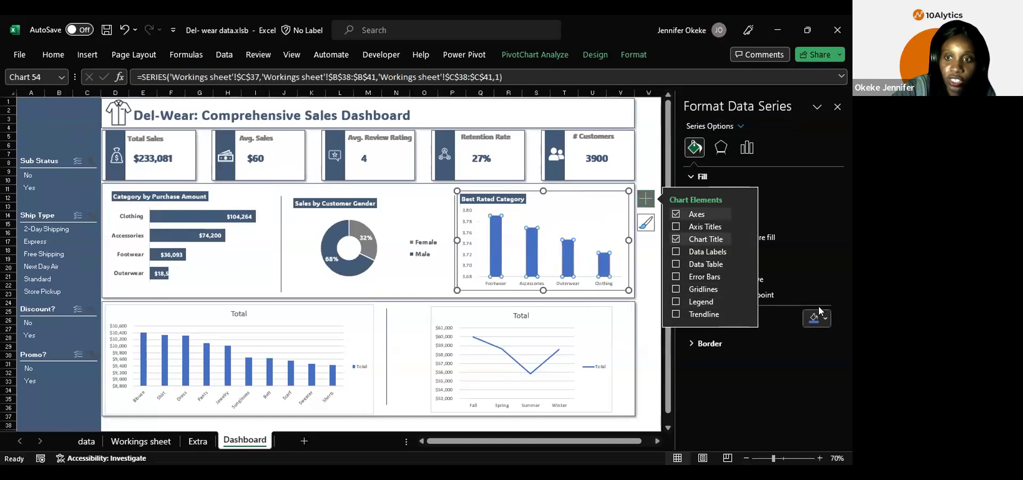
pyautogui.click(825, 318)
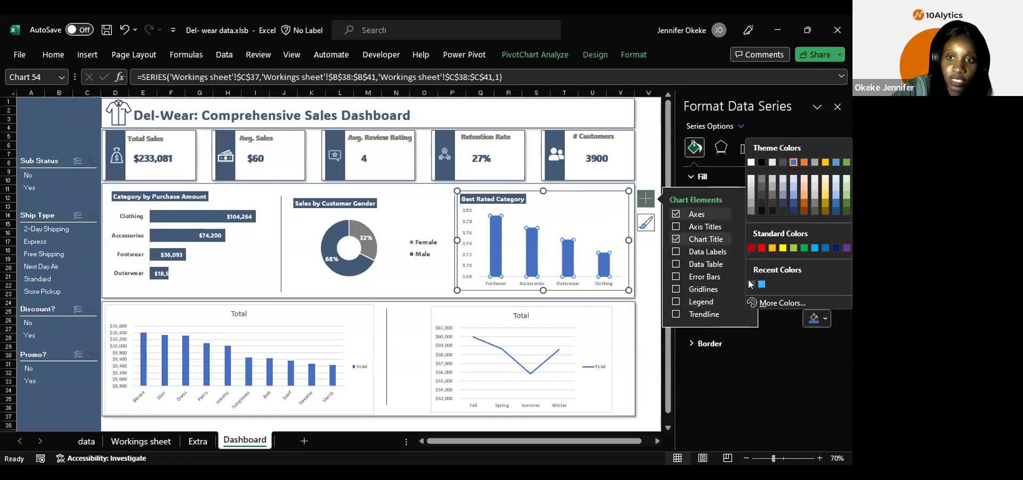
pyautogui.click(751, 283)
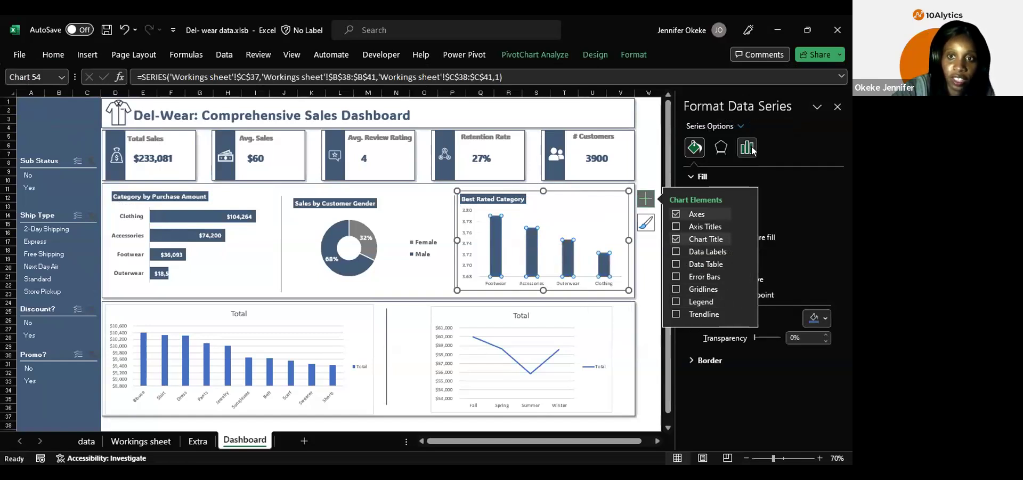
pyautogui.click(751, 148)
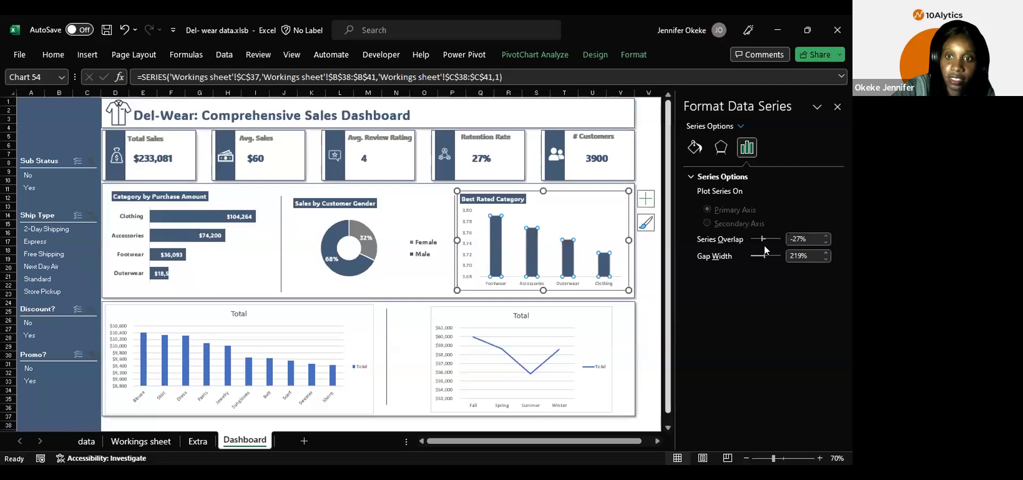
pyautogui.moveTo(760, 255); pyautogui.dragTo(755, 256)
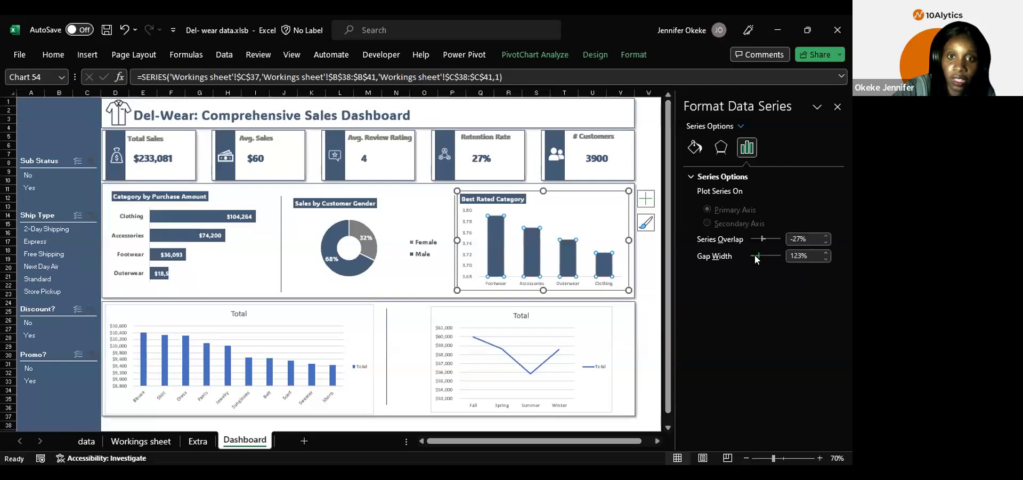
# Step: Format the category axis labels of the Best Rated Category chart in ADLaM Display at size 11
pyautogui.click(543, 283)
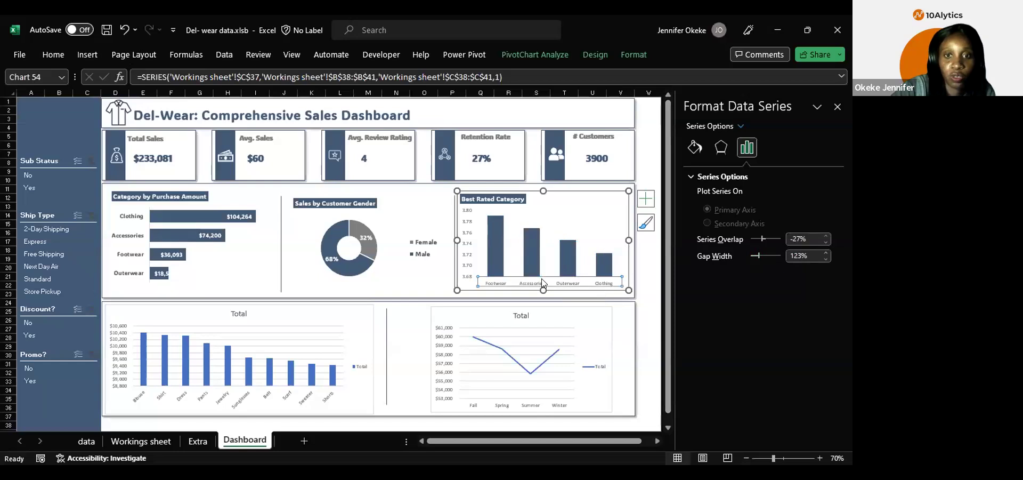
pyautogui.click(466, 246)
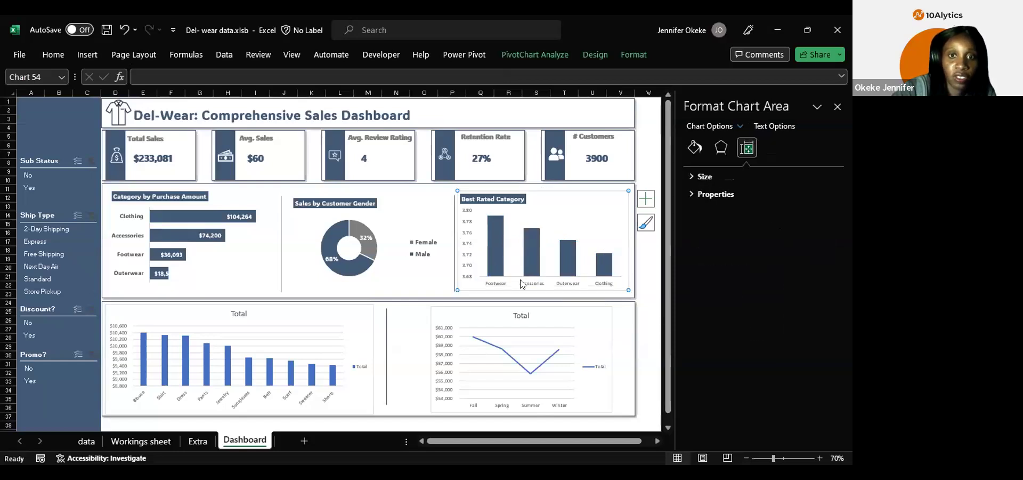
pyautogui.click(645, 198)
pyautogui.click(55, 55)
pyautogui.click(101, 78)
pyautogui.write('ADL')
pyautogui.press('Return')
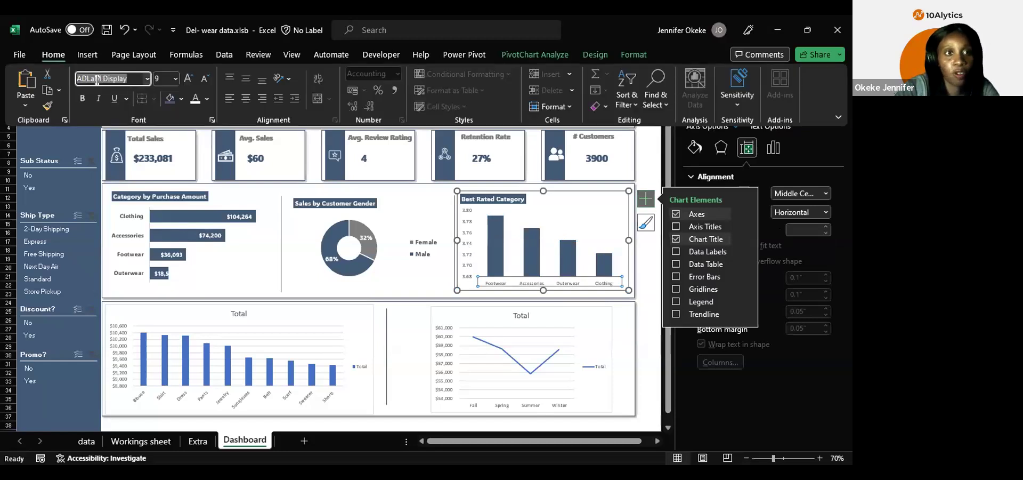
pyautogui.click(158, 74)
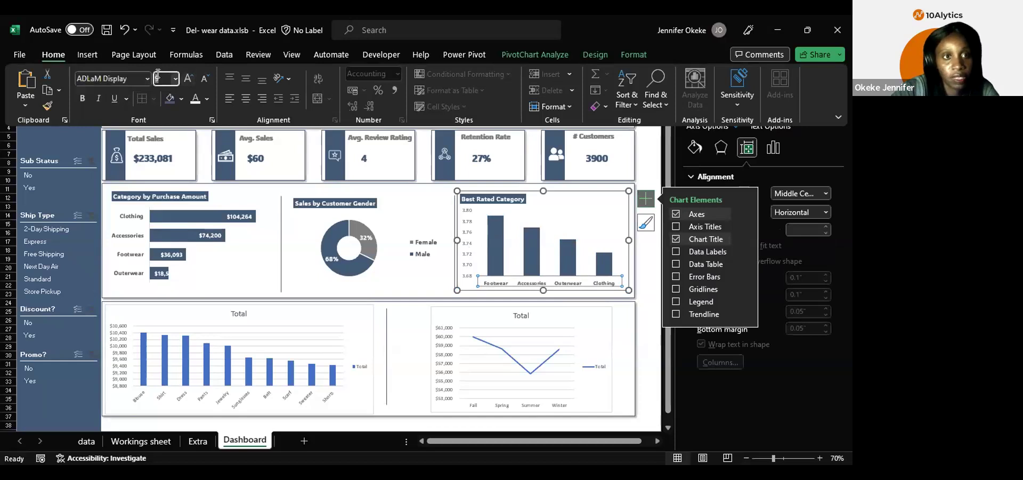
pyautogui.write('11')
pyautogui.press('Return')
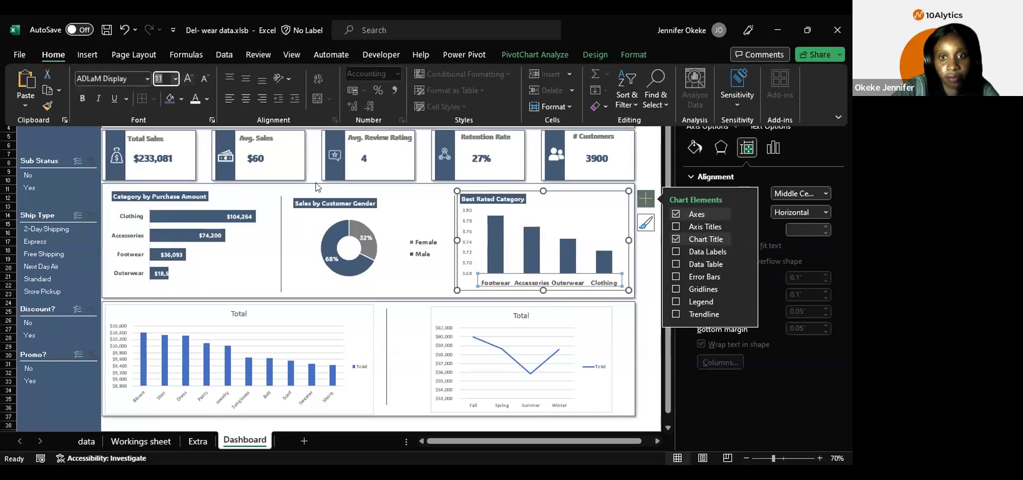
# Step: Change the font of the Best Rated Category chart's value axis labels to ADLaM Display
pyautogui.click(469, 234)
pyautogui.click(49, 56)
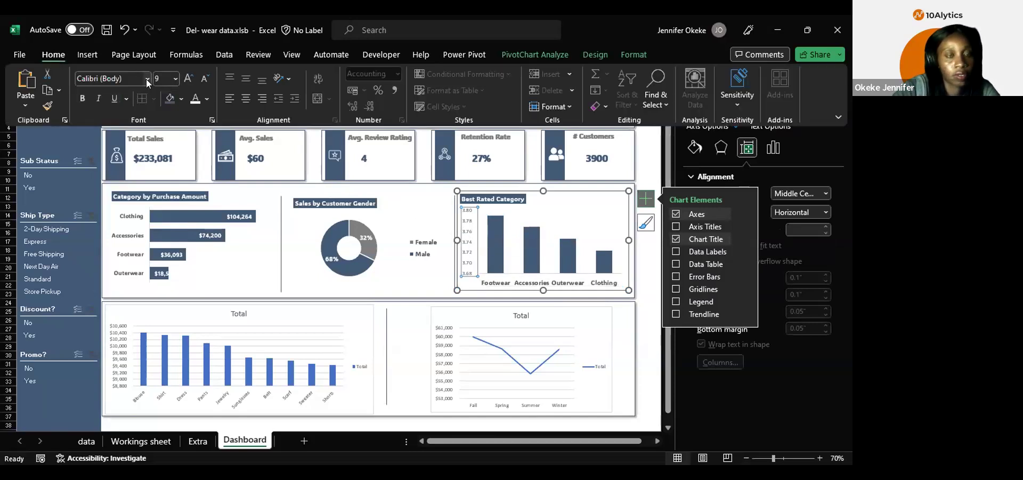
pyautogui.click(146, 79)
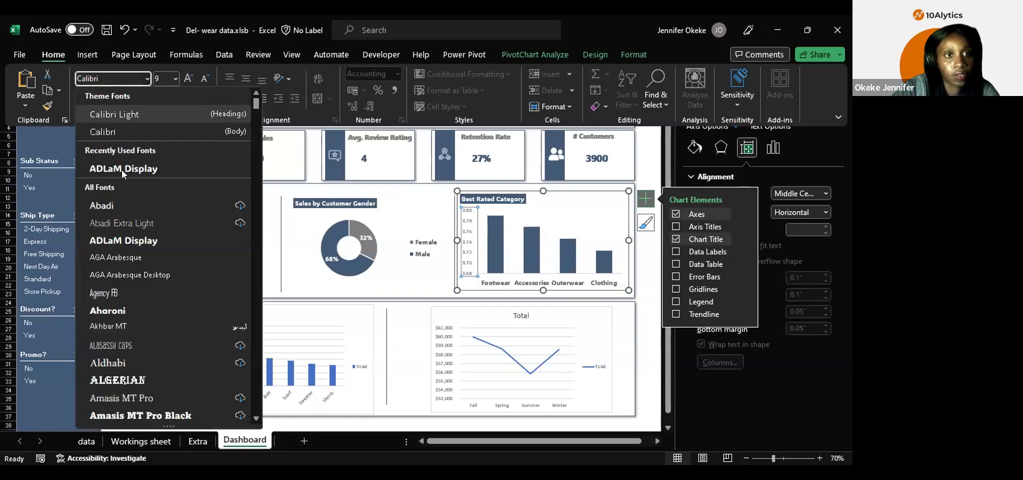
pyautogui.click(121, 169)
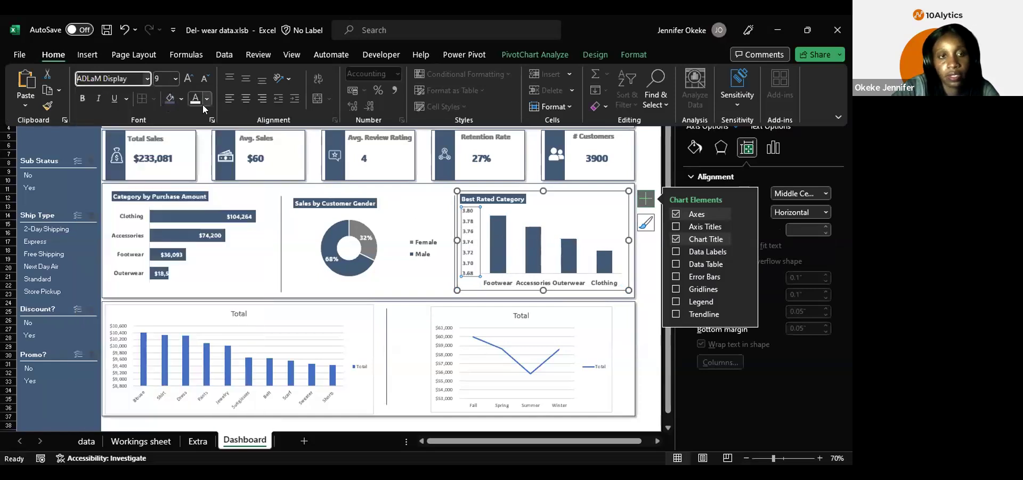
# Step: Try size 10 on the Best Rated Category chart's value axis labels, and return them to size 9
pyautogui.click(161, 74)
pyautogui.write('10')
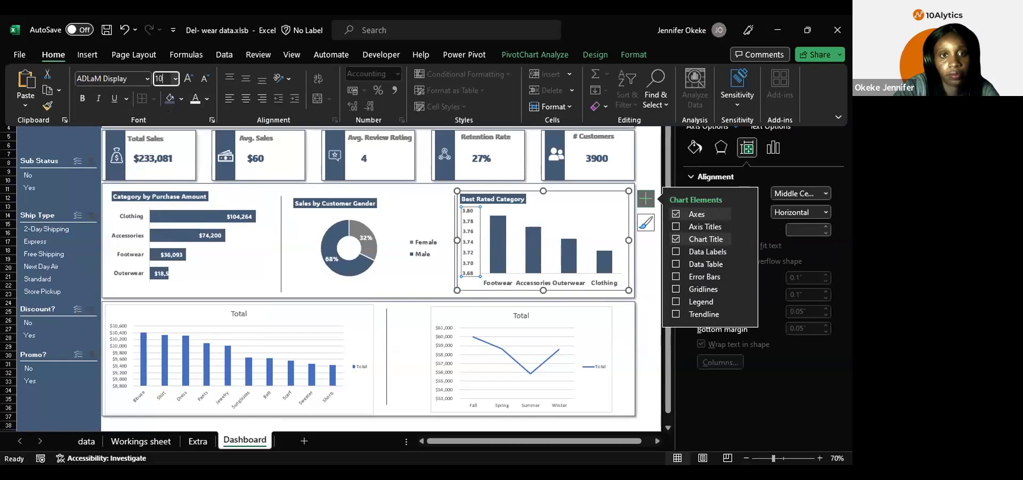
pyautogui.press('Return')
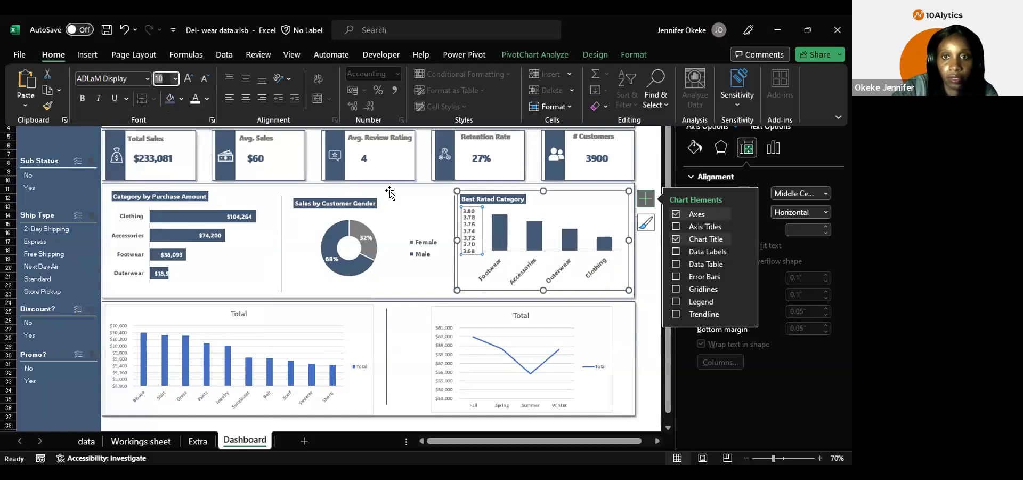
pyautogui.click(161, 76)
pyautogui.write('9')
pyautogui.press('Return')
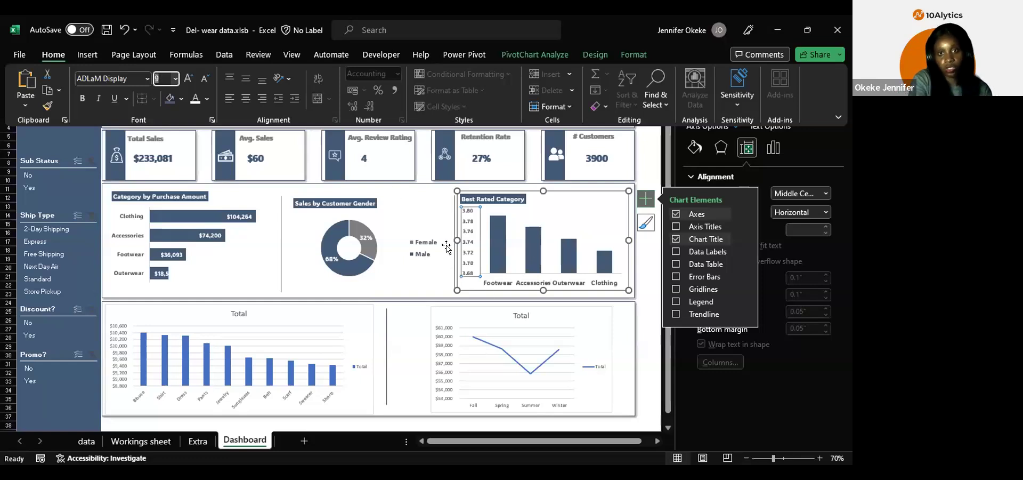
# Step: Remove the fill and outline from the Best Rated Category chart's chart area
pyautogui.click(580, 192)
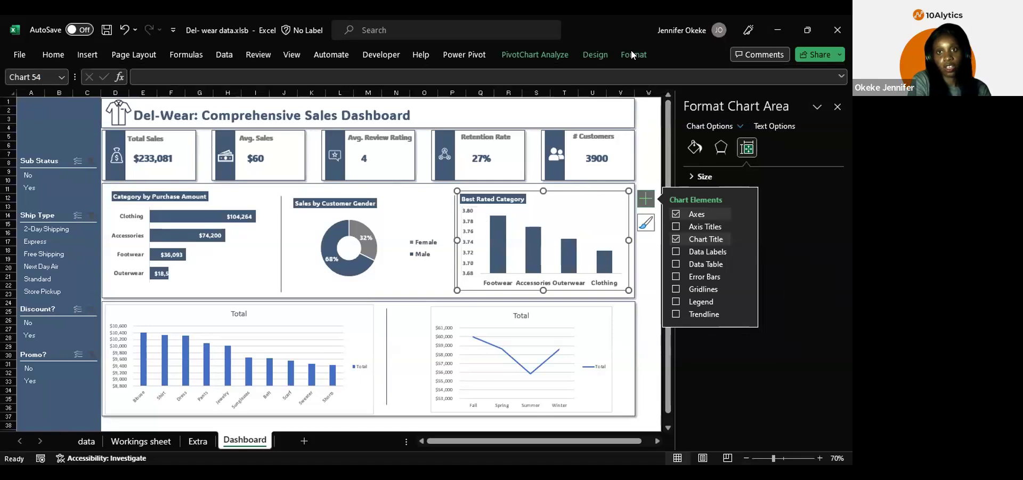
pyautogui.click(354, 75)
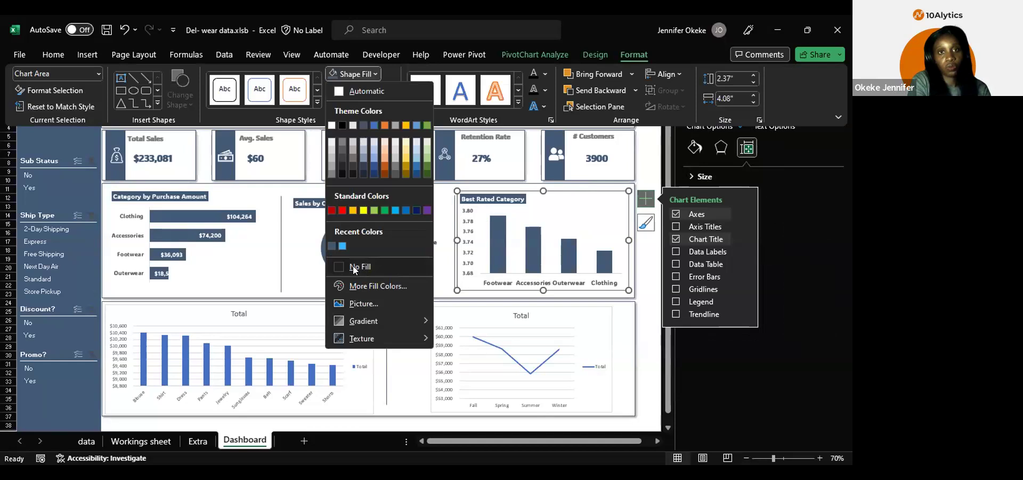
pyautogui.click(352, 265)
pyautogui.click(378, 91)
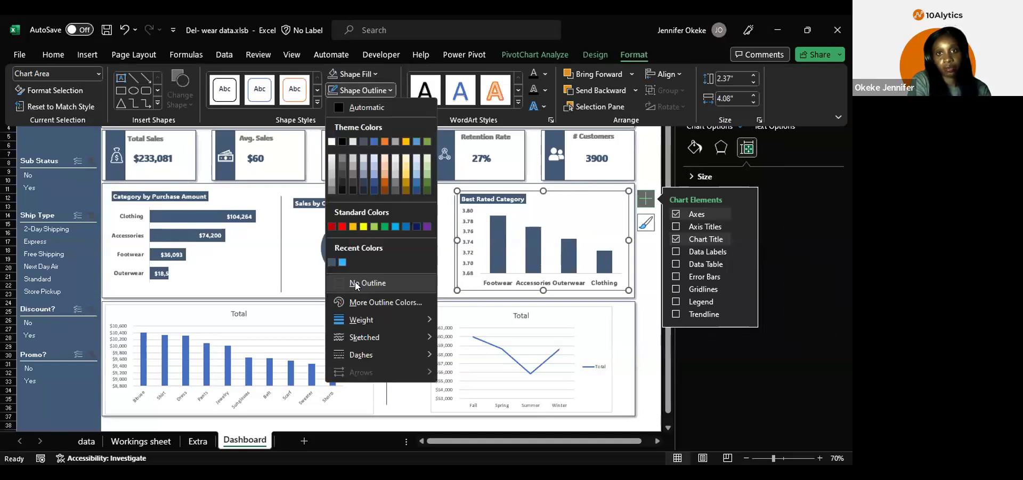
pyautogui.click(356, 283)
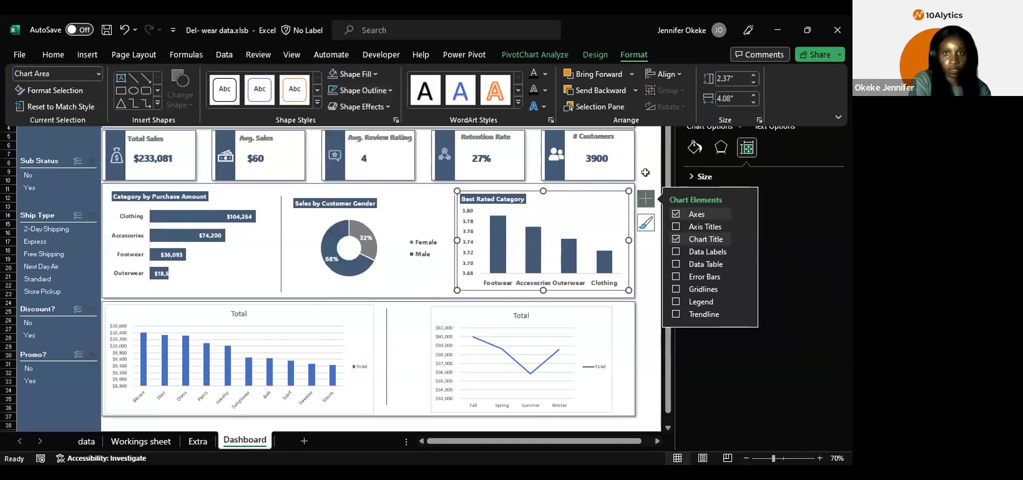
pyautogui.click(647, 176)
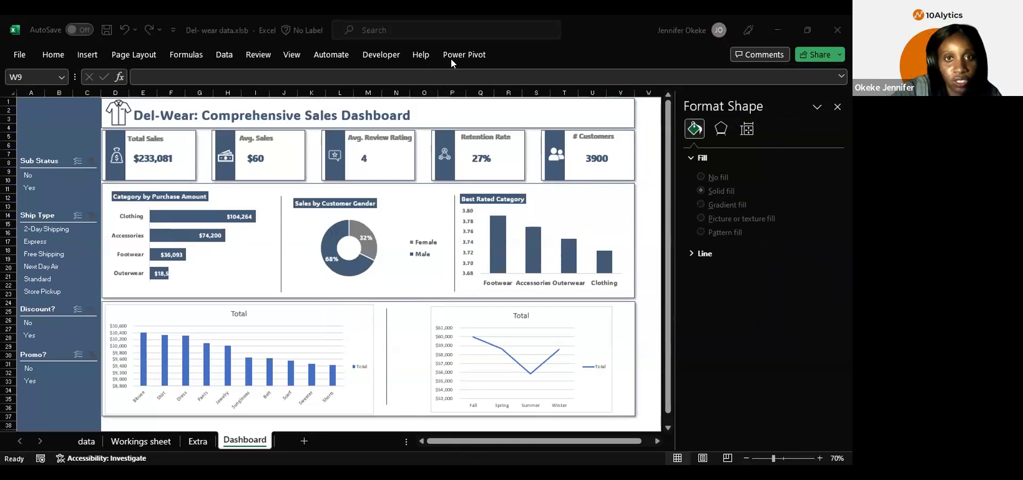
# Step: Retitle the lower-row column chart of purchased items as "Top 10 Purchase Items"
pyautogui.click(344, 306)
pyautogui.click(240, 314)
pyautogui.doubleClick(240, 314)
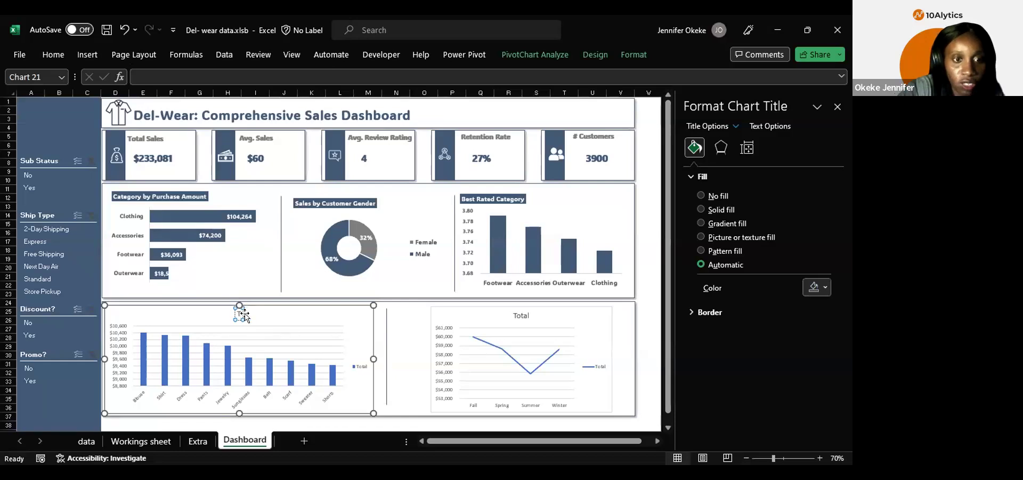
pyautogui.write('Top')
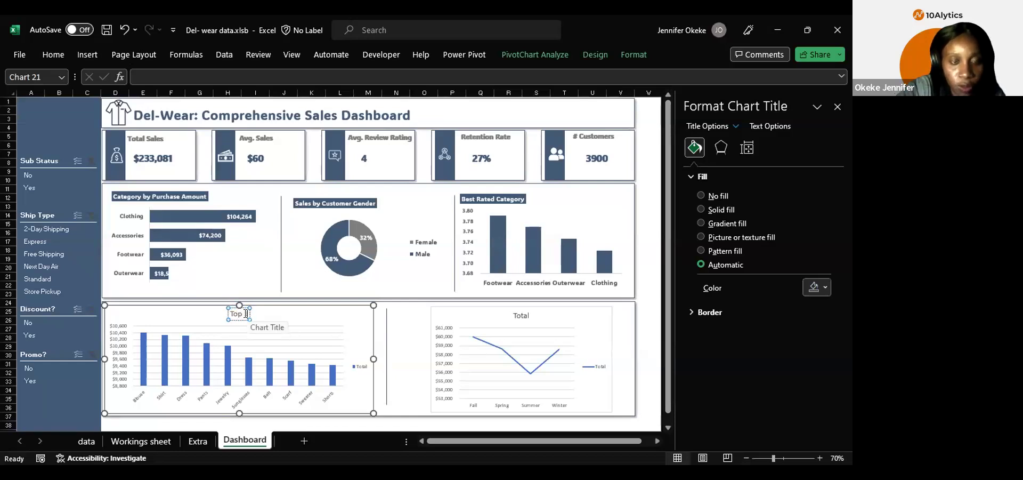
pyautogui.write(' 10 P')
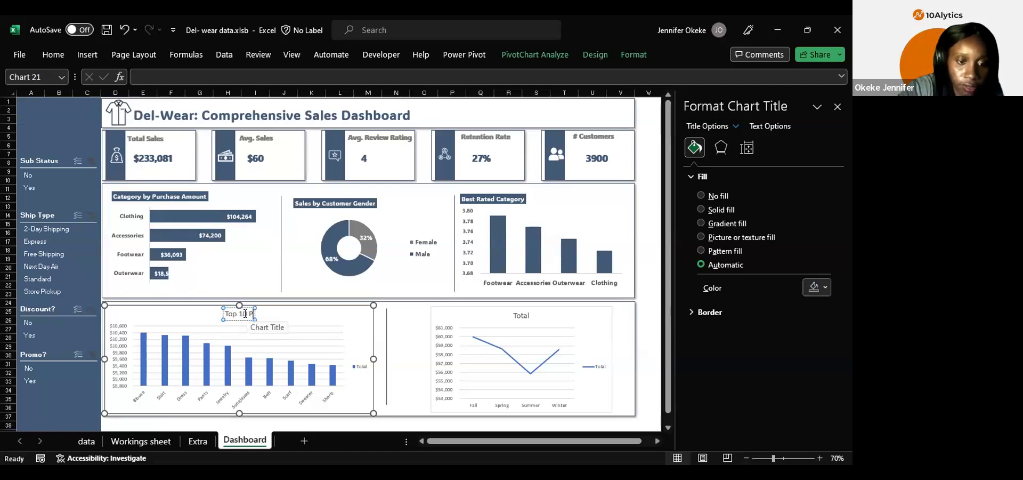
pyautogui.write('urchase')
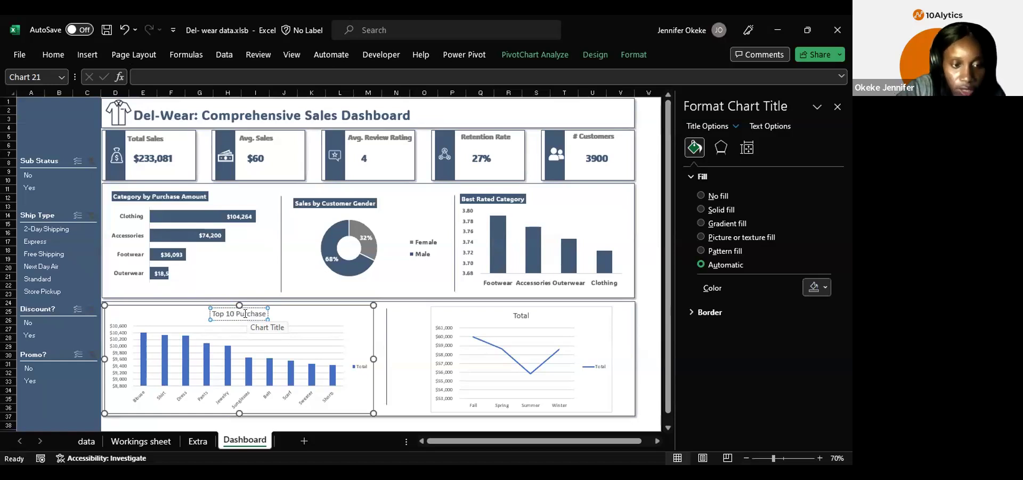
pyautogui.write(' Items')
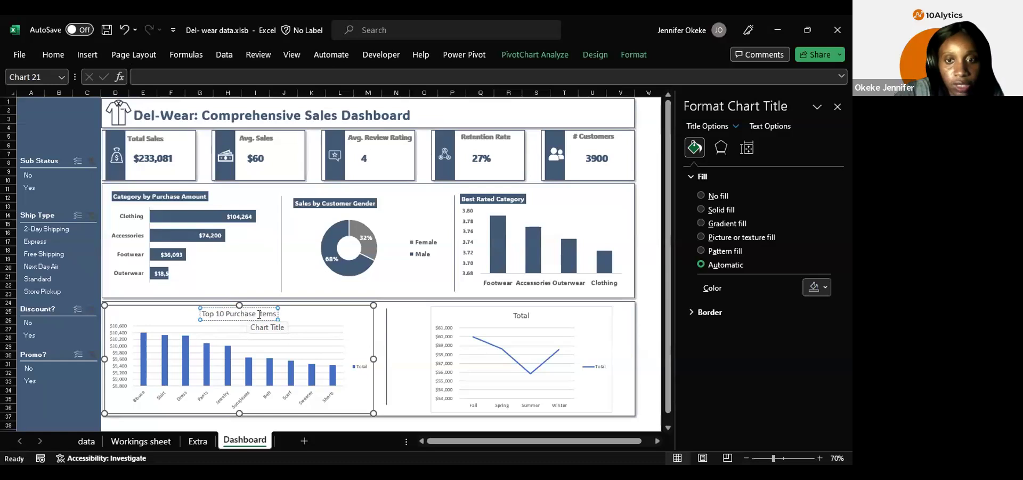
# Step: Retitle the line chart of sales by season as "Seasonal Trend of Sales"
pyautogui.click(519, 313)
pyautogui.click(521, 316)
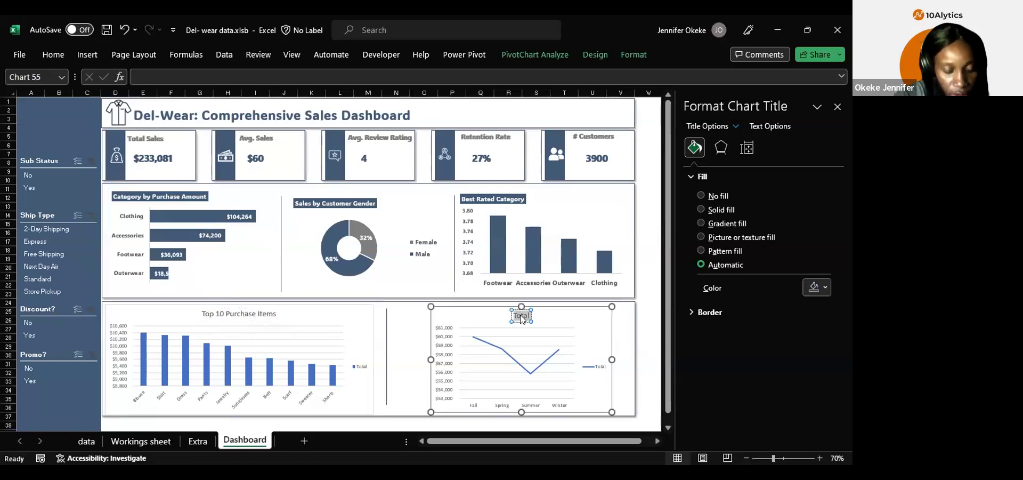
pyautogui.doubleClick(521, 317)
pyautogui.write('Sea')
pyautogui.press('BackSpace')
pyautogui.write('sonal')
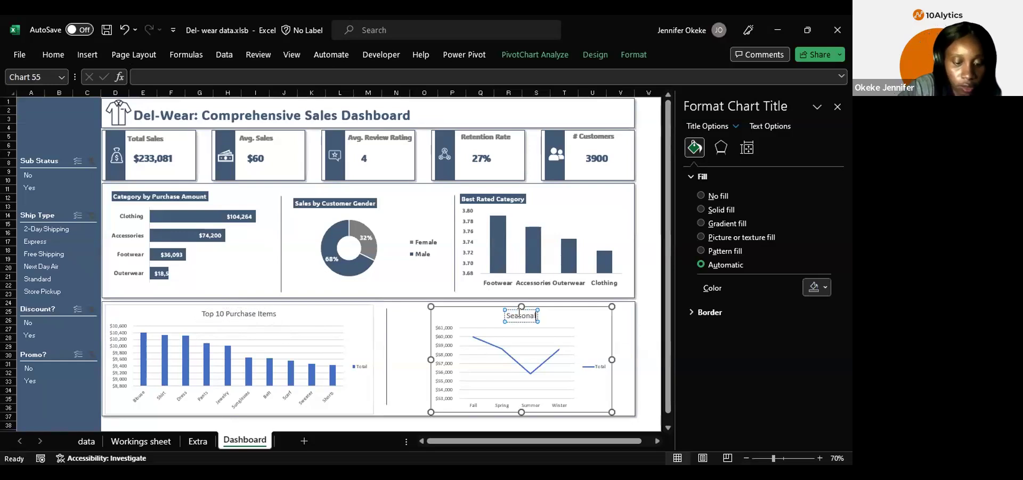
pyautogui.write(' Tre')
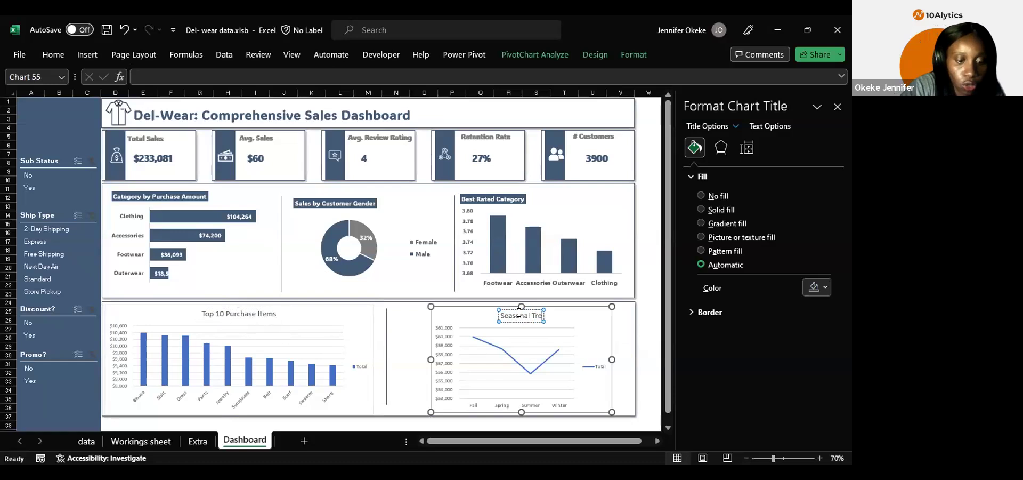
pyautogui.write('nd')
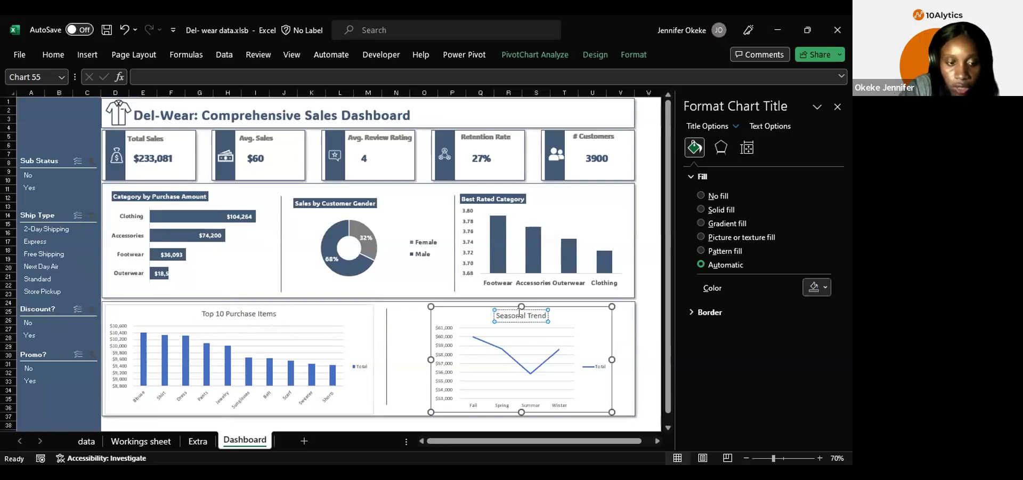
pyautogui.write(' of Sales')
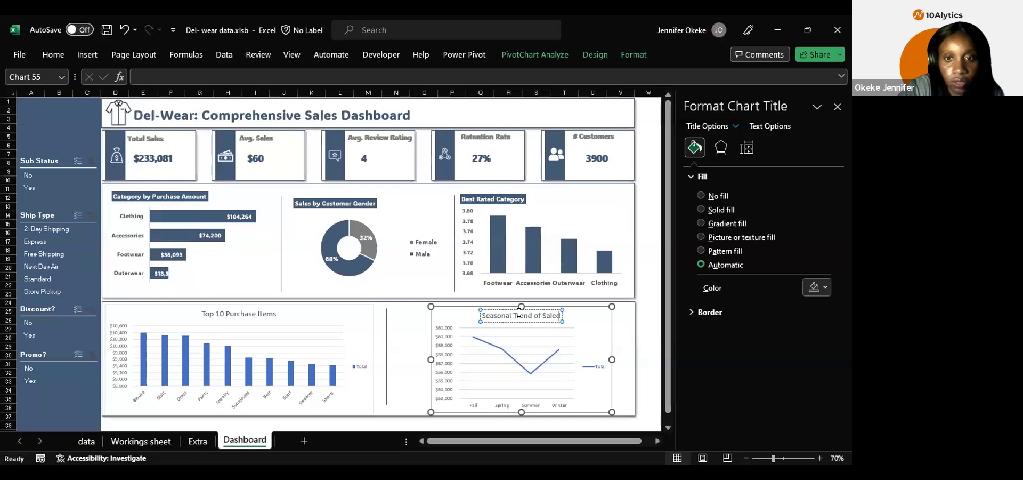
pyautogui.press('Return')
pyautogui.press('BackSpace')
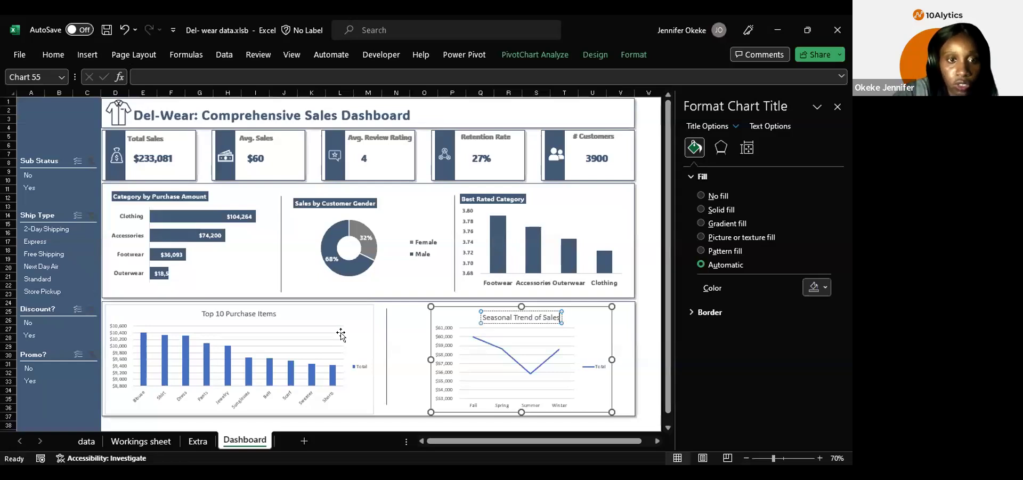
# Step: Format the Top 10 Purchase Items chart title in ADLaM Display at size 11
pyautogui.click(242, 313)
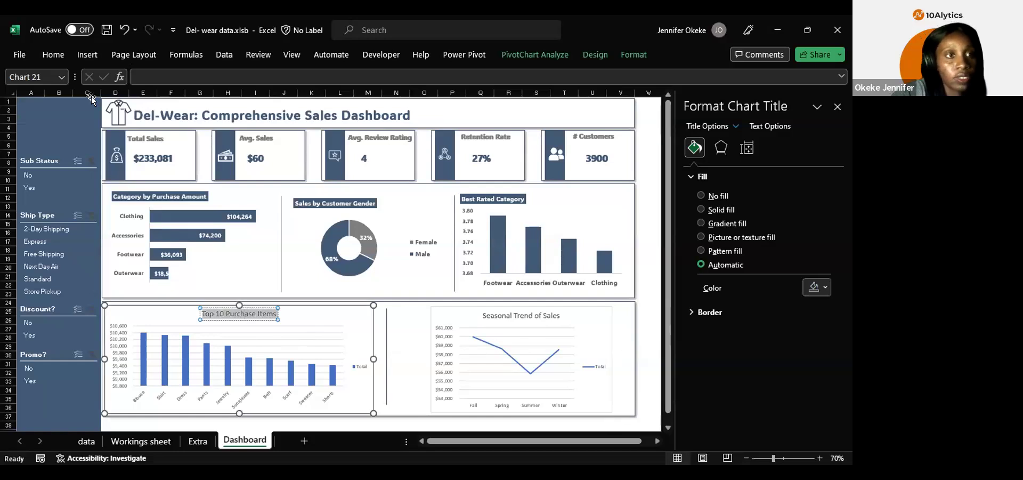
pyautogui.click(53, 55)
pyautogui.click(144, 78)
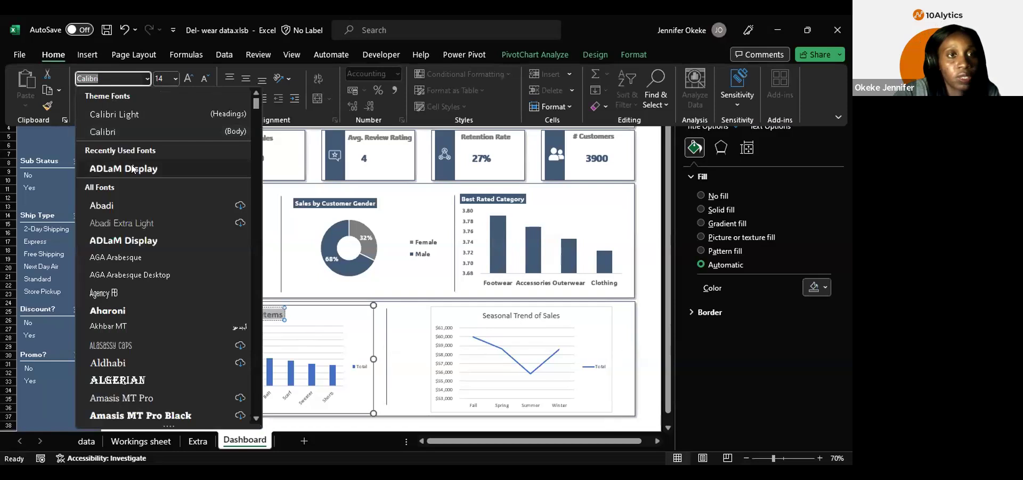
pyautogui.click(133, 169)
pyautogui.click(161, 79)
pyautogui.write('11')
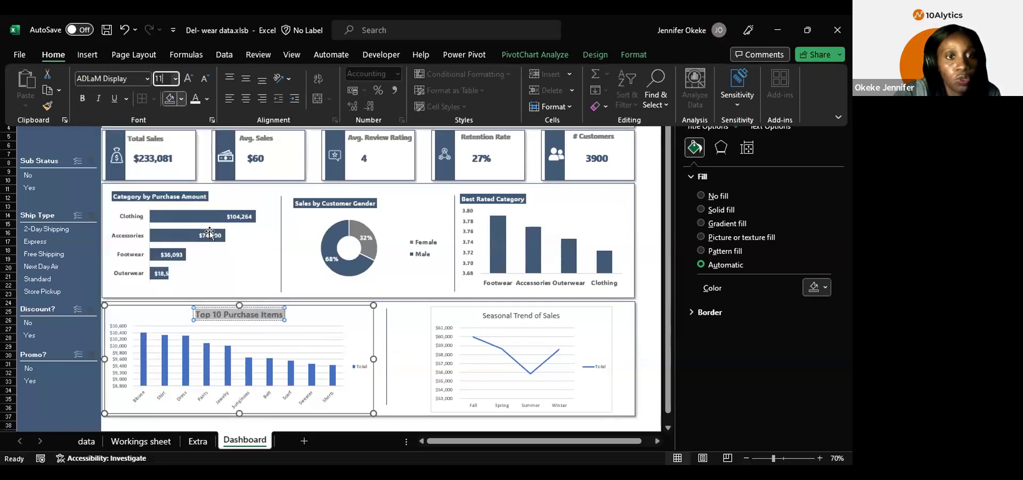
pyautogui.press('Return')
# Step: Fill the Top 10 Purchase Items title with the recently used dark blue and move it to the chart's upper-left corner
pyautogui.click(181, 98)
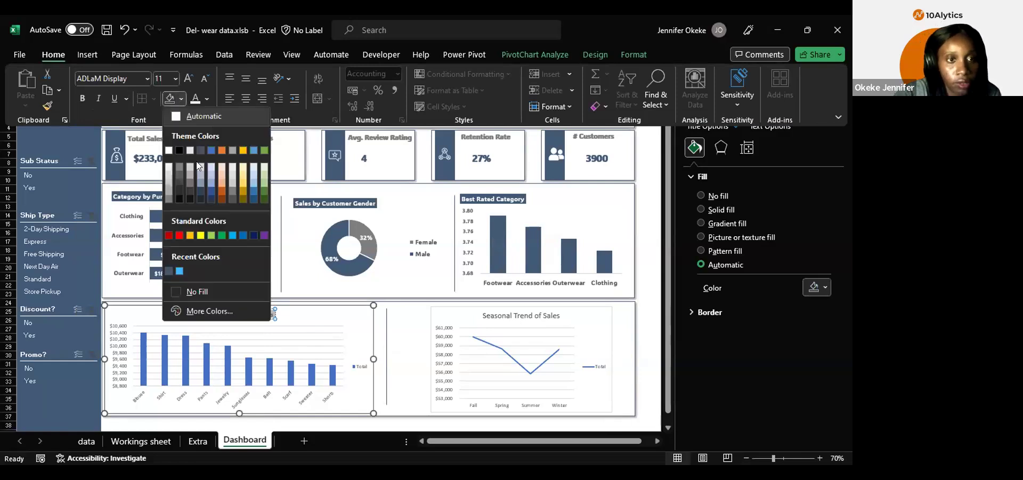
pyautogui.click(169, 270)
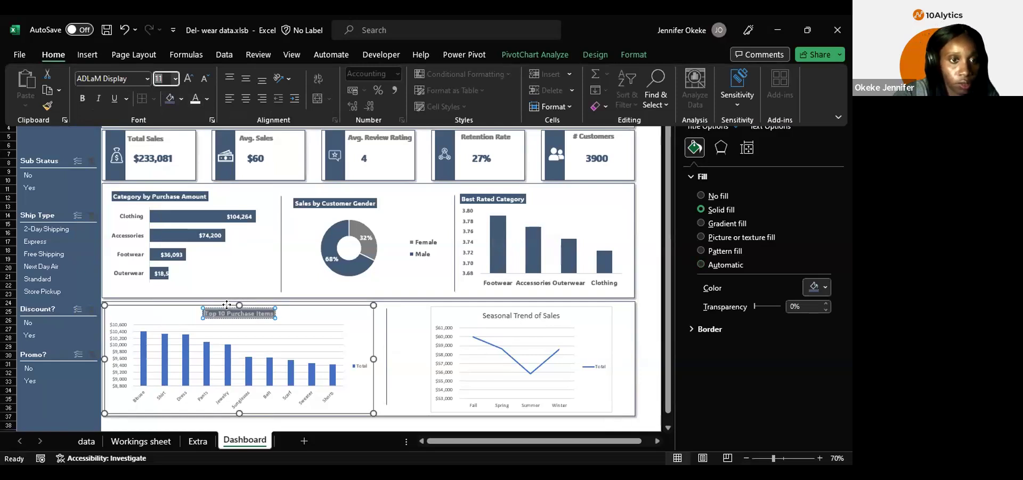
pyautogui.hotkey('ctrl', 'F1')
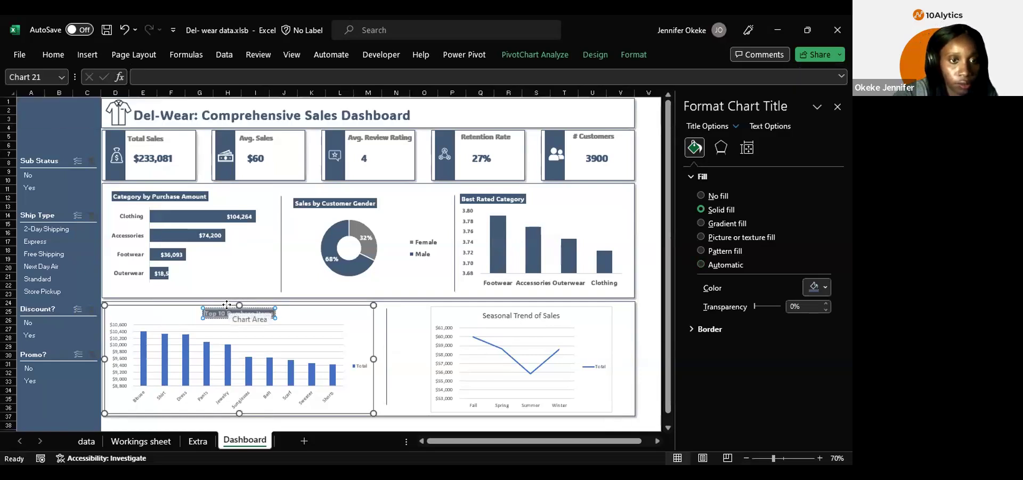
pyautogui.moveTo(226, 304); pyautogui.dragTo(130, 304)
# Step: Remove the gridlines and the legend from the Top 10 Purchase Items chart
pyautogui.click(281, 344)
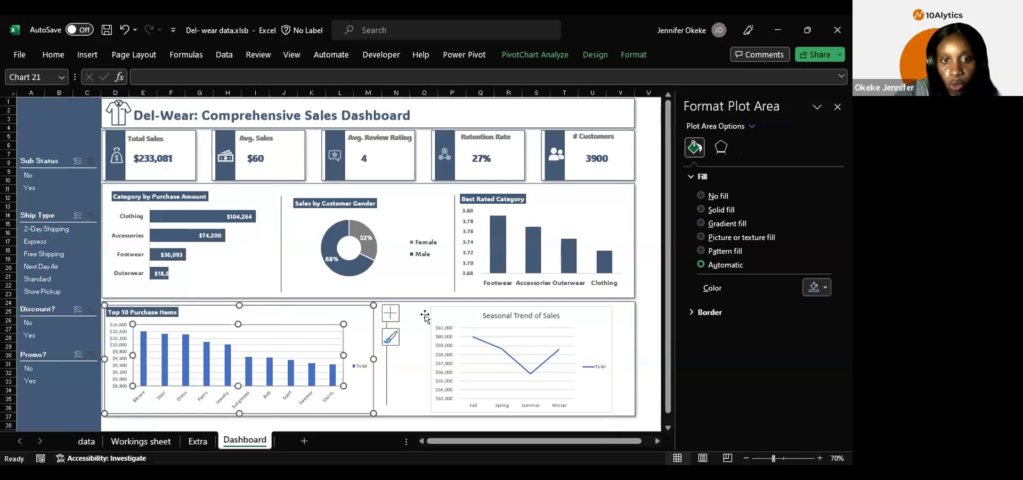
pyautogui.click(392, 314)
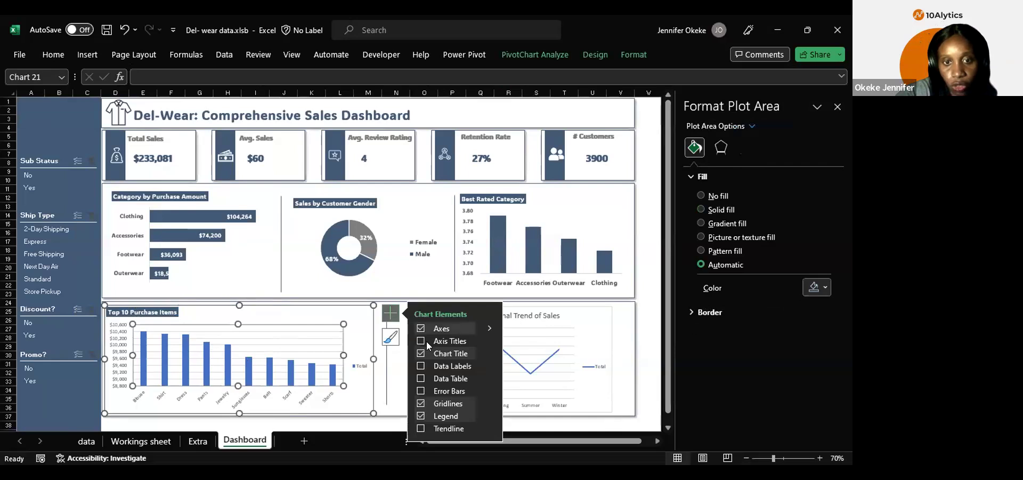
pyautogui.click(421, 416)
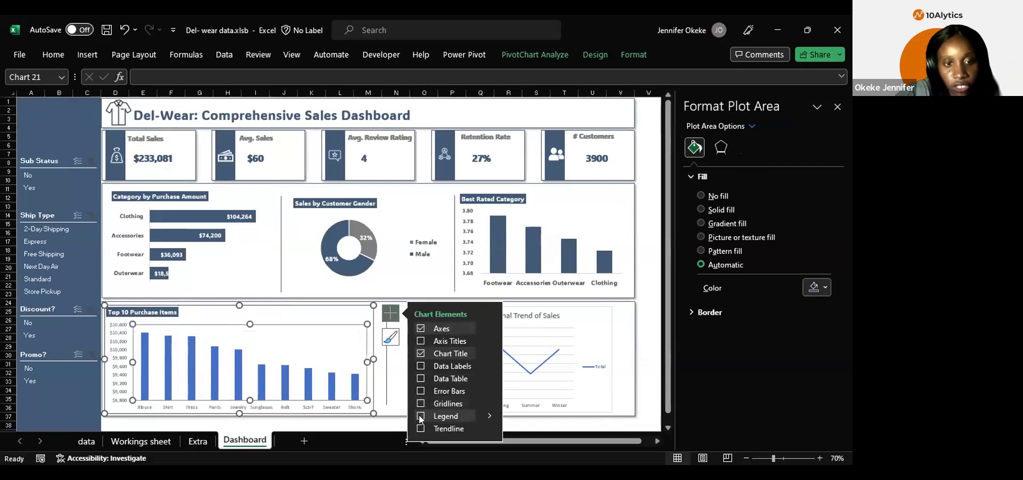
# Step: Recolour the Top 10 Purchase Items columns with the recently used dark blue and set their gap width to 192%
pyautogui.click(354, 385)
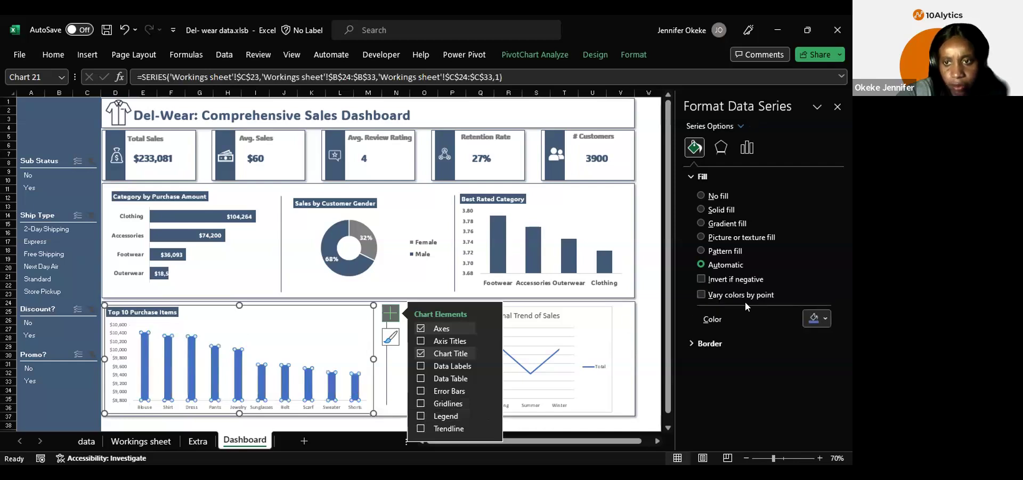
pyautogui.click(825, 318)
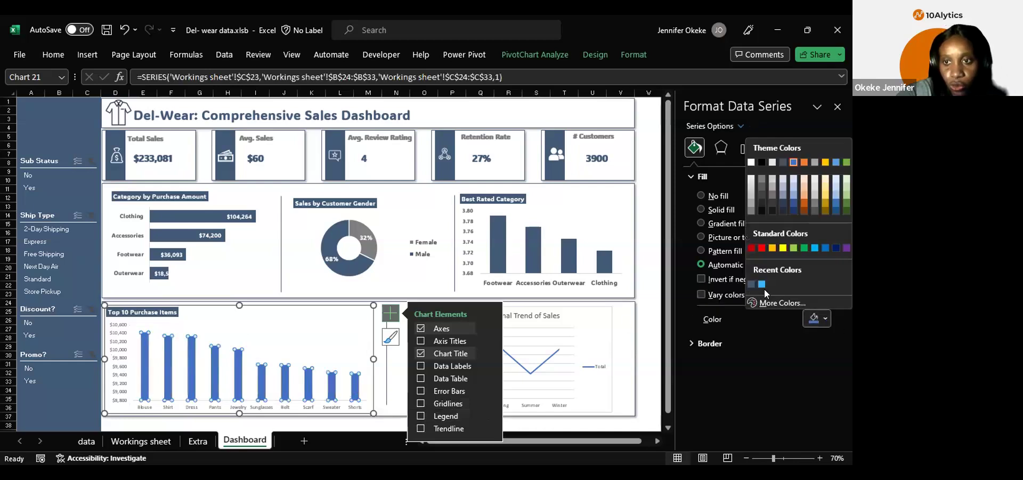
pyautogui.click(751, 284)
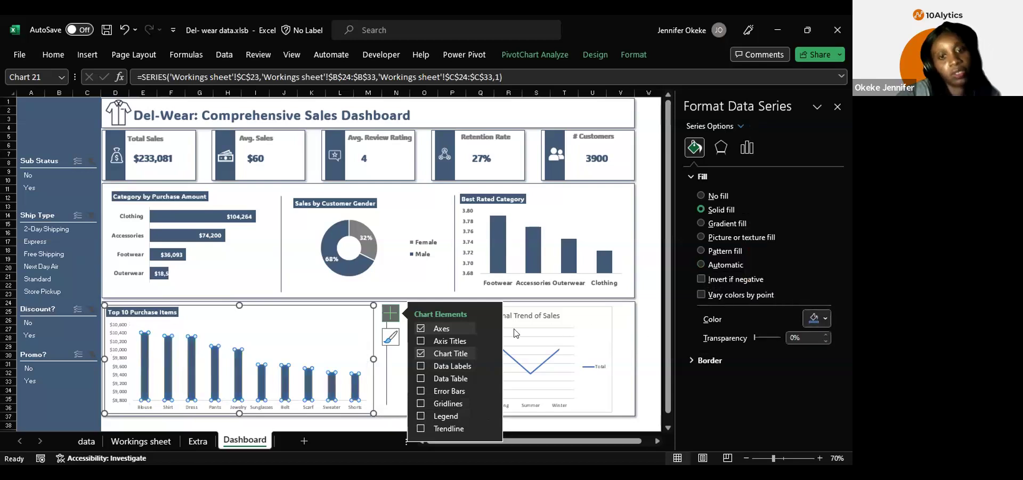
pyautogui.click(746, 145)
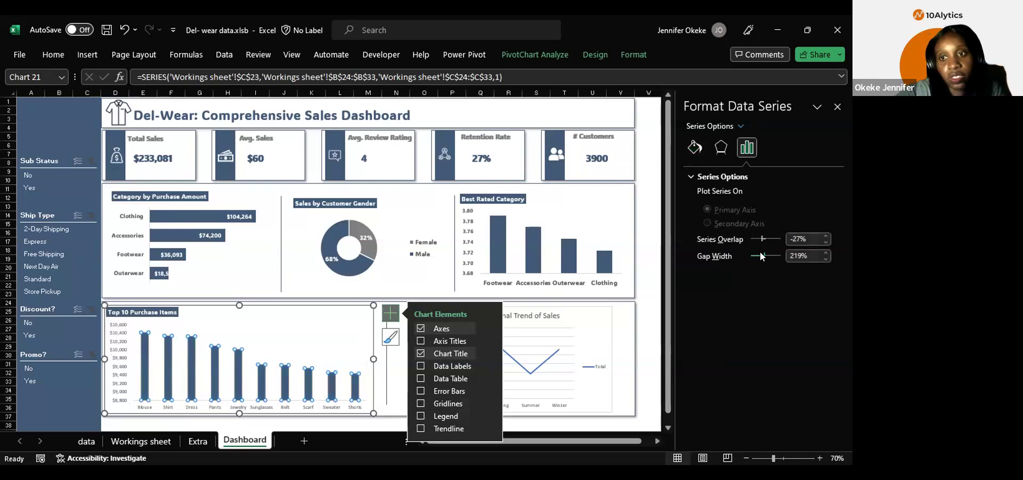
pyautogui.moveTo(760, 252); pyautogui.dragTo(759, 251)
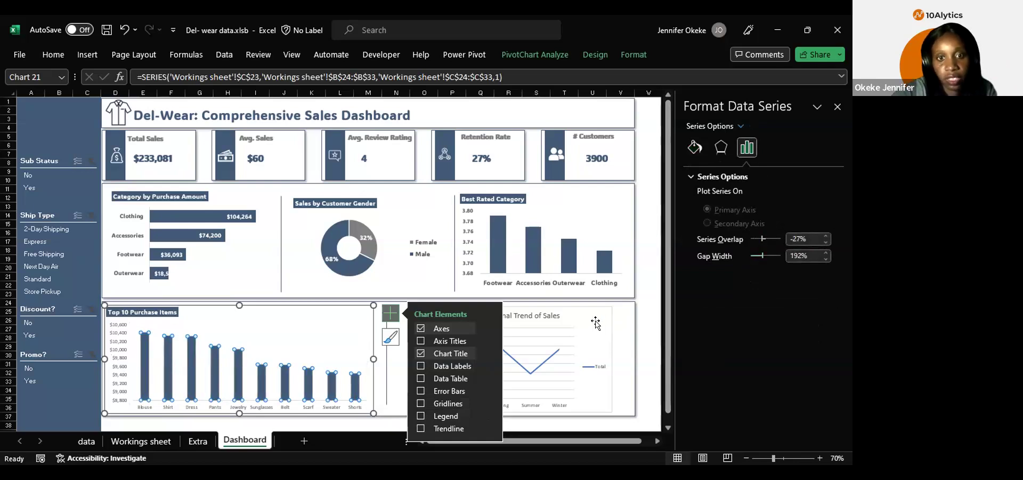
pyautogui.click(387, 383)
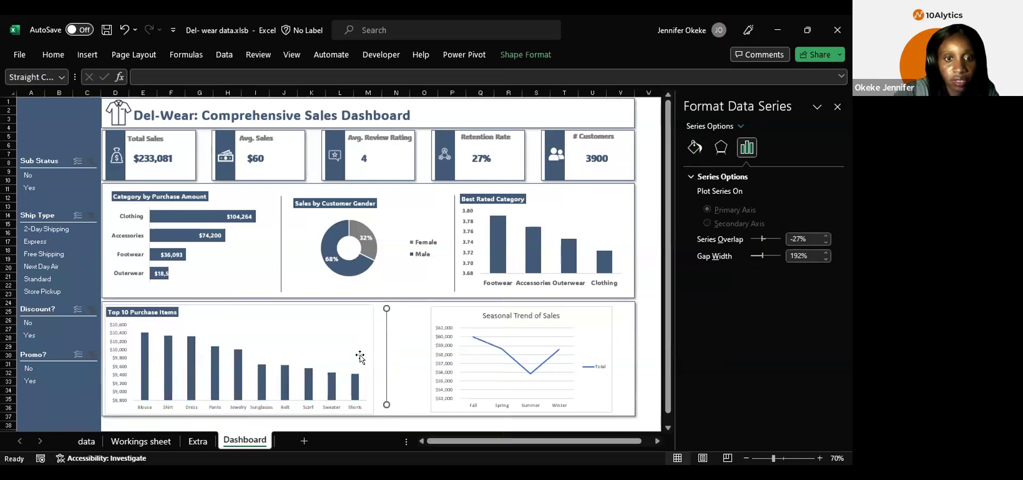
# Step: Remove the fill and outline from the Top 10 Purchase Items chart's plot area
pyautogui.click(355, 345)
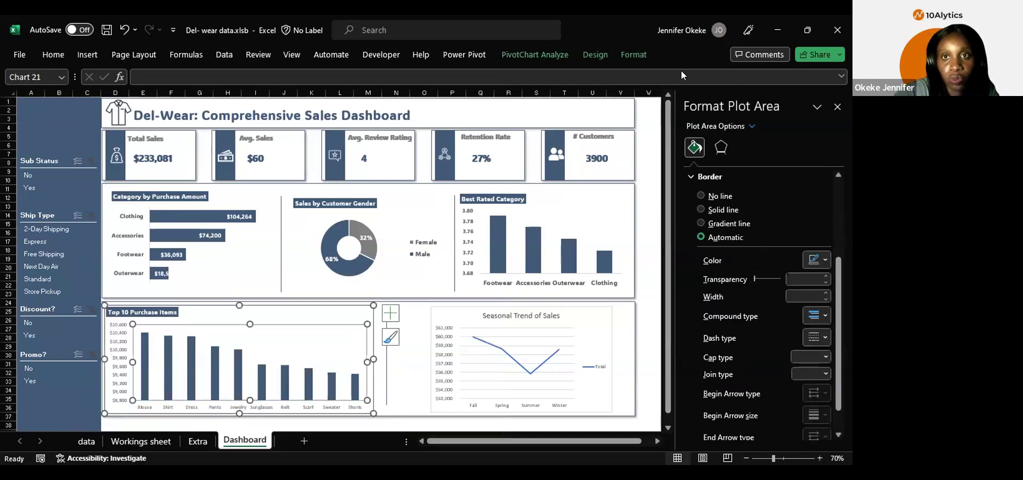
pyautogui.hotkey('ctrl', 'F1')
pyautogui.click(372, 75)
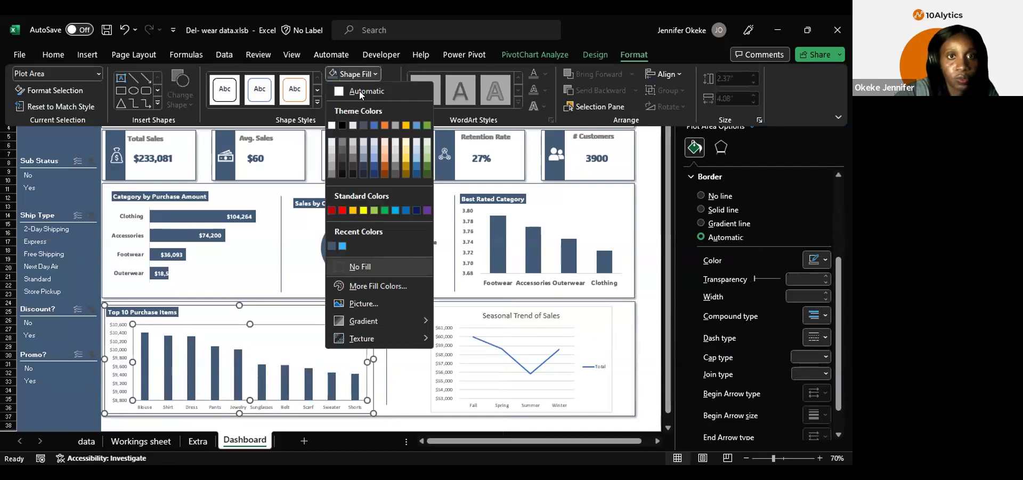
pyautogui.click(359, 91)
pyautogui.click(352, 281)
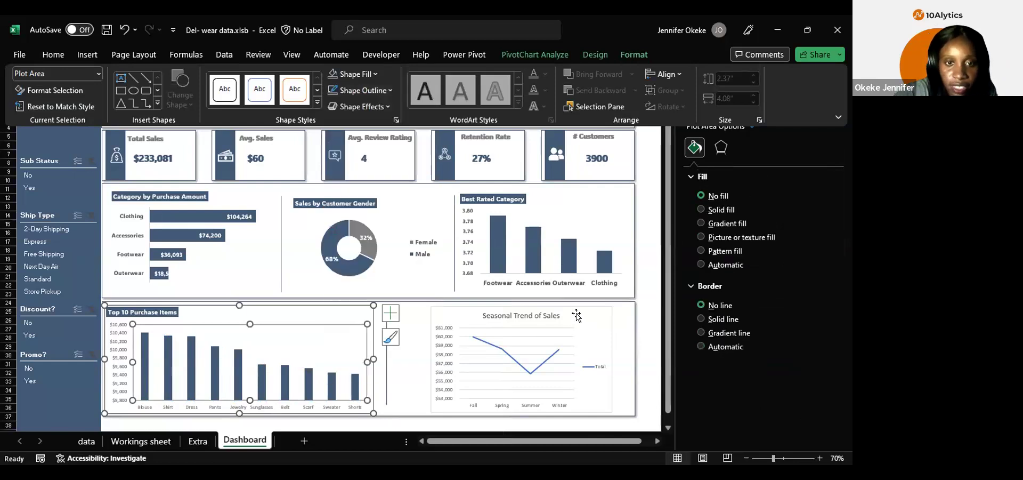
pyautogui.hotkey('ctrl', 'F1')
# Step: Widen the Seasonal Trend of Sales chart on both sides to fill its space beside the divider line
pyautogui.click(483, 314)
pyautogui.moveTo(428, 302); pyautogui.dragTo(398, 303)
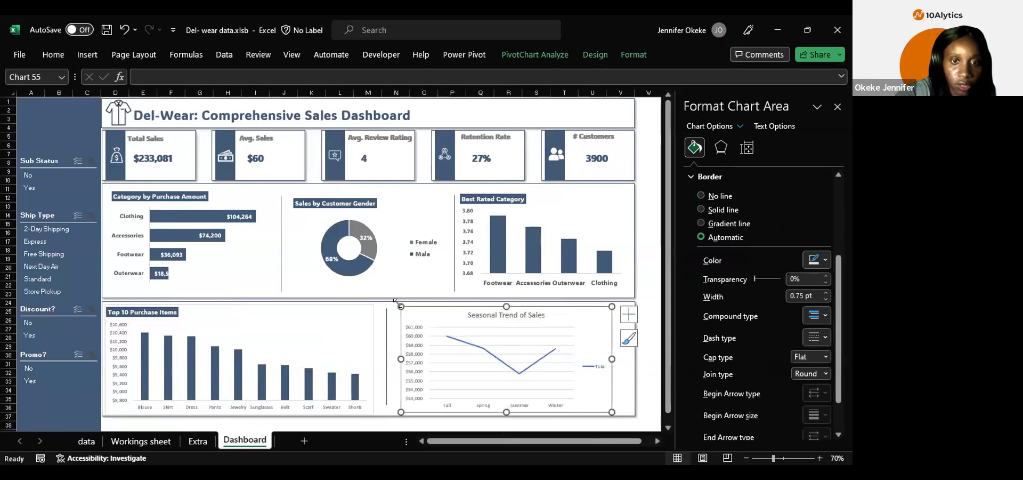
pyautogui.moveTo(612, 411); pyautogui.dragTo(623, 412)
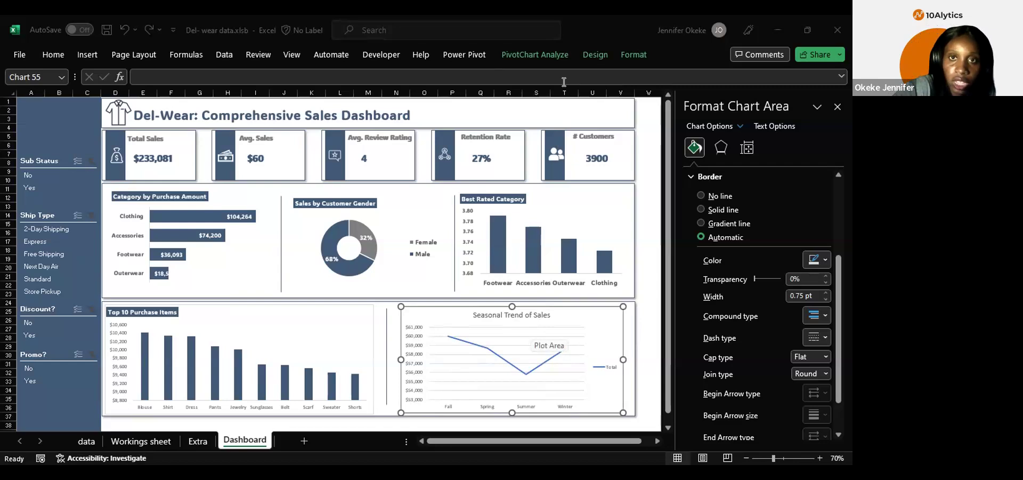
# Step: Change the Seasonal Trend of Sales chart from a line chart to an area chart
pyautogui.click(591, 56)
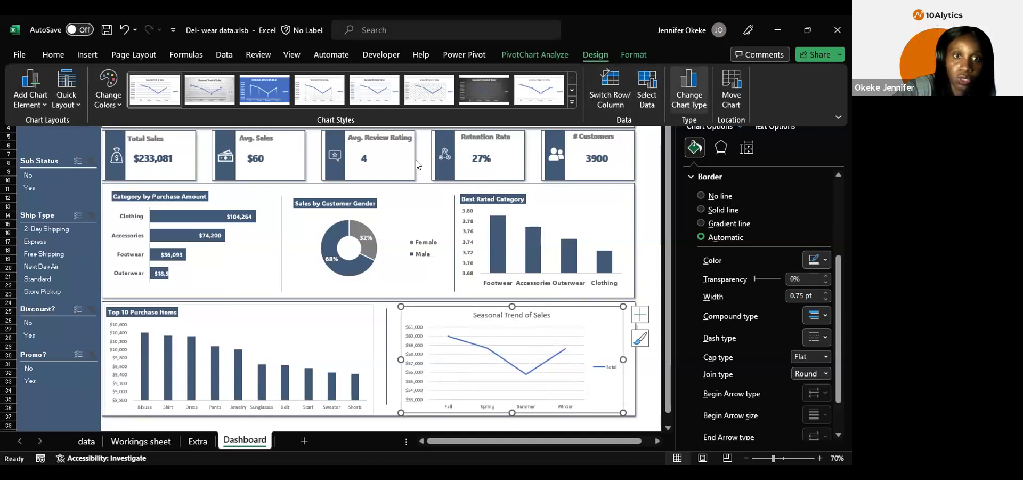
pyautogui.click(678, 103)
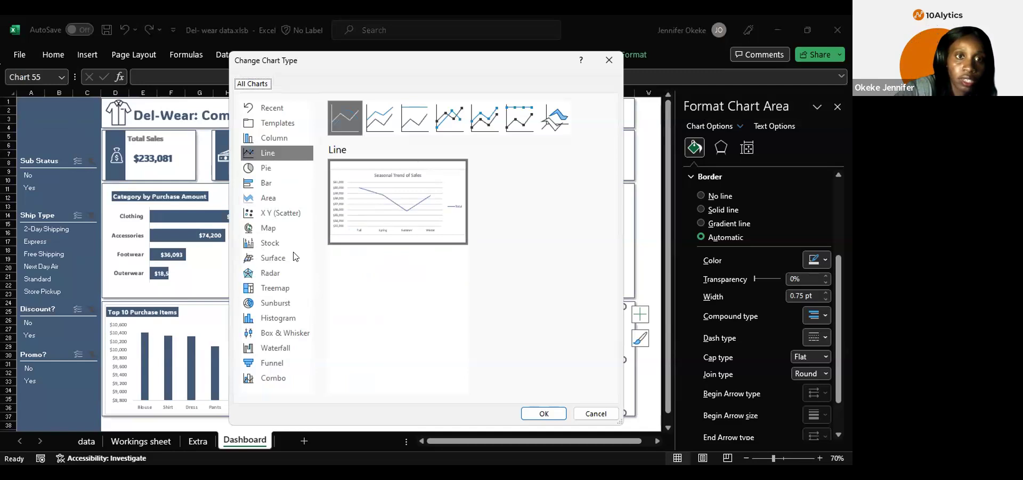
pyautogui.click(309, 198)
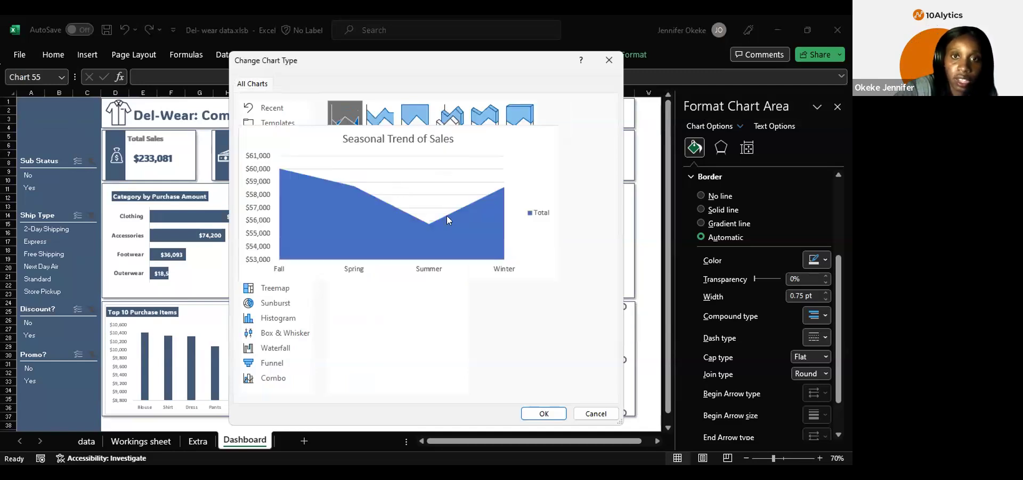
pyautogui.click(547, 409)
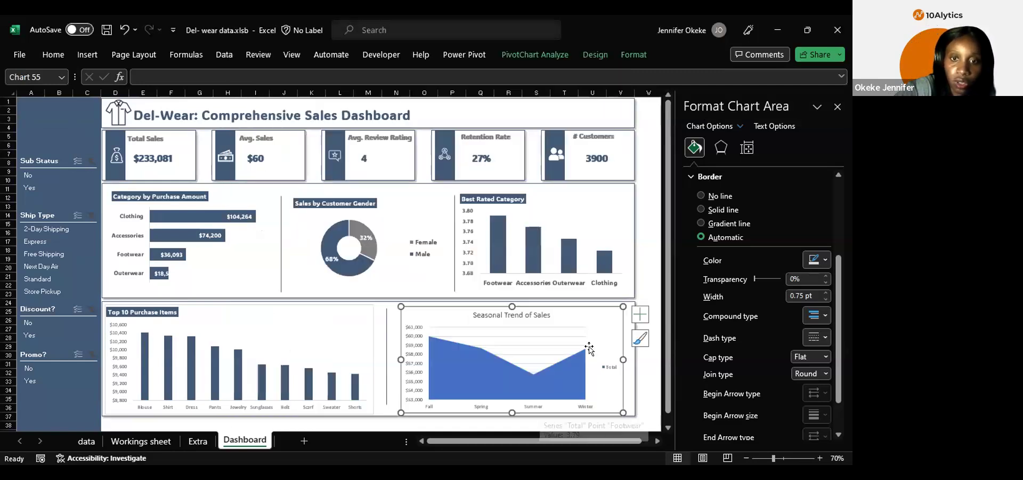
# Step: Outline the Seasonal Trend of Sales area series in the recently used dark blue and remove the chart's legend
pyautogui.click(562, 385)
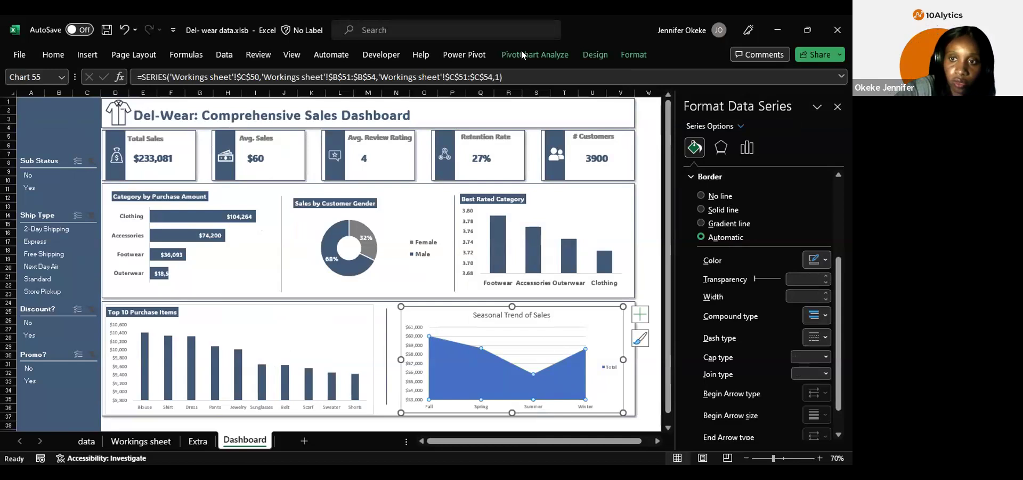
pyautogui.click(825, 260)
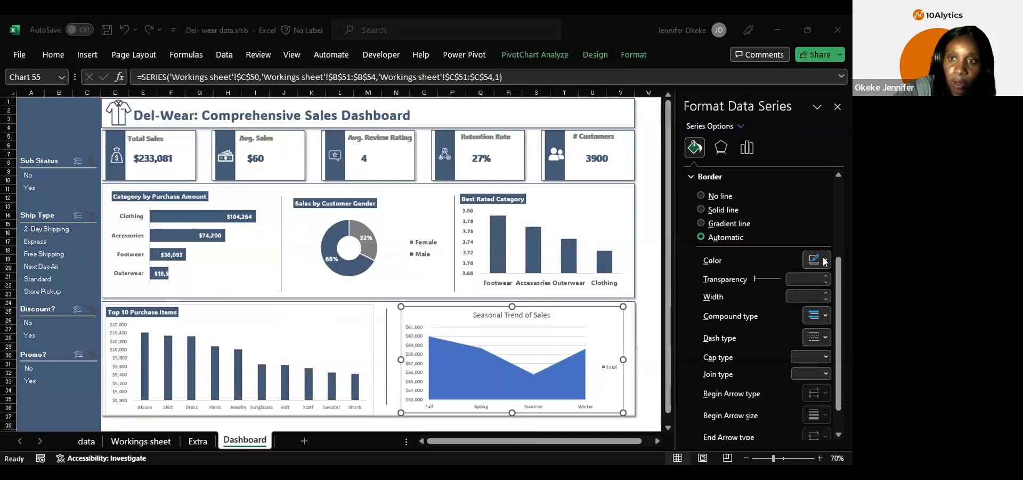
pyautogui.click(825, 261)
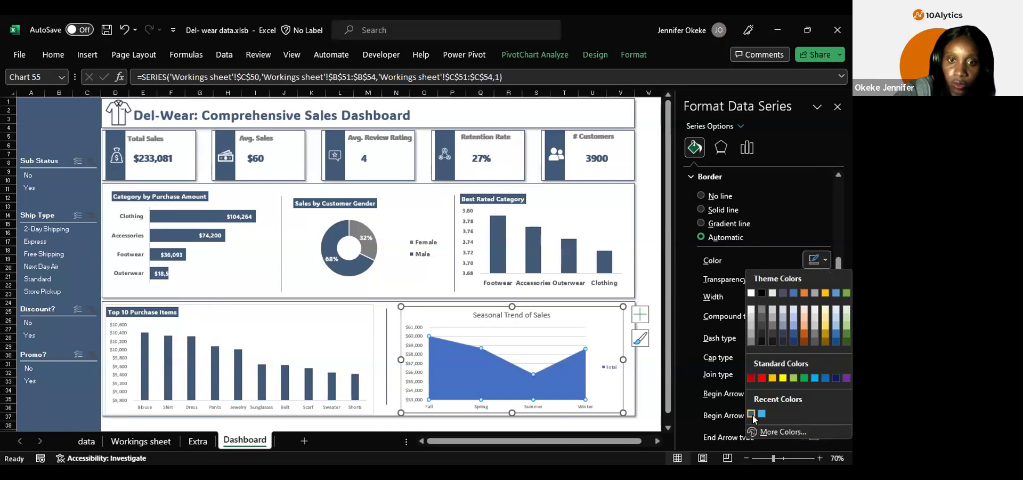
pyautogui.click(752, 414)
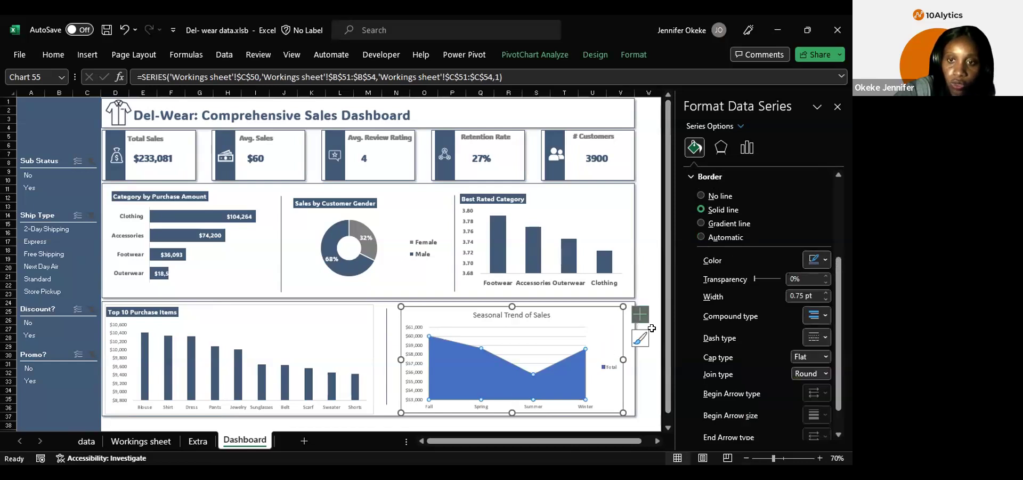
pyautogui.click(641, 315)
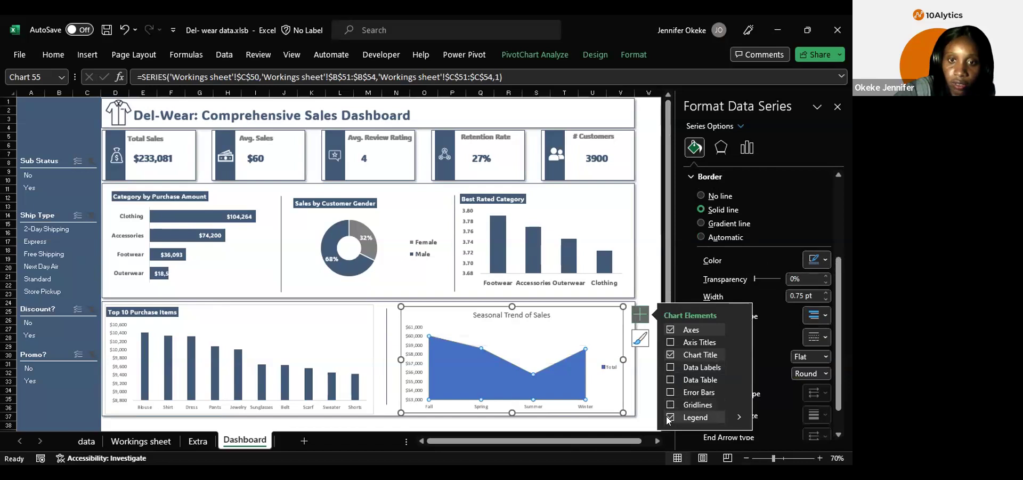
pyautogui.click(670, 416)
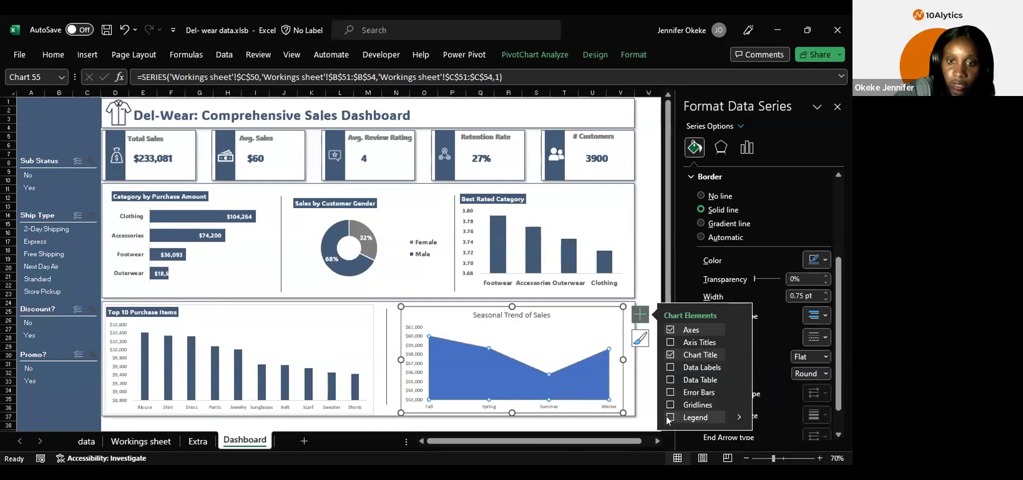
# Step: Format the season labels on the Seasonal Trend chart's horizontal axis in ADLaM Display, size 11
pyautogui.click(548, 408)
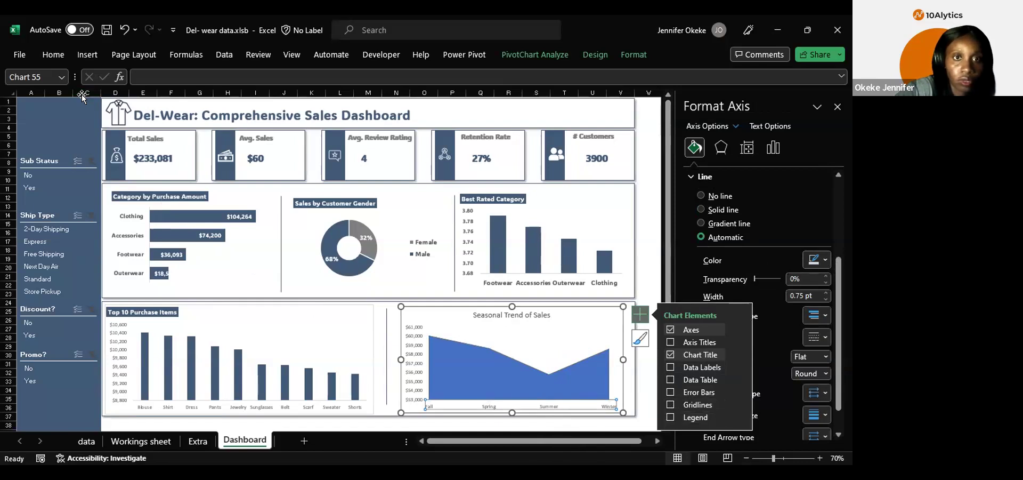
pyautogui.doubleClick(246, 27)
pyautogui.doubleClick(246, 27)
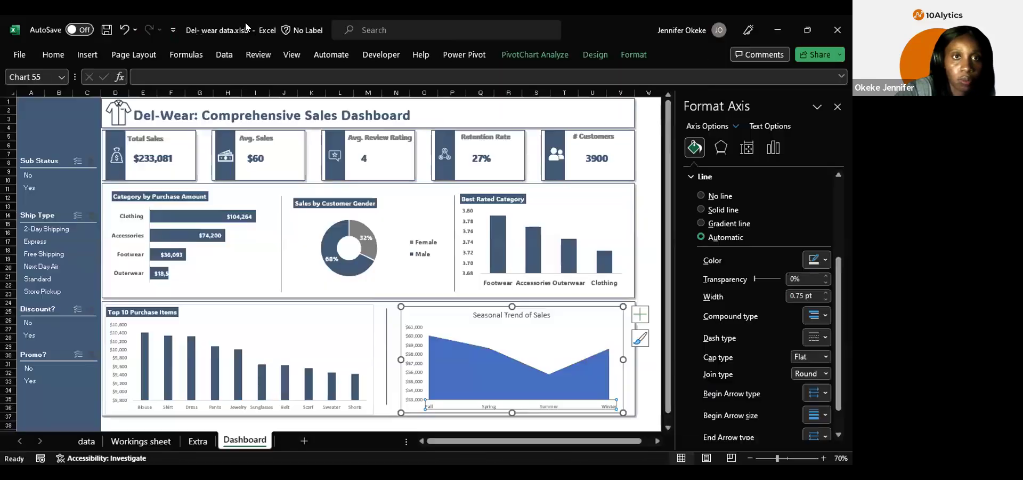
pyautogui.click(59, 55)
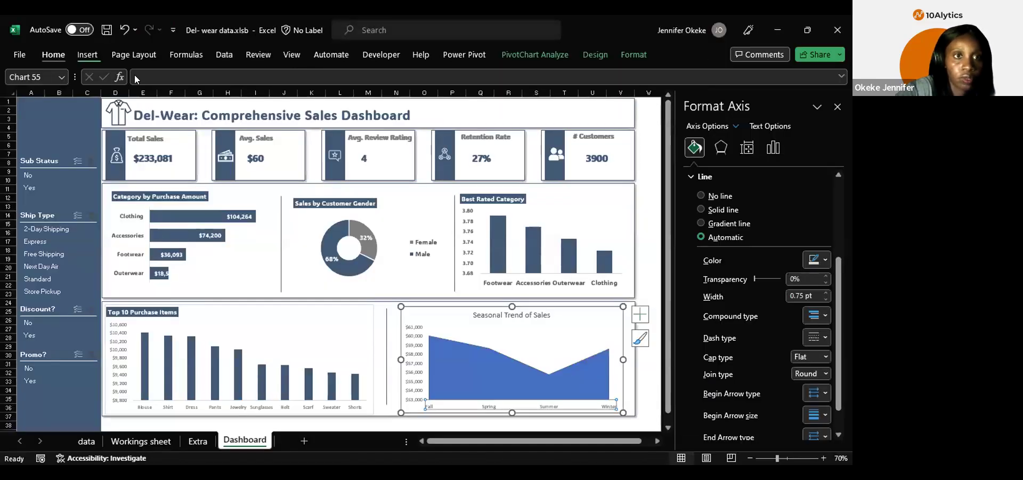
pyautogui.click(53, 54)
pyautogui.click(146, 78)
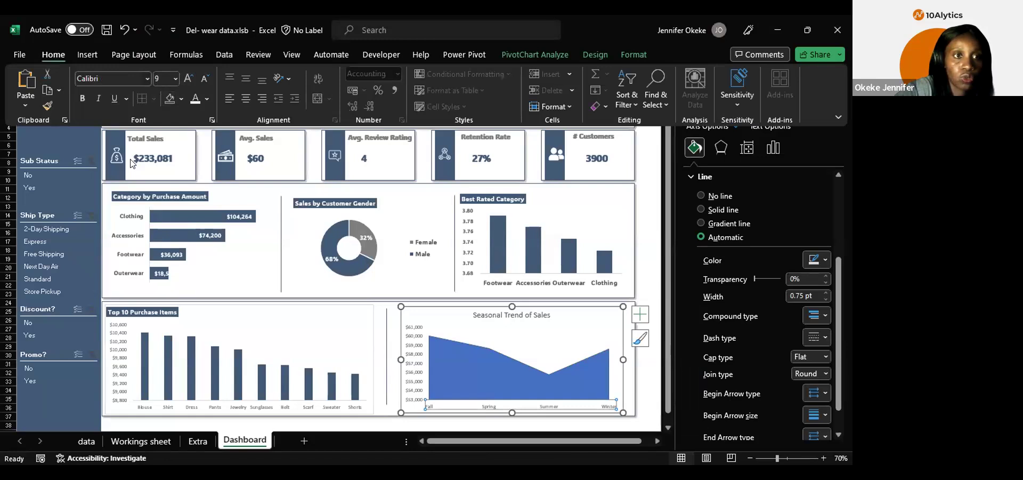
pyautogui.press('Escape')
pyautogui.click(163, 78)
pyautogui.write('11')
pyautogui.press('Return')
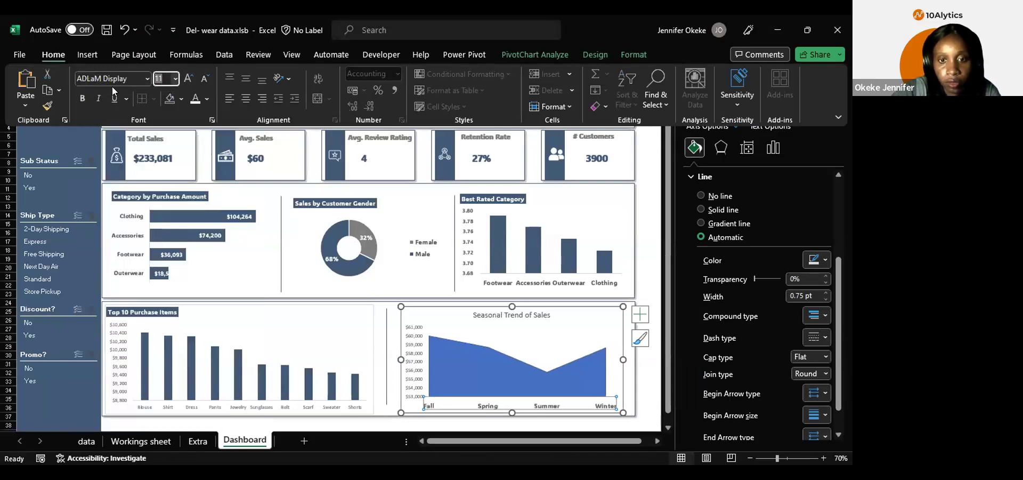
# Step: Format the dollar labels on the Seasonal Trend chart's vertical axis in ADLaM Display, size 10
pyautogui.click(415, 347)
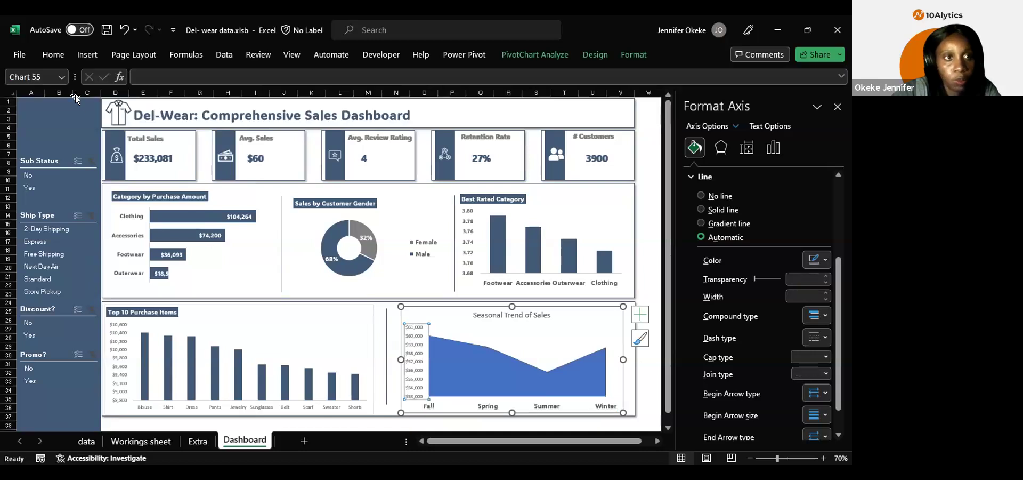
pyautogui.click(60, 55)
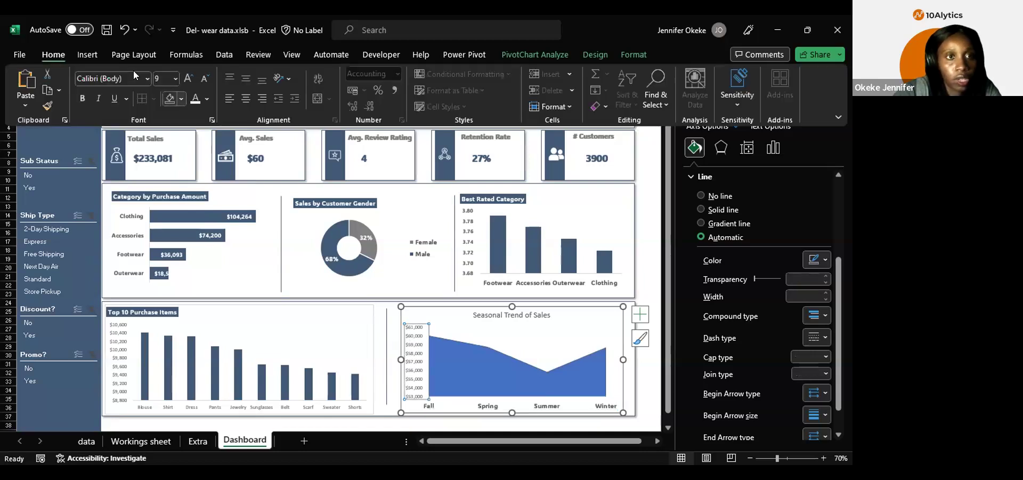
pyautogui.click(130, 74)
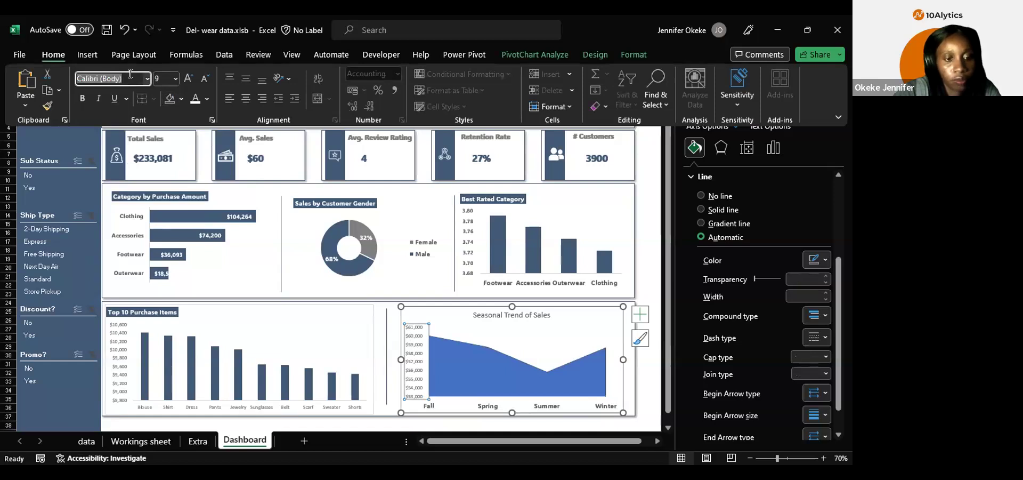
pyautogui.write('ADLaM Display')
pyautogui.press('Return')
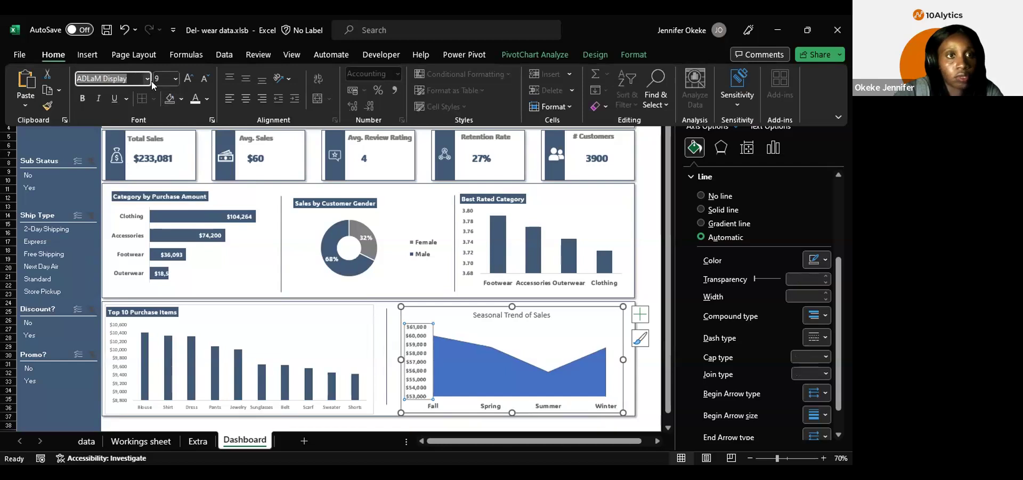
pyautogui.click(159, 77)
pyautogui.write('10')
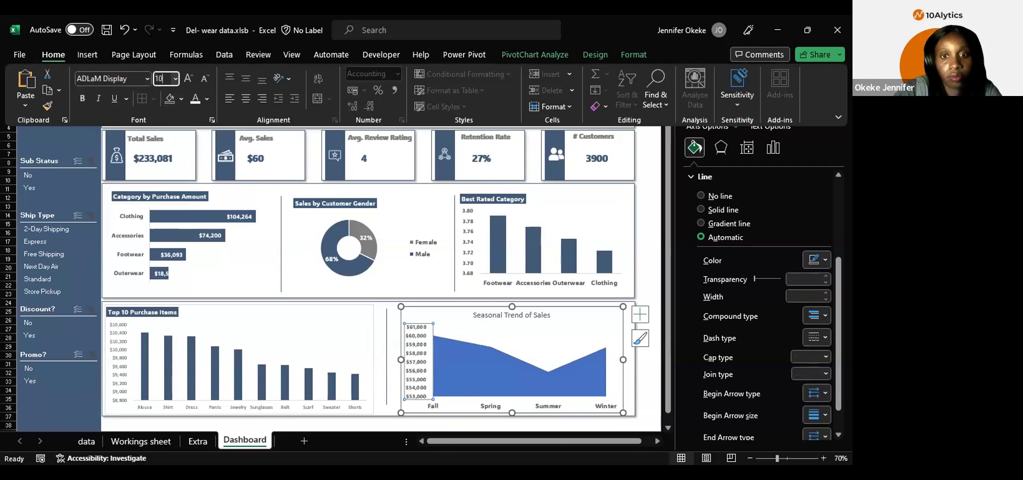
pyautogui.press('Return')
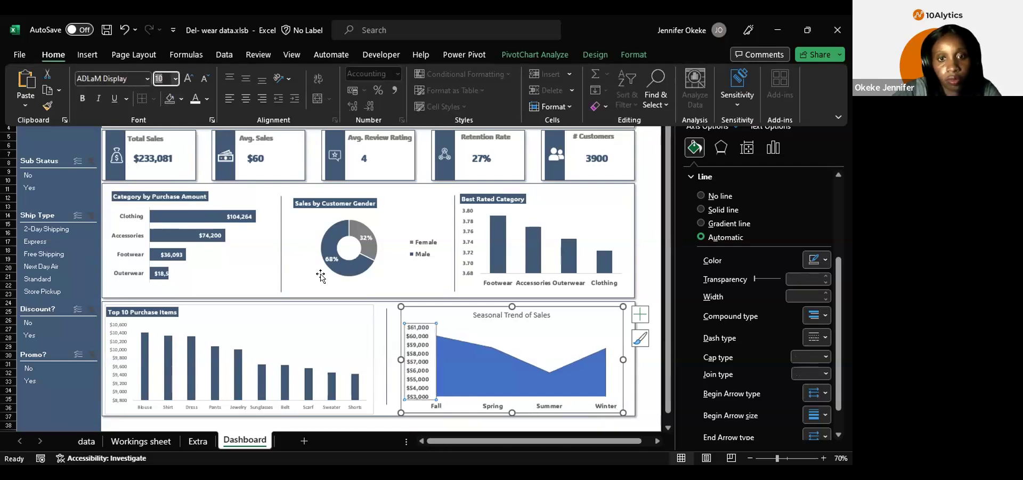
# Step: Change the font of the Seasonal Trend of Sales chart title to ADLaM Display
pyautogui.click(501, 313)
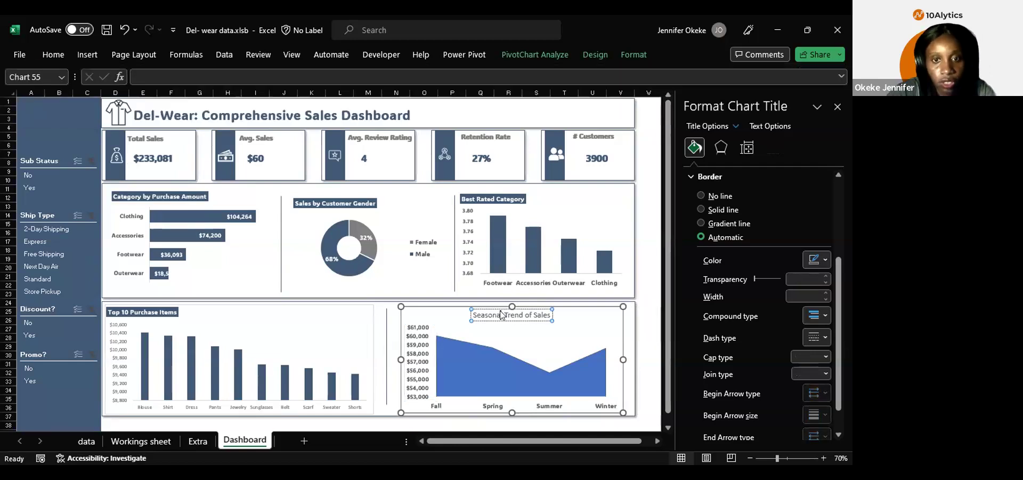
pyautogui.tripleClick(501, 314)
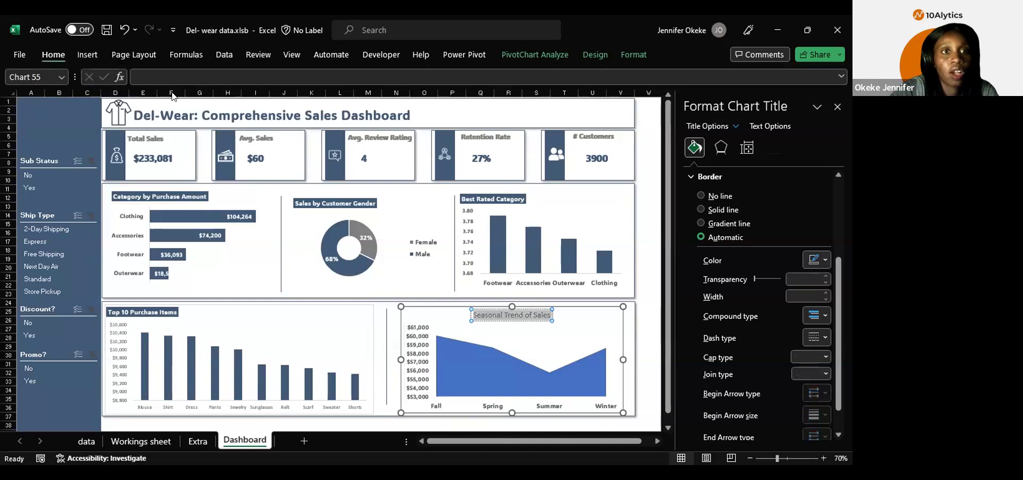
pyautogui.hotkey('alt', 'h')
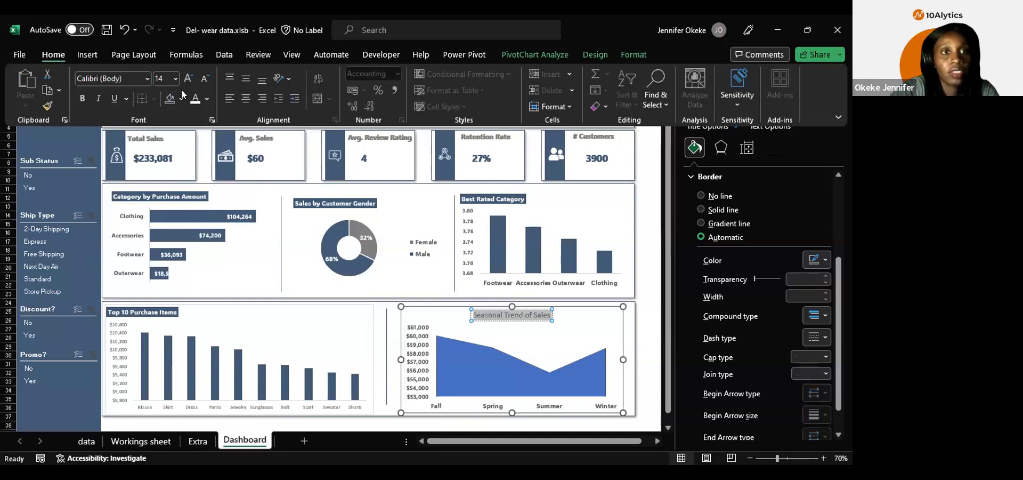
pyautogui.click(123, 74)
pyautogui.write('A')
pyautogui.press('Return')
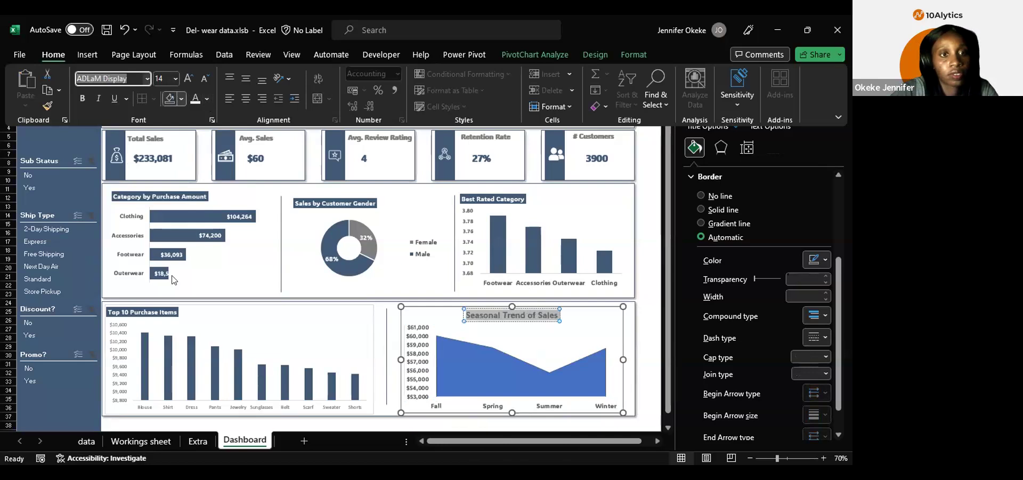
# Step: Give the Seasonal Trend of Sales title the recently used dark blue fill with white text at size 11
pyautogui.hotkey('alt', 'h')
pyautogui.press('h')
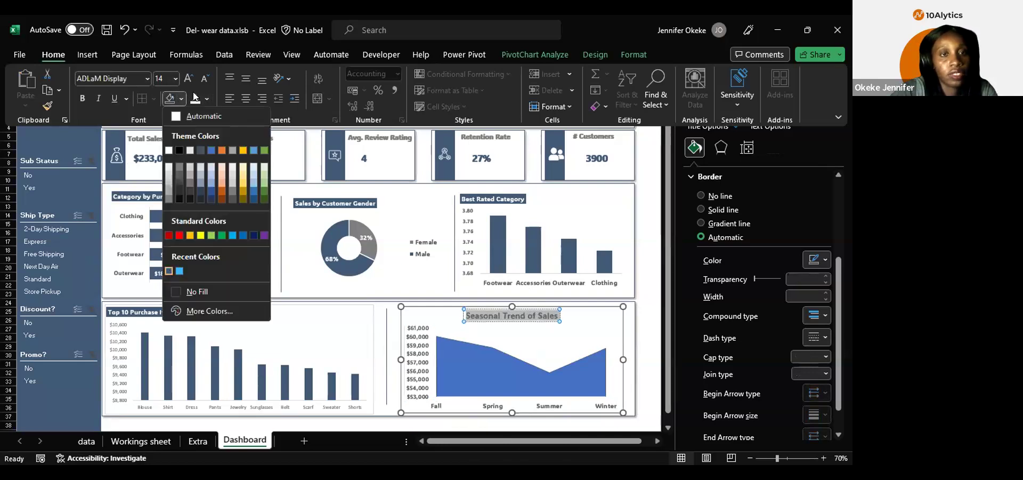
pyautogui.click(170, 271)
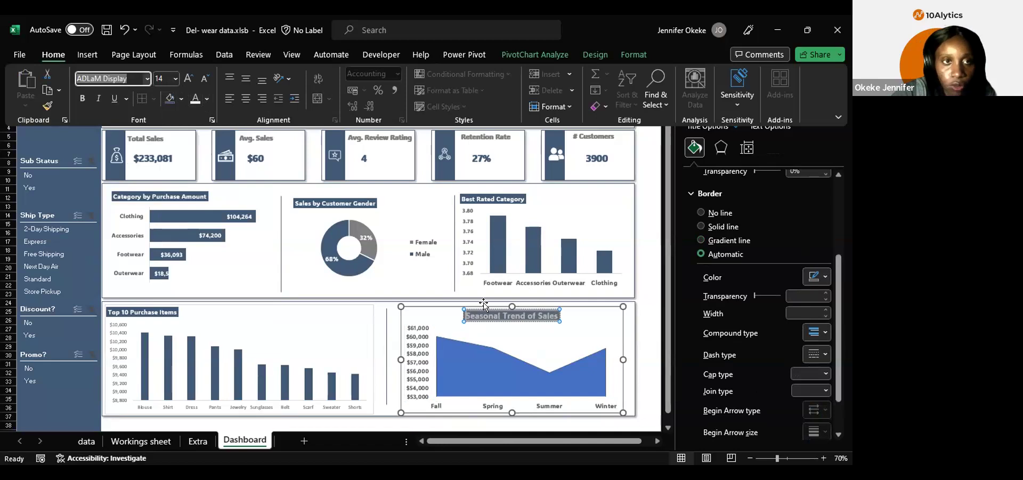
pyautogui.click(164, 75)
pyautogui.write('11')
pyautogui.press('Return')
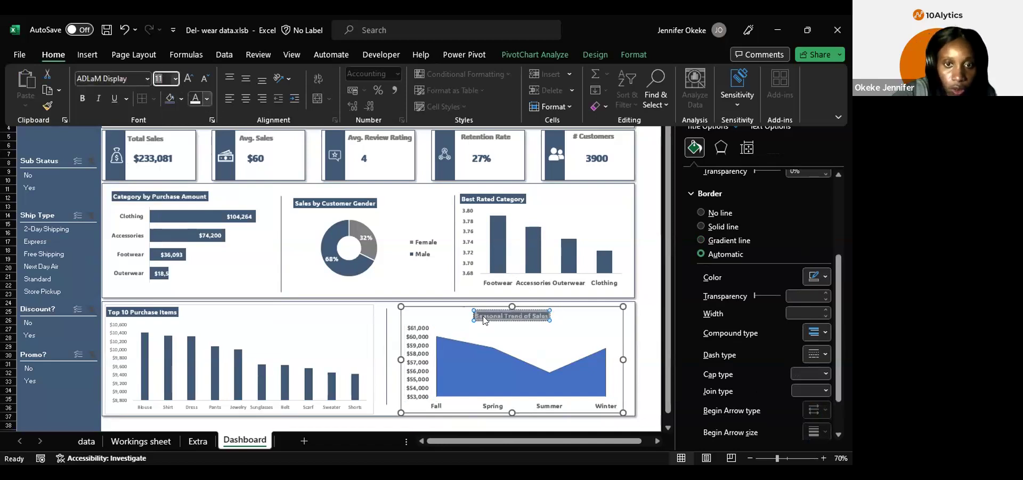
# Step: Move the Seasonal Trend of Sales title to the upper-left corner of its chart
pyautogui.hotkey('ctrl', 'F1')
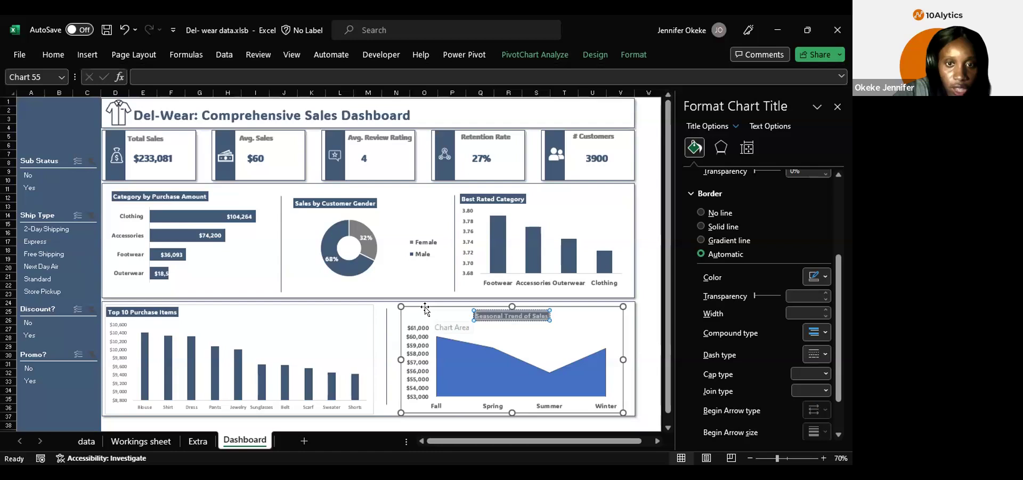
pyautogui.click(501, 326)
pyautogui.click(501, 314)
pyautogui.moveTo(495, 307); pyautogui.dragTo(428, 306)
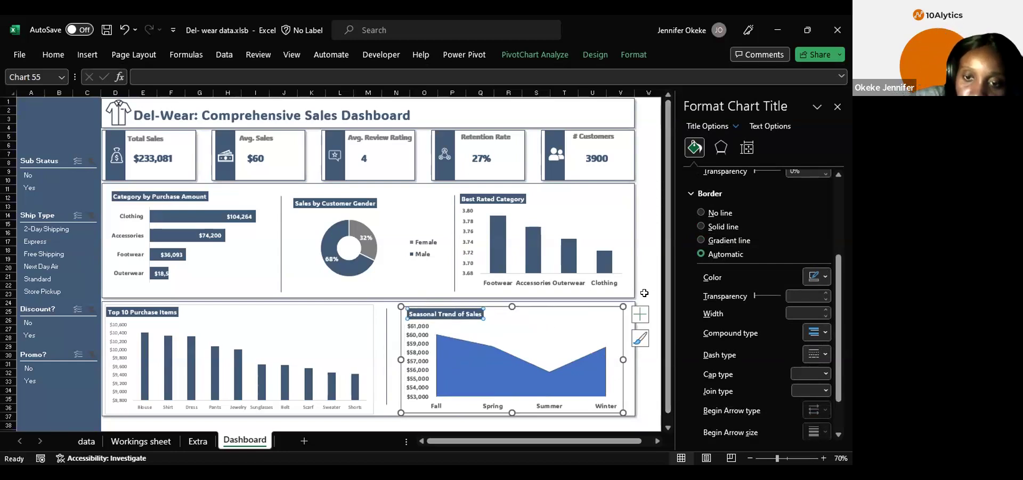
# Step: Remove the fill and outline from the Seasonal Trend of Sales chart area and deselect the chart
pyautogui.click(603, 300)
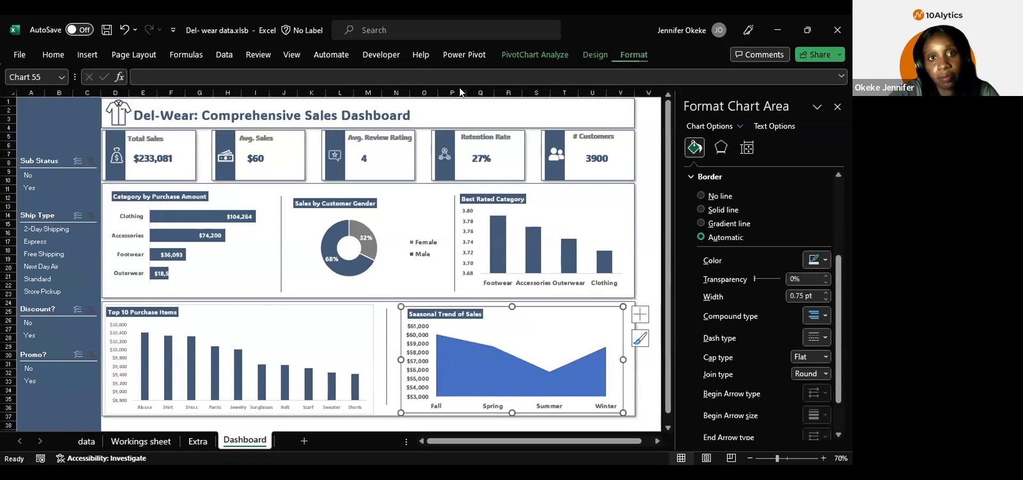
pyautogui.click(626, 59)
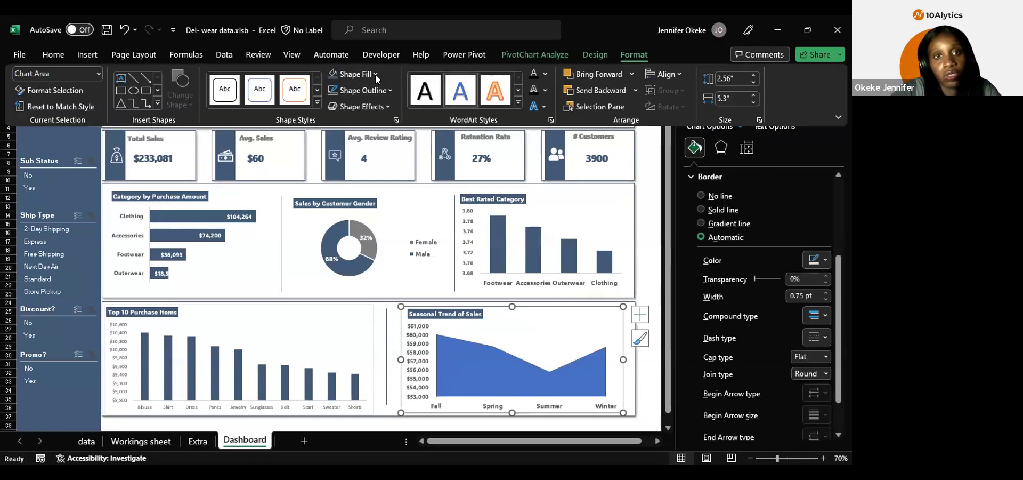
pyautogui.click(374, 75)
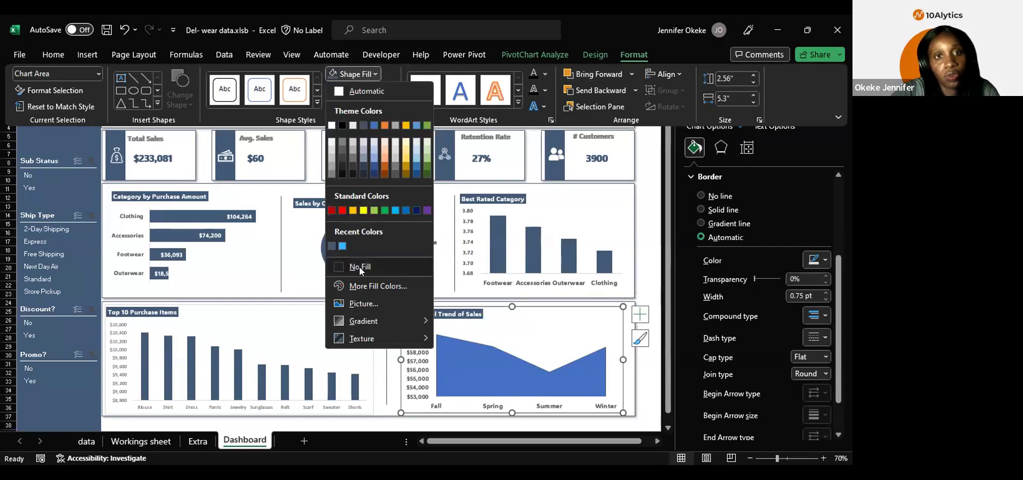
pyautogui.click(373, 92)
pyautogui.click(374, 90)
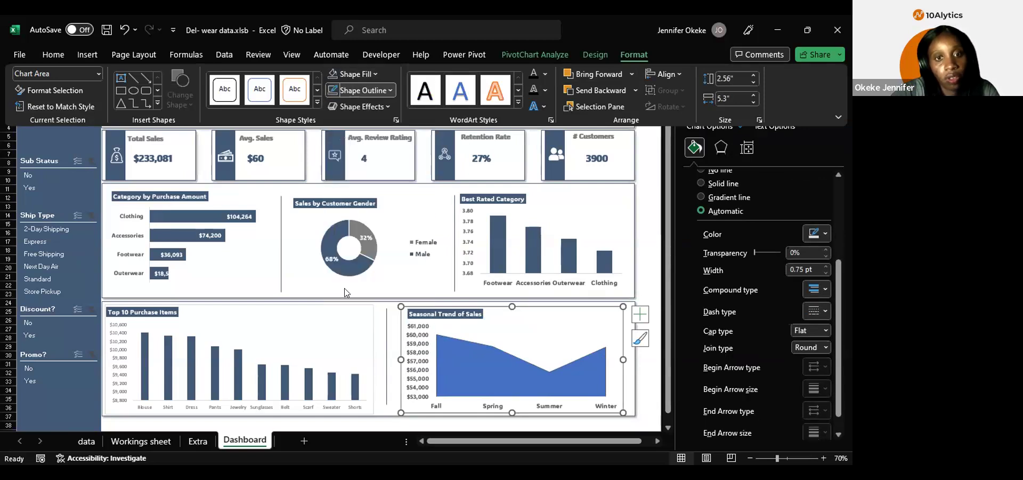
pyautogui.click(644, 266)
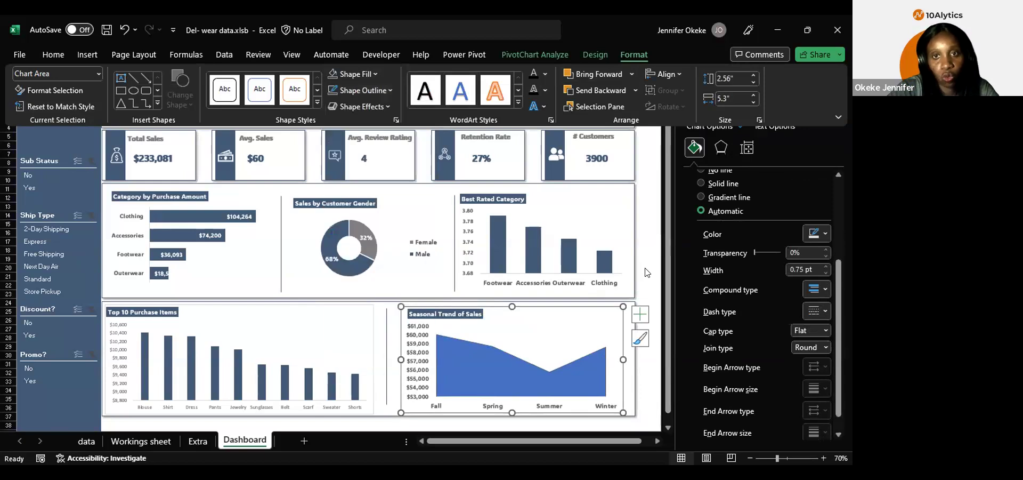
pyautogui.click(644, 266)
pyautogui.click(644, 266)
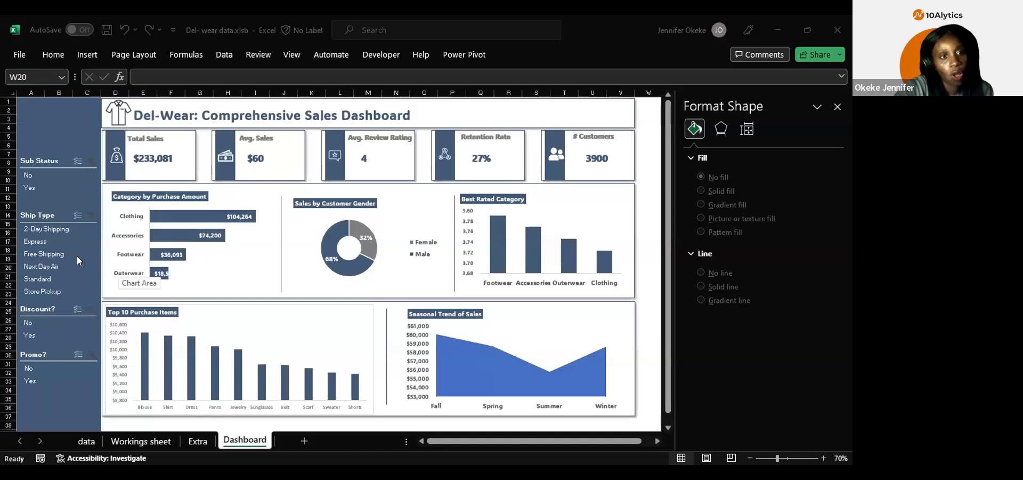
# Step: Test the slicers by filtering on Sub Status Yes and on the Ship Type options one by one, clearing each slicer after its test
pyautogui.click(27, 189)
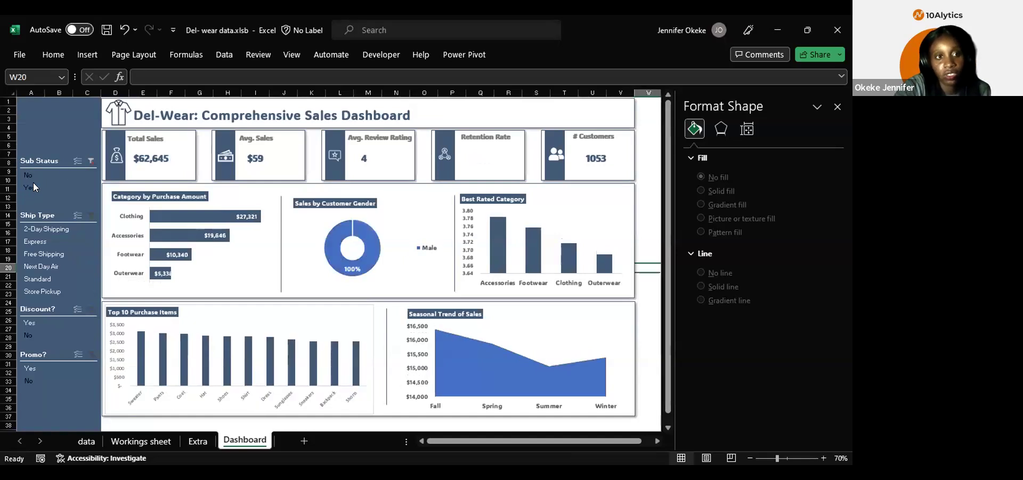
pyautogui.click(86, 160)
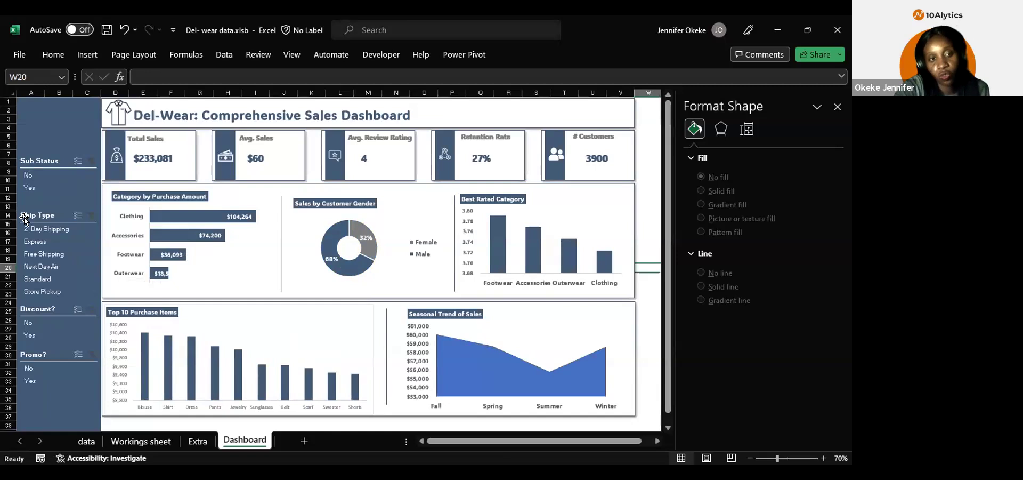
pyautogui.click(42, 227)
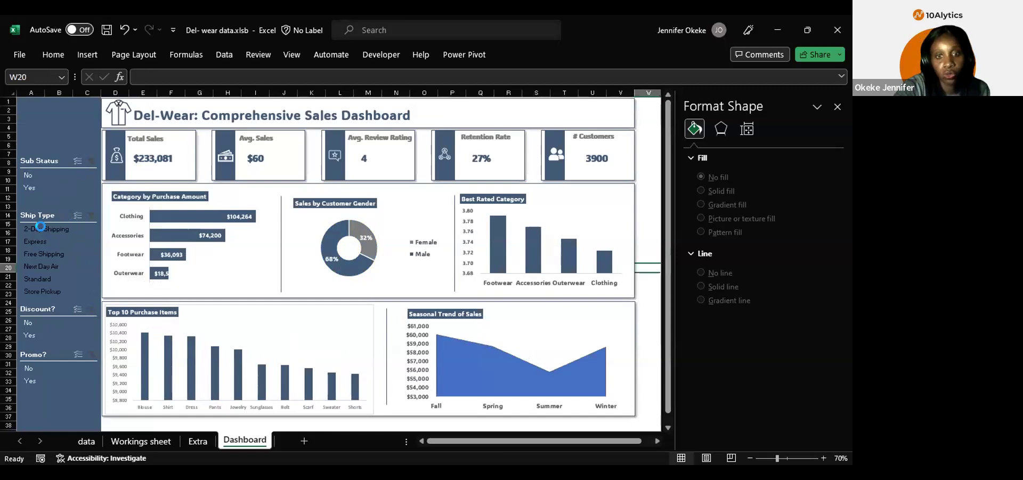
pyautogui.click(34, 242)
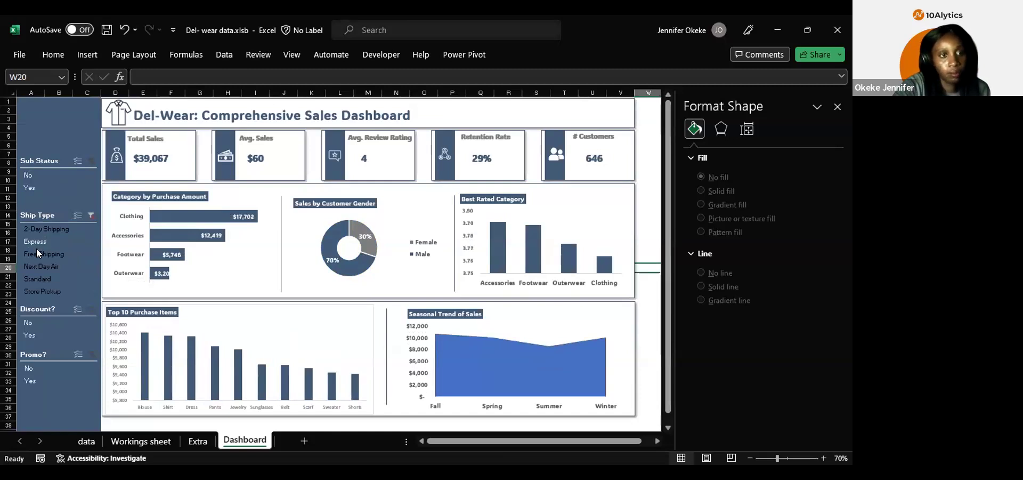
pyautogui.click(37, 255)
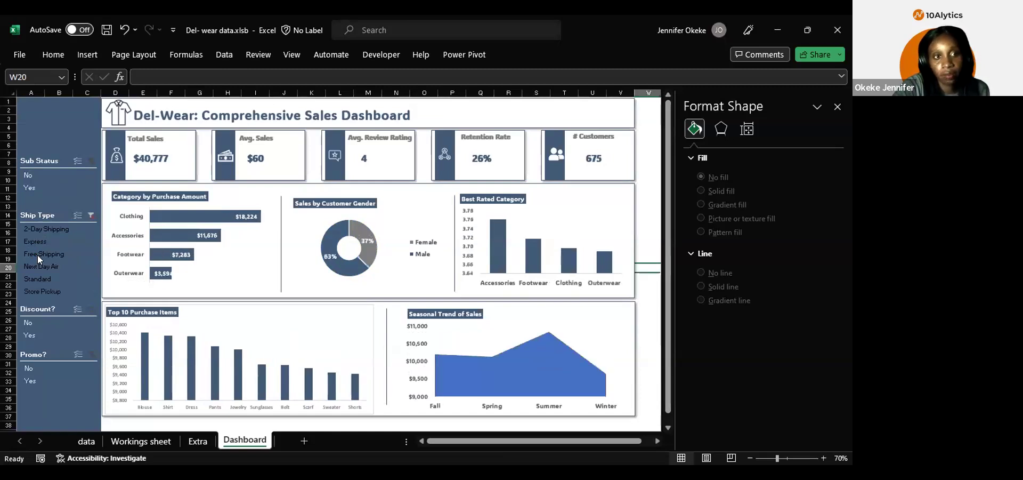
pyautogui.click(40, 266)
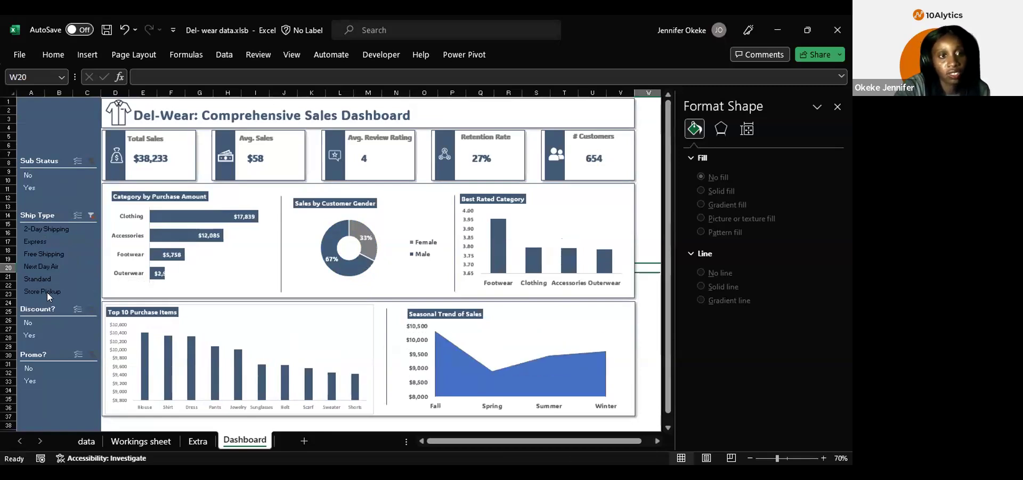
pyautogui.click(91, 213)
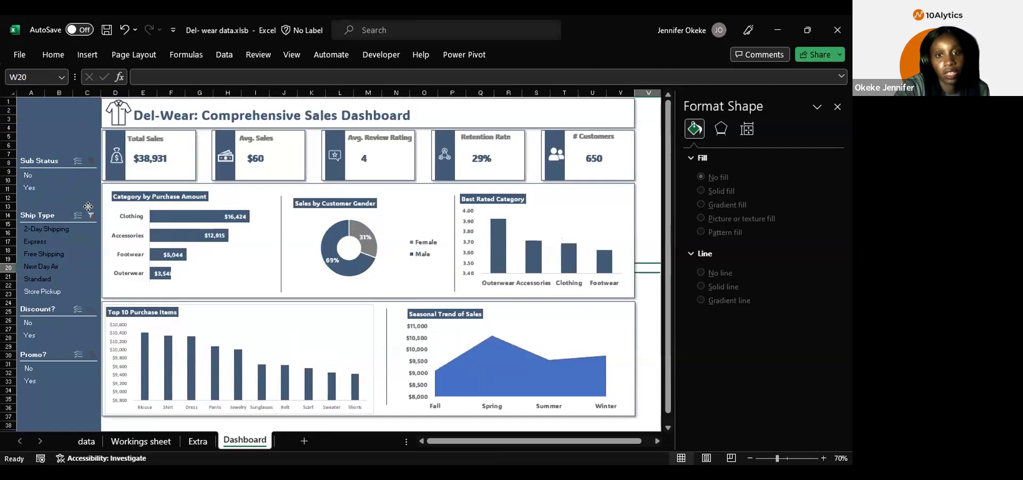